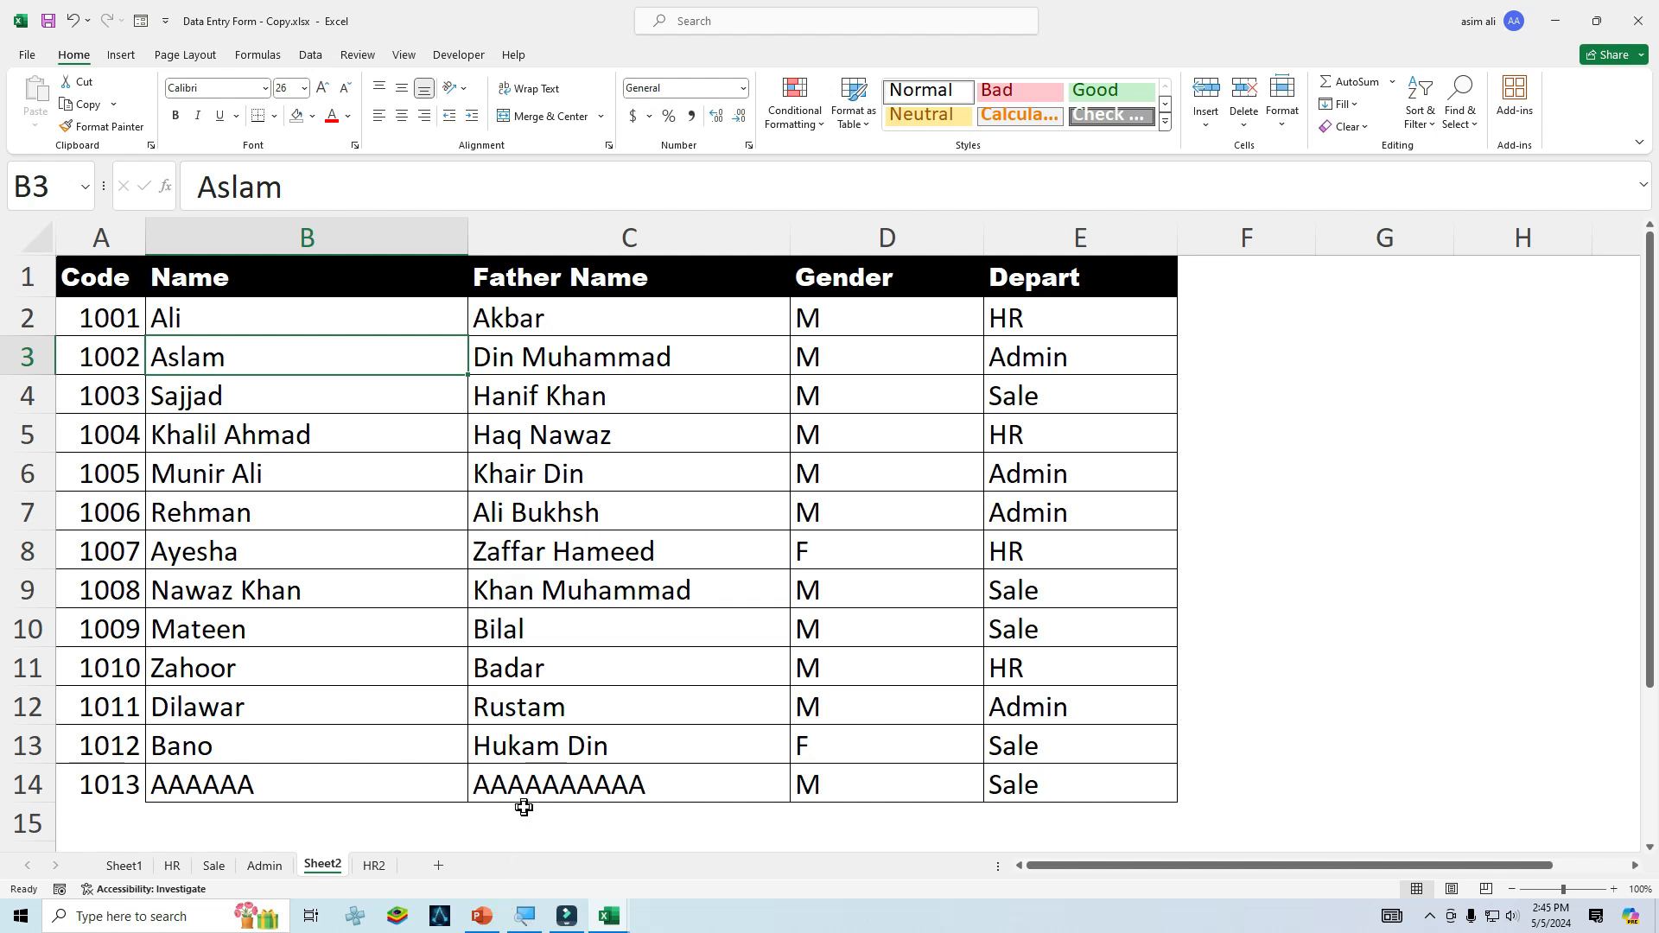
Switch to PowerPoint and look through the four slides on combining workbooks, transferring sheet data and the data entry form.
{"action": "left_click", "coordinate": [483, 915]}
{"action": "left_click", "coordinate": [123, 196]}
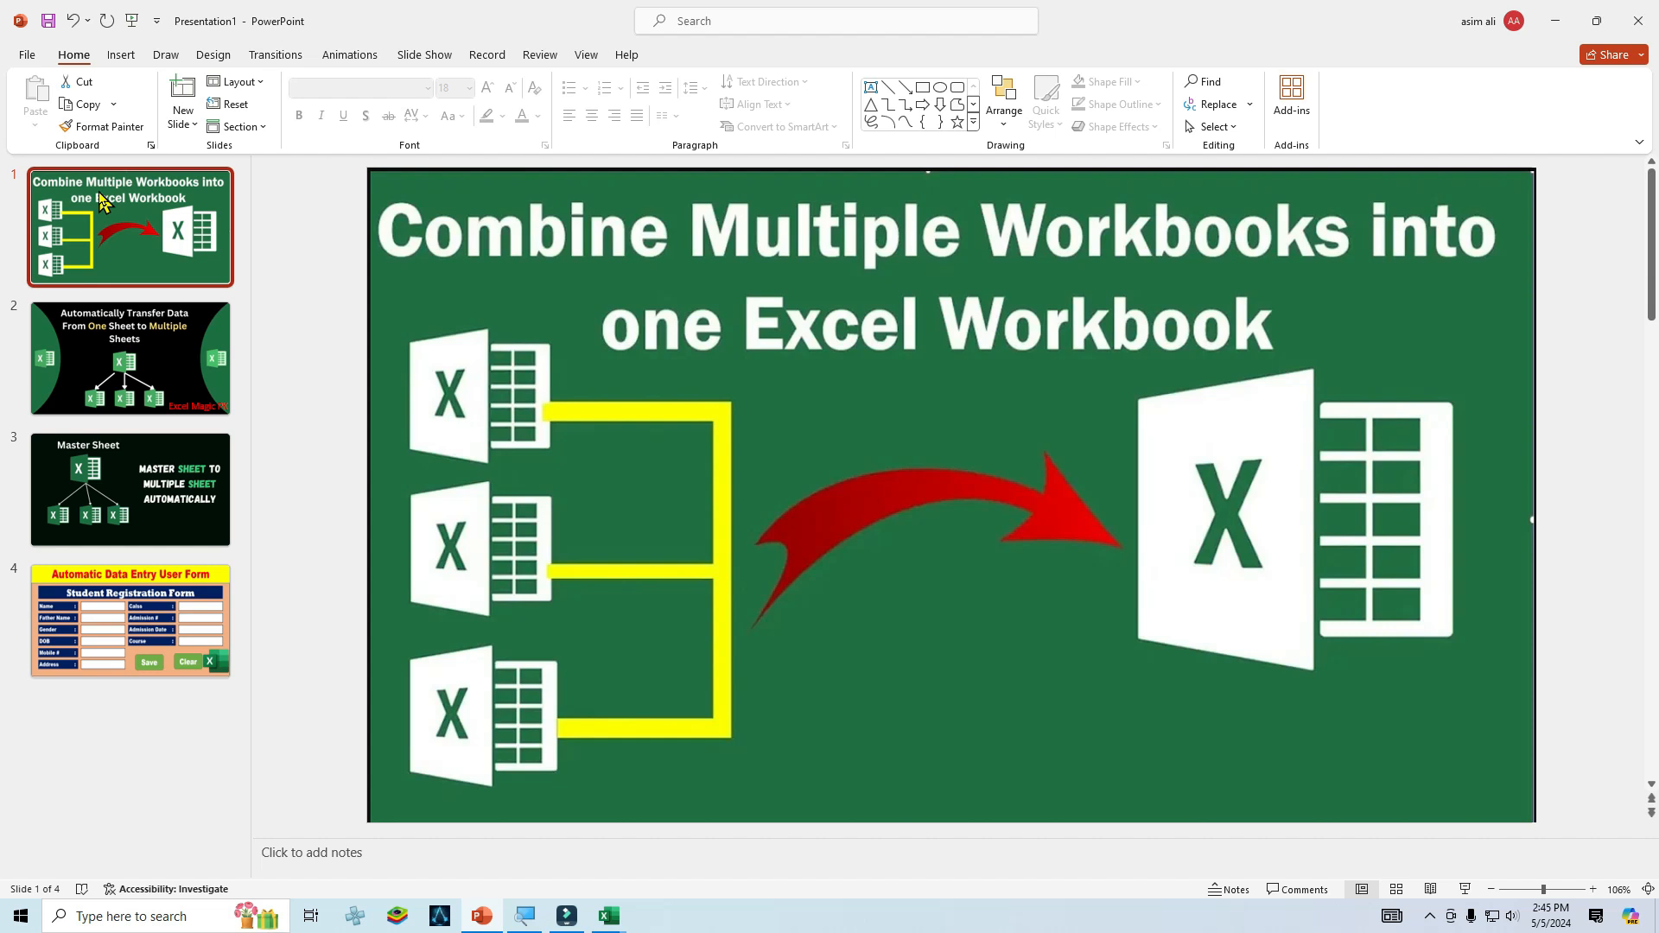
{"action": "left_click", "coordinate": [126, 356]}
{"action": "left_click", "coordinate": [125, 486]}
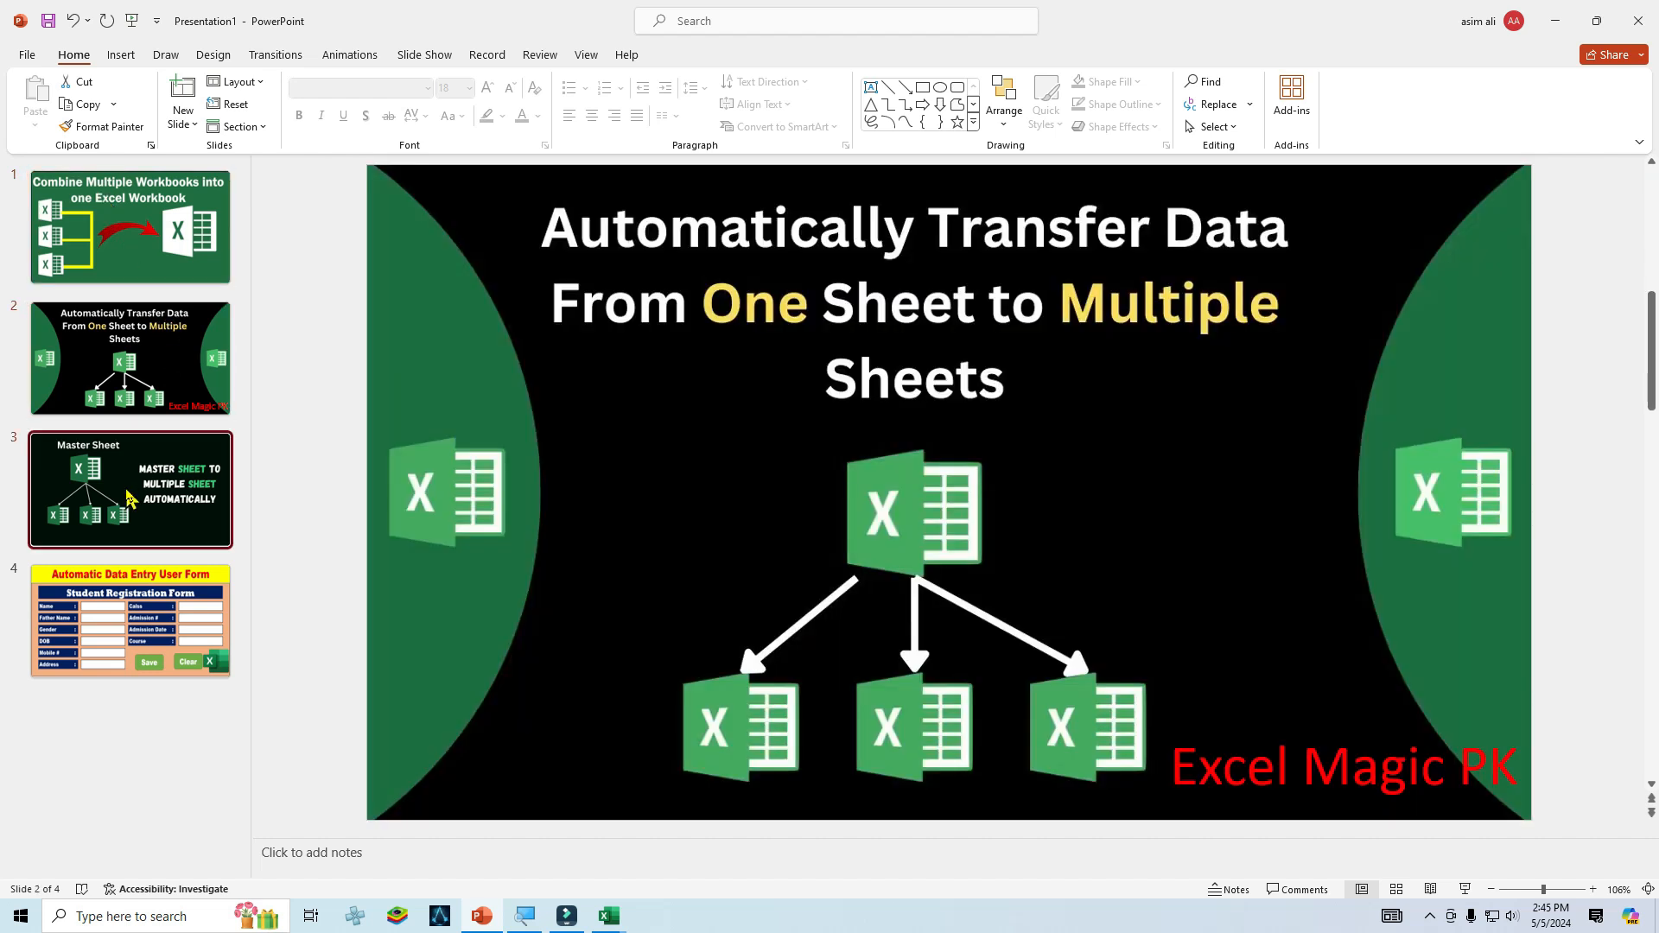
{"action": "left_click", "coordinate": [154, 632]}
{"action": "left_click", "coordinate": [133, 760]}
{"action": "left_click", "coordinate": [142, 261]}
{"action": "left_click", "coordinate": [142, 248]}
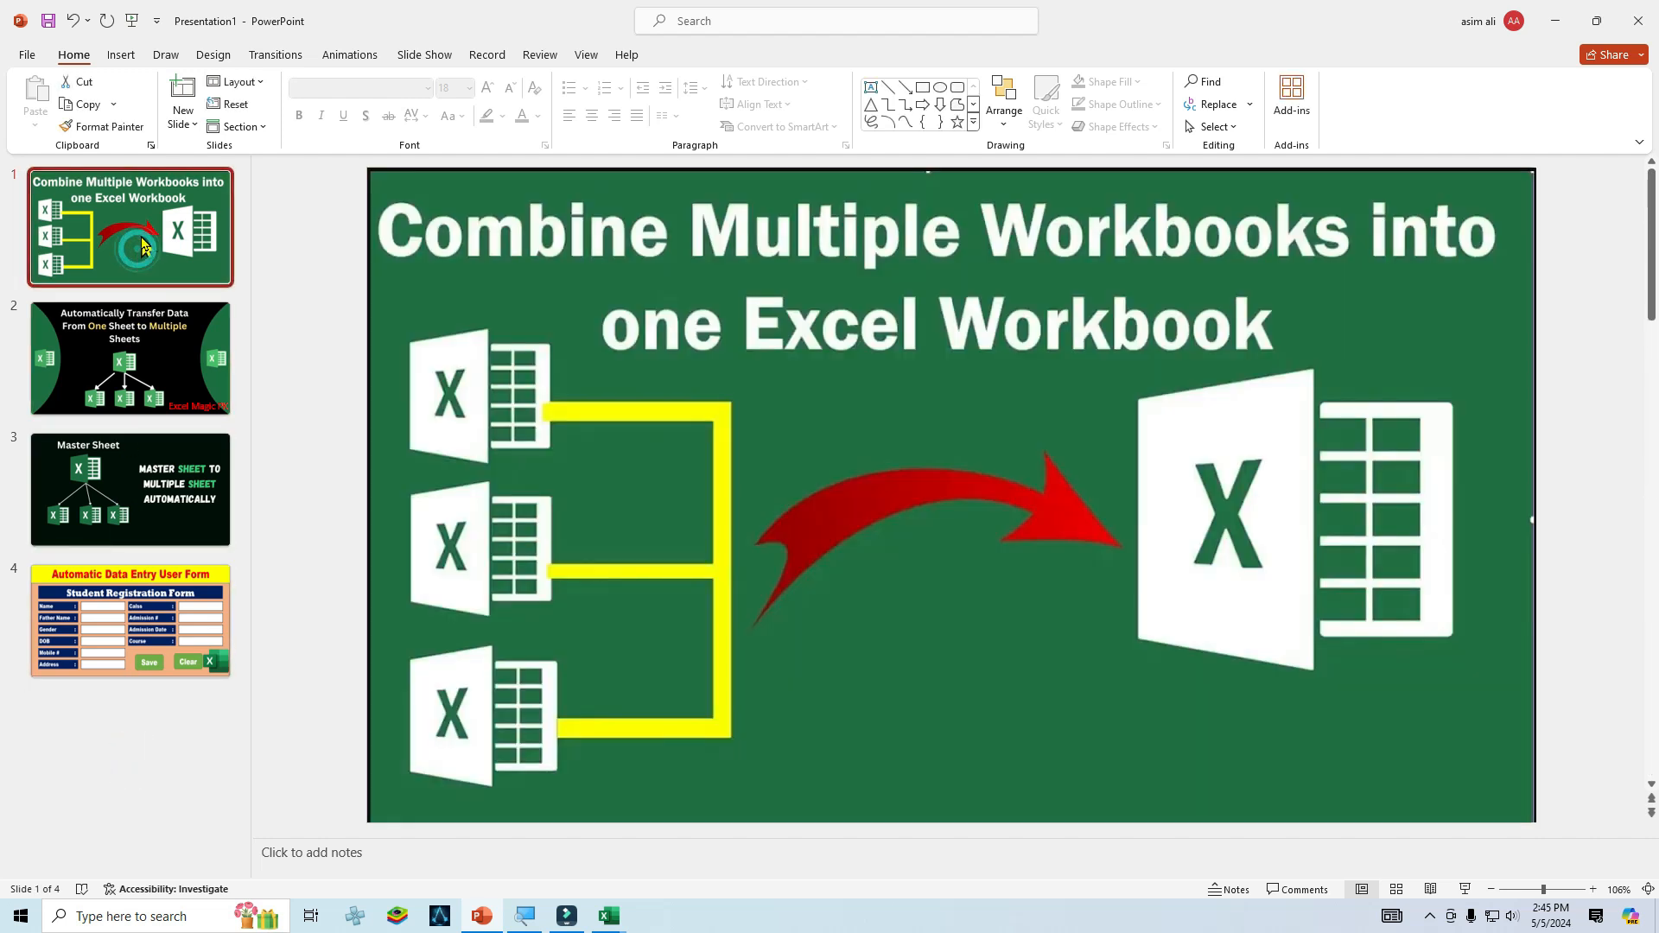
{"action": "left_click", "coordinate": [145, 372]}
{"action": "left_click", "coordinate": [154, 605]}
{"action": "left_click", "coordinate": [144, 511]}
{"action": "left_click", "coordinate": [158, 391]}
{"action": "left_click", "coordinate": [170, 261]}
{"action": "left_click", "coordinate": [141, 346]}
{"action": "left_click", "coordinate": [147, 520]}
{"action": "left_click", "coordinate": [143, 633]}
{"action": "left_click", "coordinate": [146, 363]}
{"action": "left_click", "coordinate": [149, 229]}
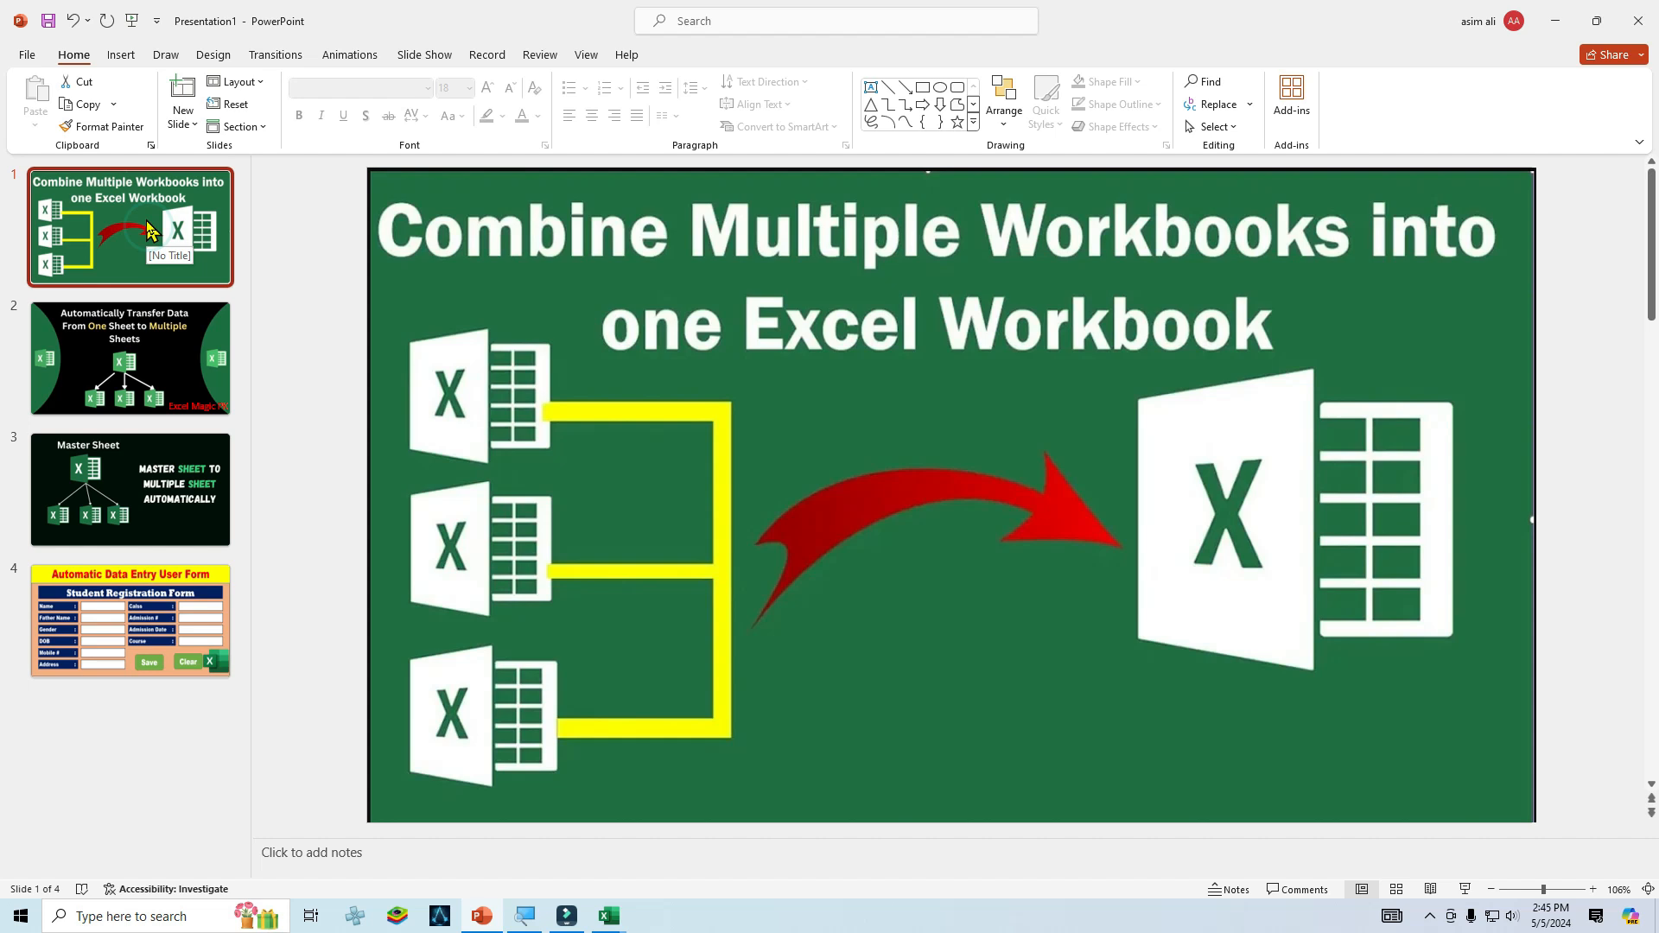
{"action": "left_click", "coordinate": [122, 724]}
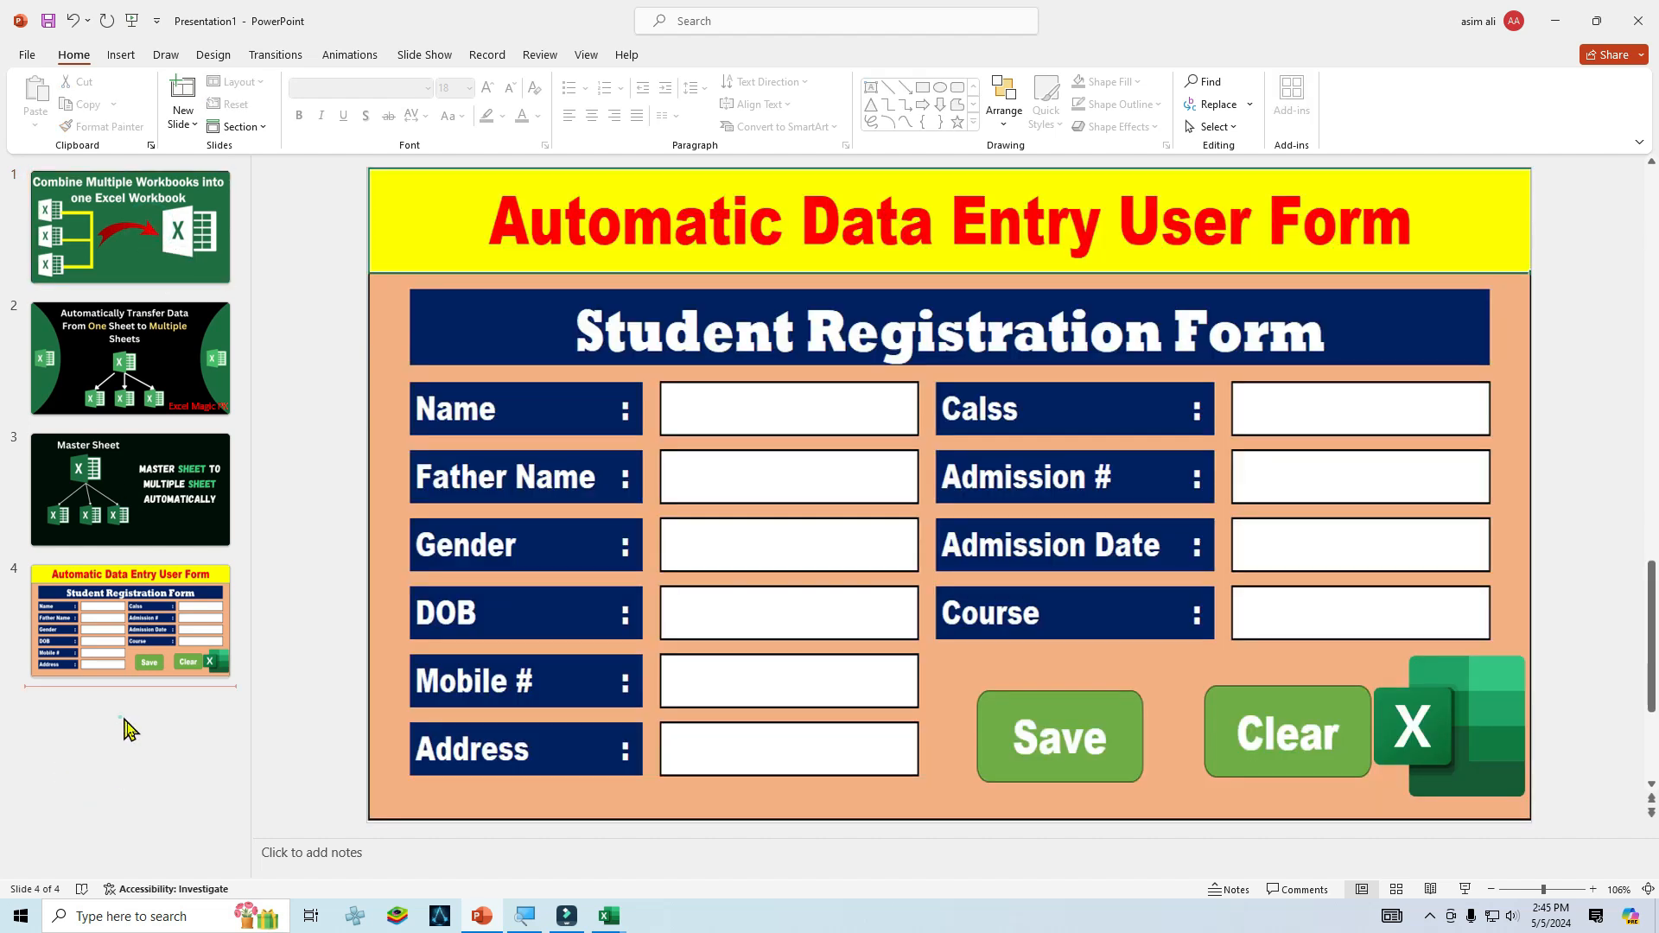
Switch back to Excel and examine the employee records on Sheet2, especially the Depart column in E2:E14.
{"action": "left_click", "coordinate": [615, 919]}
{"action": "left_click", "coordinate": [518, 842]}
{"action": "left_click", "coordinate": [348, 424]}
{"action": "left_click", "coordinate": [603, 473]}
{"action": "left_click", "coordinate": [229, 380]}
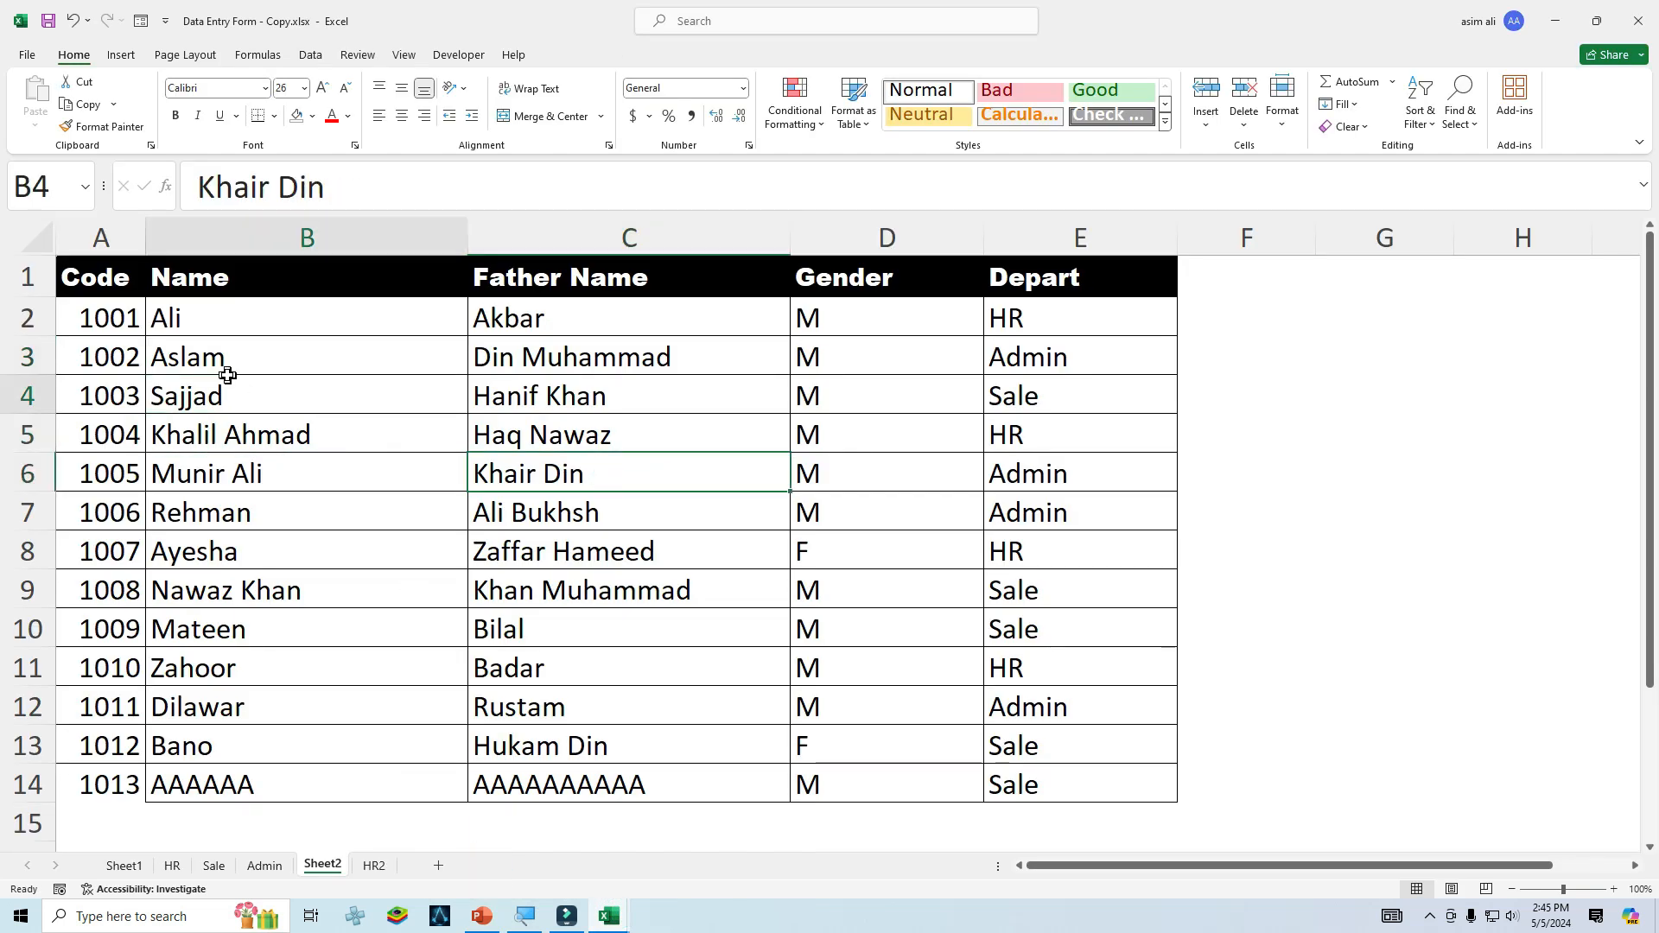
{"action": "left_click", "coordinate": [605, 359]}
{"action": "left_click", "coordinate": [311, 372]}
{"action": "left_click", "coordinate": [1113, 326]}
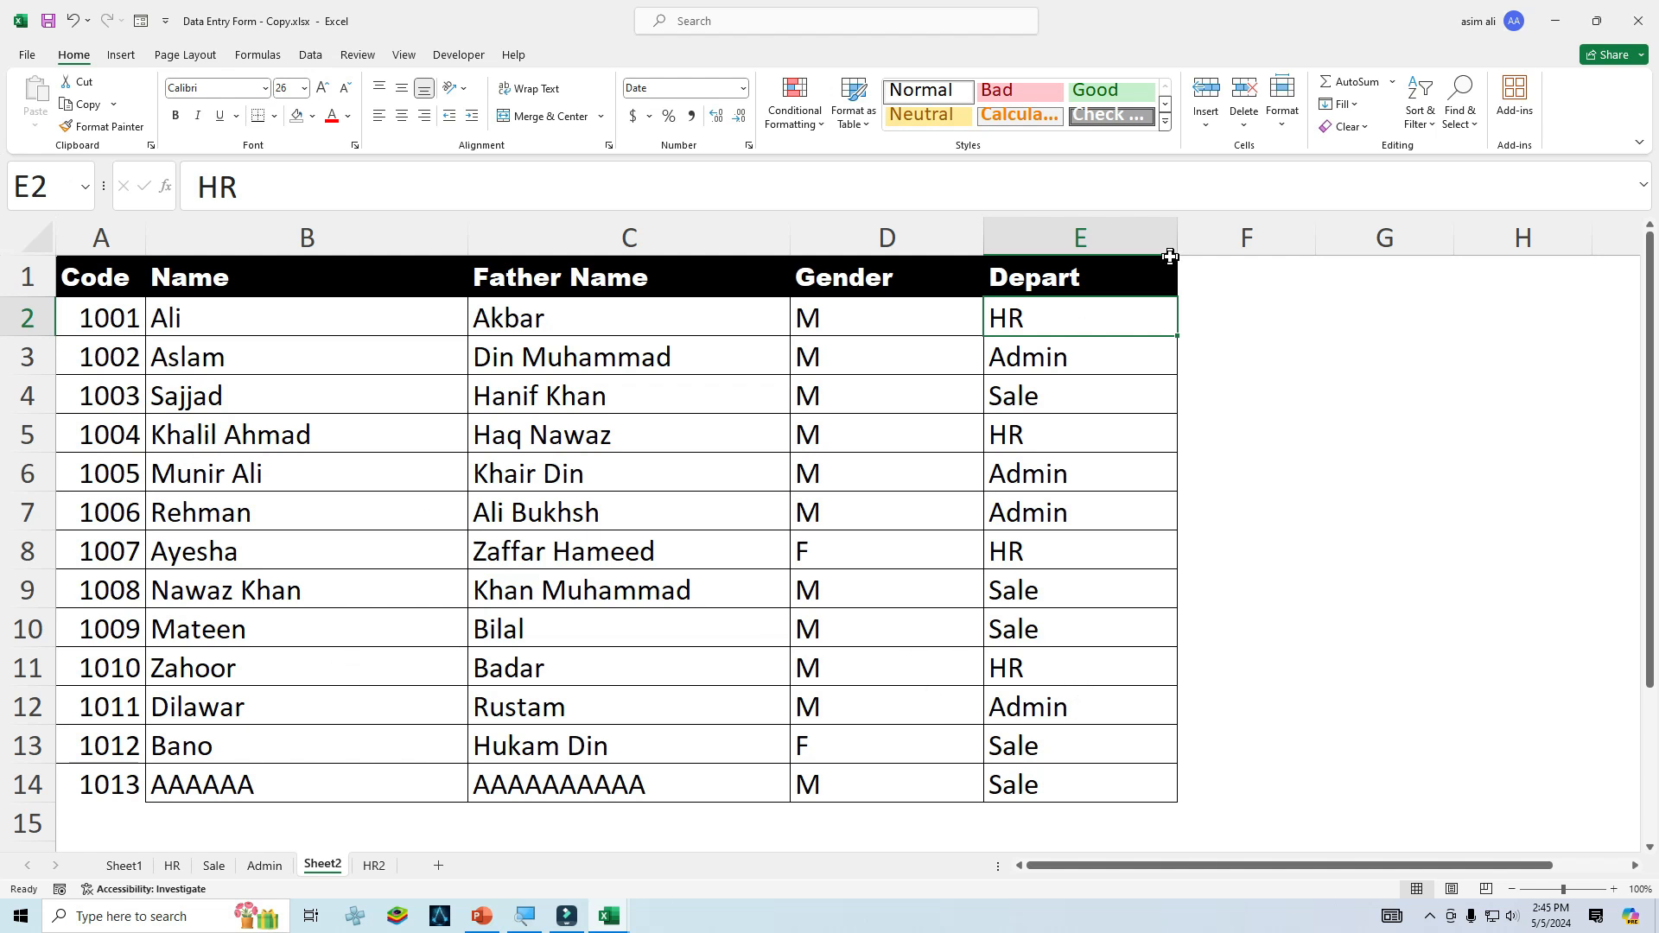
{"action": "left_click_drag", "start_coordinate": [1091, 311], "coordinate": [1097, 781]}
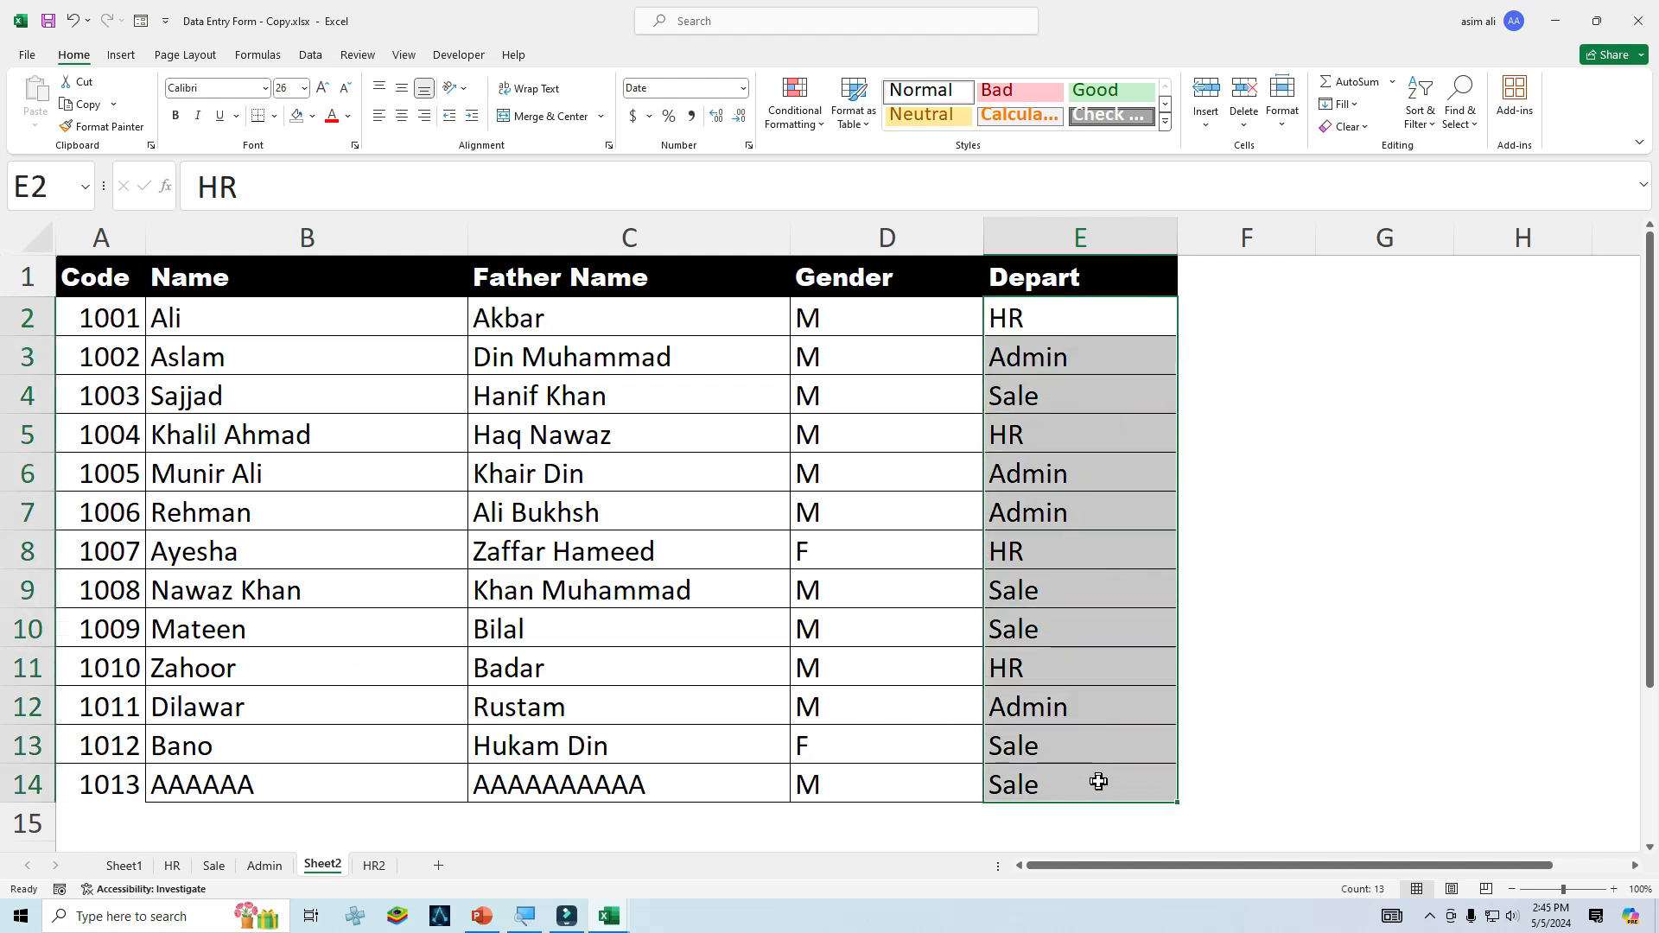
On sheet HR2, set the department in cell C1 to HR.
{"action": "left_click", "coordinate": [377, 867]}
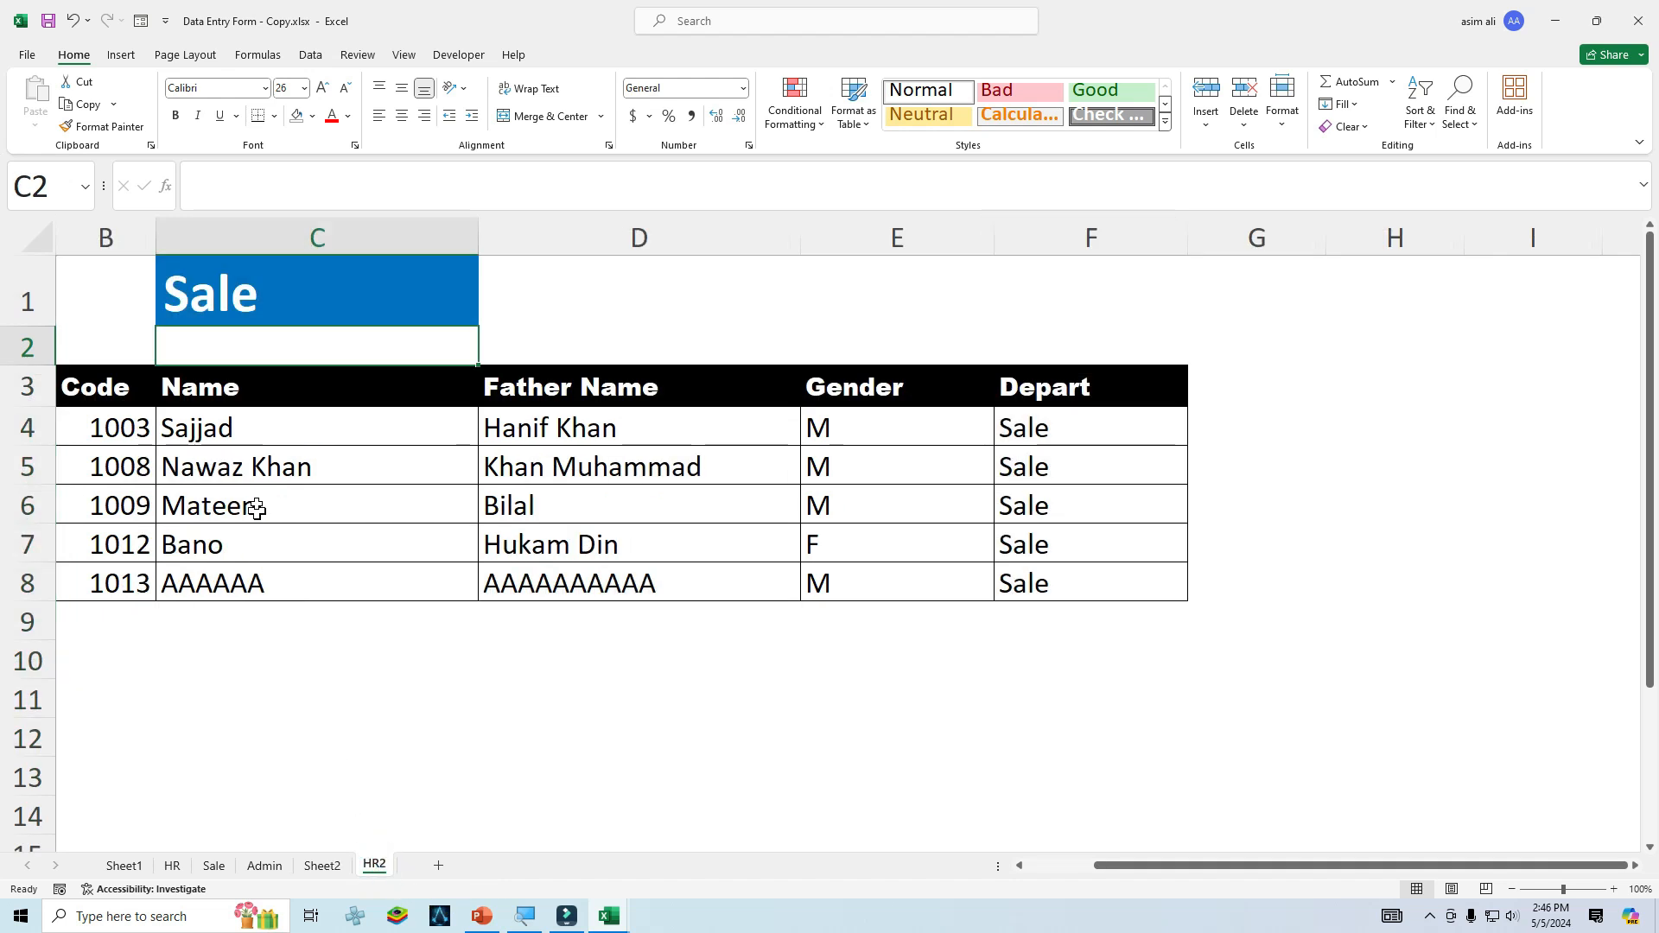
{"action": "left_click", "coordinate": [277, 295]}
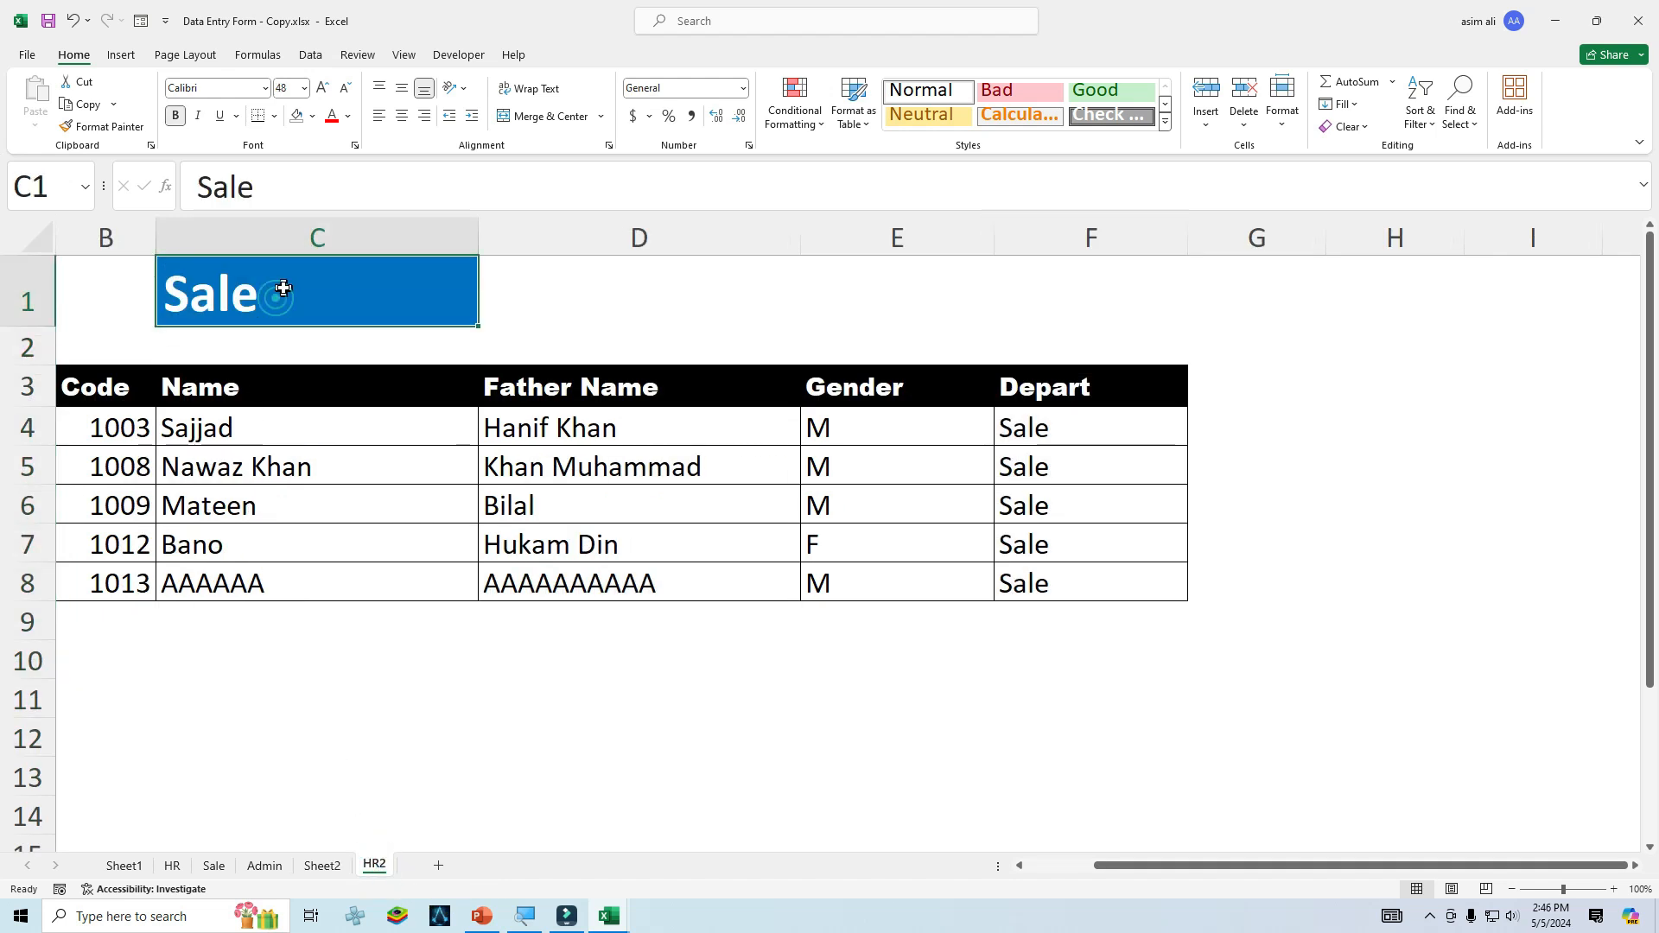
{"action": "type", "text": "HR"}
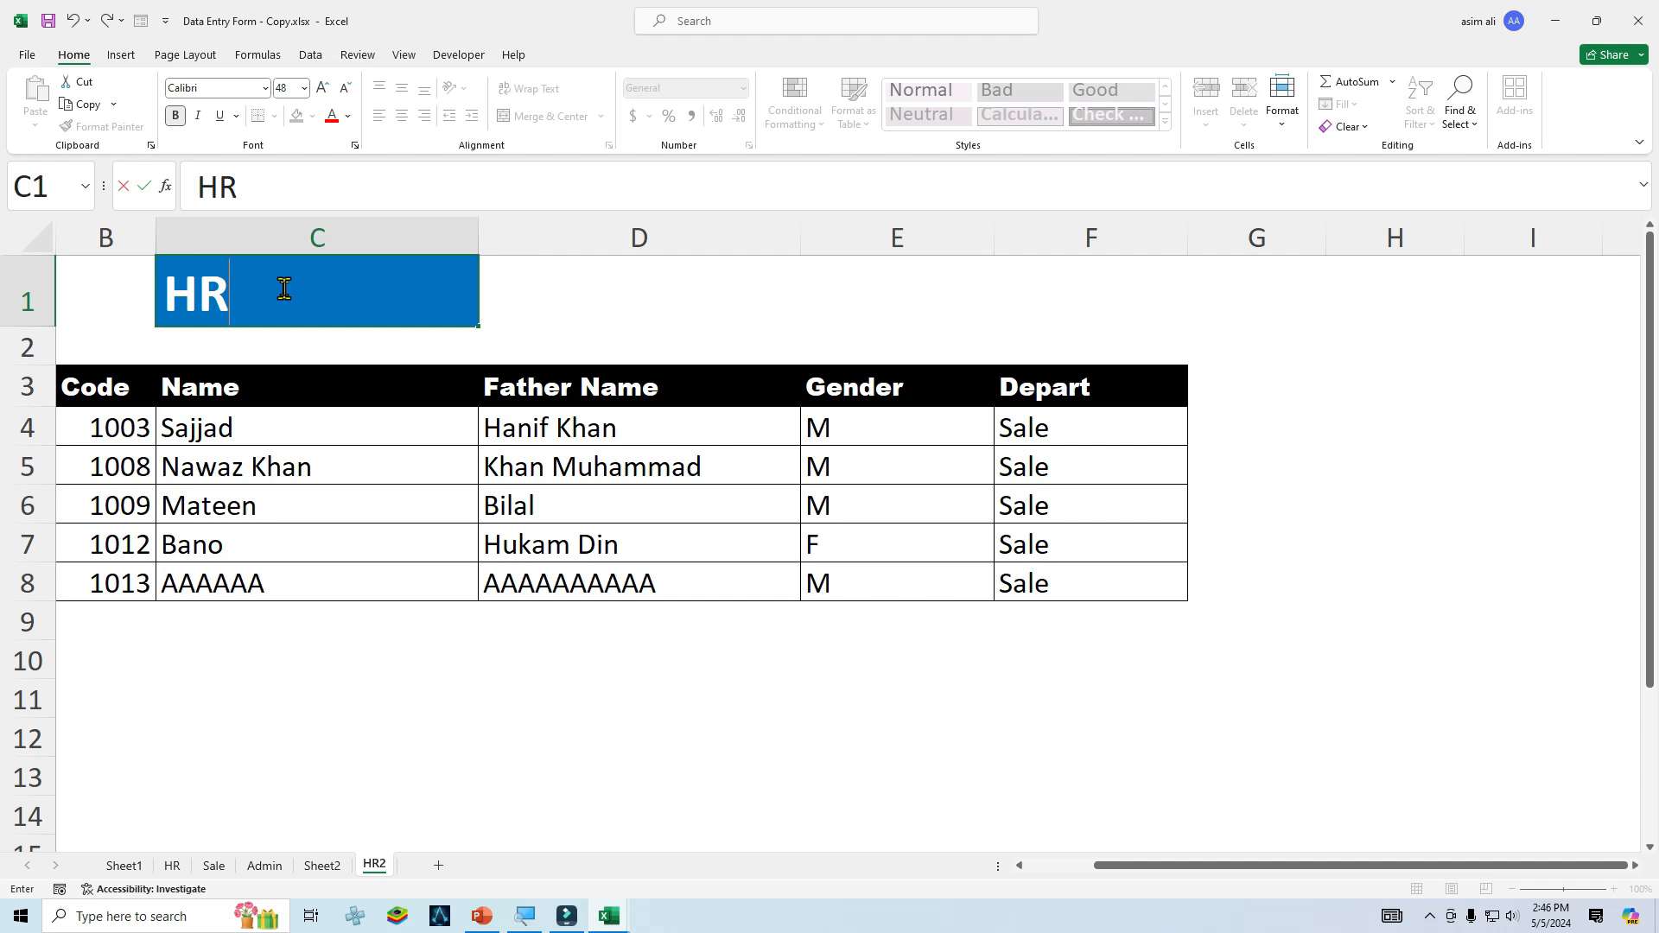
{"action": "key", "text": "Return"}
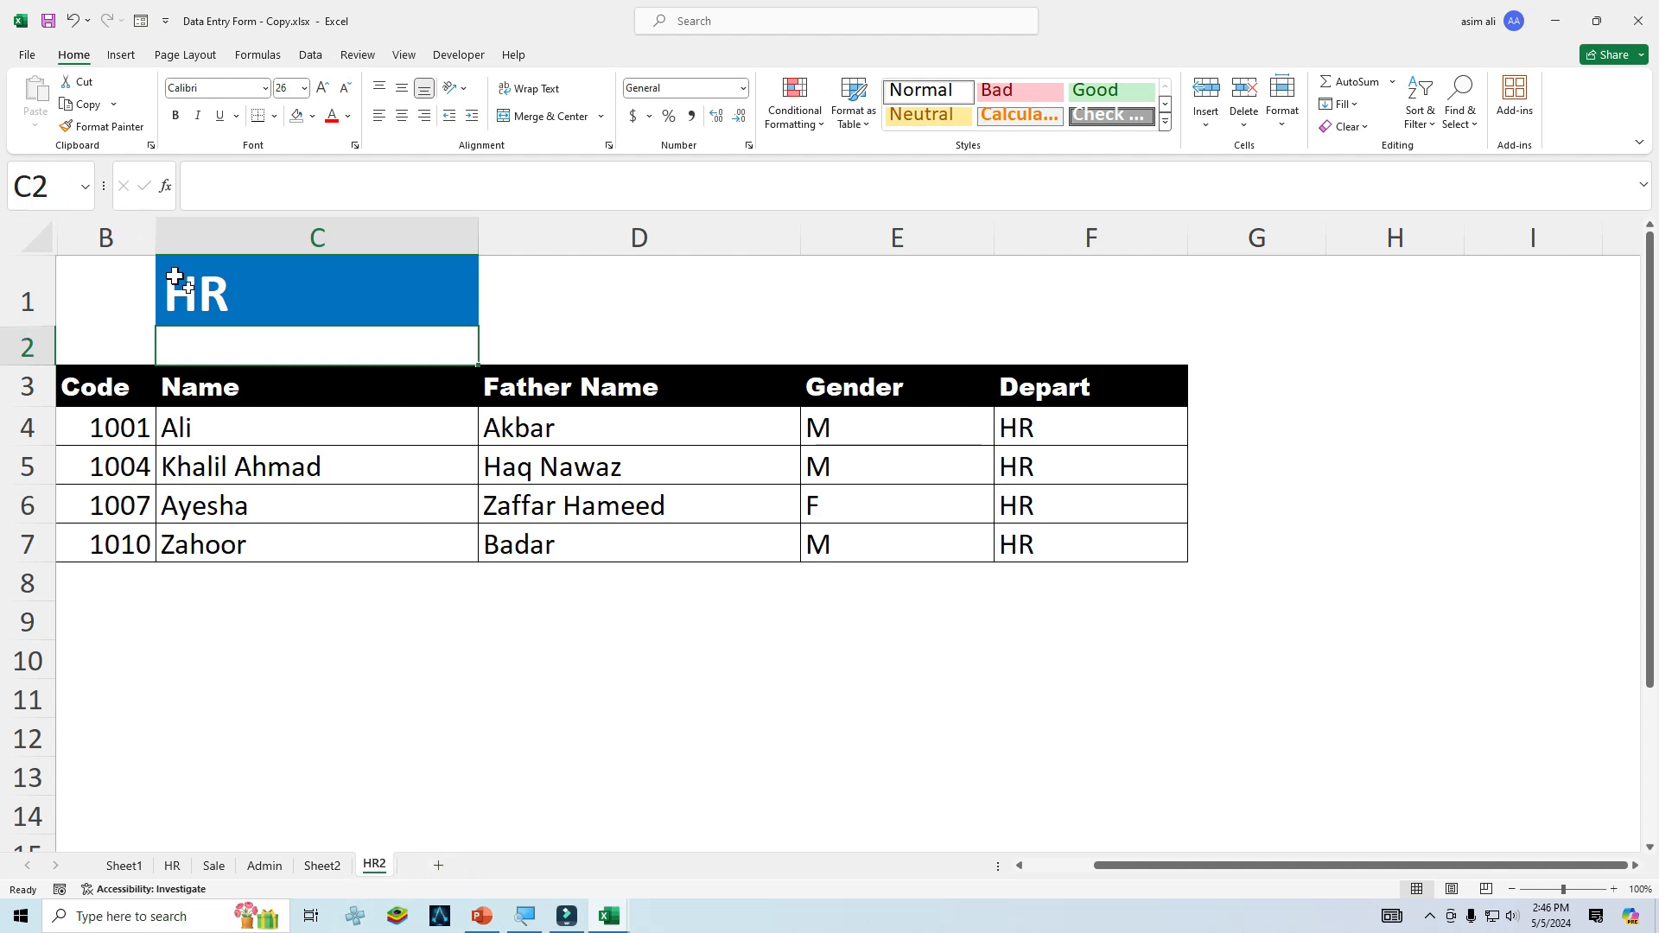
{"action": "left_click", "coordinate": [230, 272]}
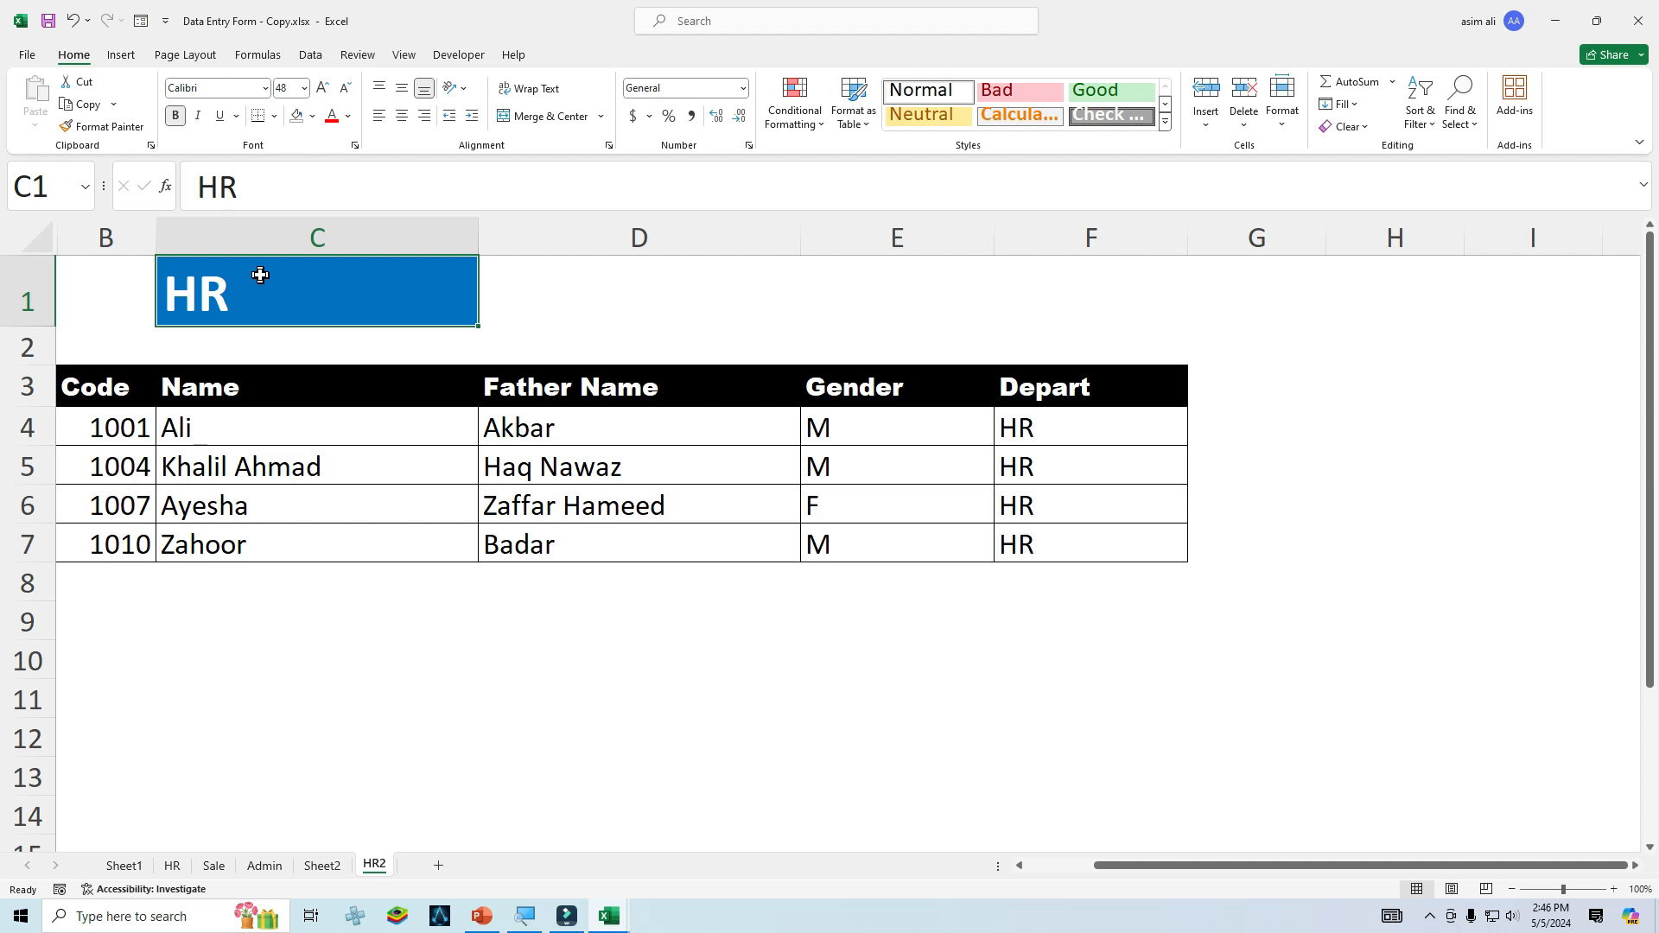
Compare Sheet2 with the HR2 results, and close the Data Entry Form - Copy workbook, saving its changes.
{"action": "left_click", "coordinate": [322, 865]}
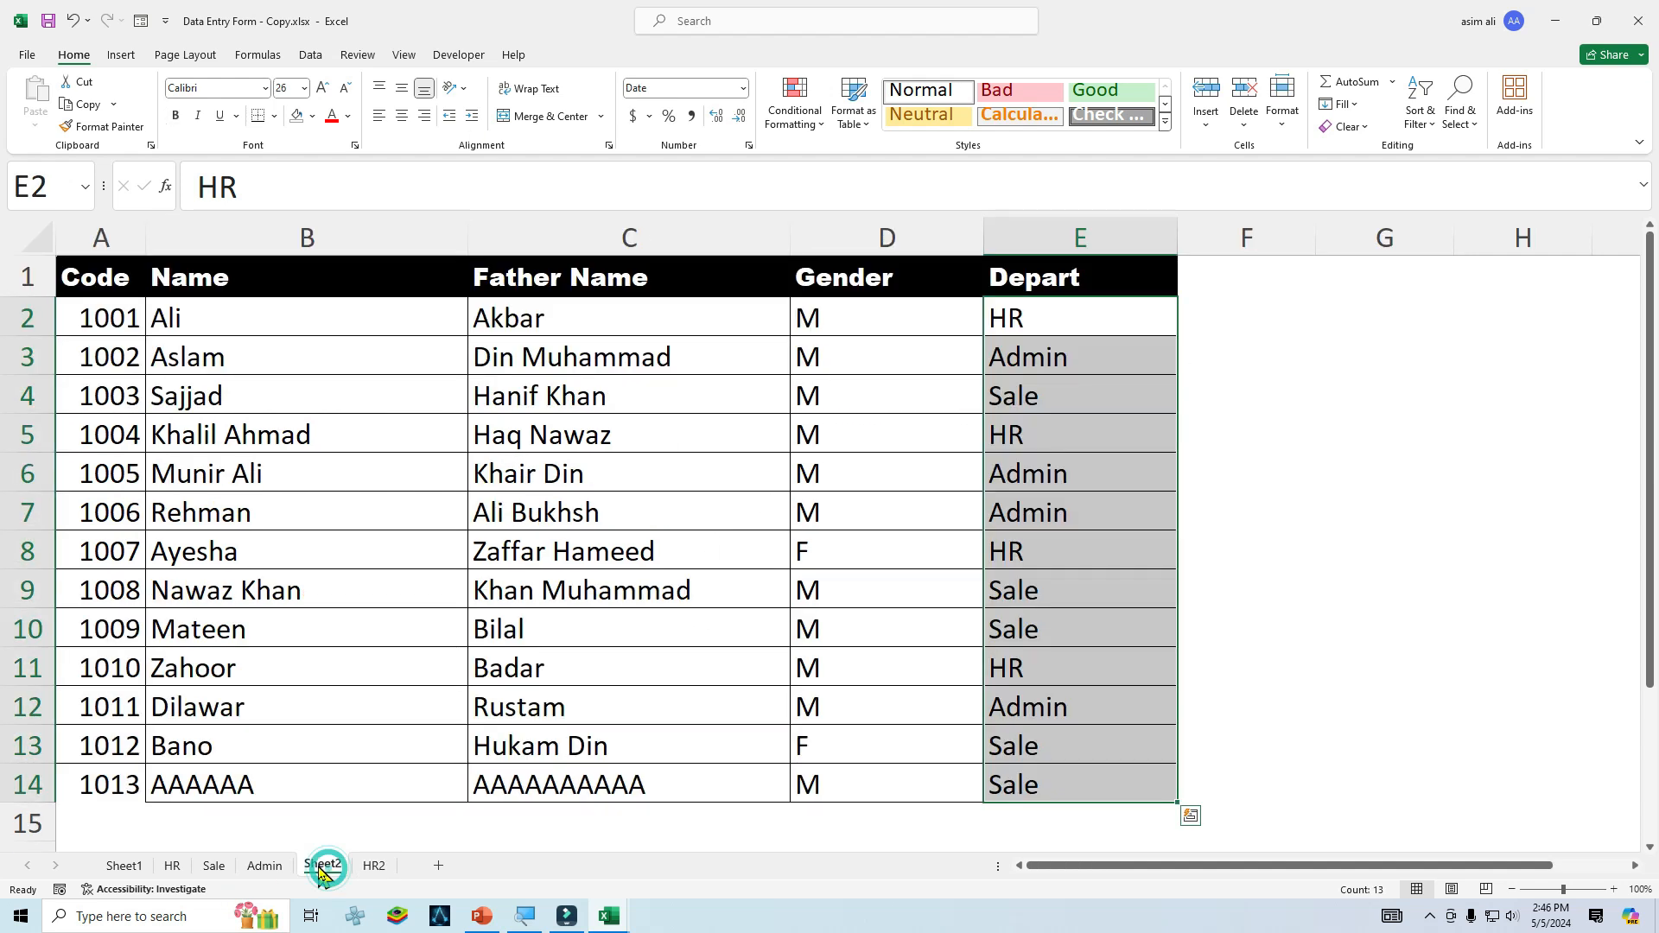
{"action": "left_click", "coordinate": [374, 865]}
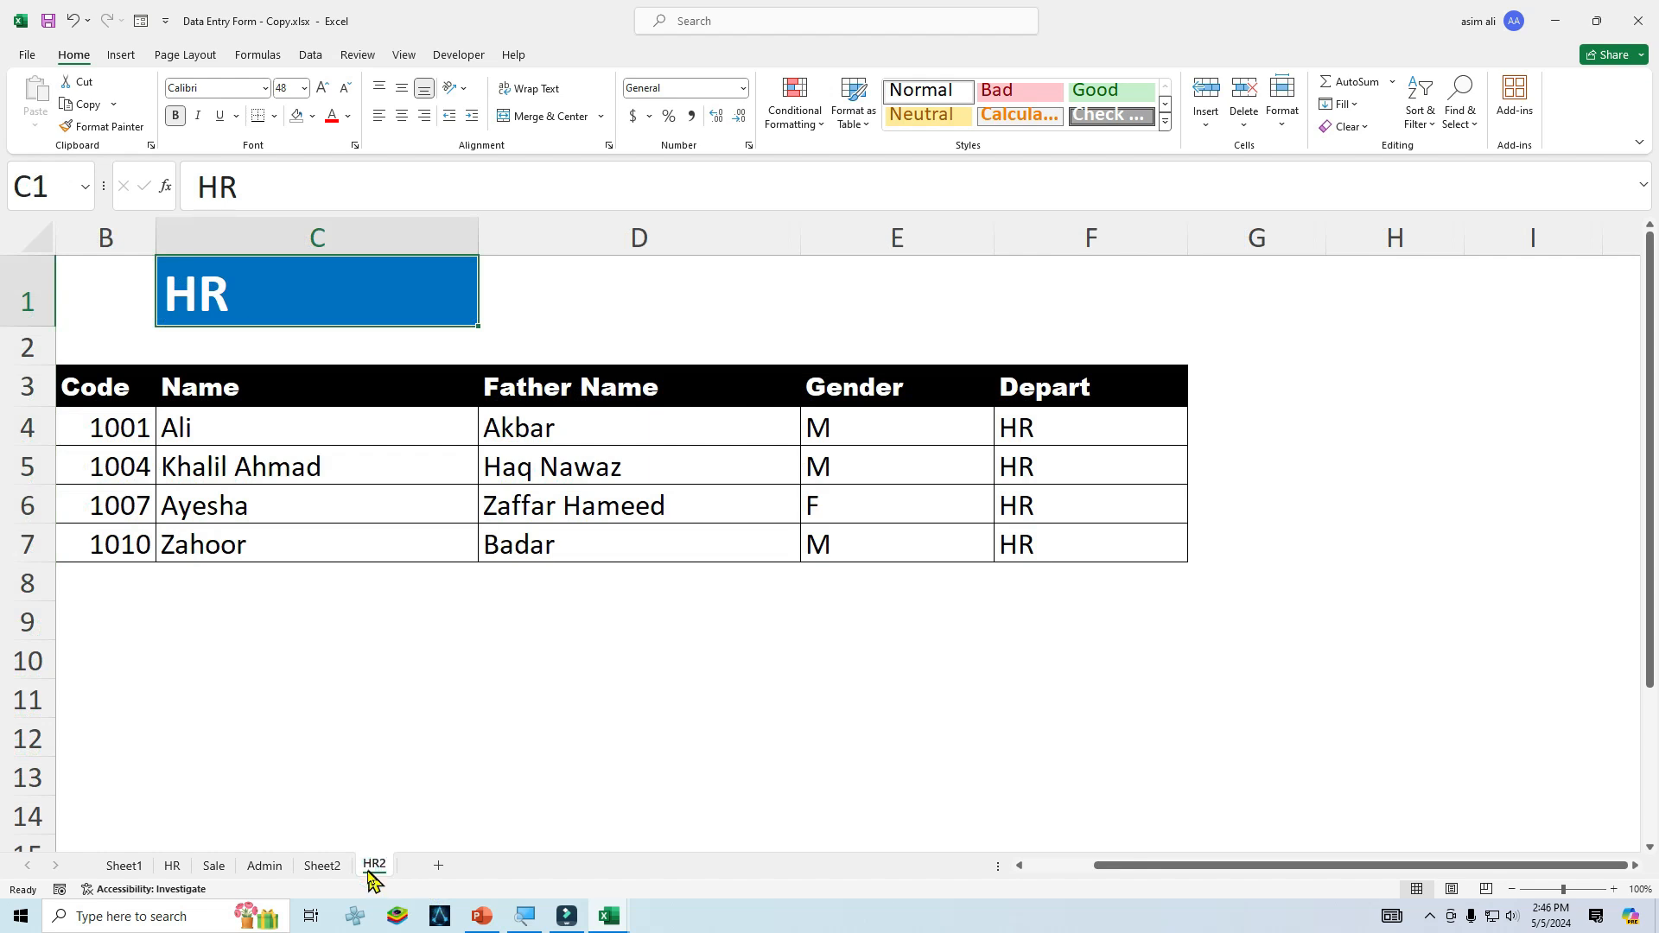
{"action": "left_click", "coordinate": [646, 519]}
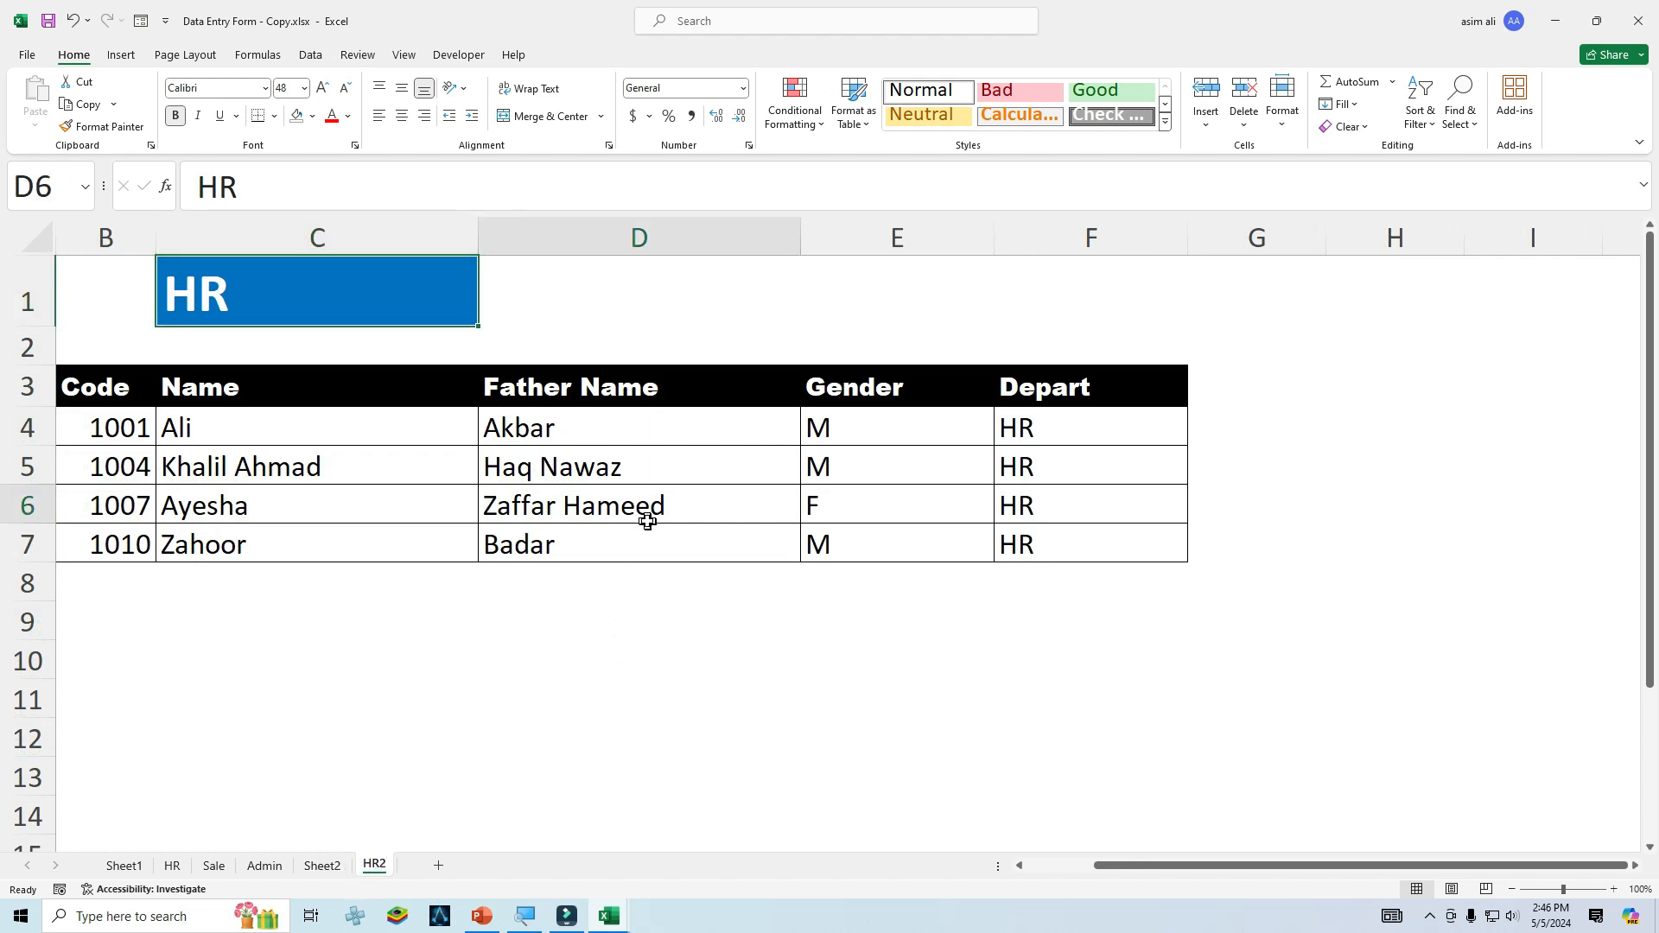
{"action": "left_click", "coordinate": [1018, 467]}
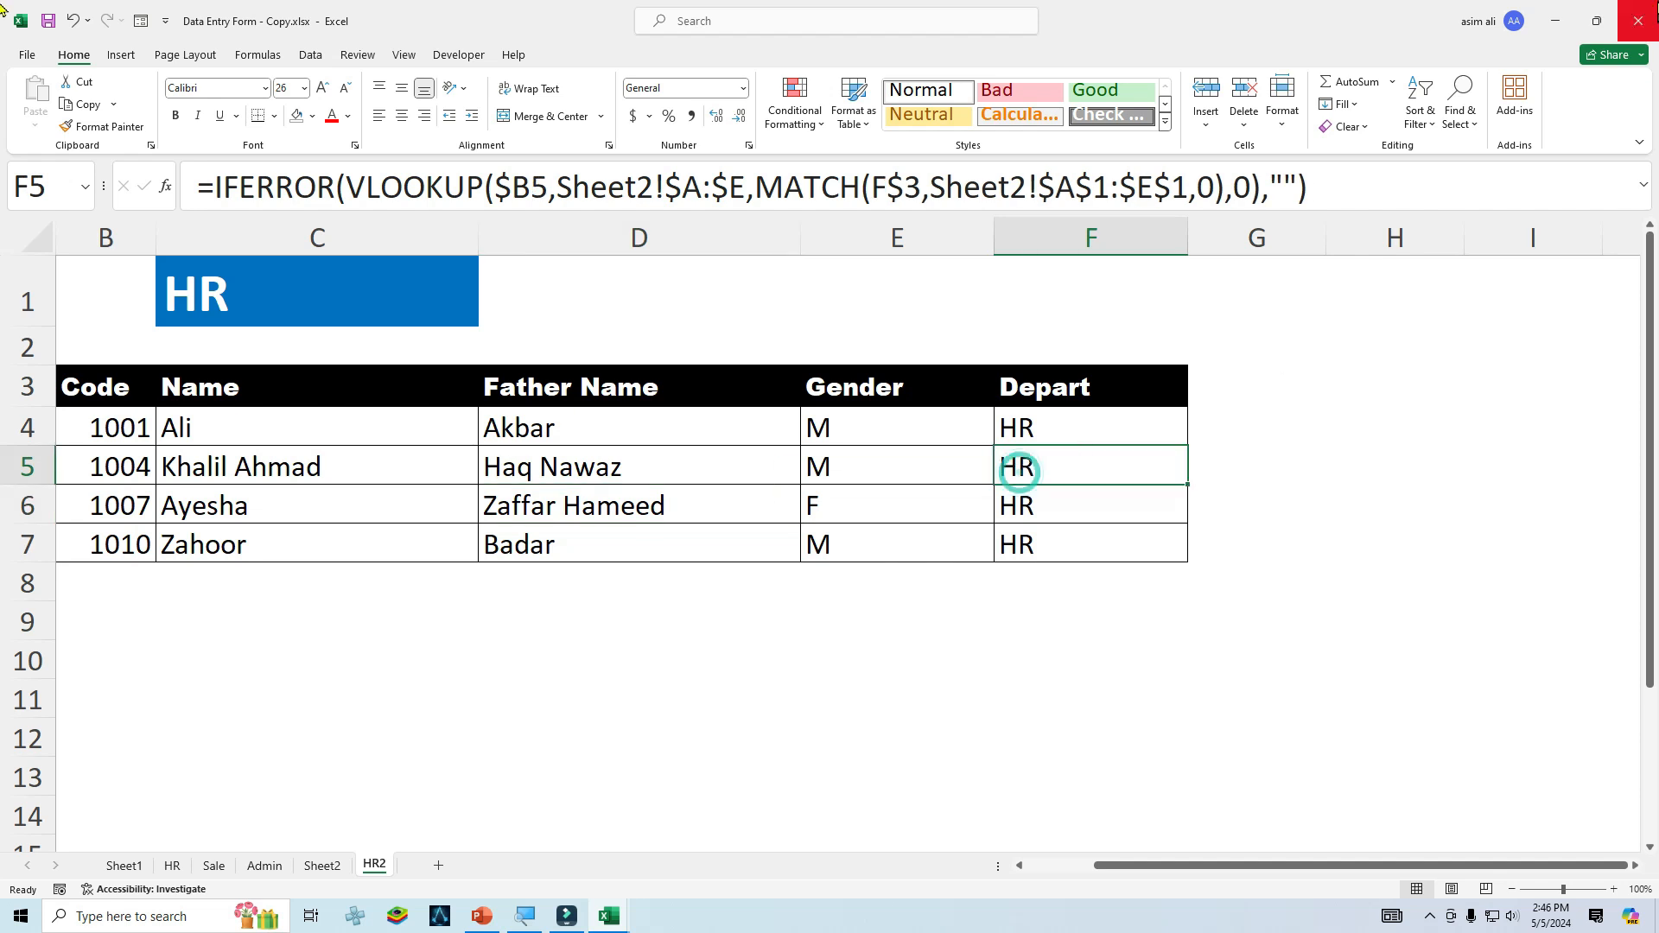
{"action": "left_click", "coordinate": [1647, 17]}
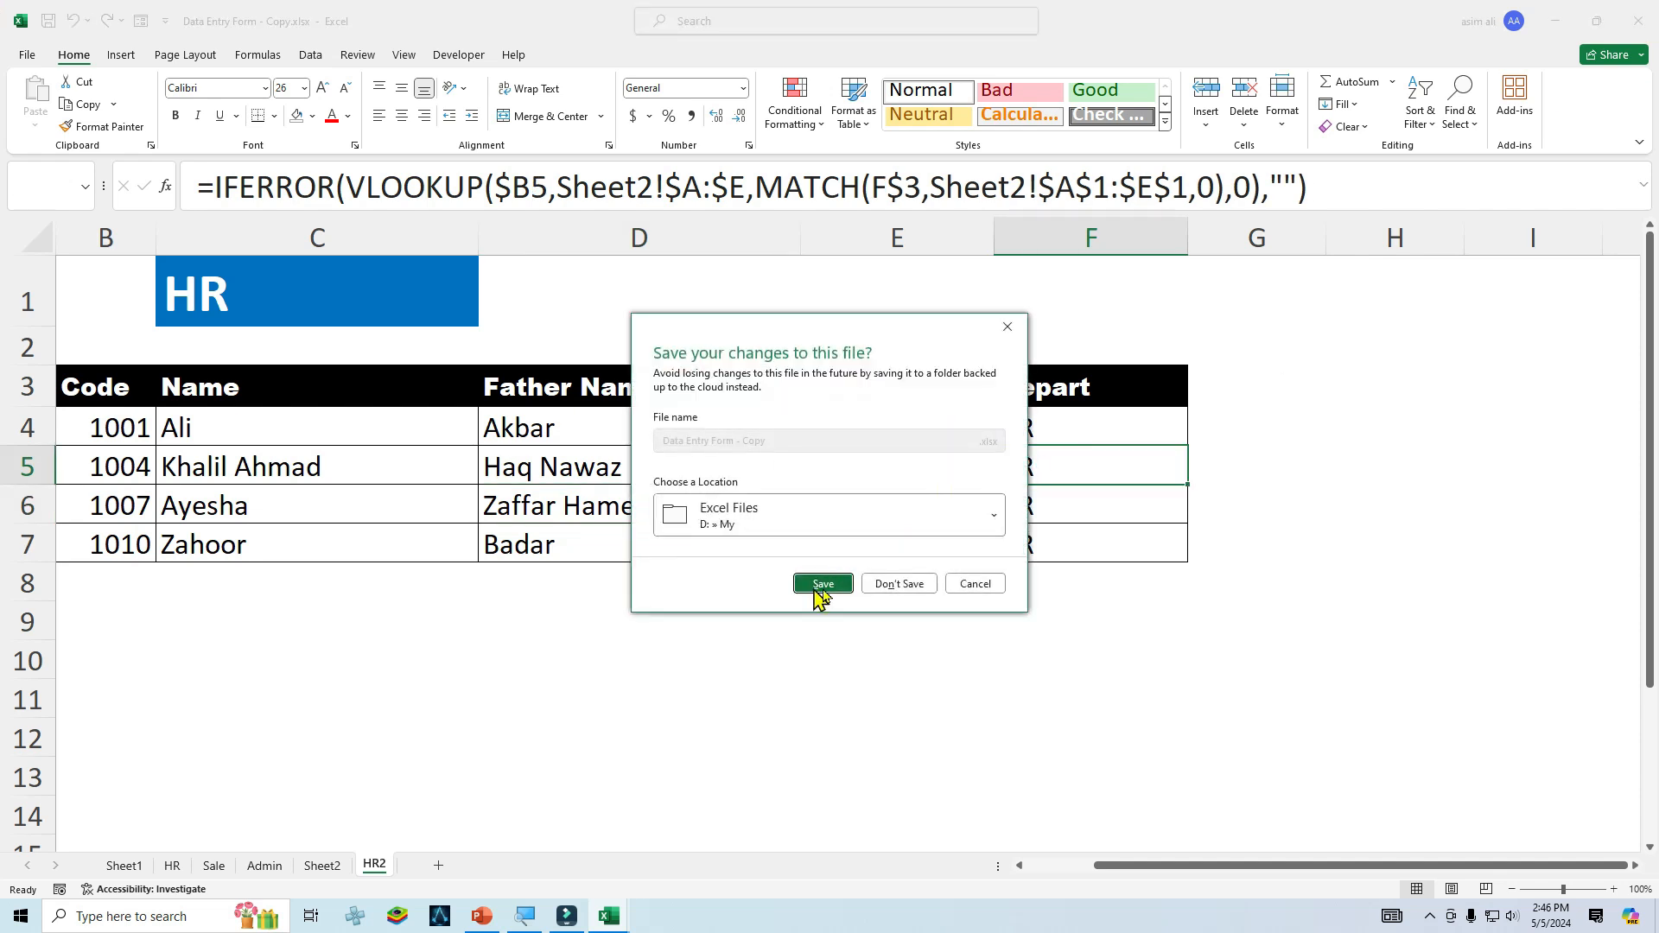
{"action": "left_click", "coordinate": [822, 585]}
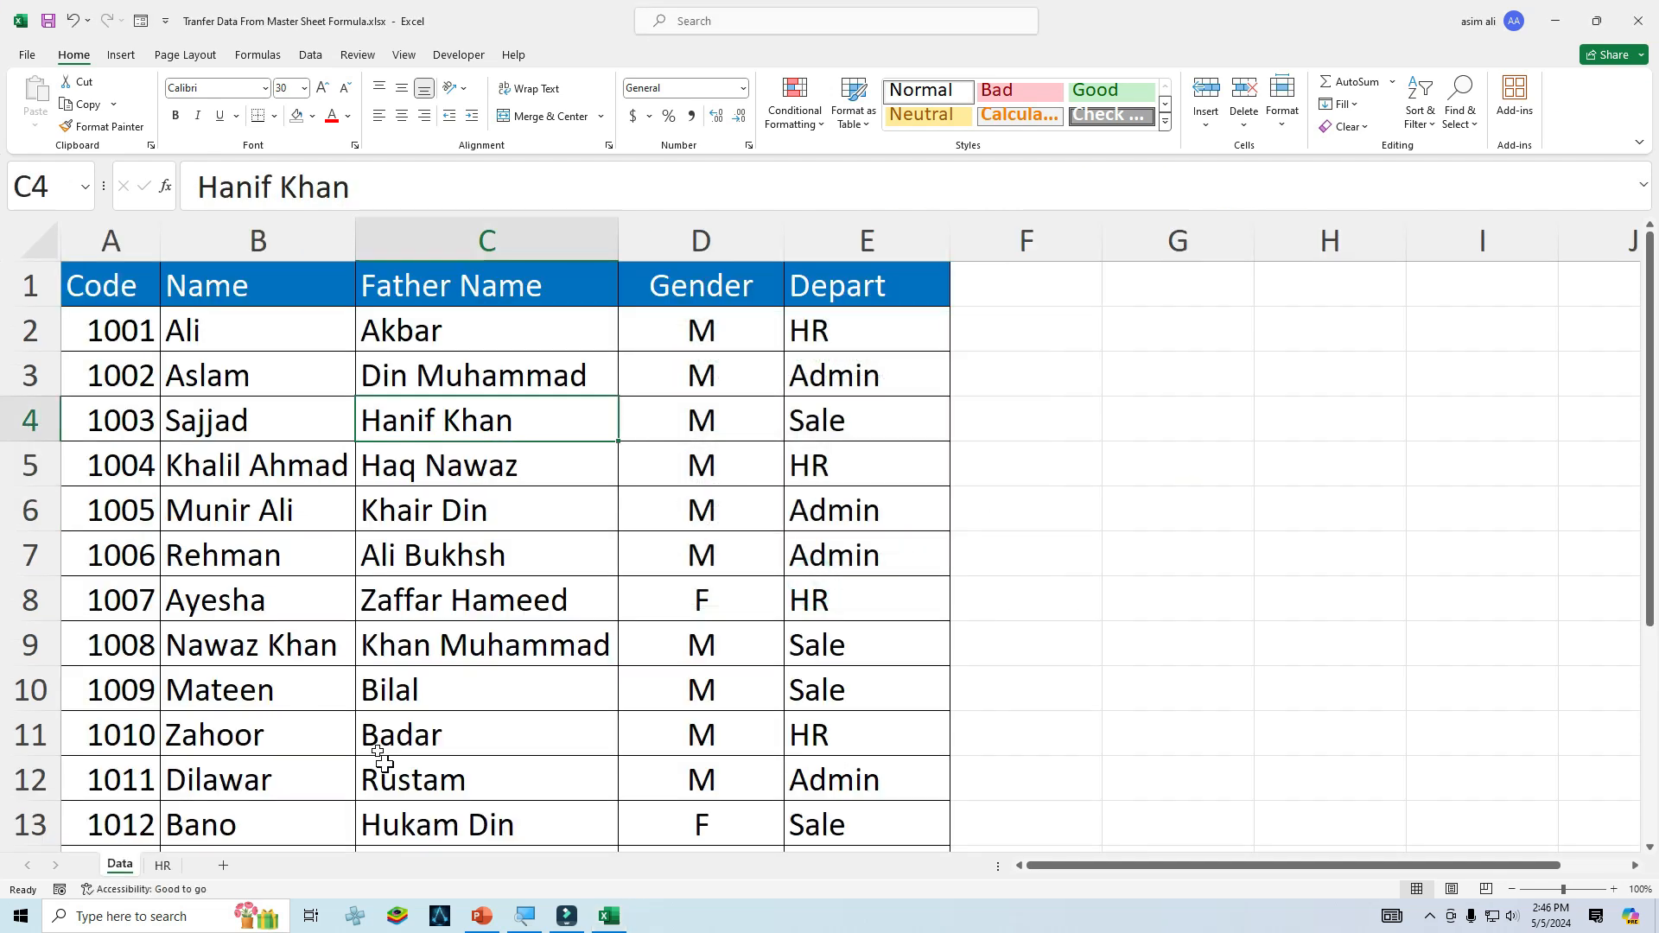
Look over the records on the Data sheet and the empty area under the headers on the HR sheet.
{"action": "scroll", "coordinate": [110, 363], "scroll_direction": "down", "scroll_amount": 1}
{"action": "scroll", "coordinate": [103, 398], "scroll_direction": "up", "scroll_amount": 1}
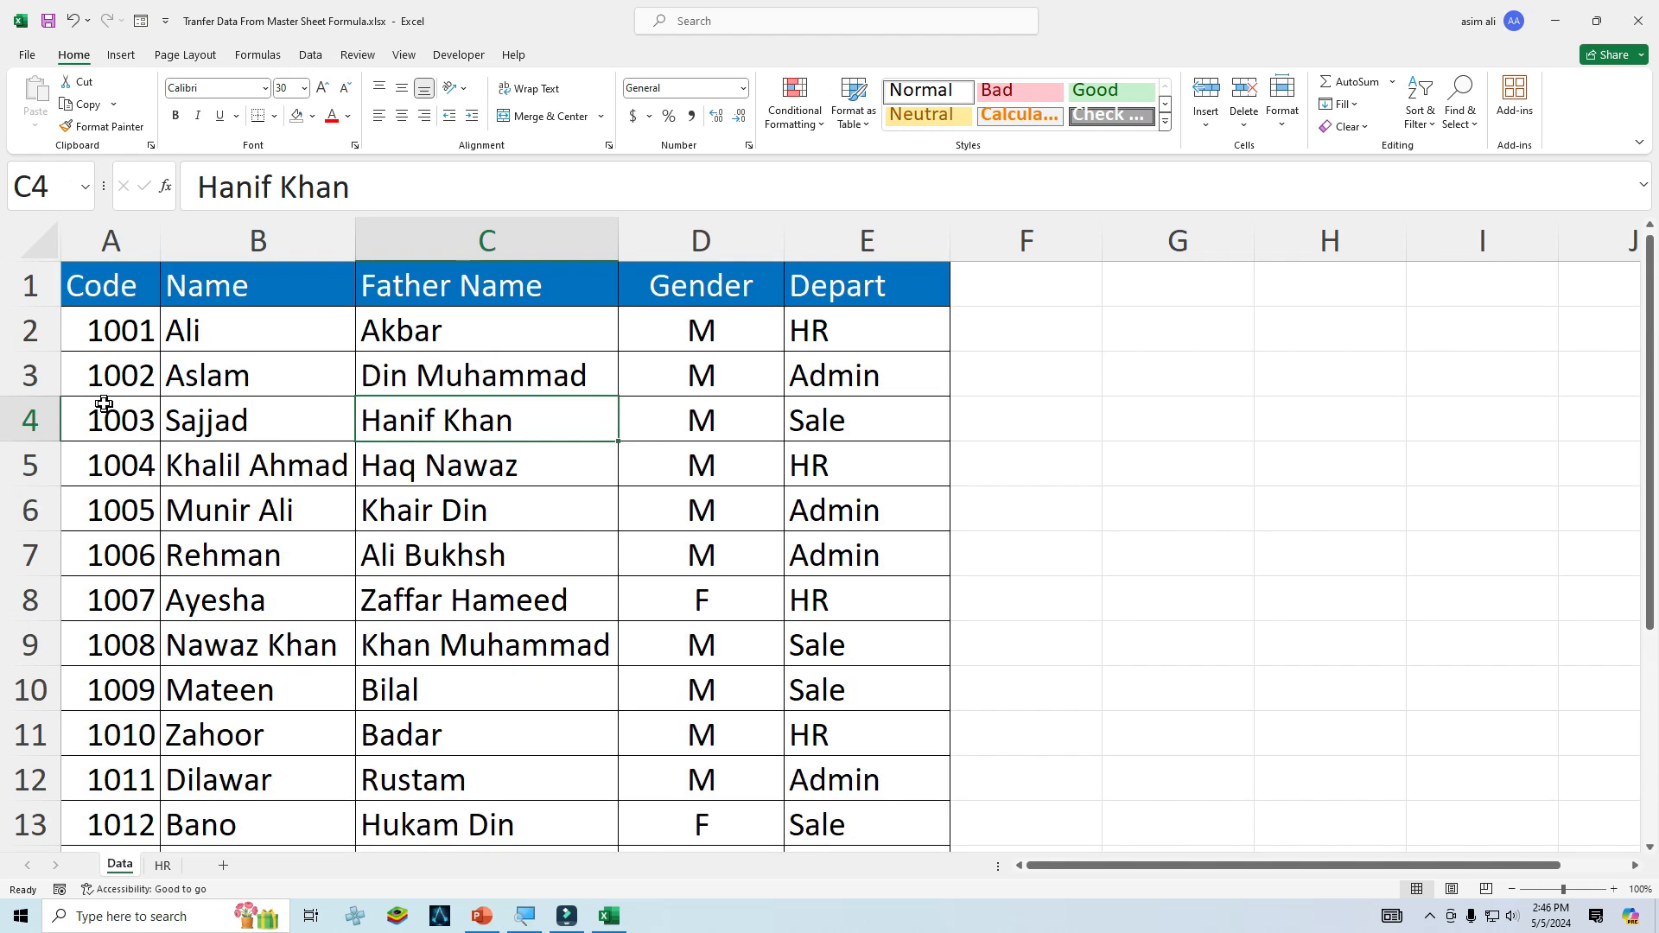
{"action": "left_click", "coordinate": [163, 865]}
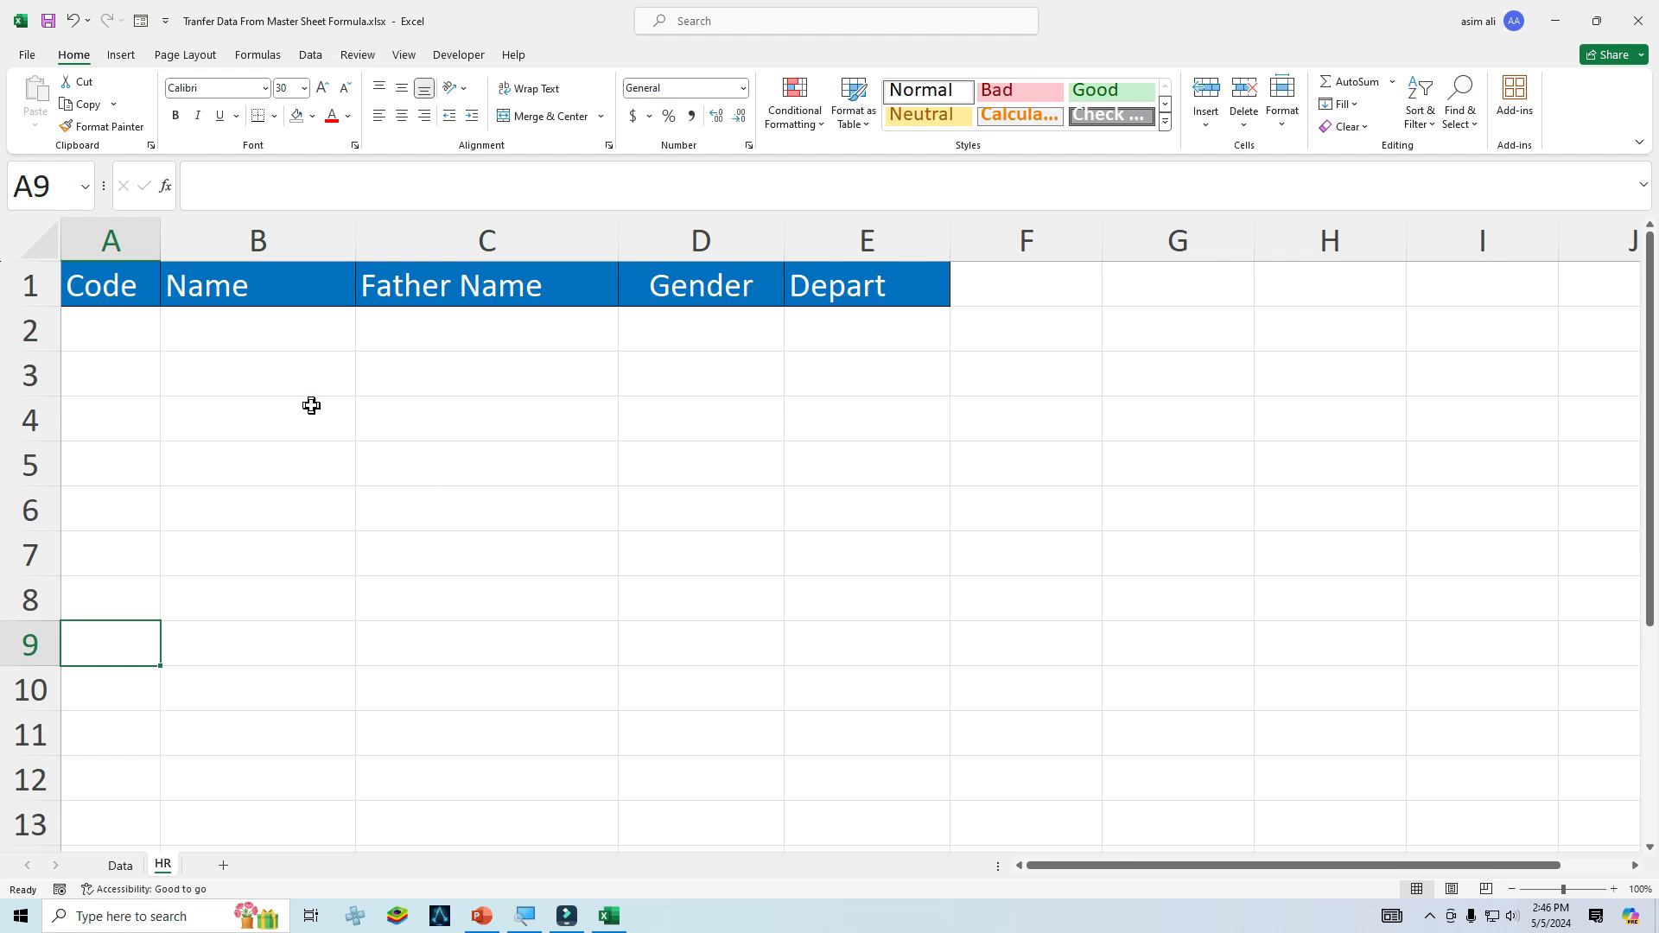
{"action": "left_click", "coordinate": [283, 370]}
{"action": "left_click", "coordinate": [603, 458]}
{"action": "left_click", "coordinate": [679, 455]}
{"action": "left_click", "coordinate": [437, 493]}
{"action": "left_click", "coordinate": [752, 561]}
{"action": "left_click", "coordinate": [841, 478]}
{"action": "left_click", "coordinate": [557, 523]}
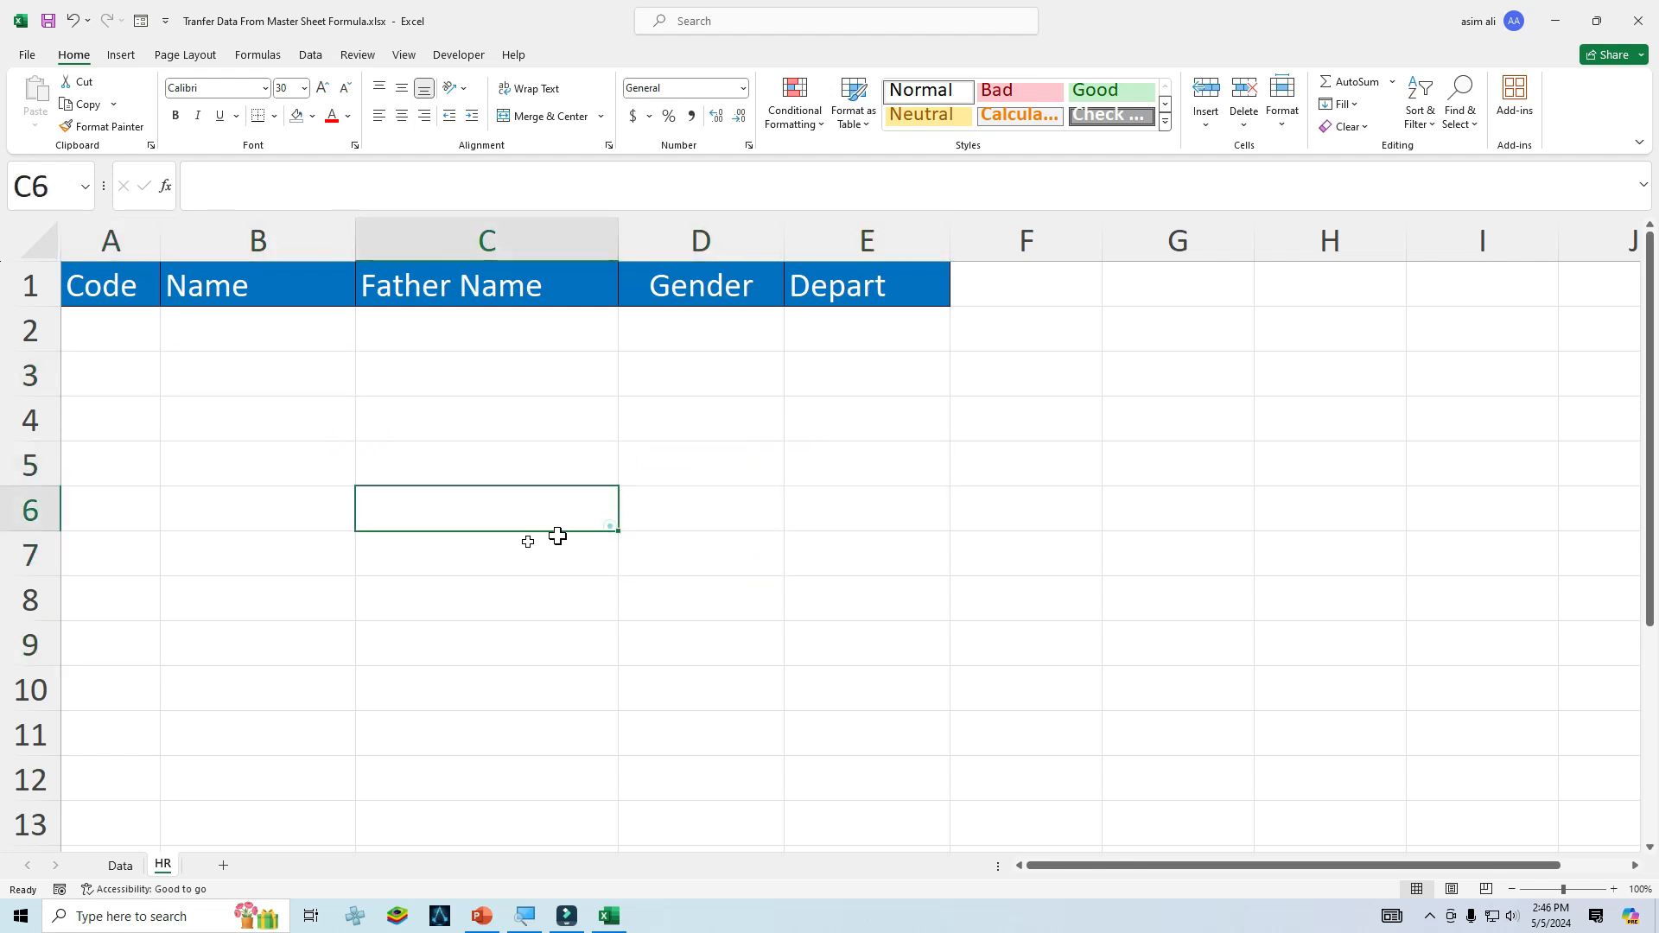
{"action": "left_click", "coordinate": [303, 489]}
Hide the gridlines on the HR sheet.
{"action": "left_click", "coordinate": [485, 400]}
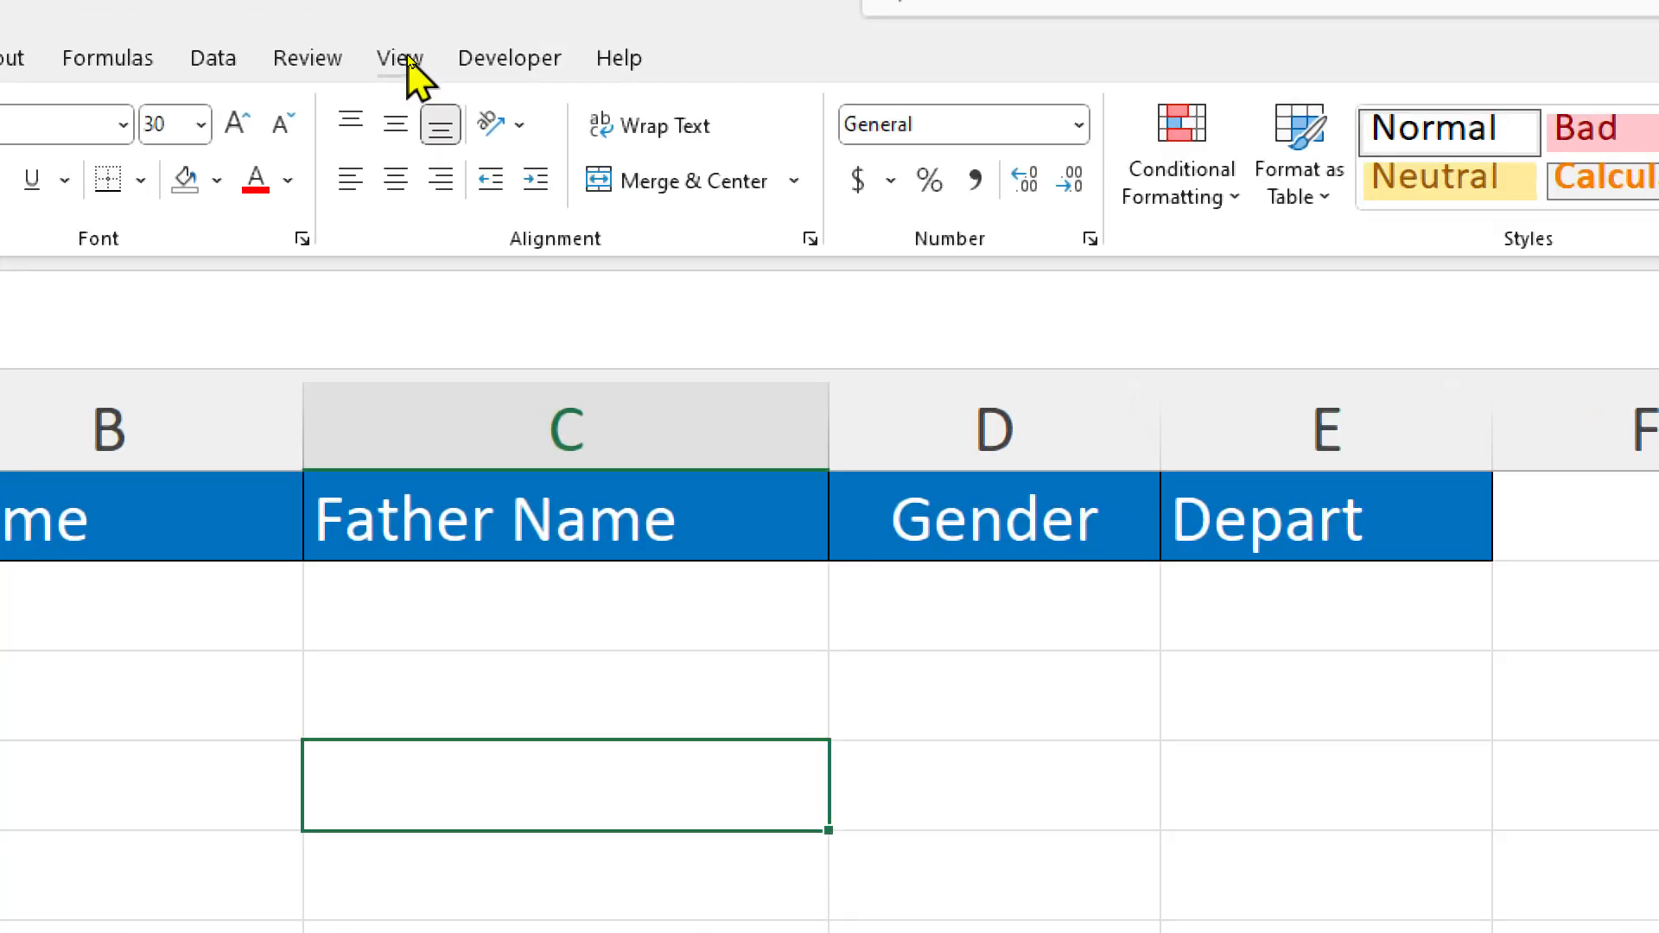
{"action": "left_click", "coordinate": [406, 58]}
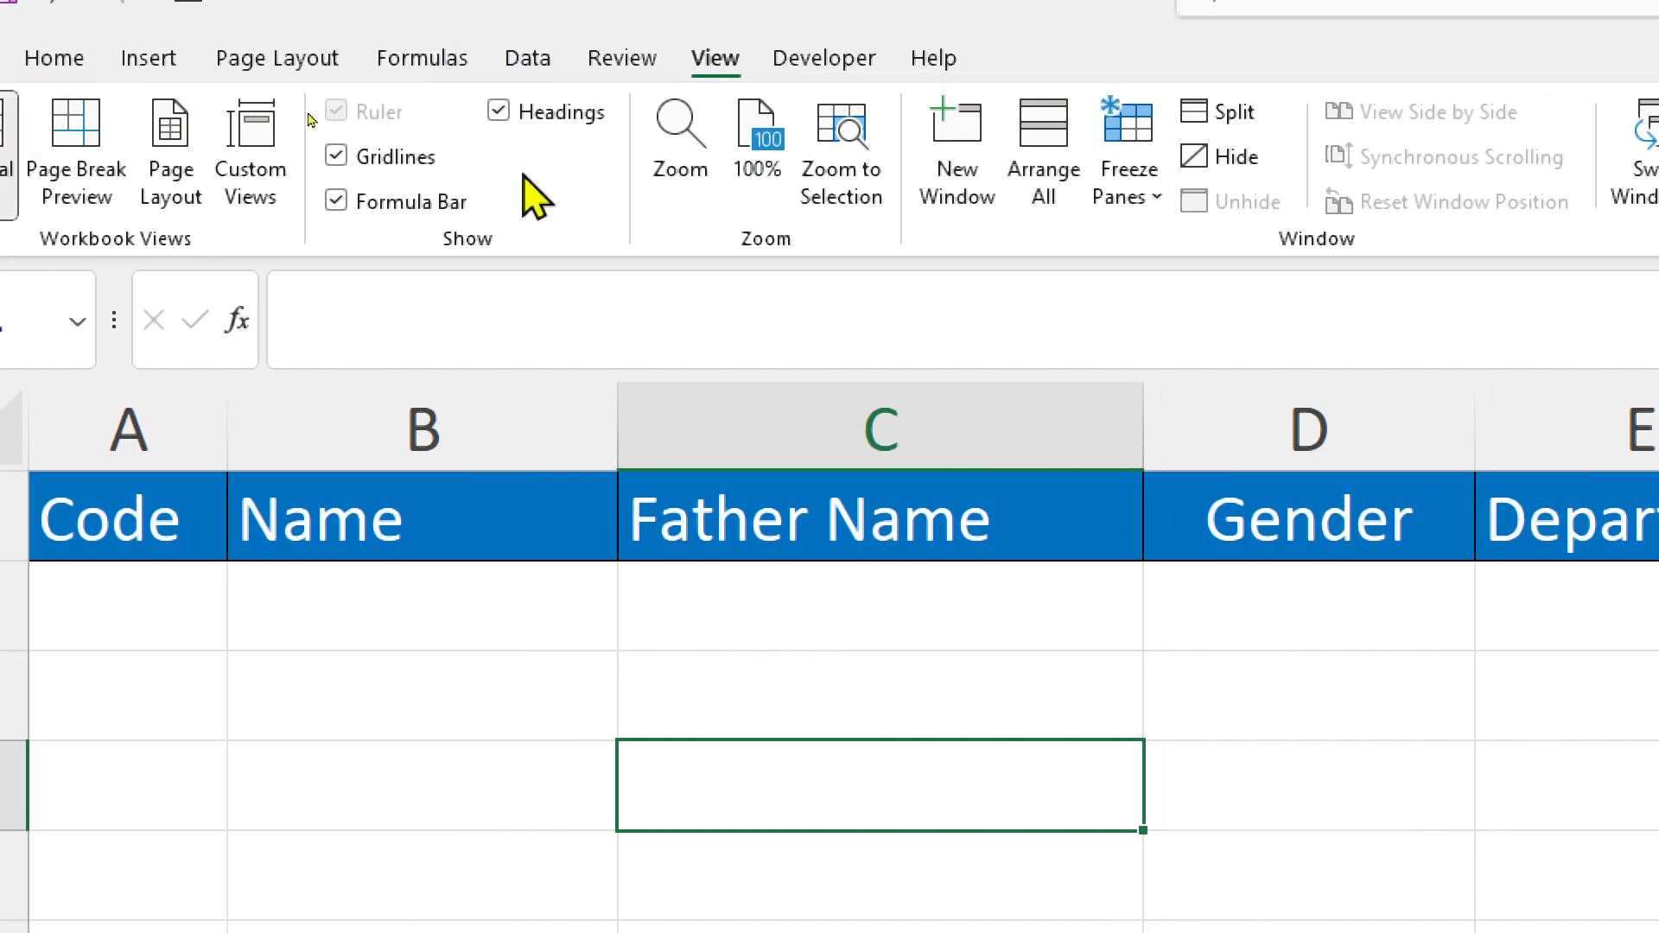
{"action": "left_click", "coordinate": [357, 169]}
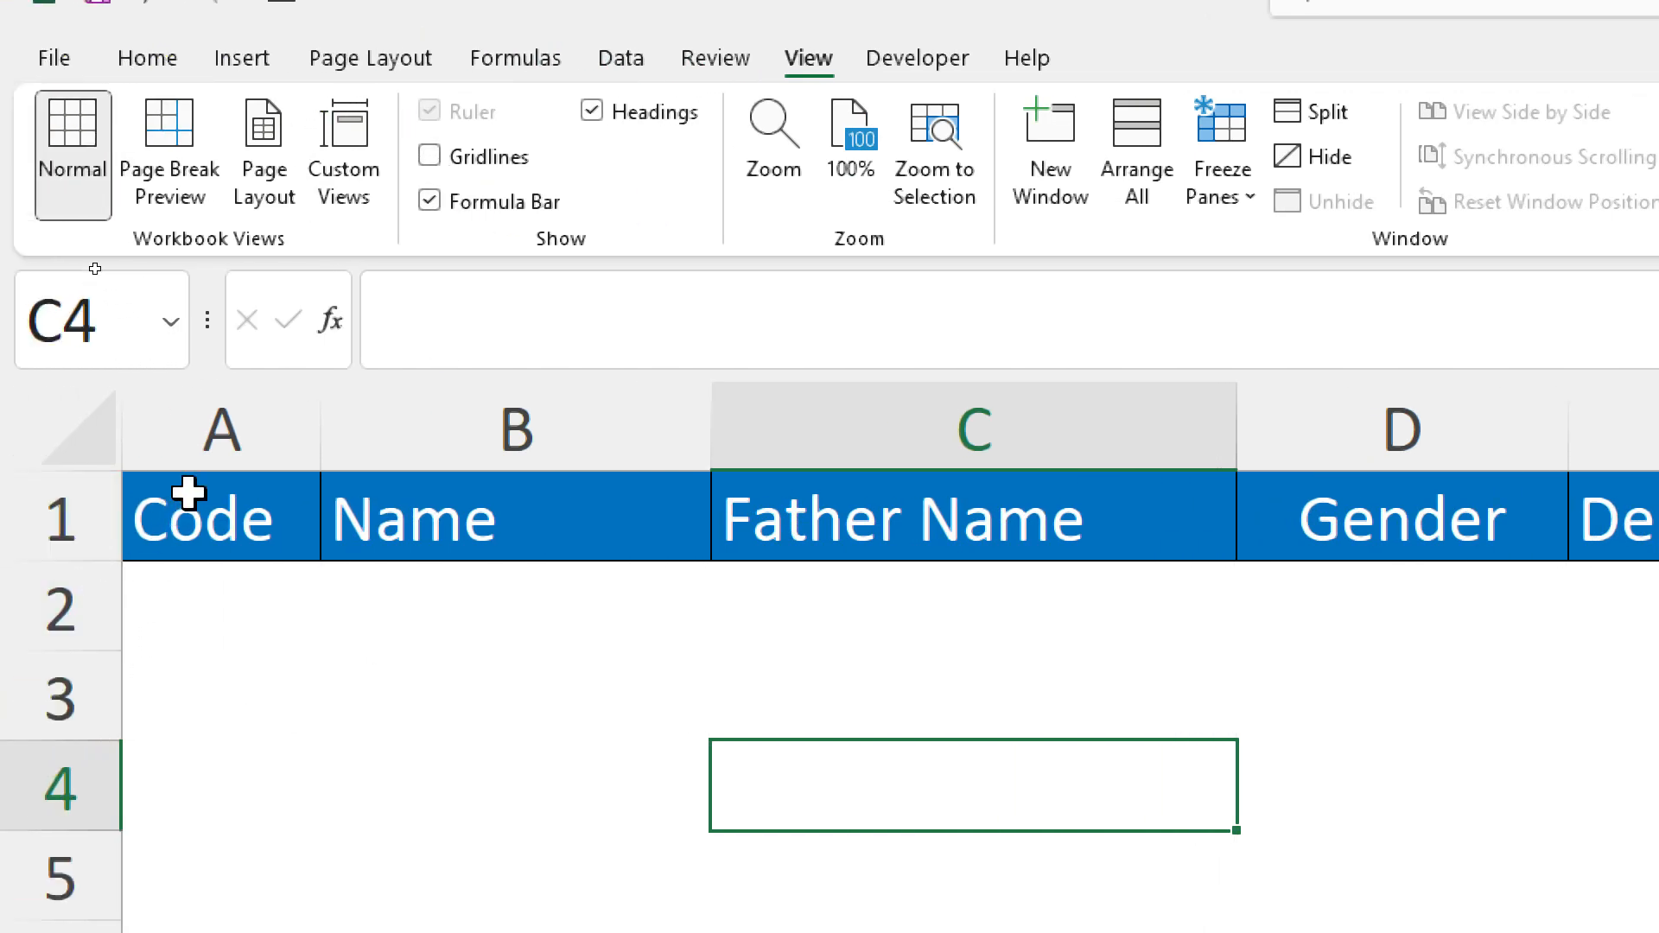
Insert a blank column before the Code column on the HR sheet.
{"action": "left_click", "coordinate": [402, 439]}
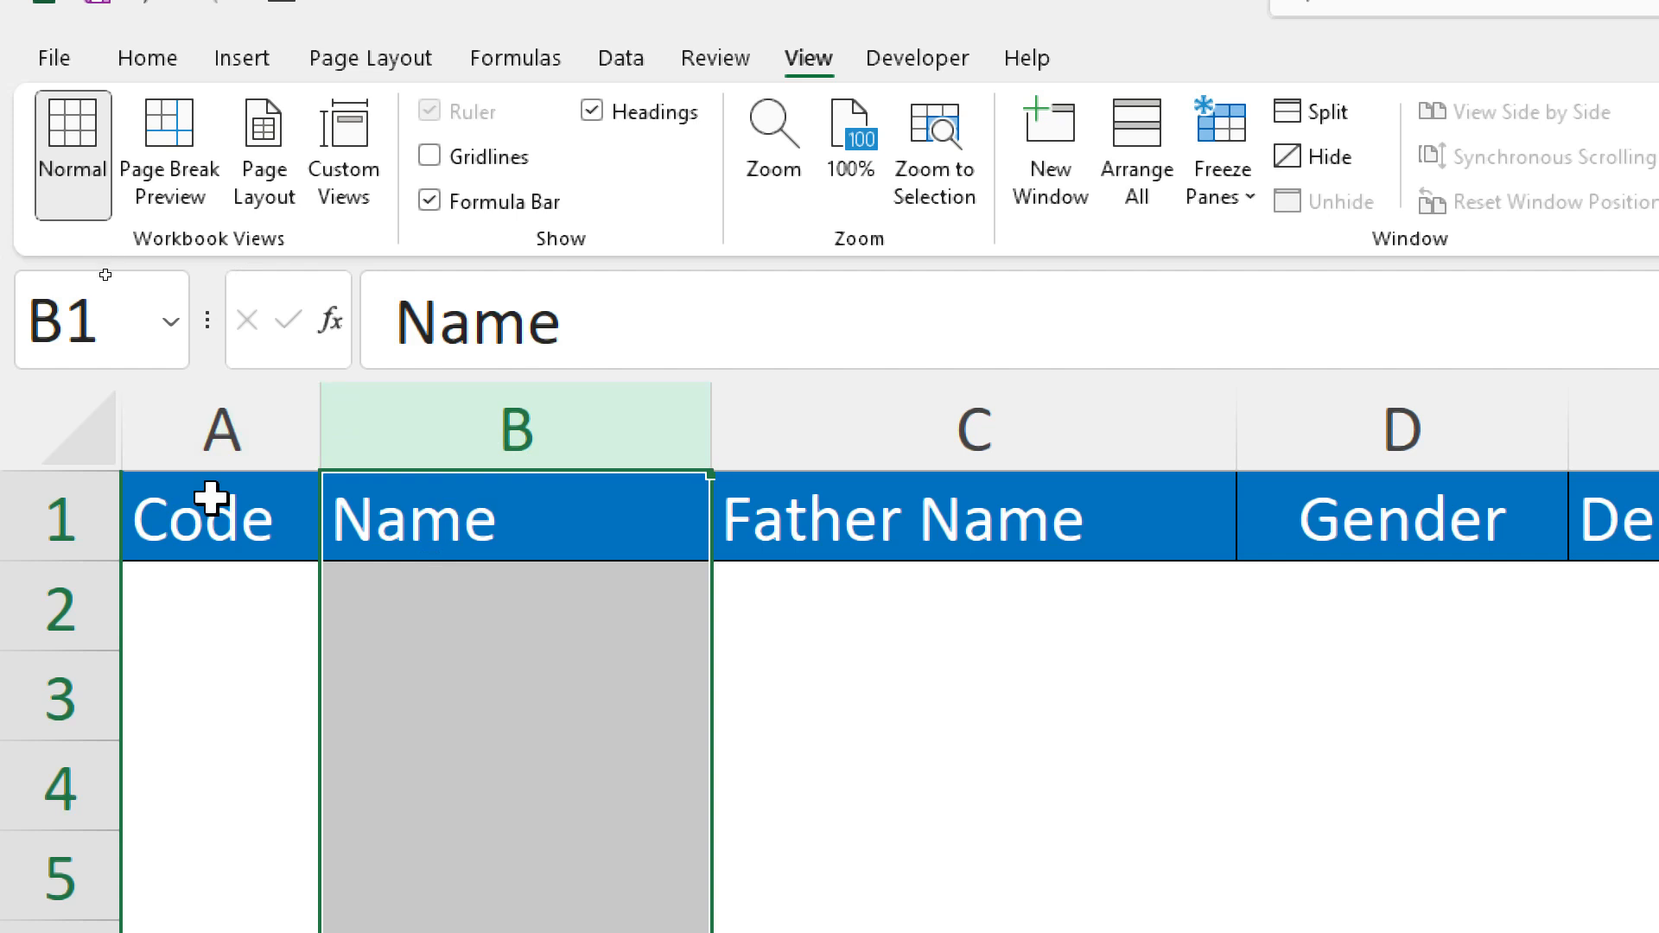
{"action": "left_click", "coordinate": [222, 438]}
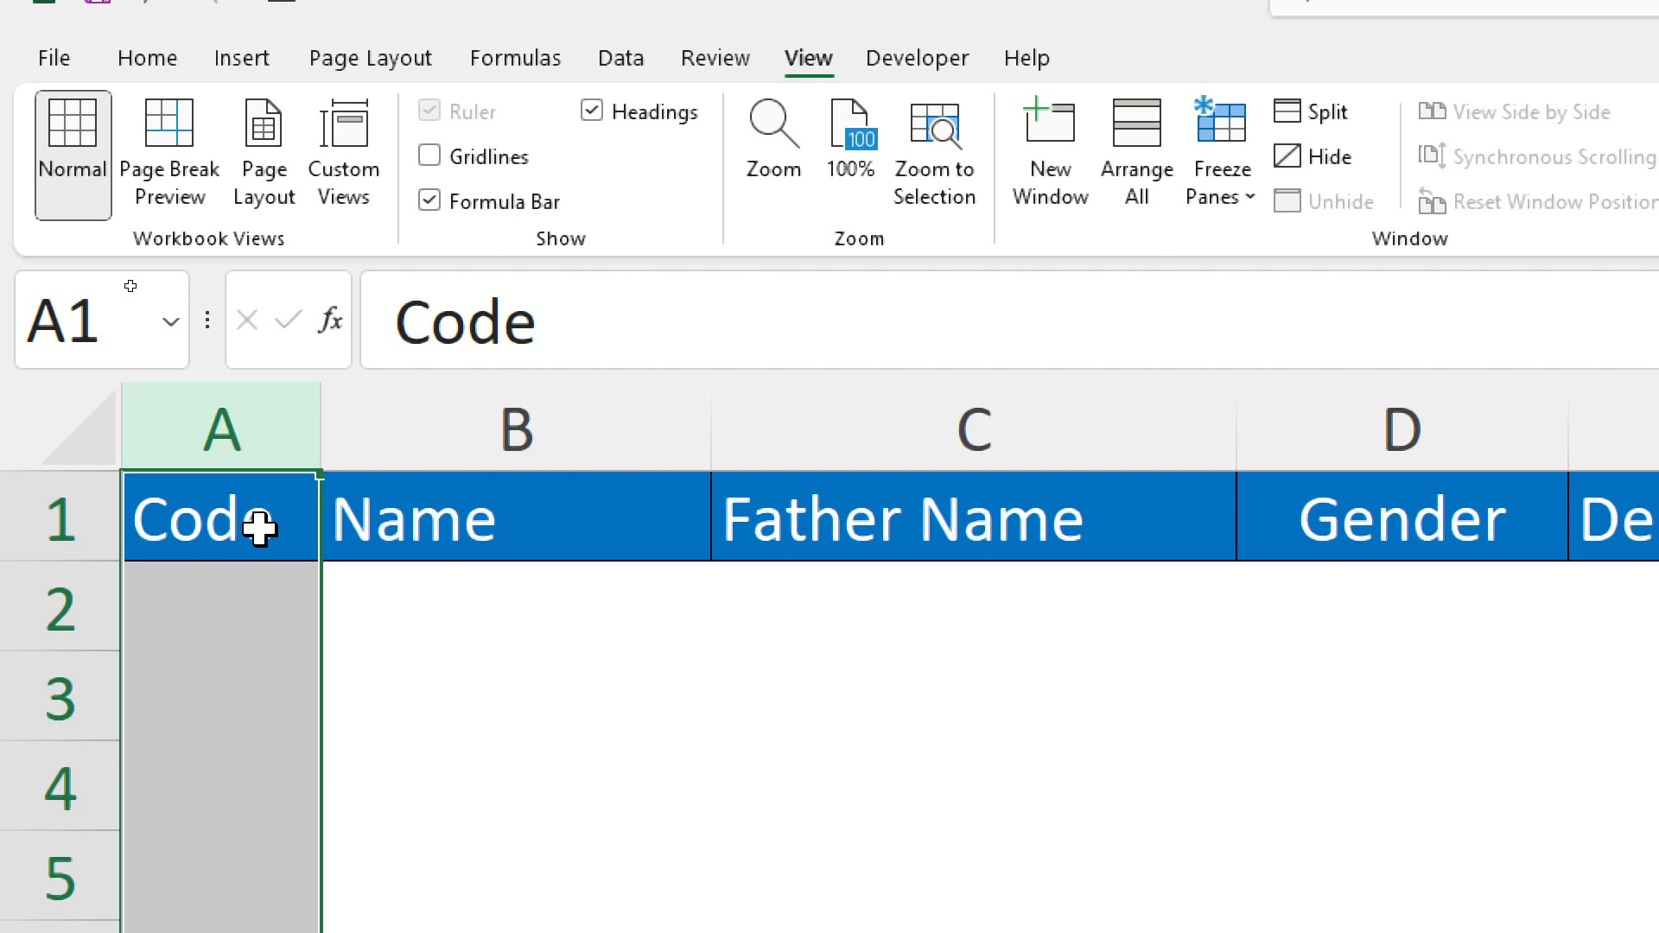
{"action": "right_click", "coordinate": [237, 403]}
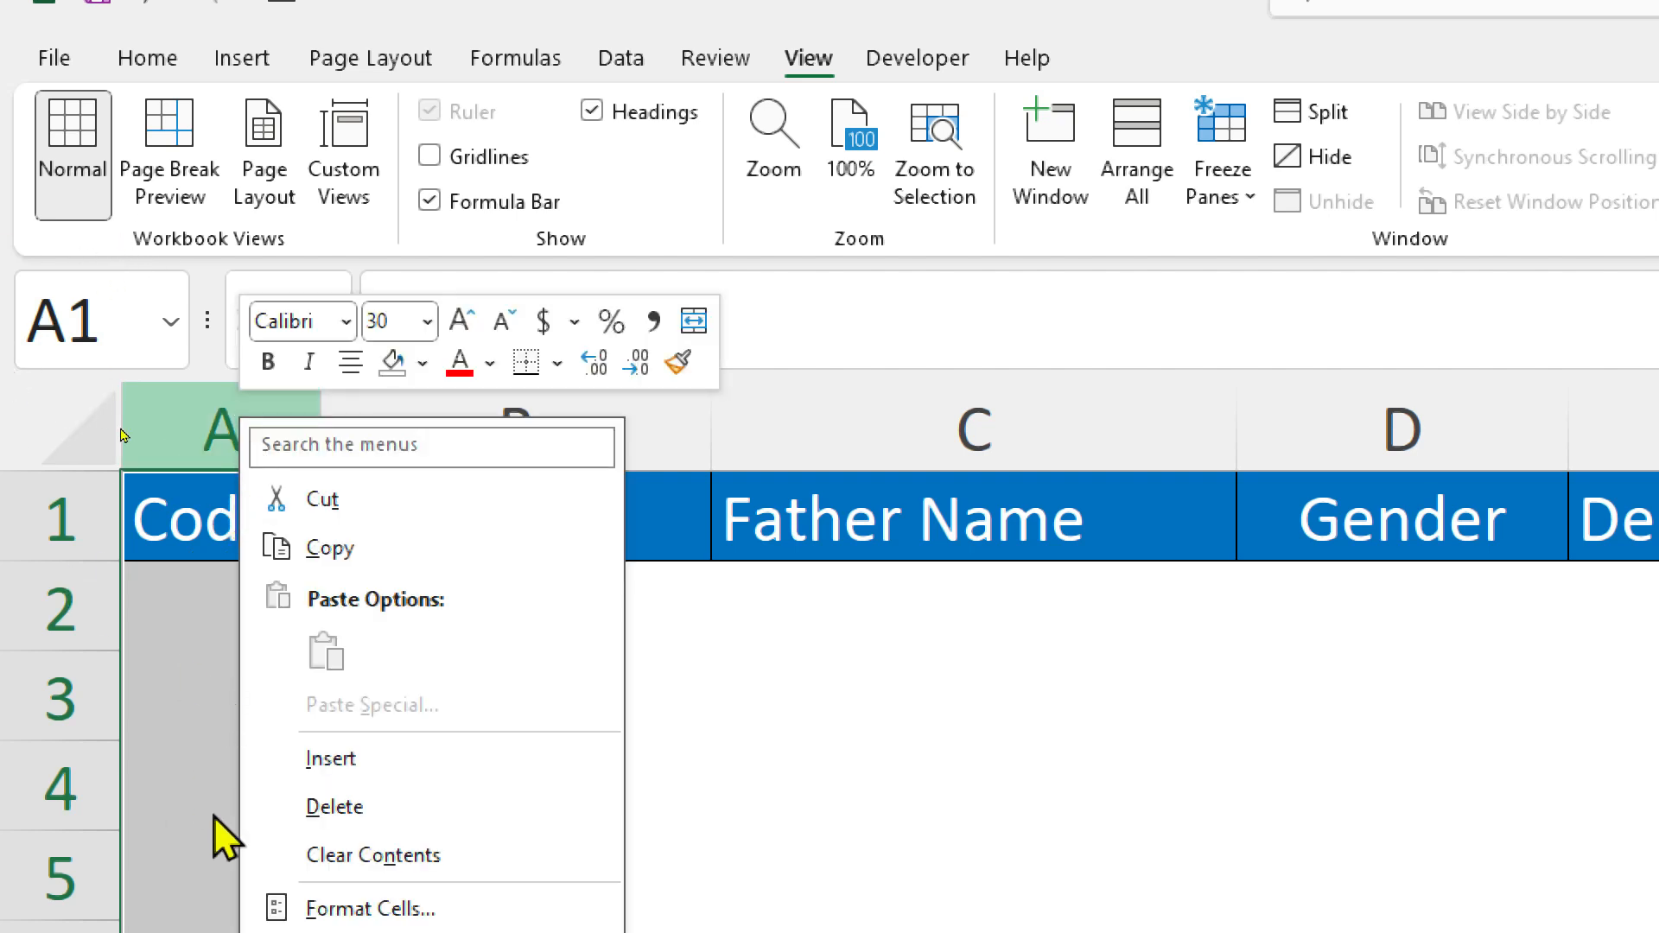
{"action": "left_click", "coordinate": [320, 761]}
{"action": "left_click", "coordinate": [322, 536]}
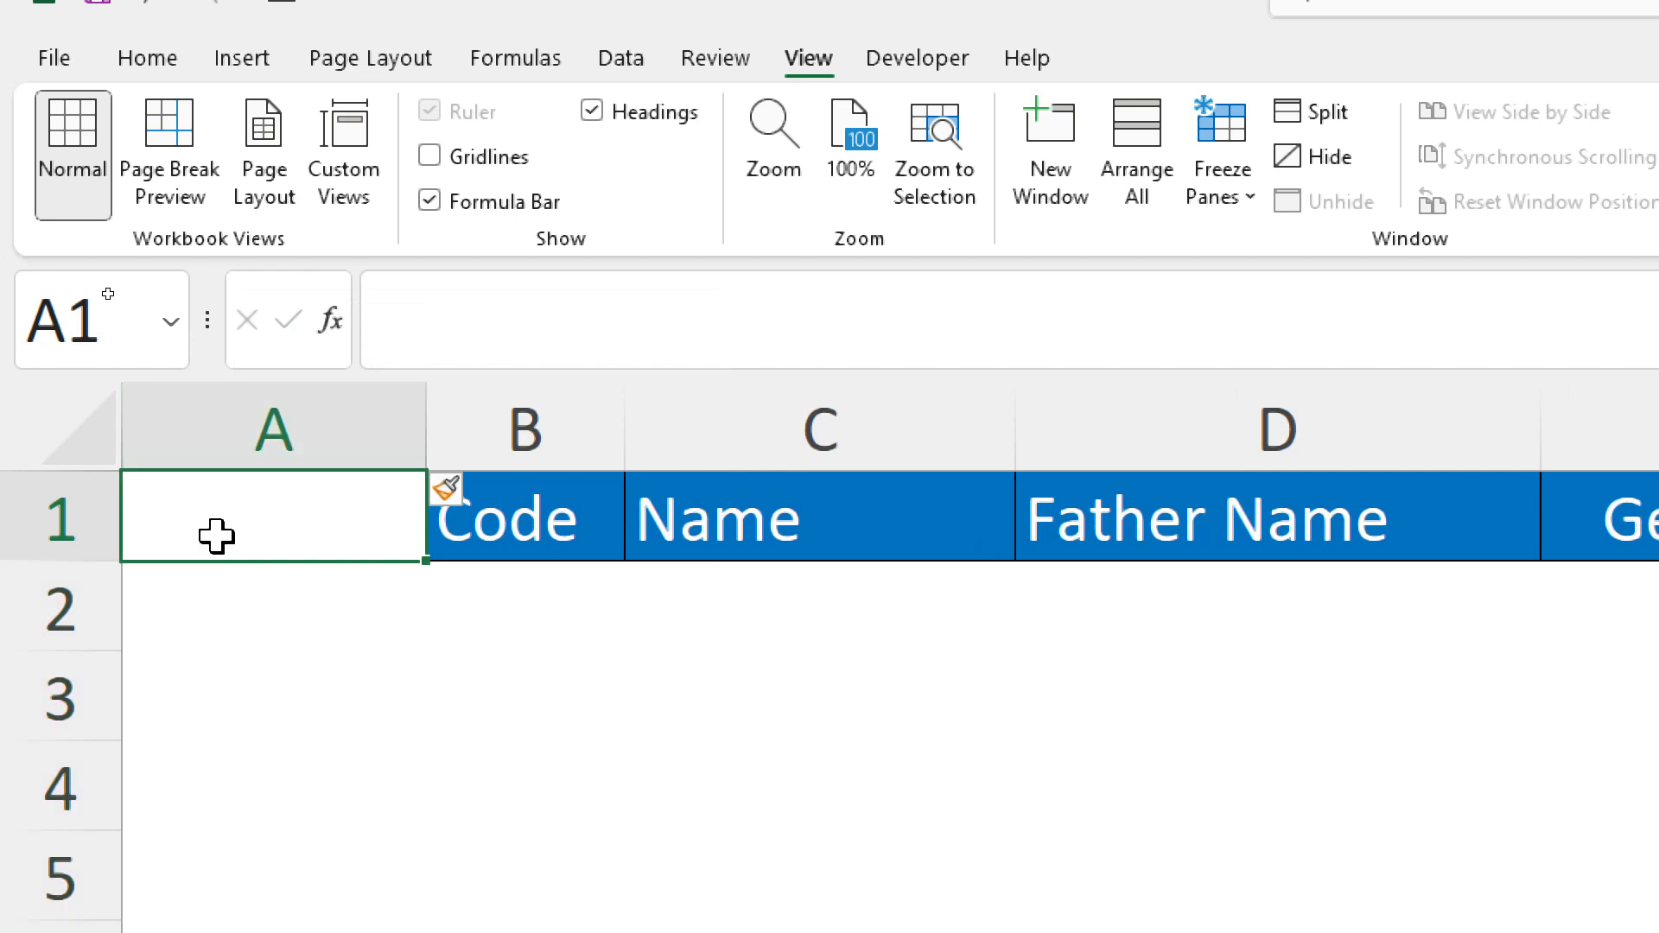
Insert two blank rows above the header row on the HR sheet.
{"action": "left_click", "coordinate": [570, 526]}
{"action": "left_click", "coordinate": [75, 519]}
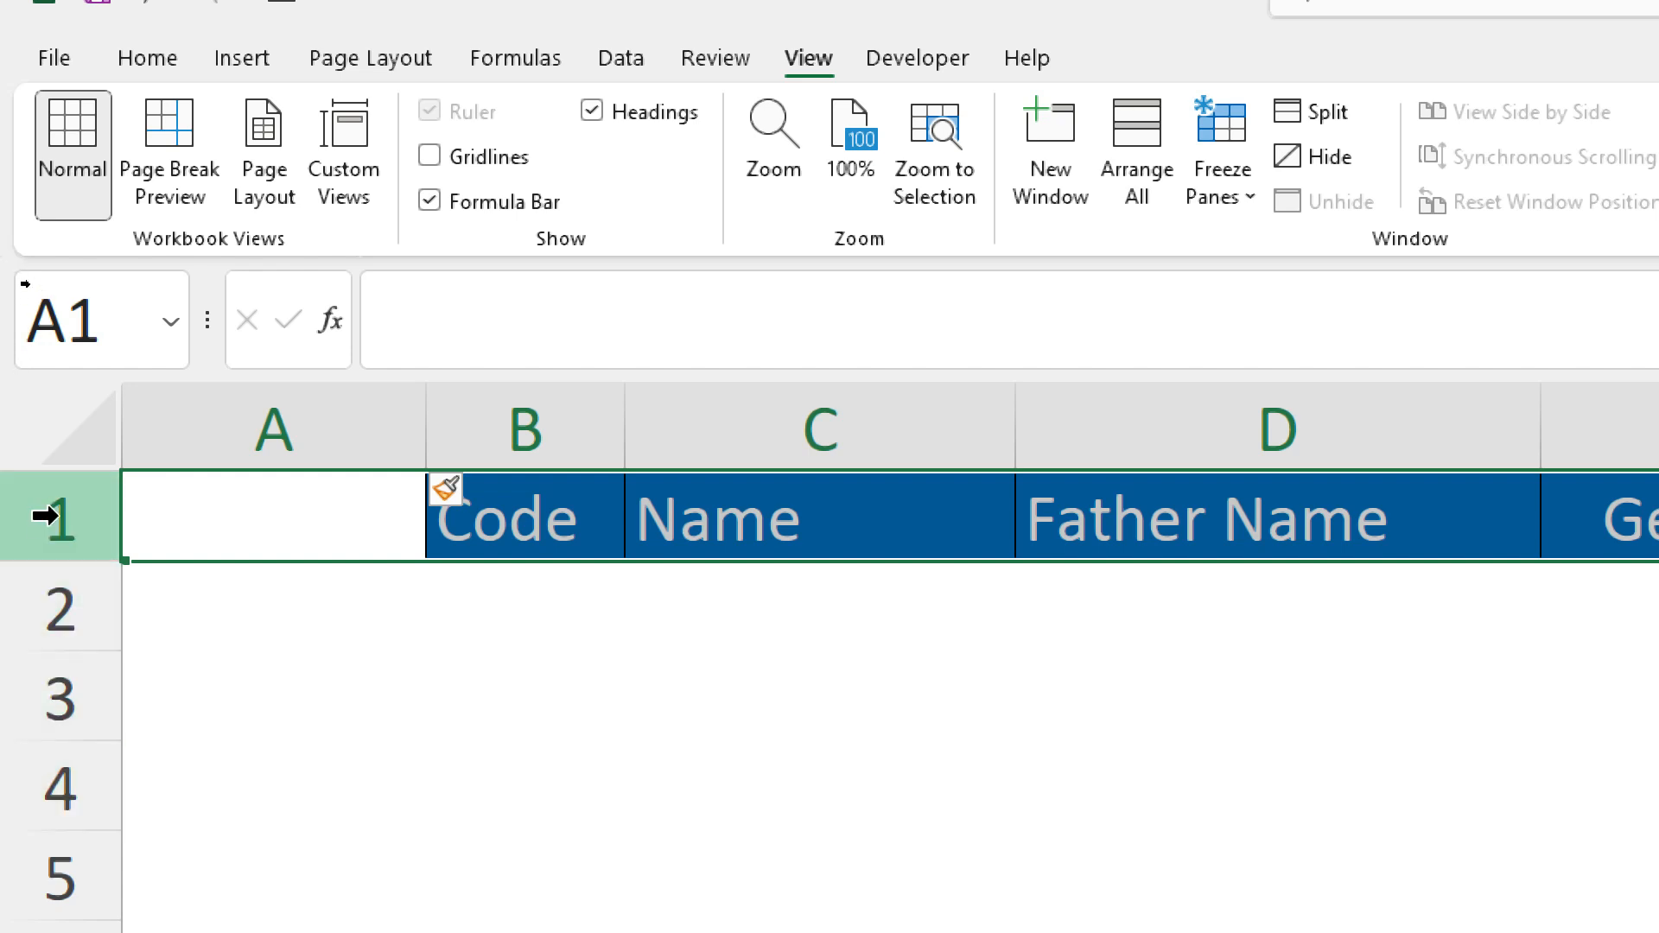
{"action": "right_click", "coordinate": [53, 518]}
{"action": "left_click", "coordinate": [35, 518]}
{"action": "left_click", "coordinate": [259, 426]}
{"action": "left_click", "coordinate": [100, 515]}
{"action": "right_click", "coordinate": [43, 529]}
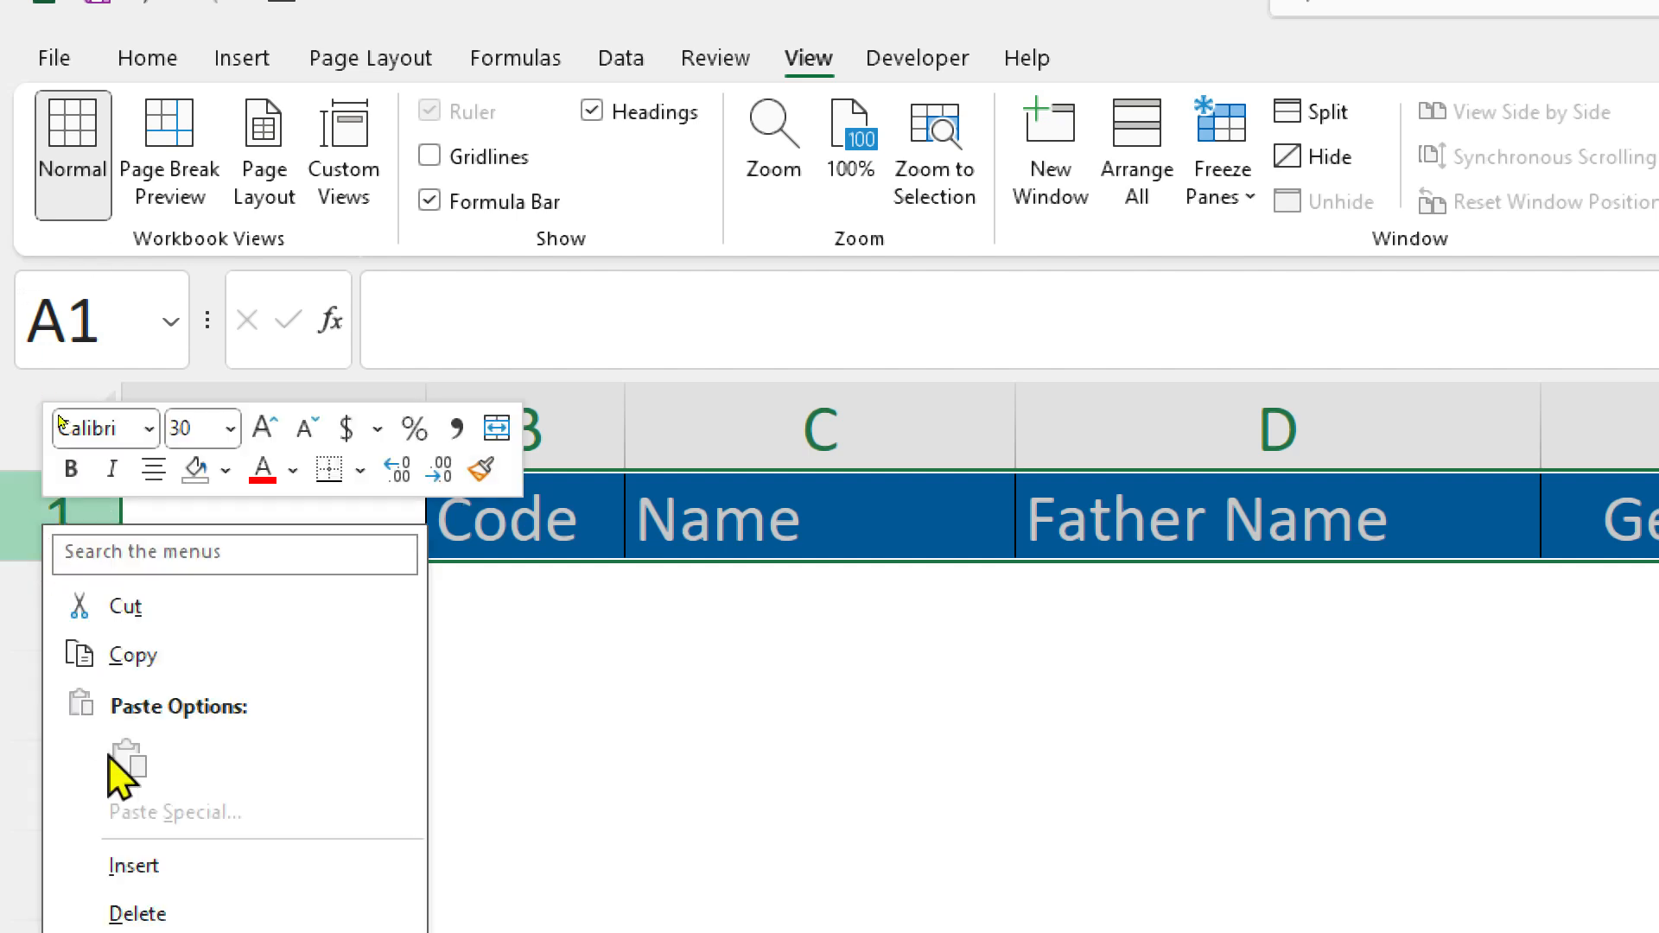
{"action": "left_click", "coordinate": [138, 866]}
{"action": "right_click", "coordinate": [71, 522]}
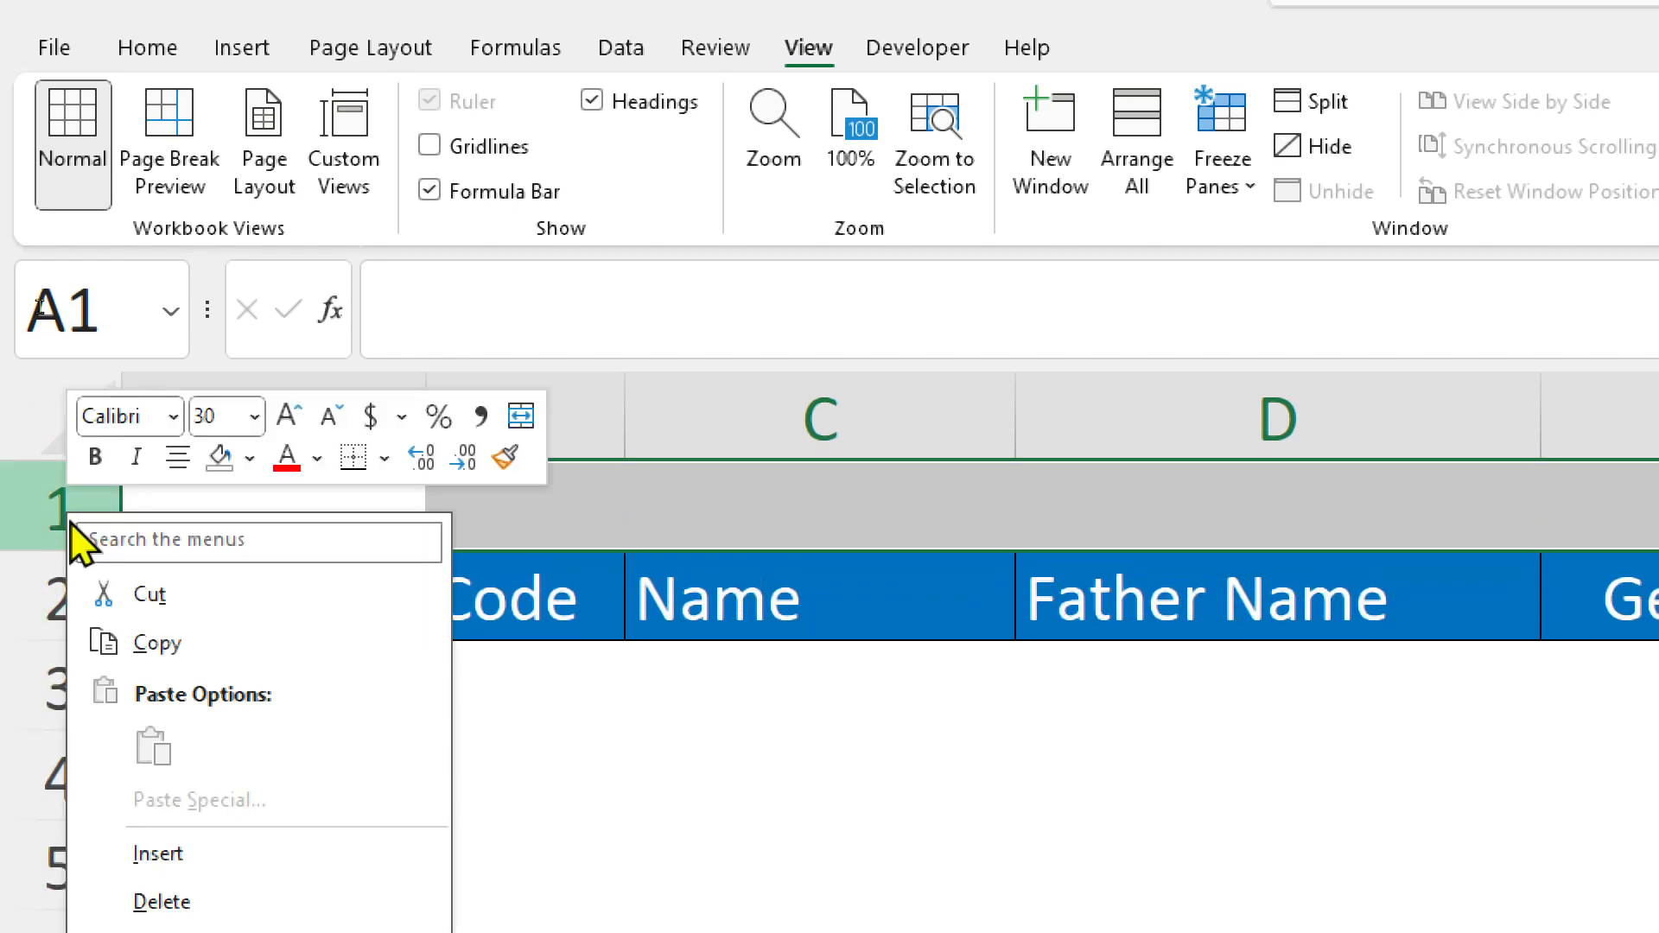
{"action": "key", "text": "i"}
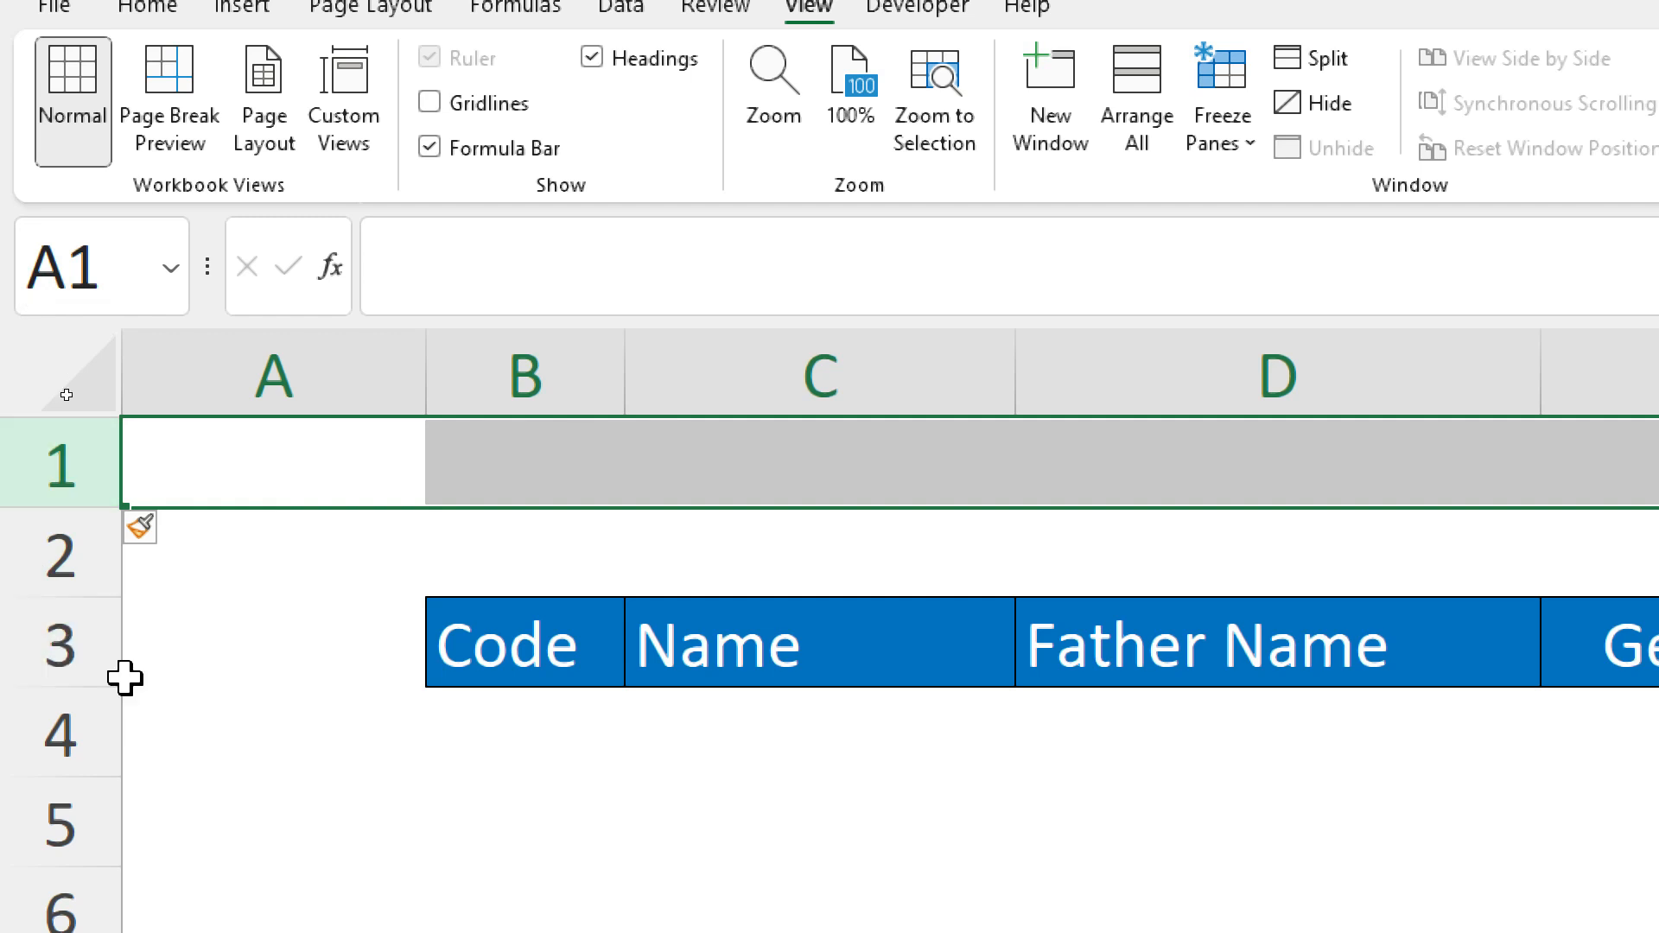
Enter the header "Heler" in cell A3, beside the Code header on the HR sheet.
{"action": "left_click", "coordinate": [310, 654]}
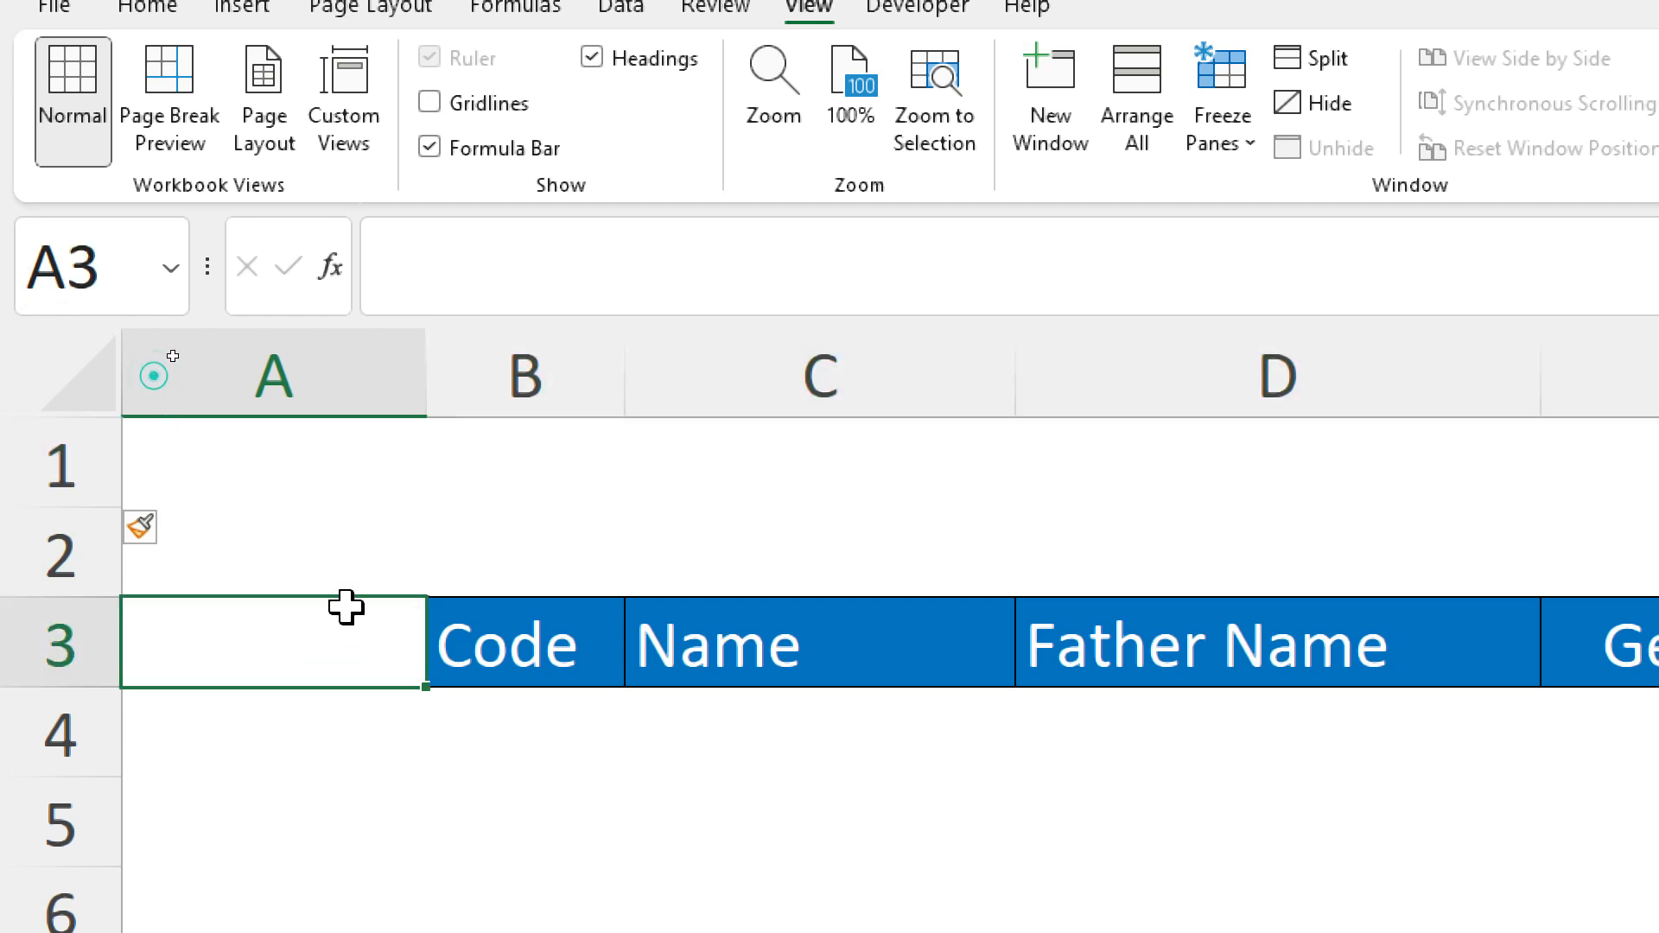
{"action": "type", "text": "He"}
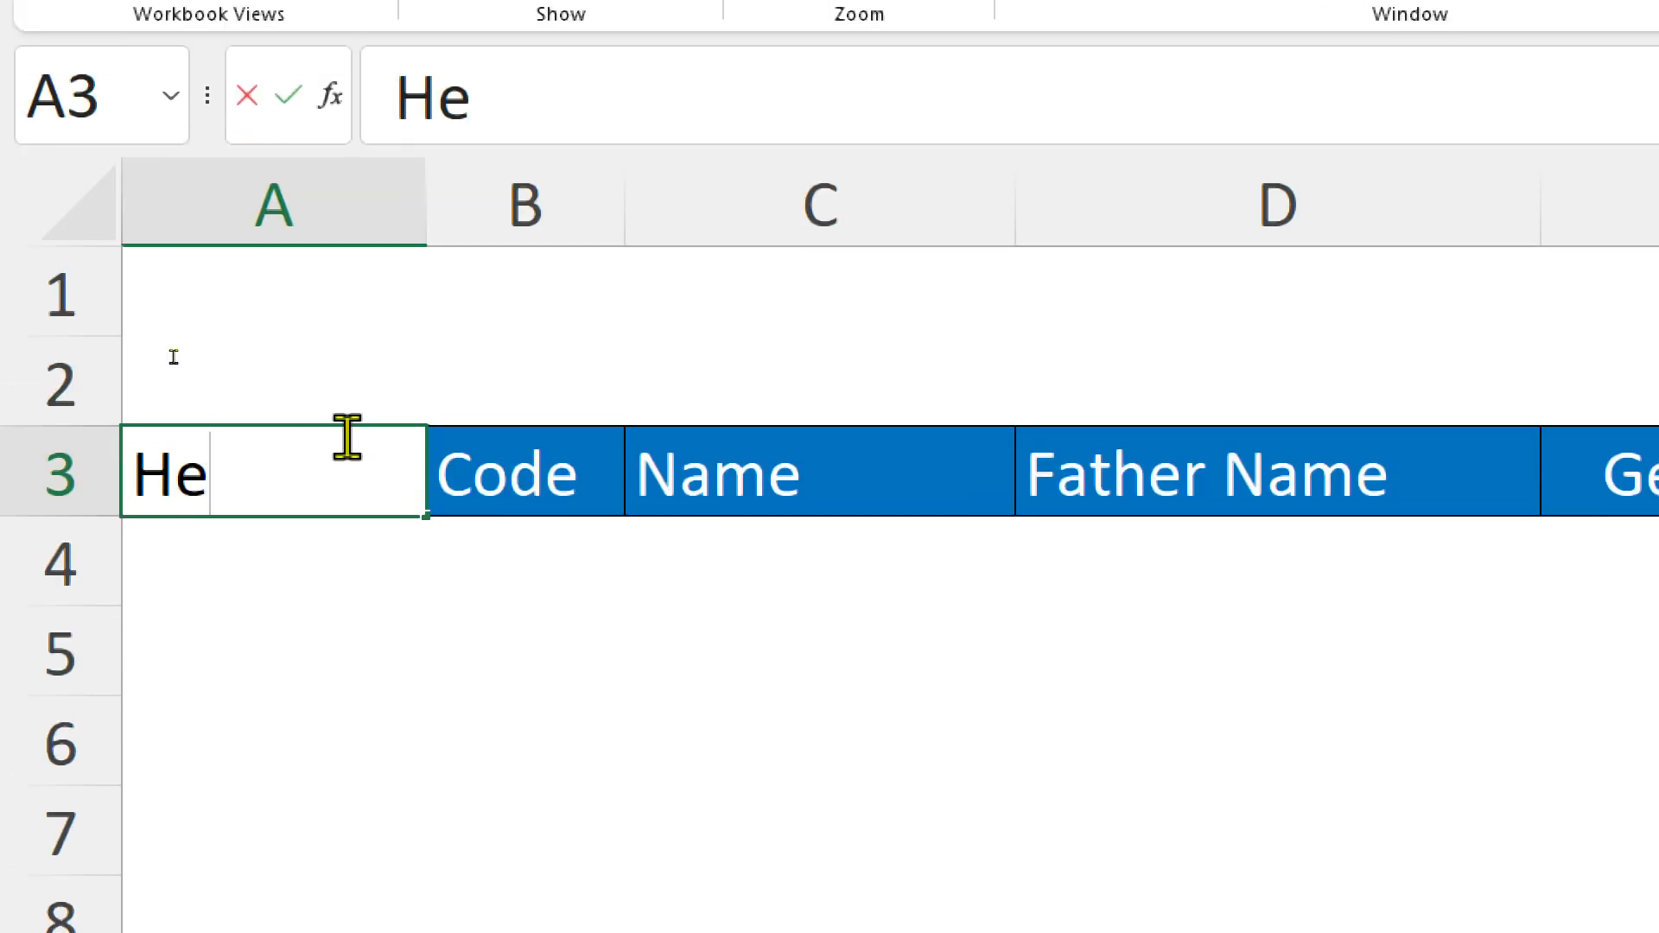
{"action": "type", "text": "lp"}
{"action": "key", "text": "BackSpace"}
{"action": "type", "text": "er"}
{"action": "key", "text": "Return"}
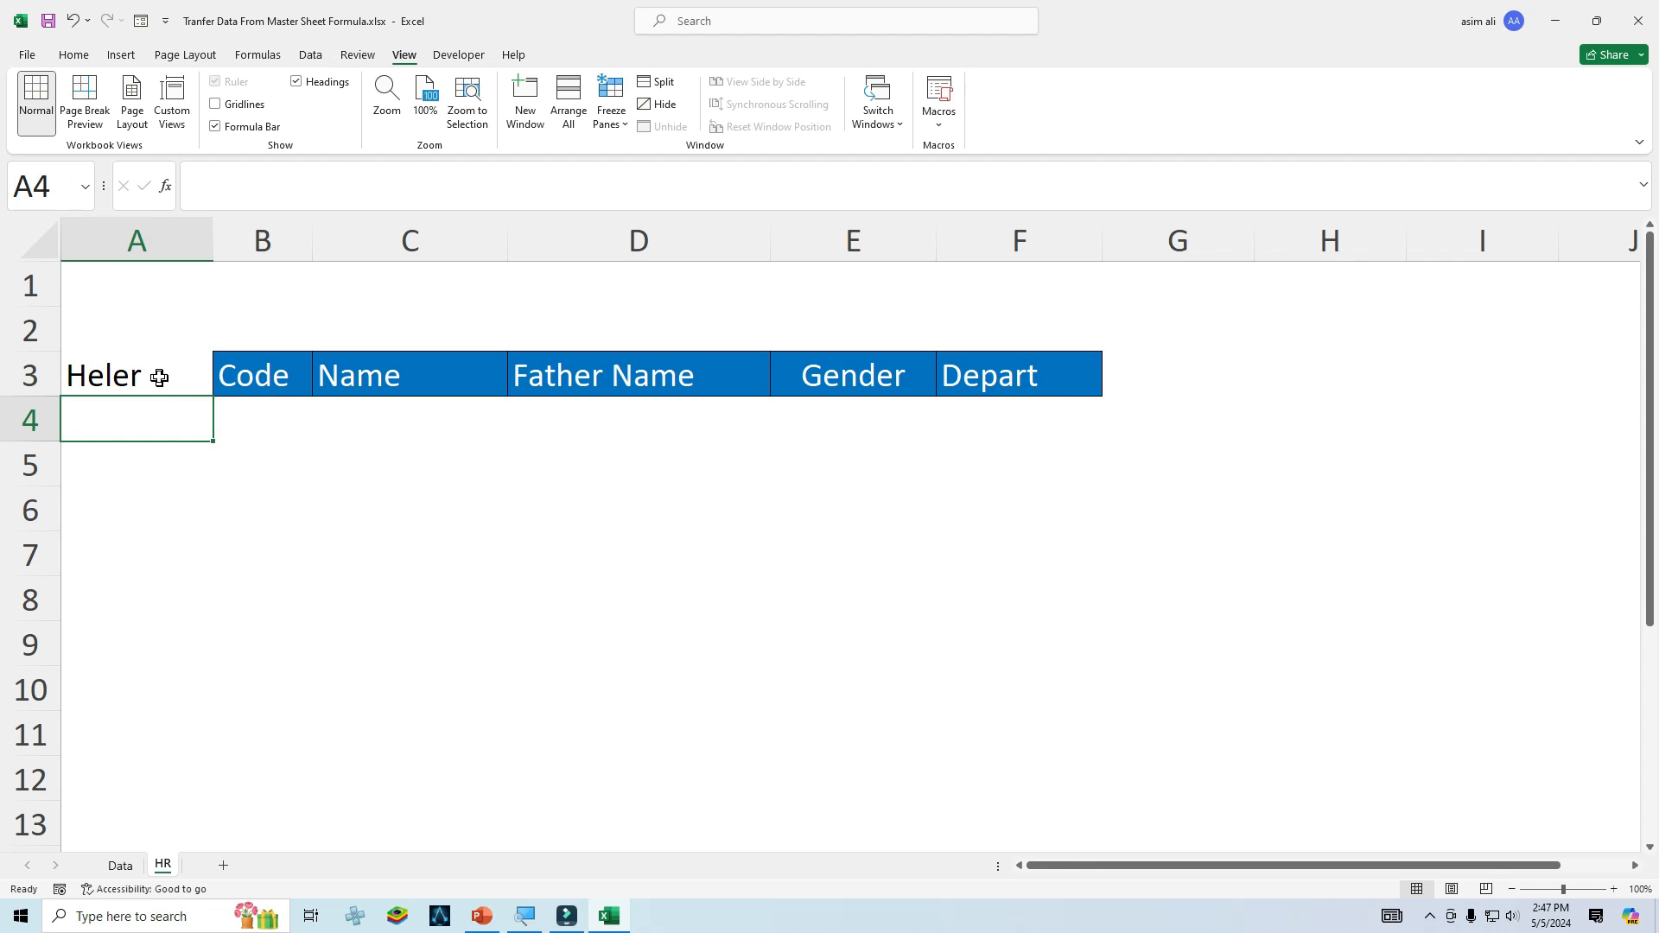
Enter the department name "HR" in cell C1 above the headers.
{"action": "left_click", "coordinate": [383, 283]}
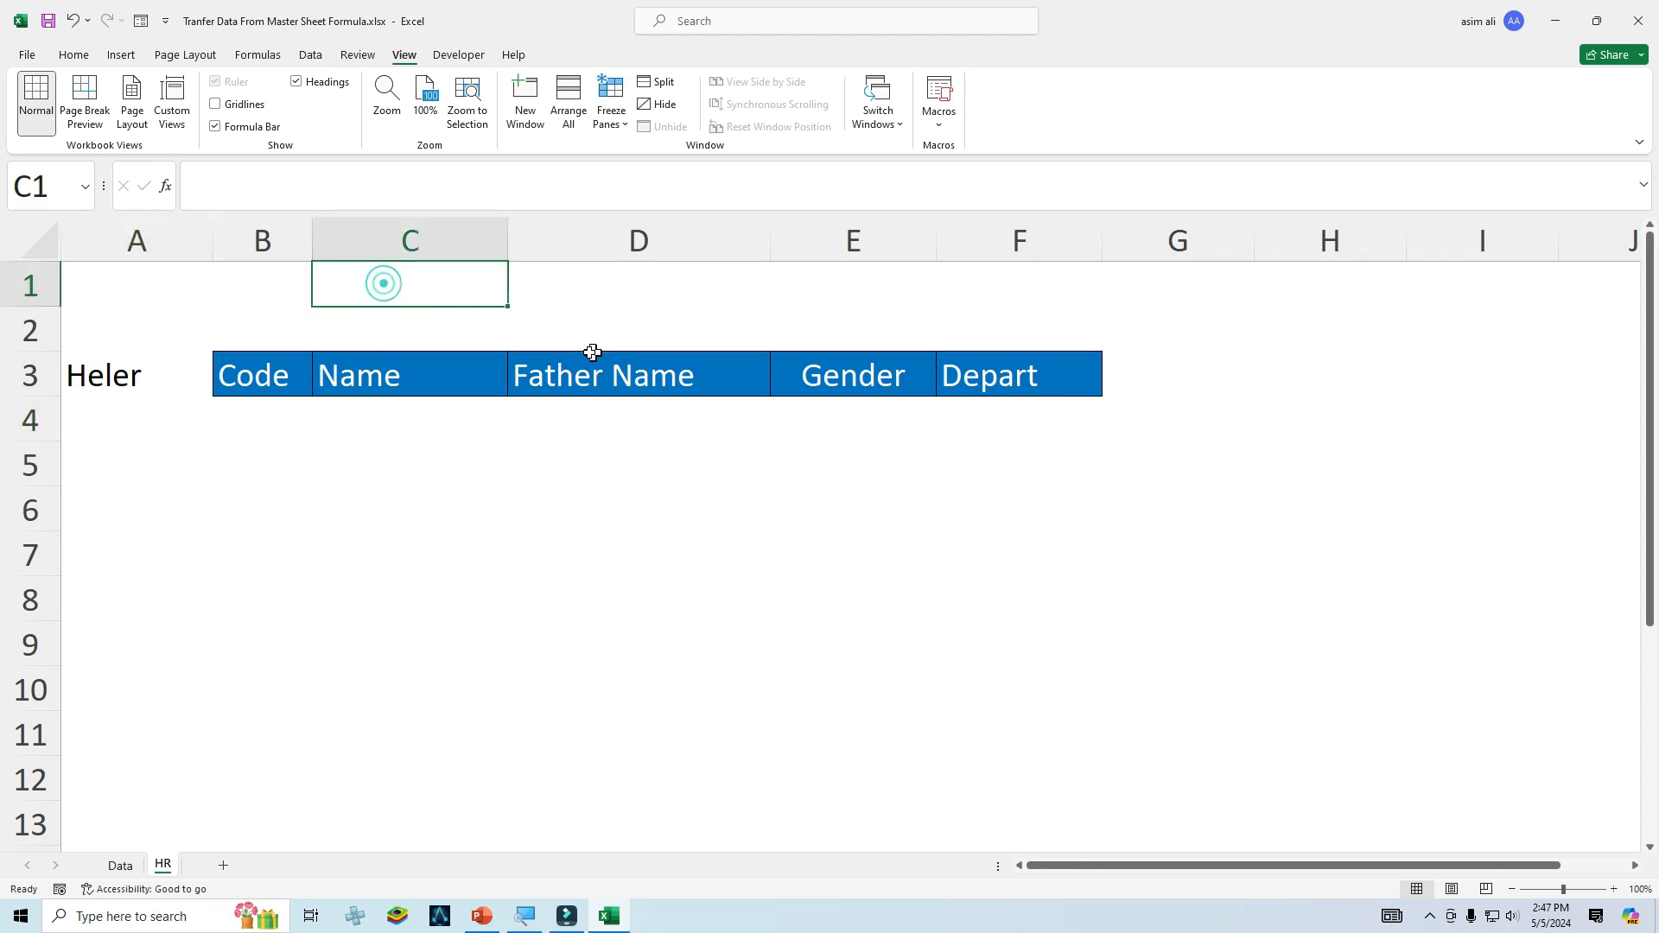
{"action": "type", "text": "HR"}
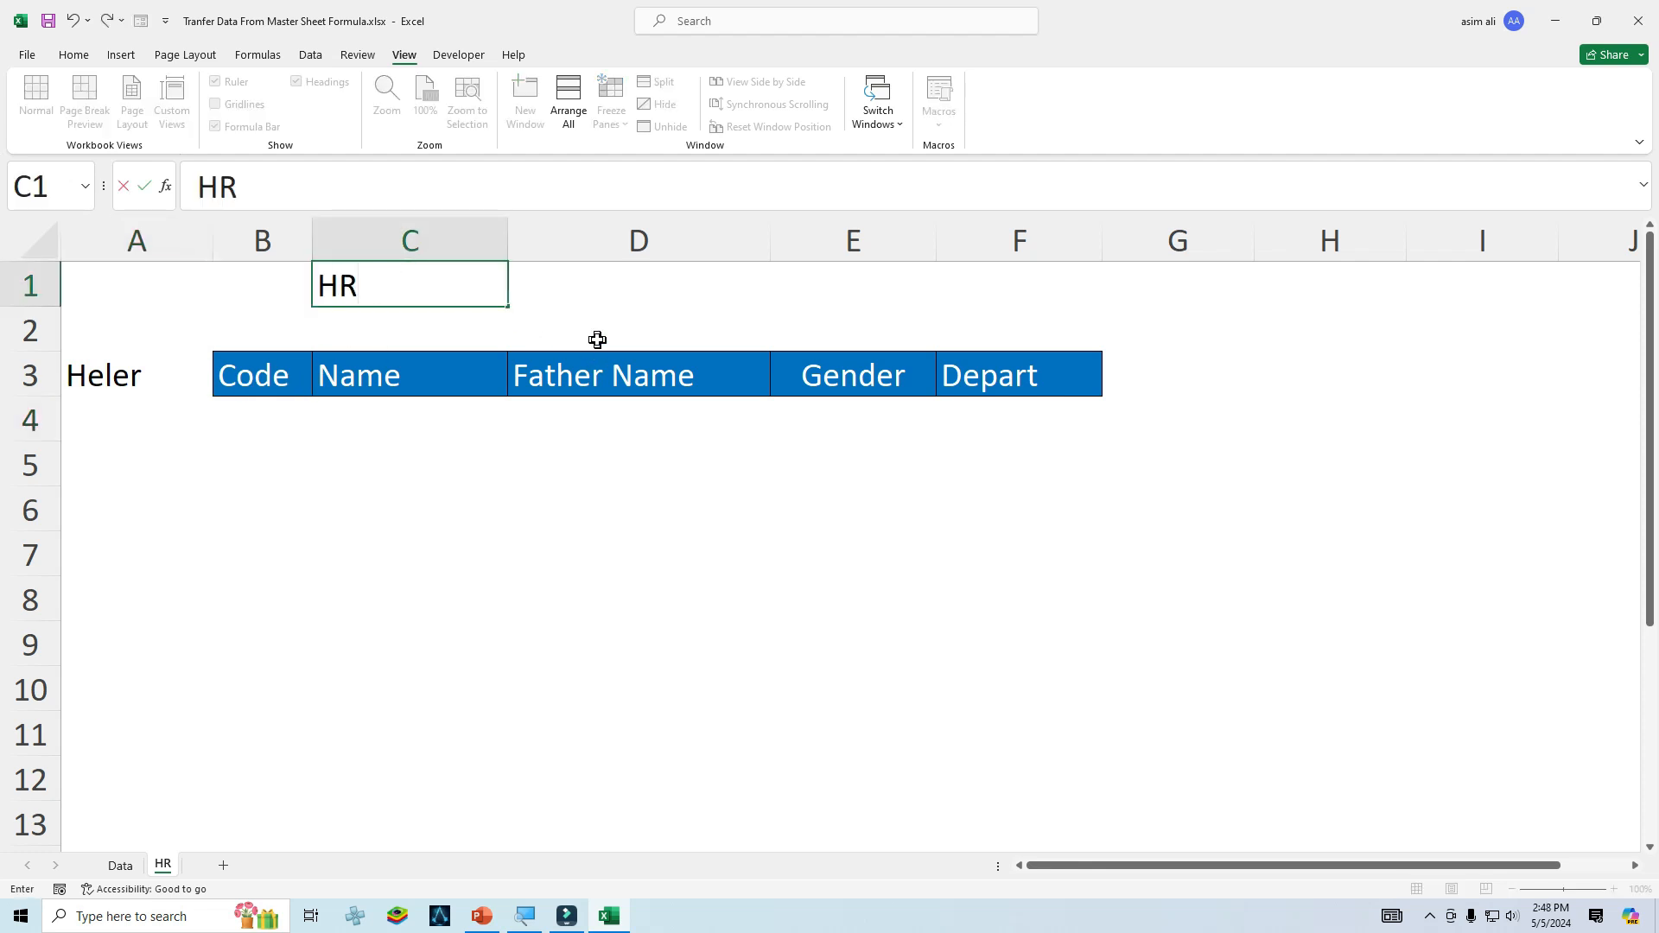
{"action": "key", "text": "Return"}
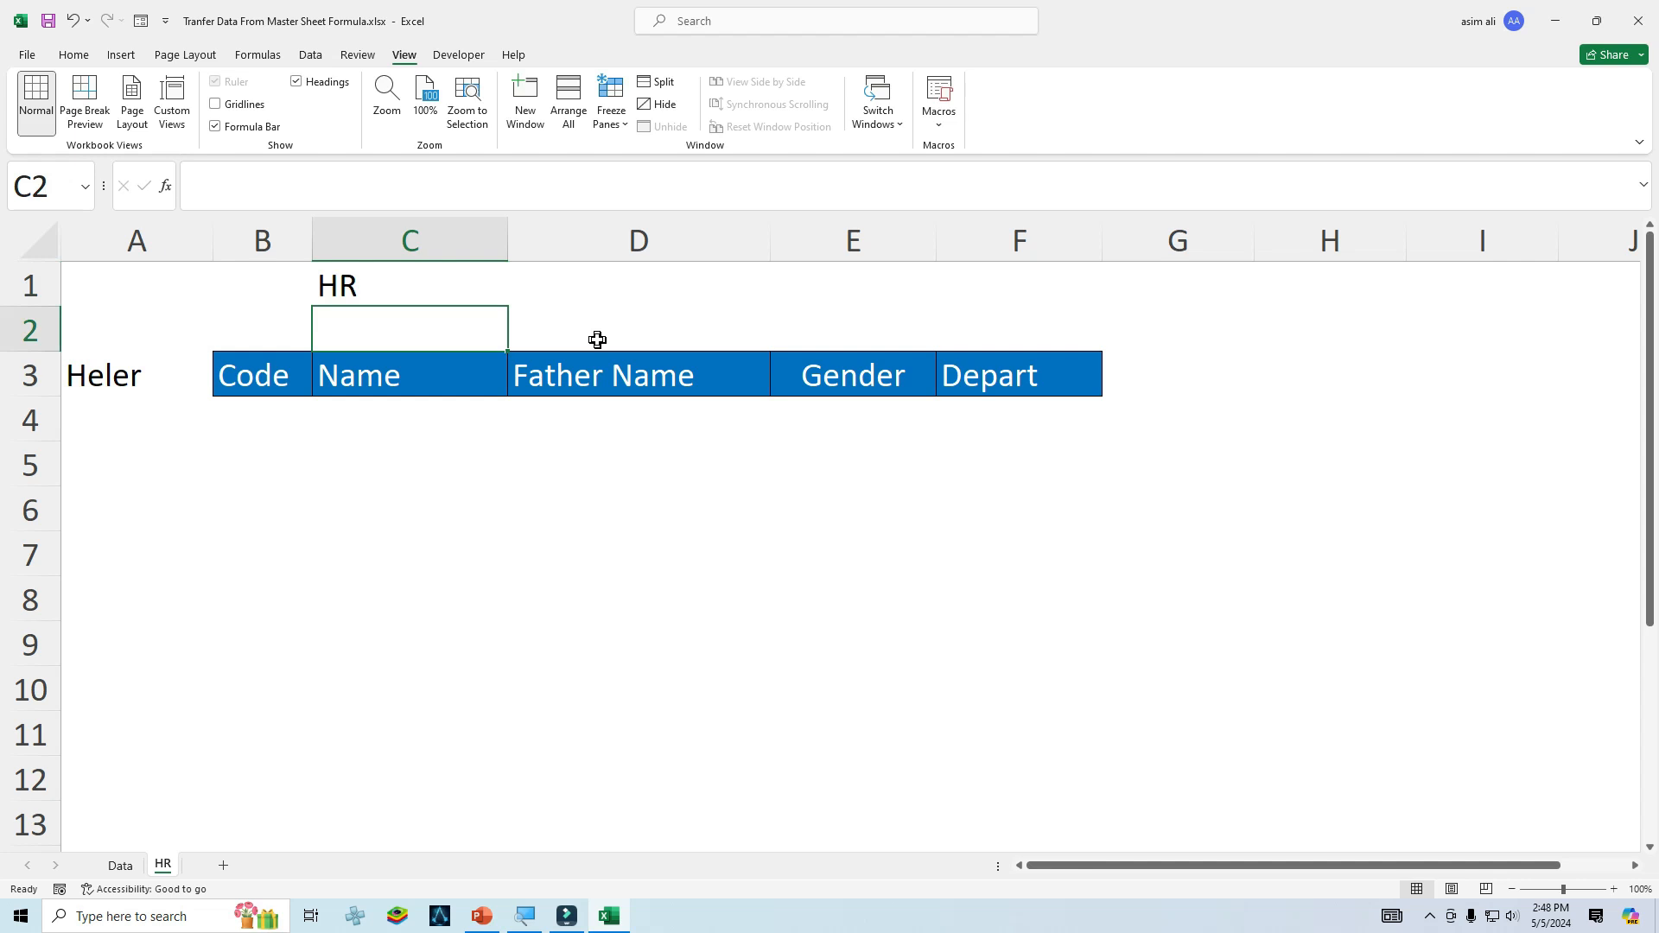
Start an IF formula in A4 whose logical test compares the absolute reference $C$1 with the first department cell, Data!E2.
{"action": "left_click", "coordinate": [110, 408]}
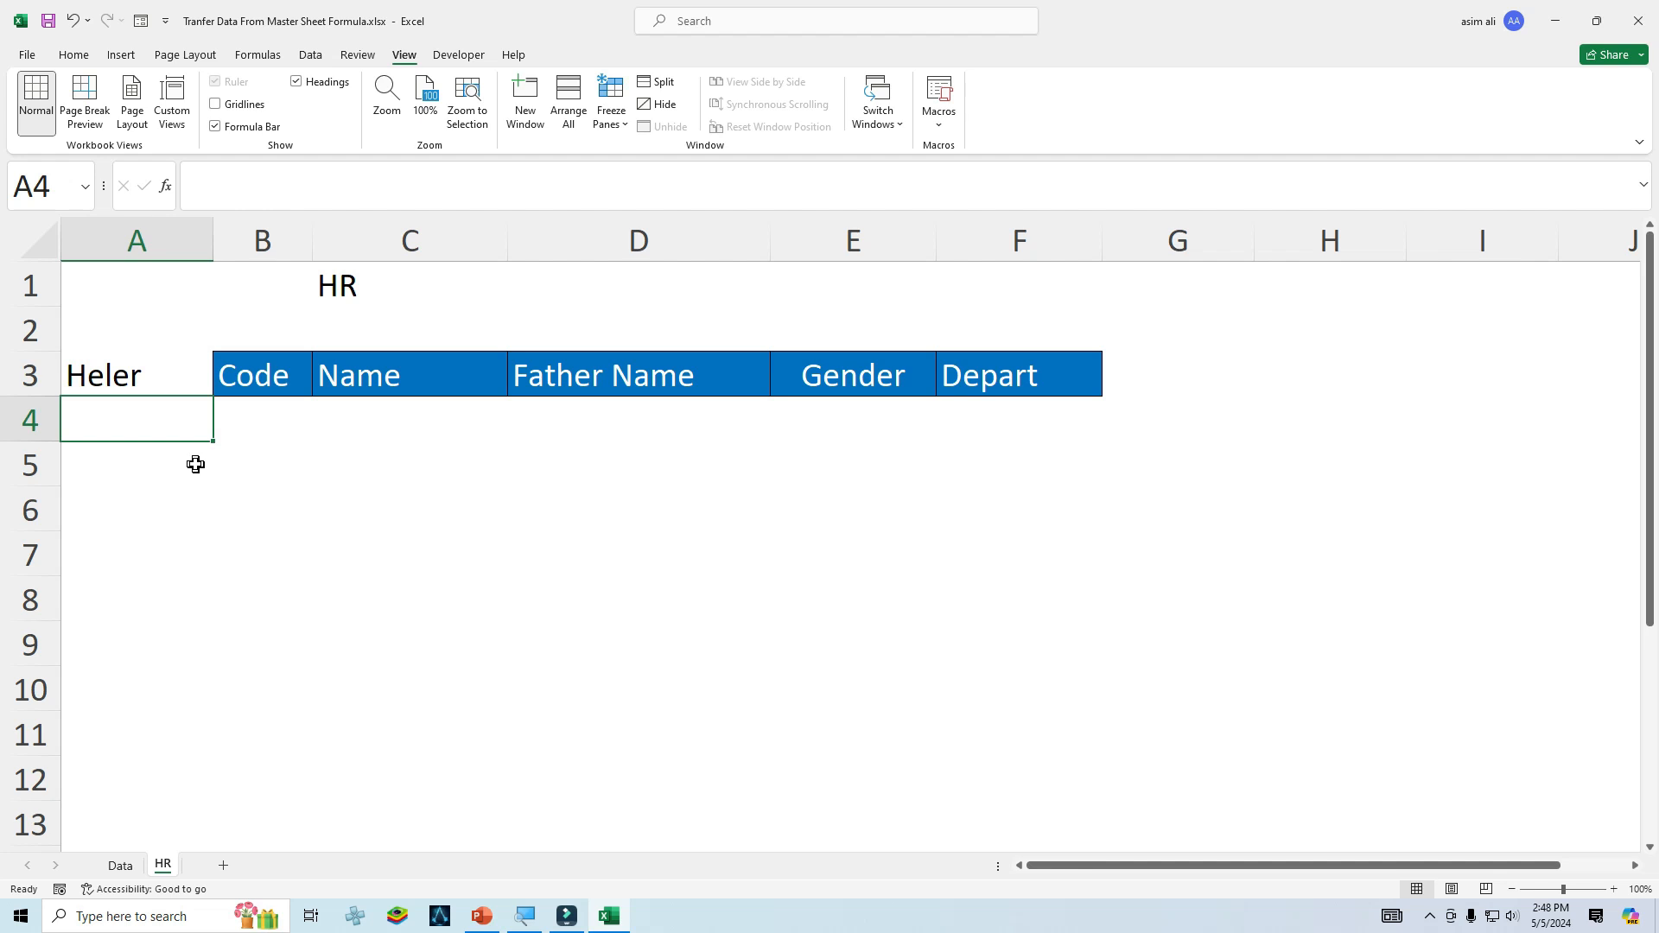
{"action": "type", "text": "="}
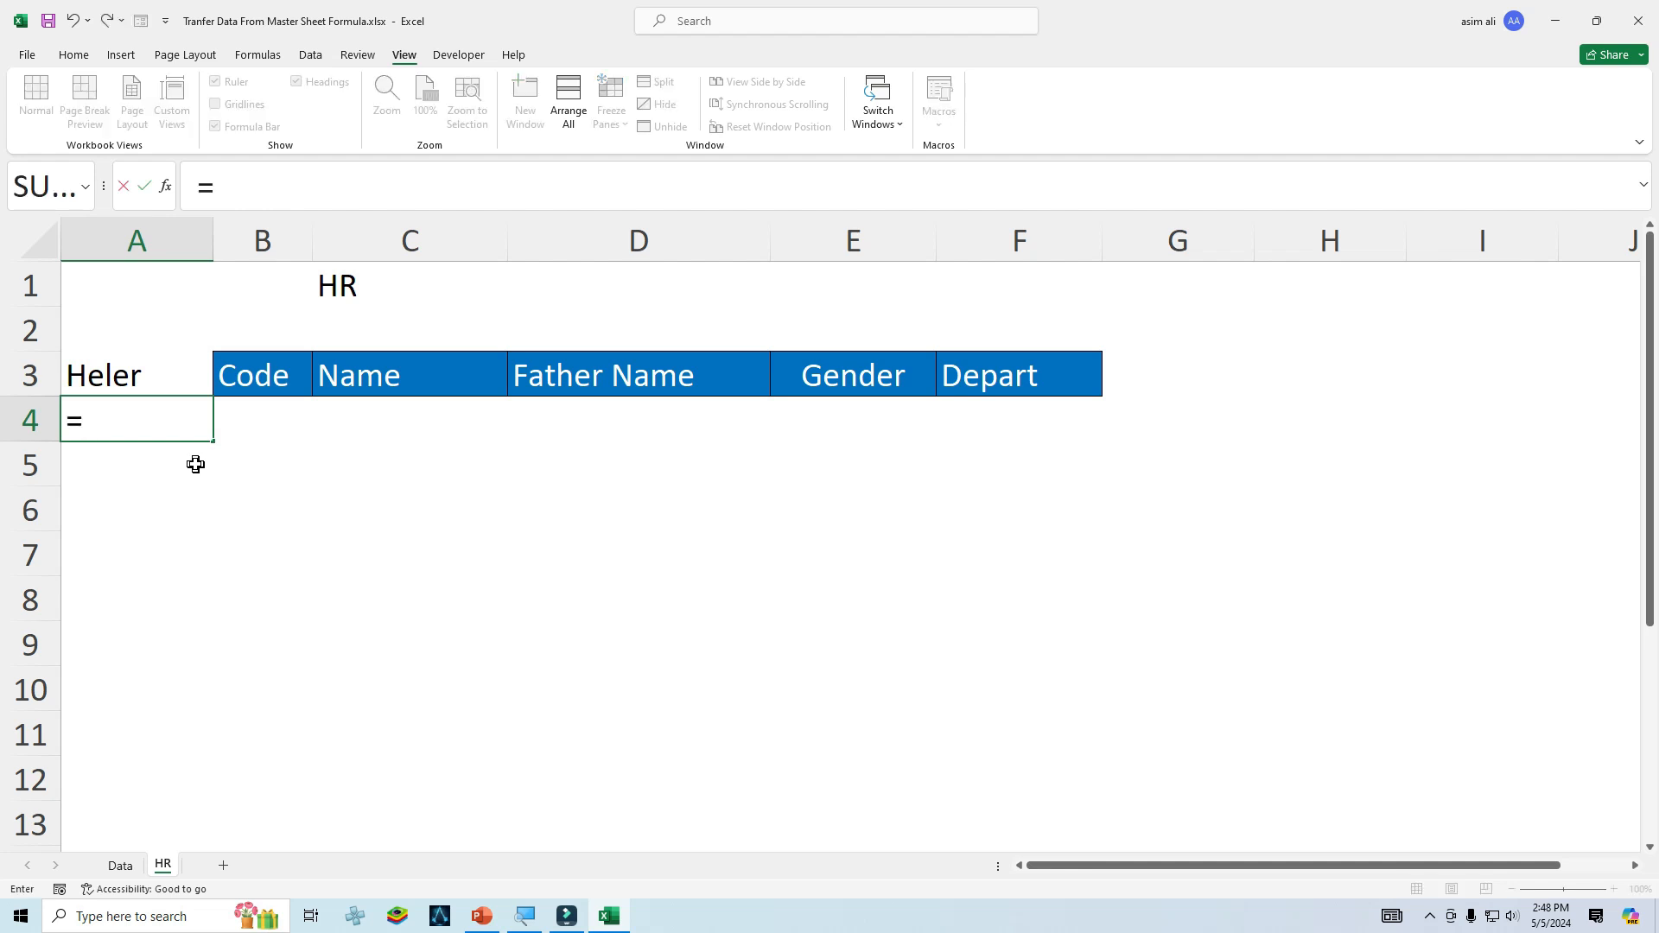
{"action": "type", "text": "if"}
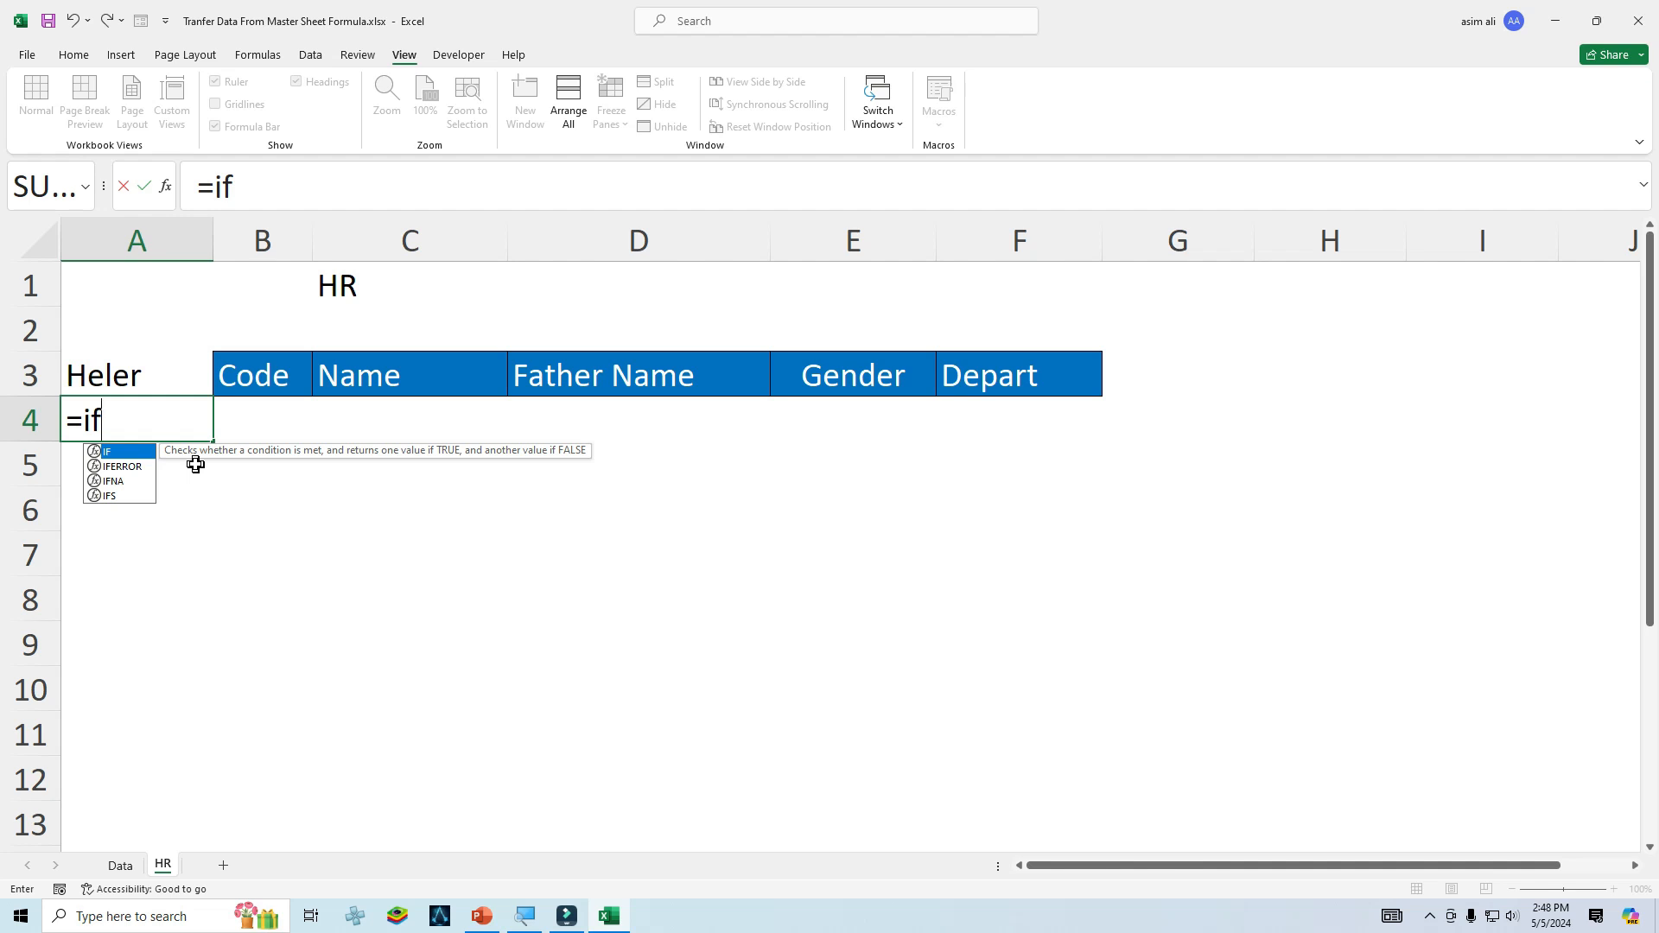
{"action": "key", "text": "Tab"}
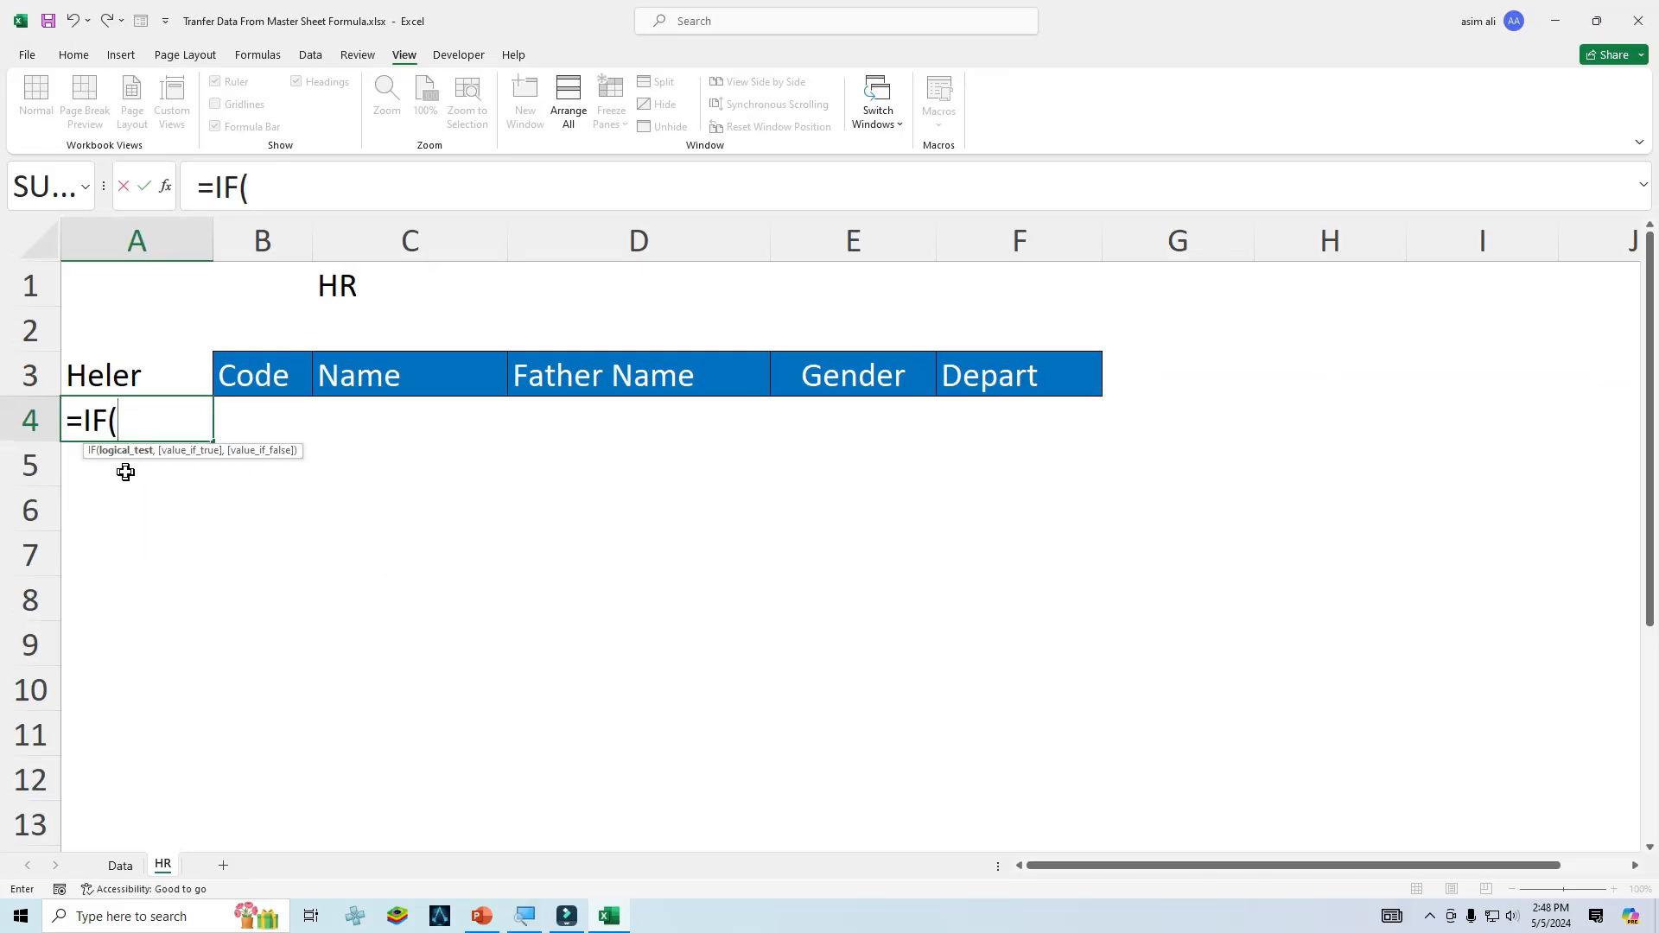
{"action": "left_click", "coordinate": [345, 288]}
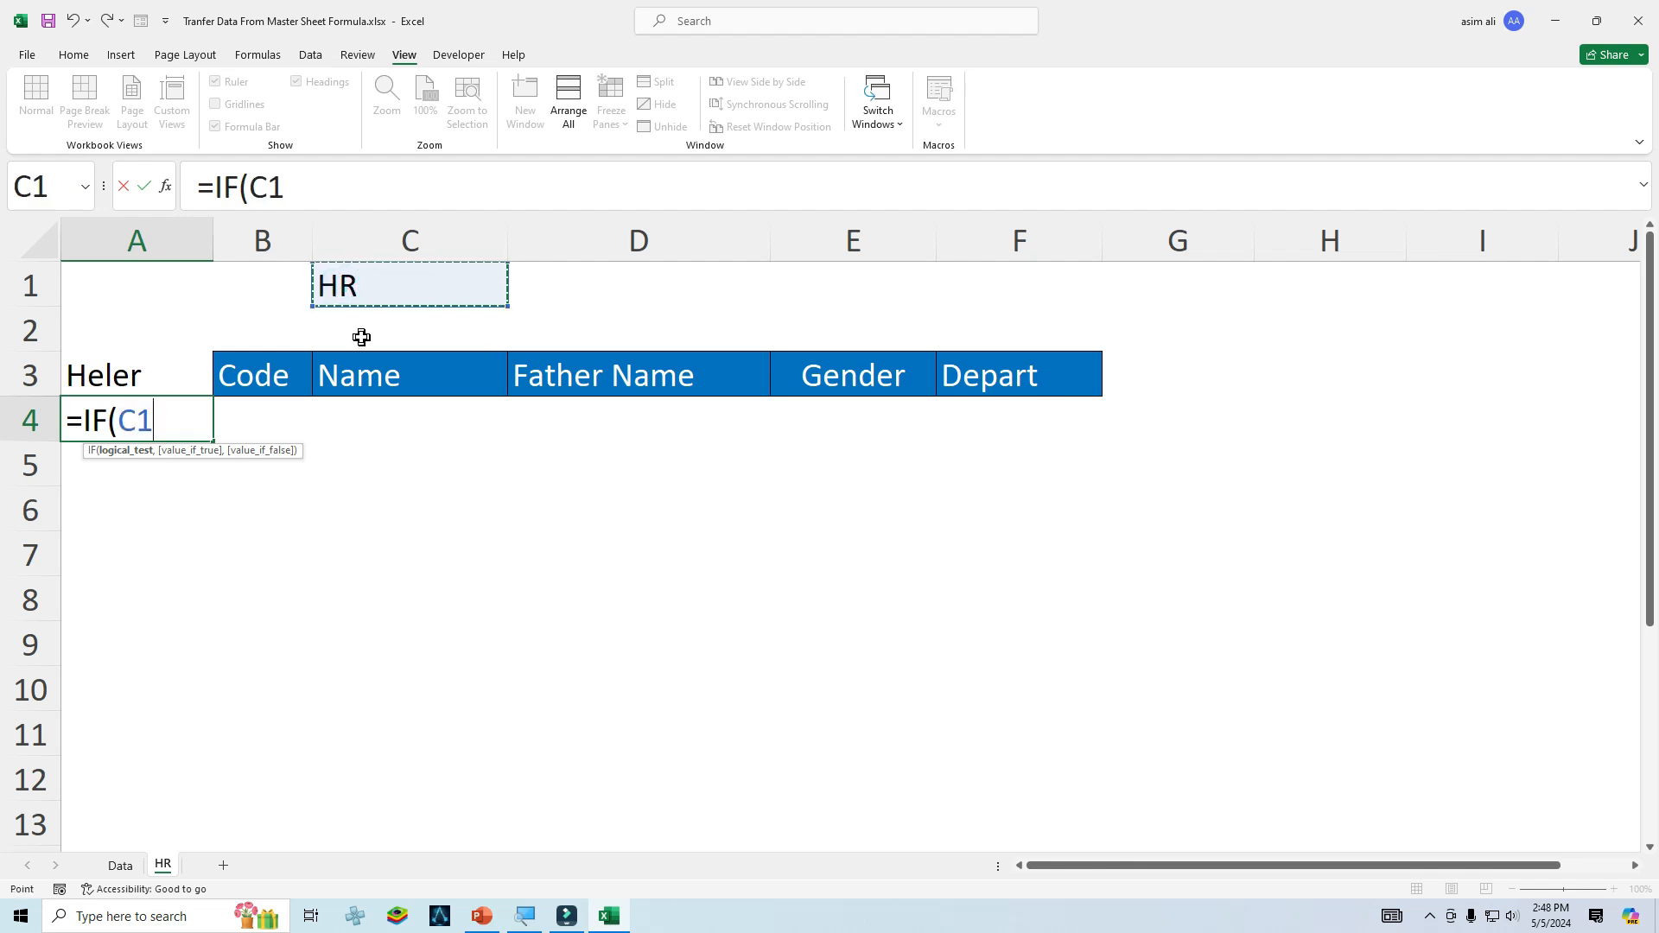
{"action": "key", "text": "F4"}
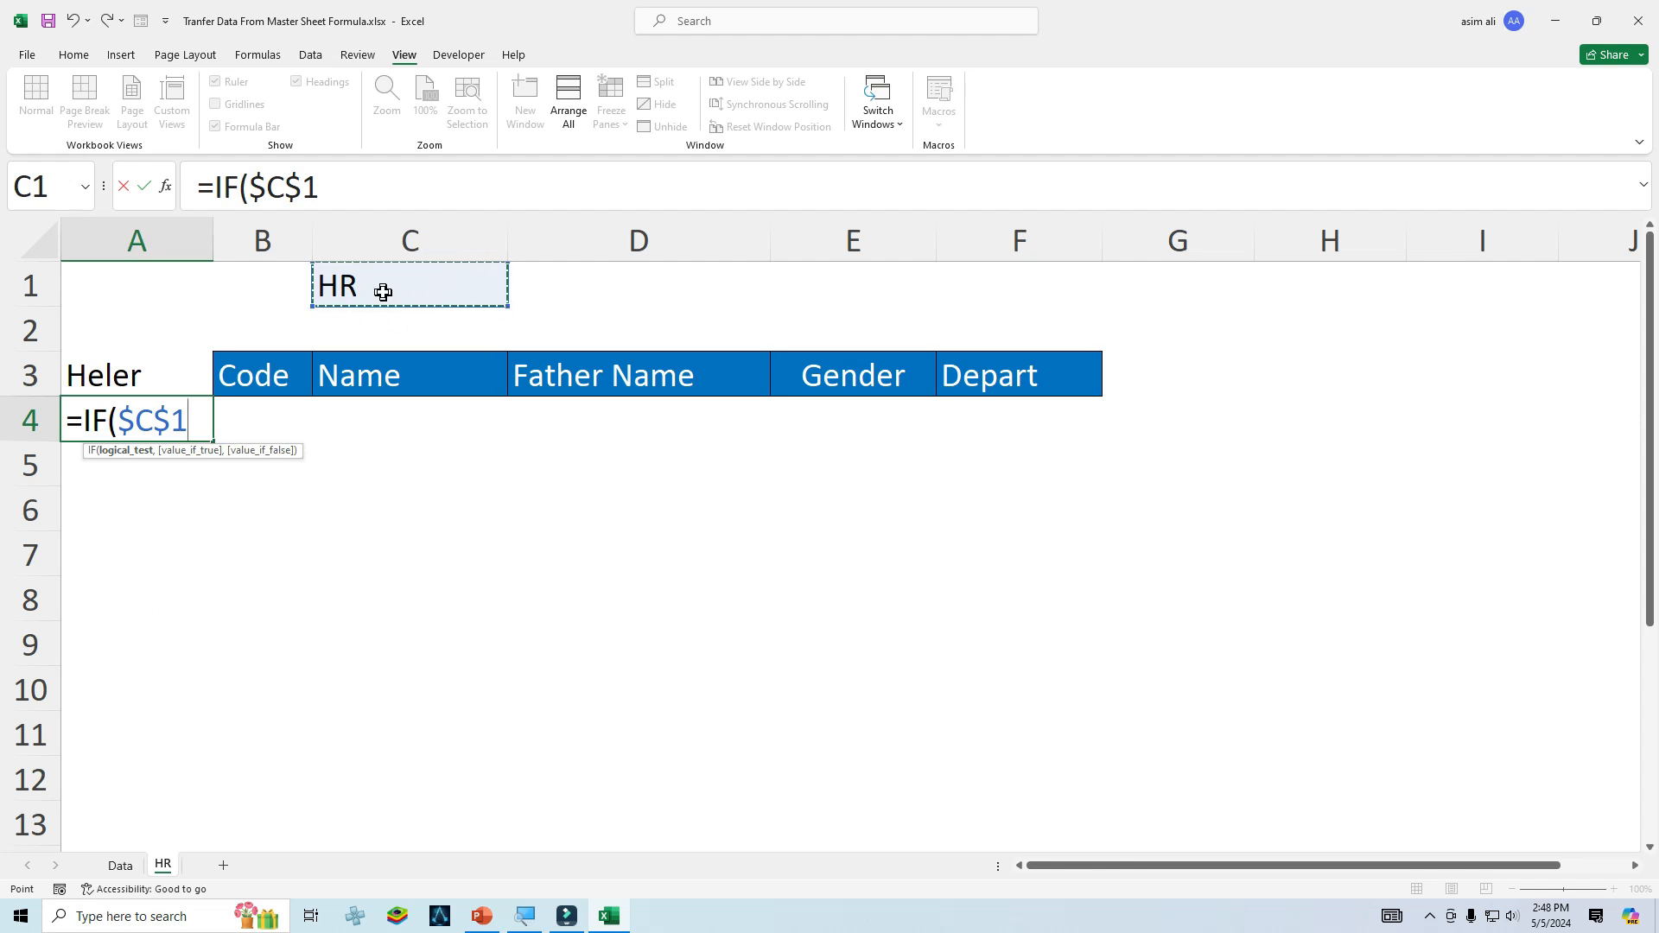
{"action": "type", "text": "="}
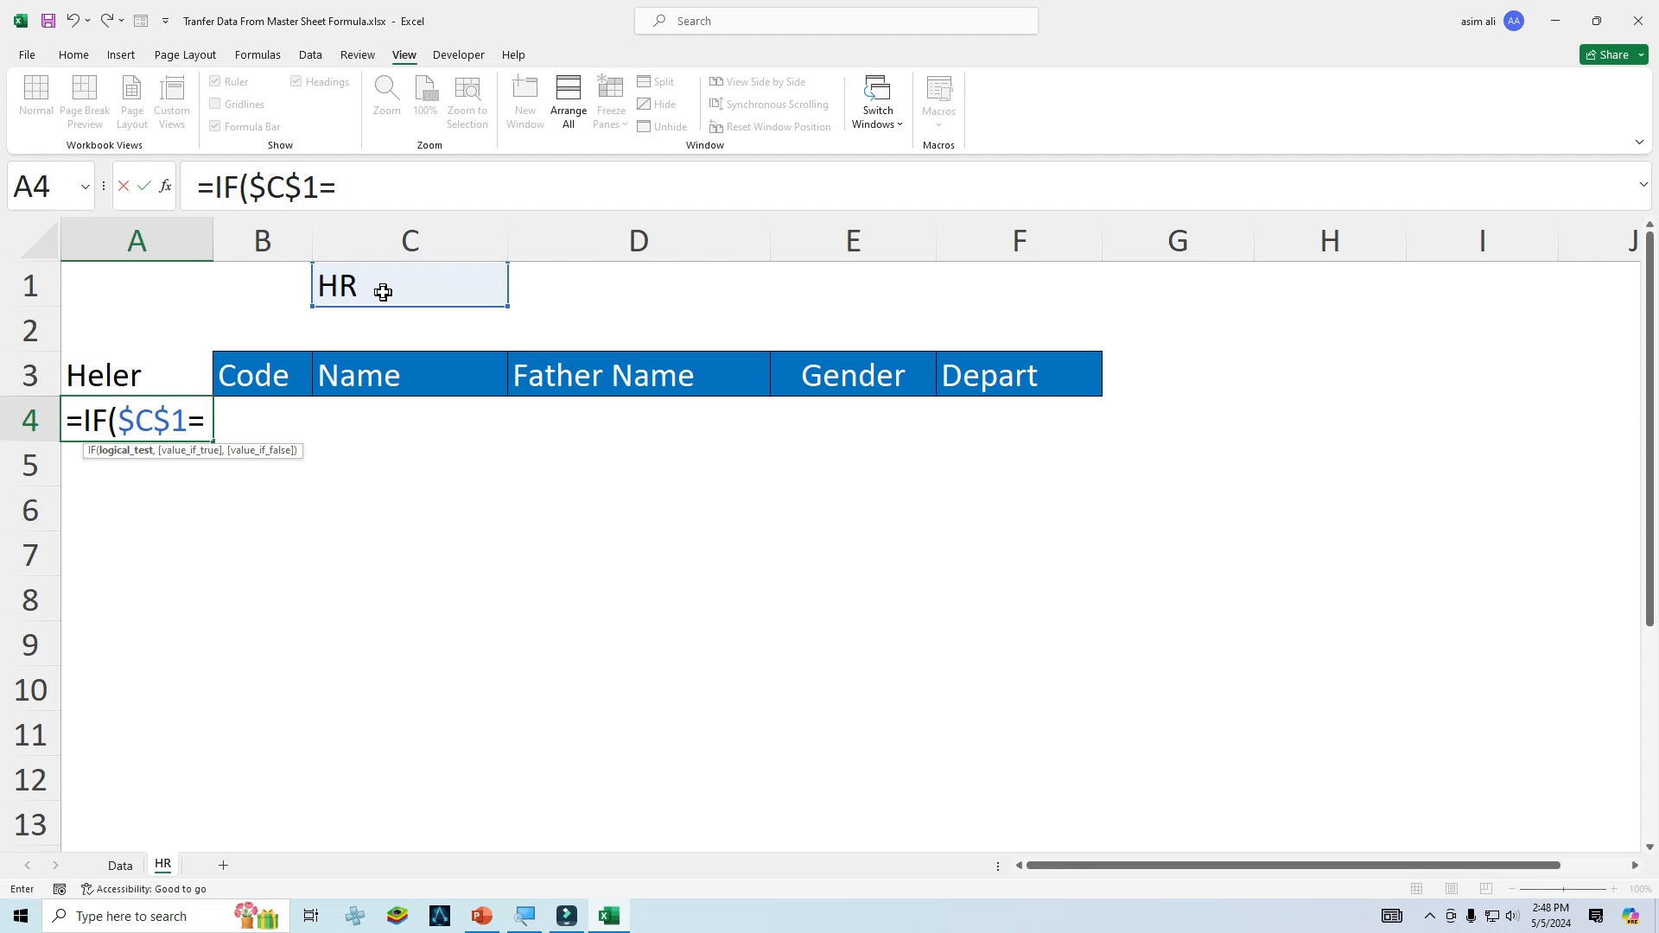
{"action": "left_click", "coordinate": [125, 866]}
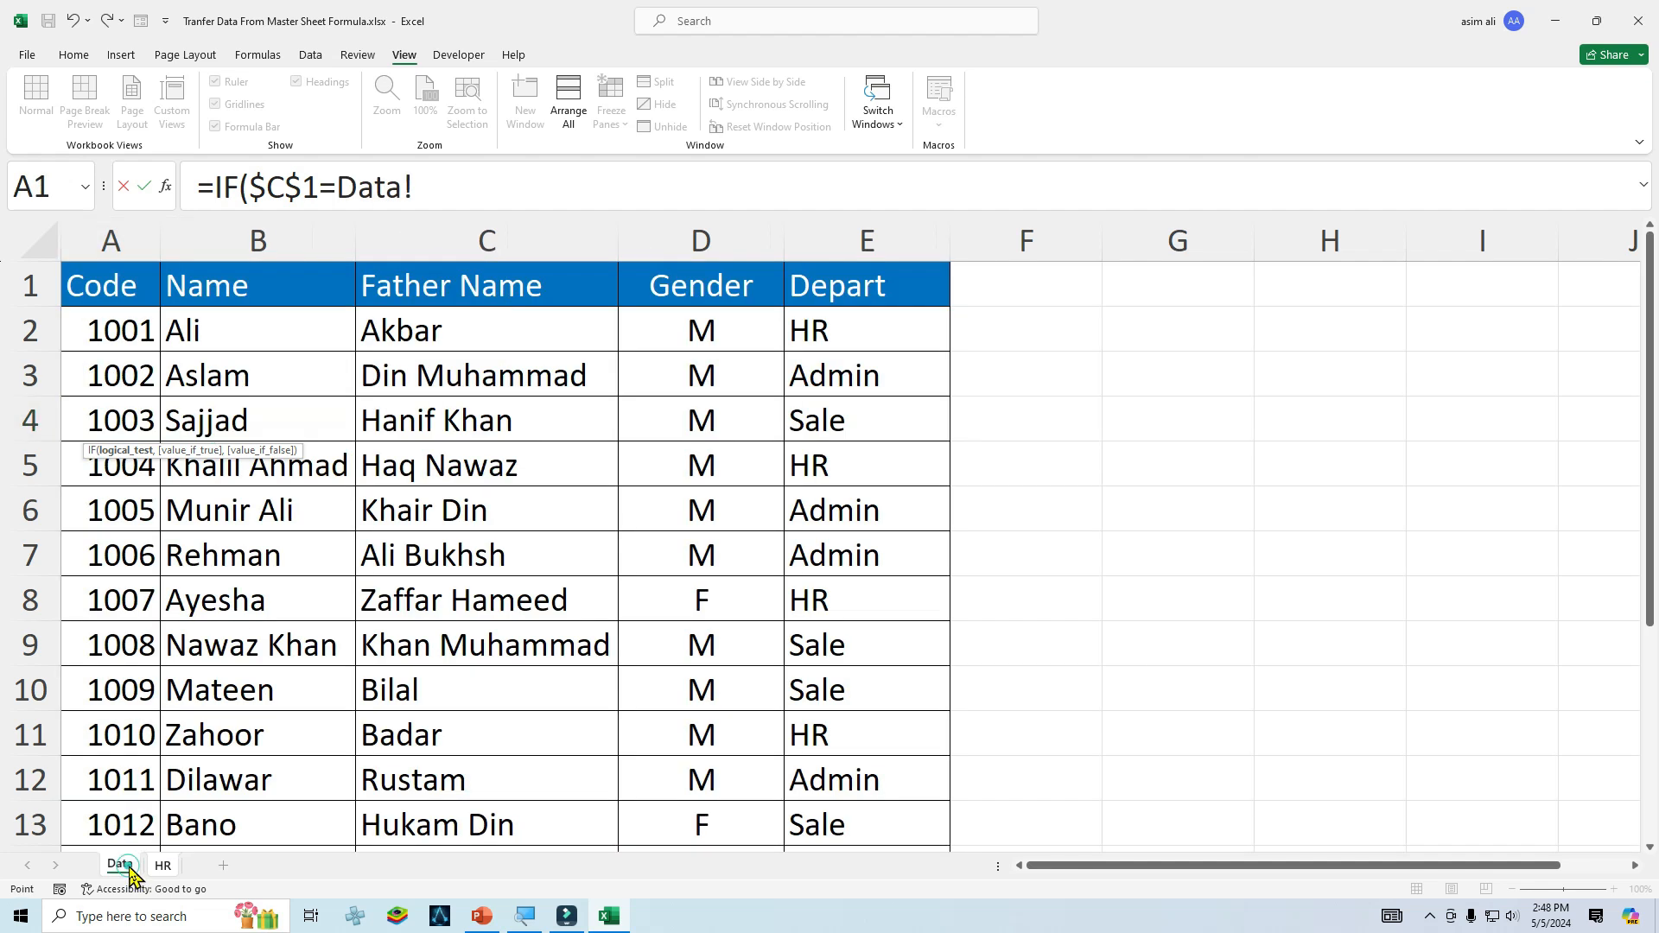
{"action": "left_click", "coordinate": [832, 336]}
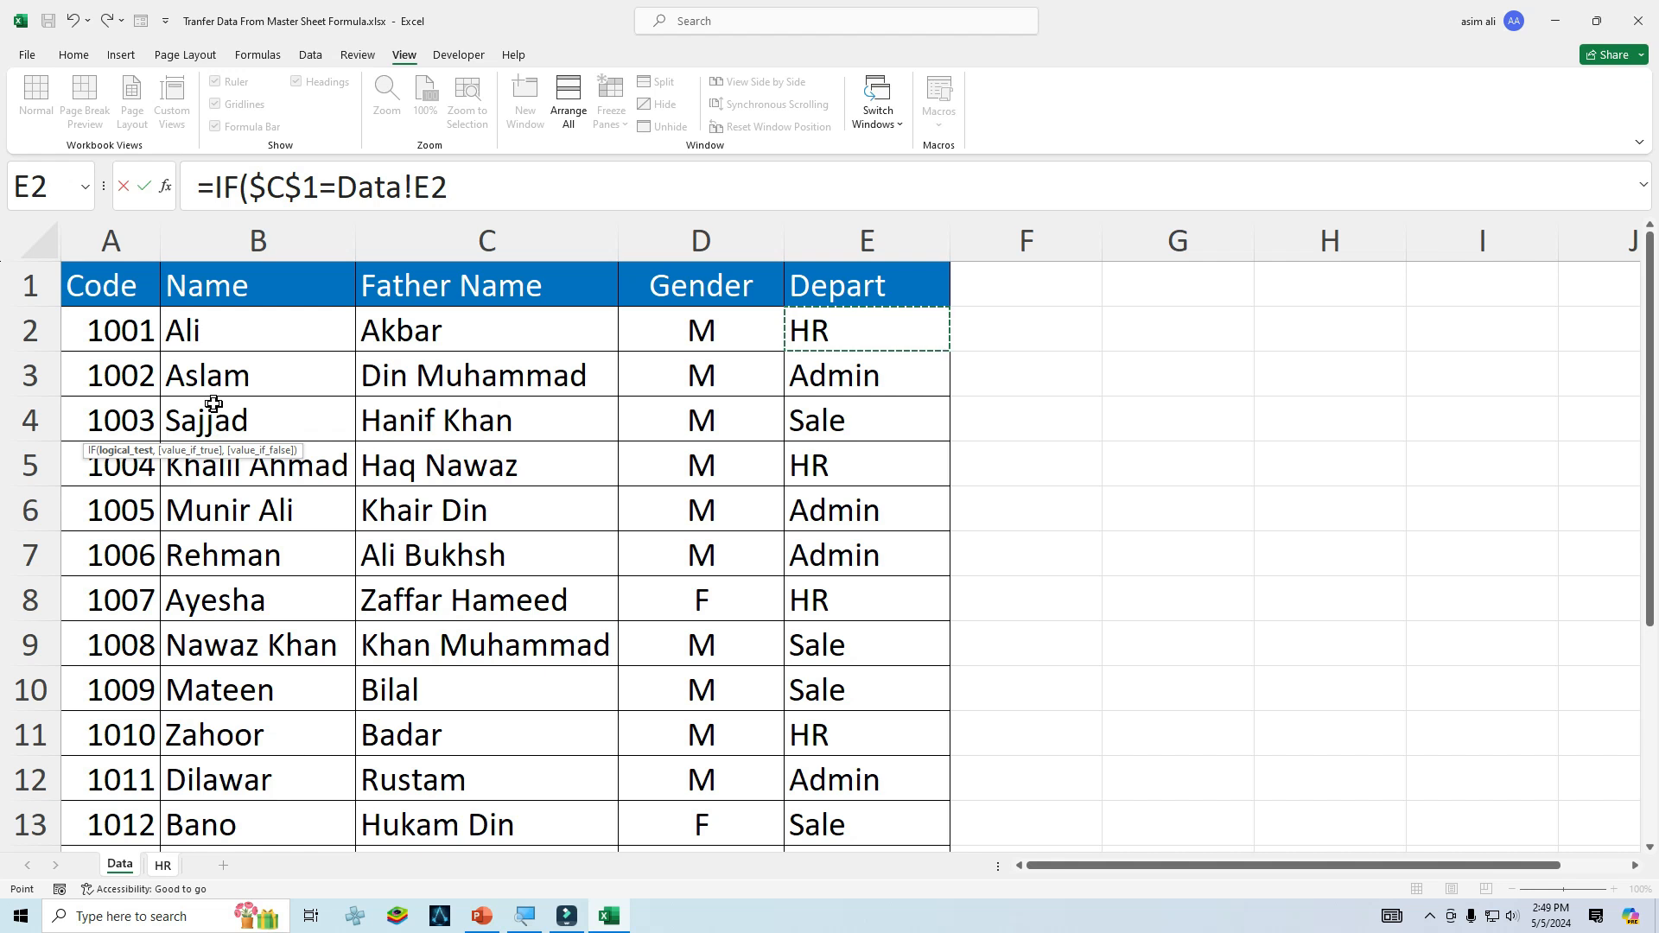
Complete the IF formula so it returns the code in Data!A2 when true and an empty string "" when false.
{"action": "type", "text": ","}
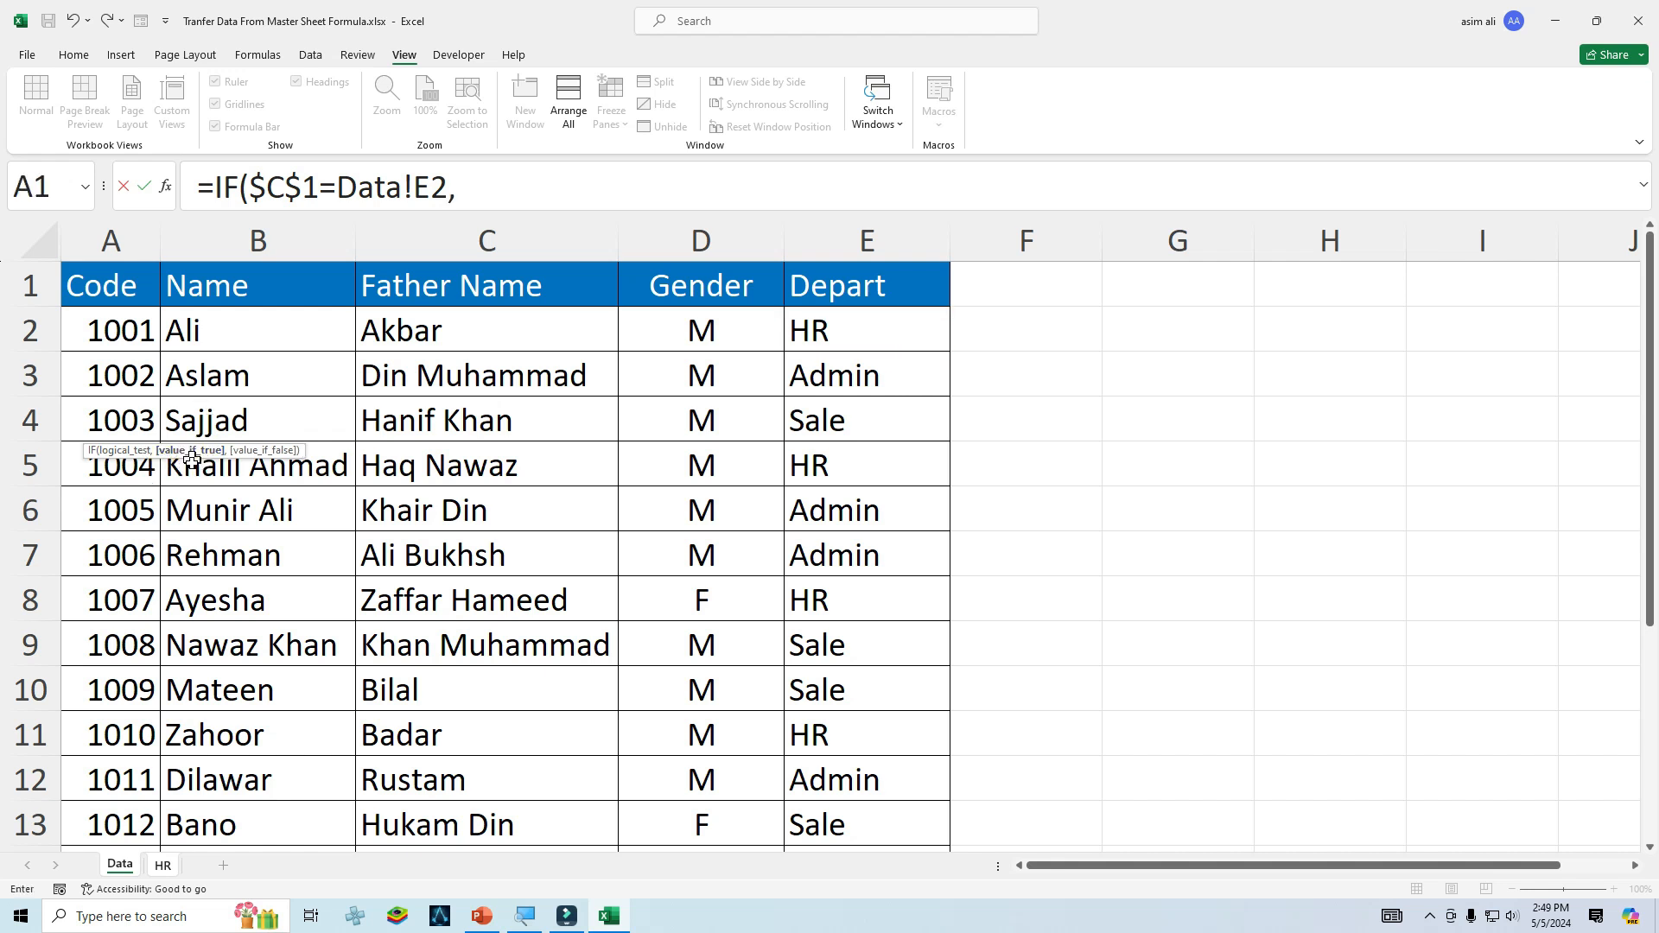
{"action": "left_click_drag", "start_coordinate": [157, 451], "coordinate": [1064, 363]}
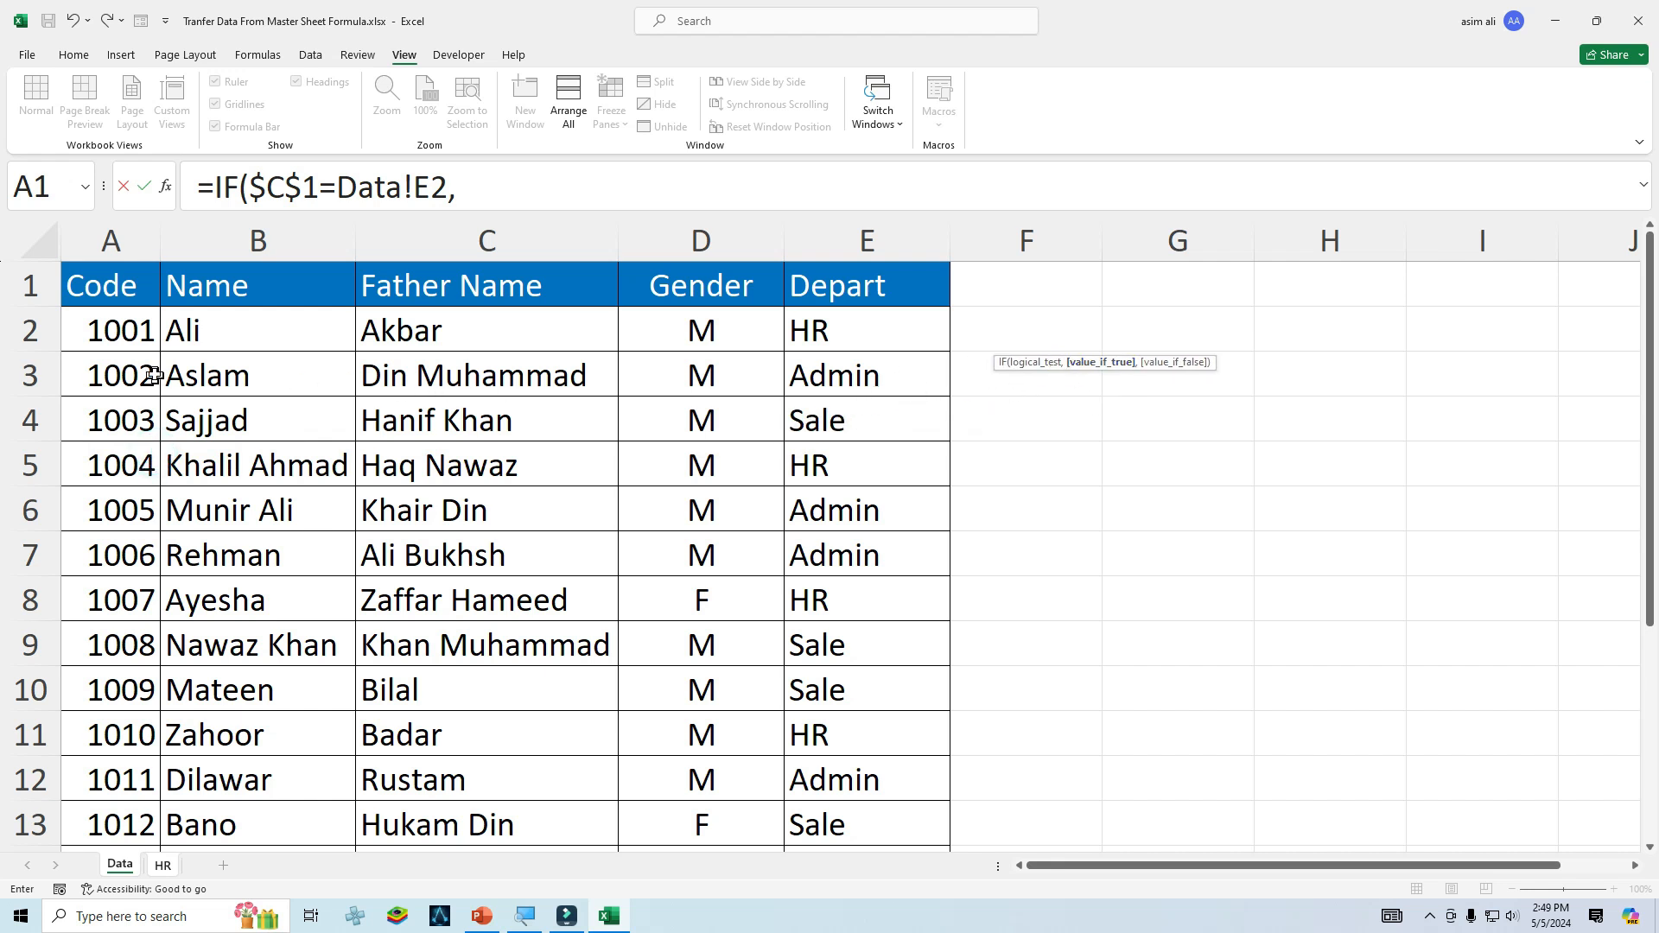
{"action": "left_click", "coordinate": [96, 339]}
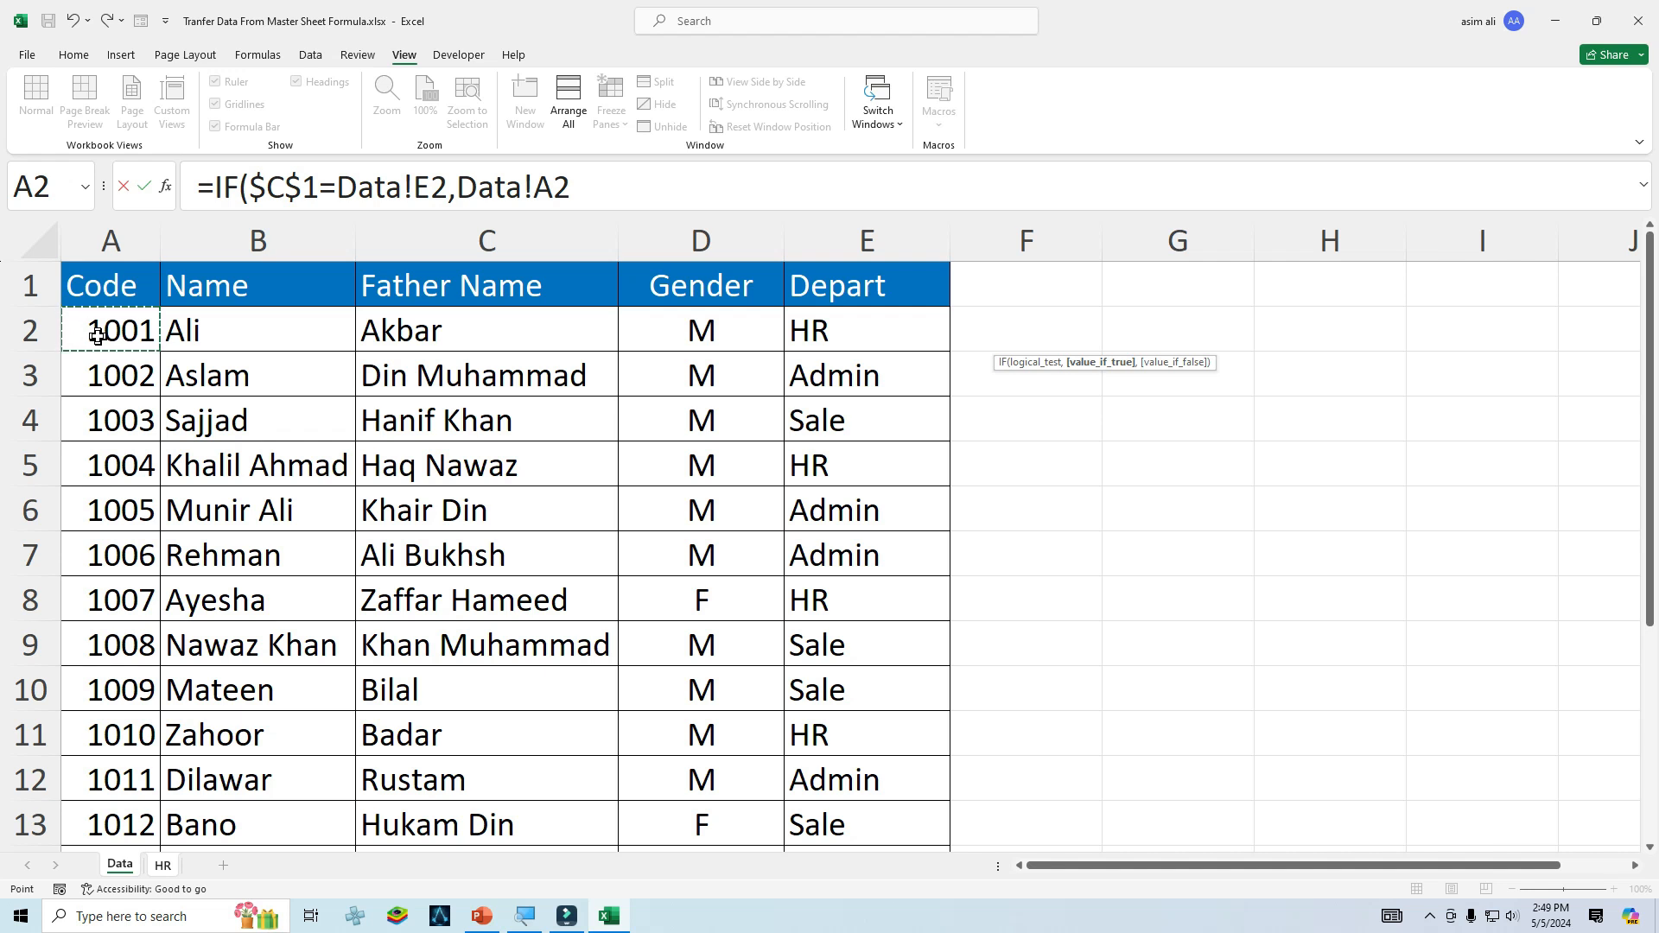
{"action": "type", "text": ","}
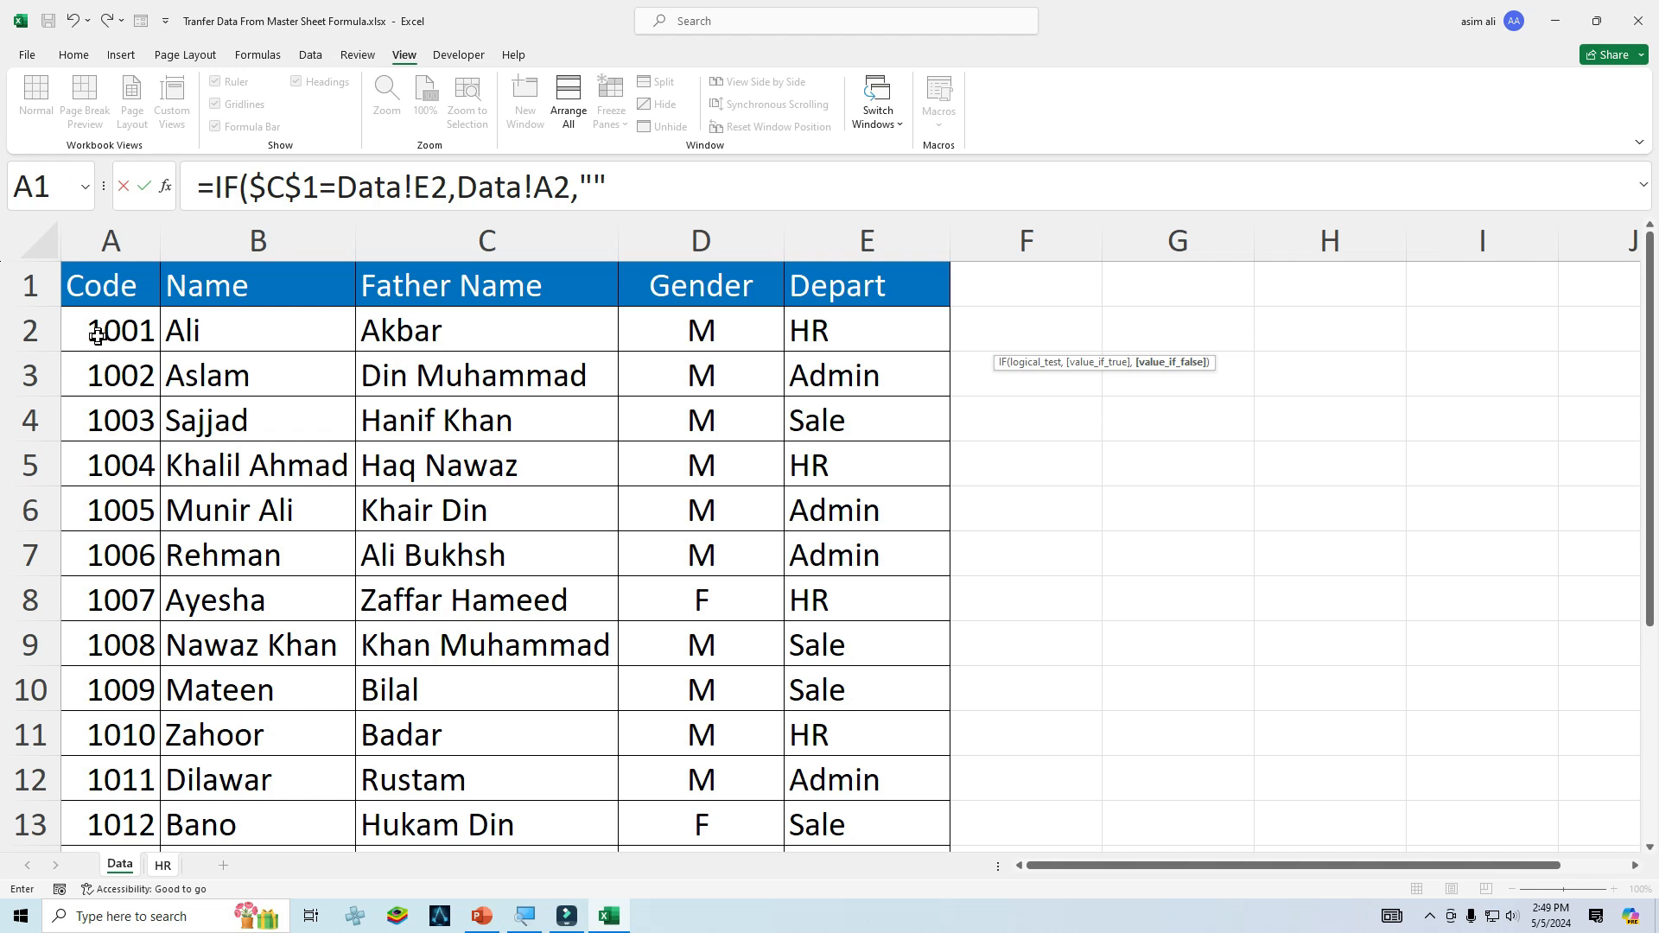
{"action": "type", "text": "\"\")"}
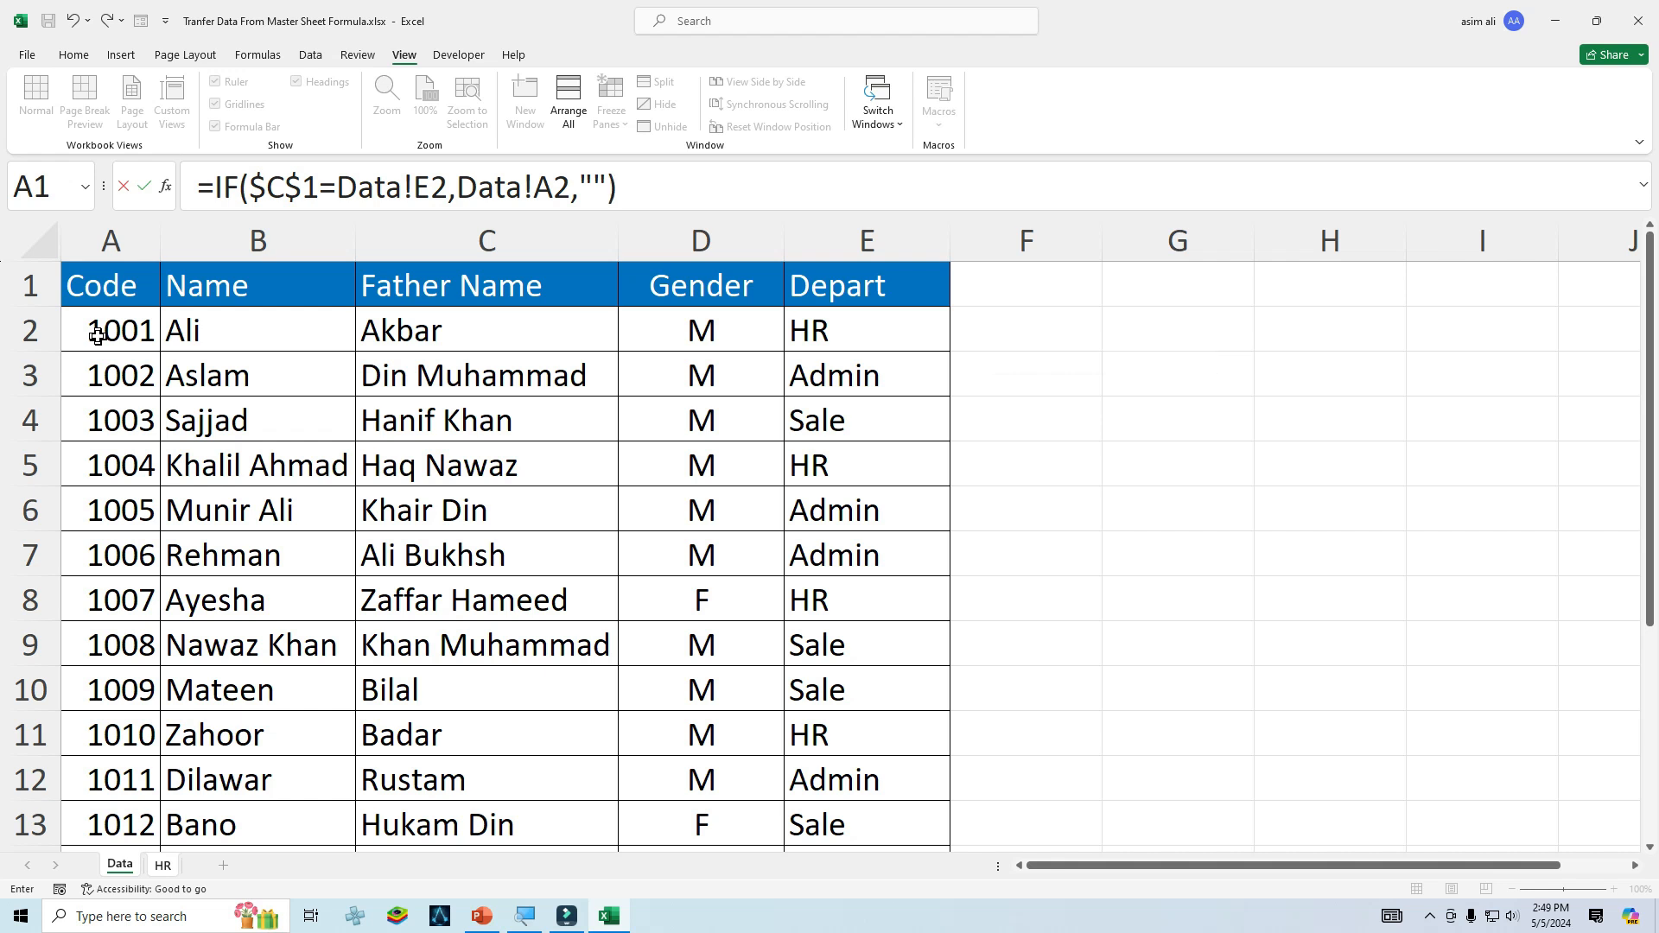
{"action": "key", "text": "Return"}
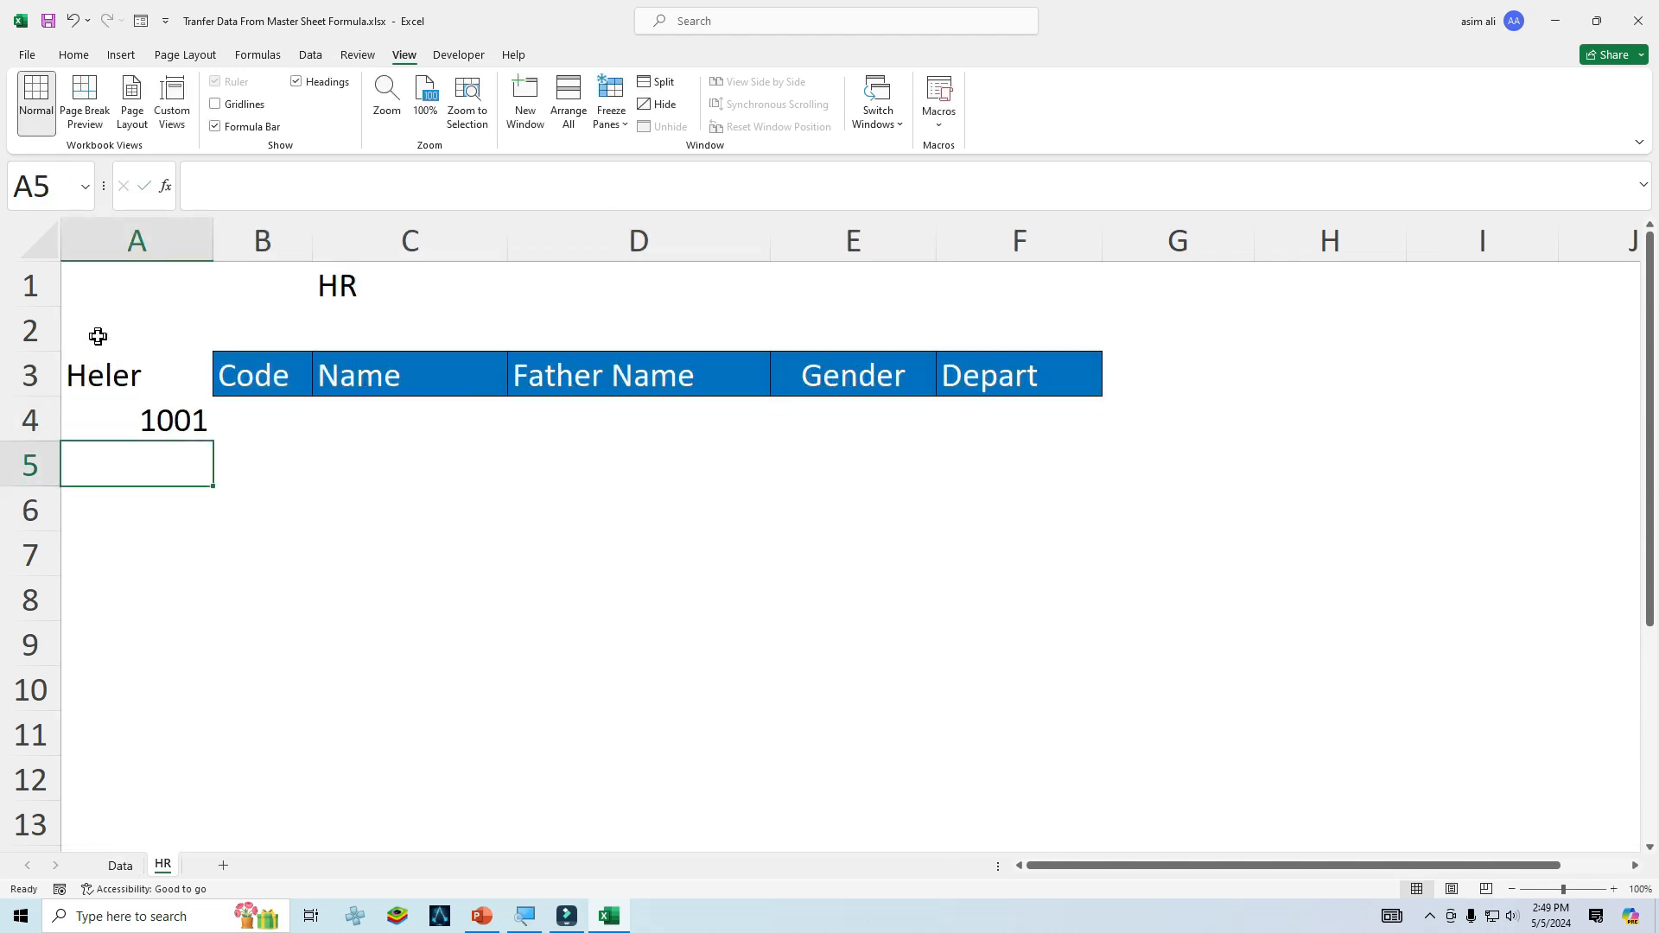
Fill the IF formula from A4 down the helper column to A16.
{"action": "left_click", "coordinate": [155, 419]}
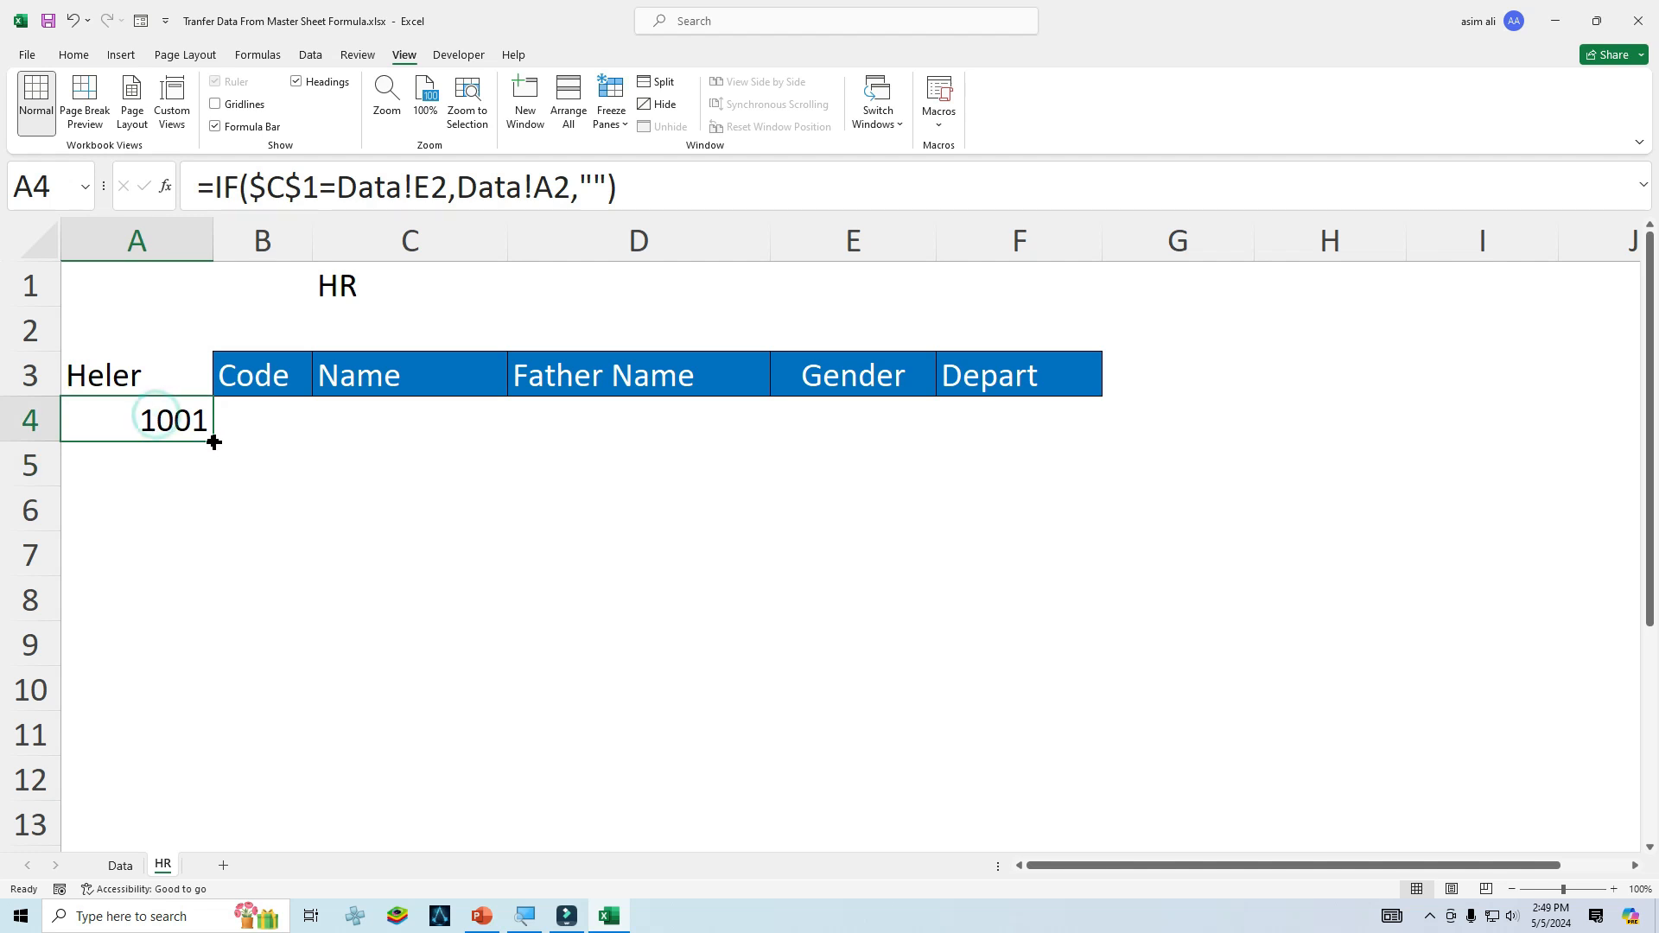
{"action": "left_click_drag", "start_coordinate": [213, 442], "coordinate": [222, 796]}
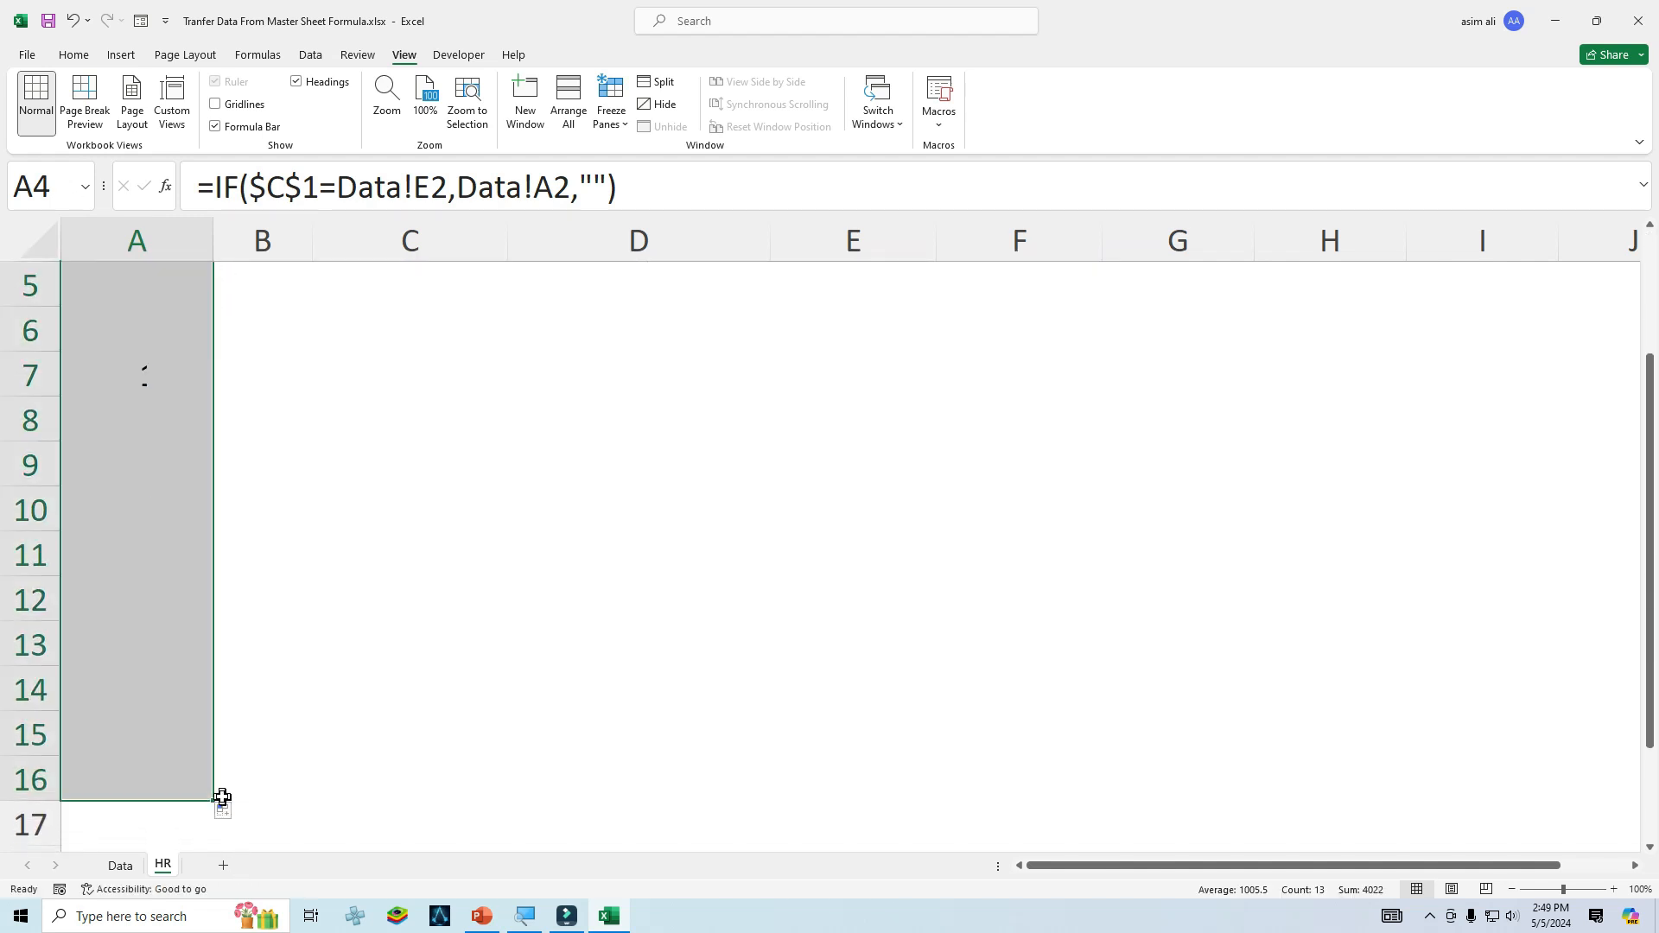
{"action": "scroll", "coordinate": [229, 791], "scroll_direction": "up", "scroll_amount": 2}
{"action": "scroll", "coordinate": [203, 651], "scroll_direction": "down", "scroll_amount": 3}
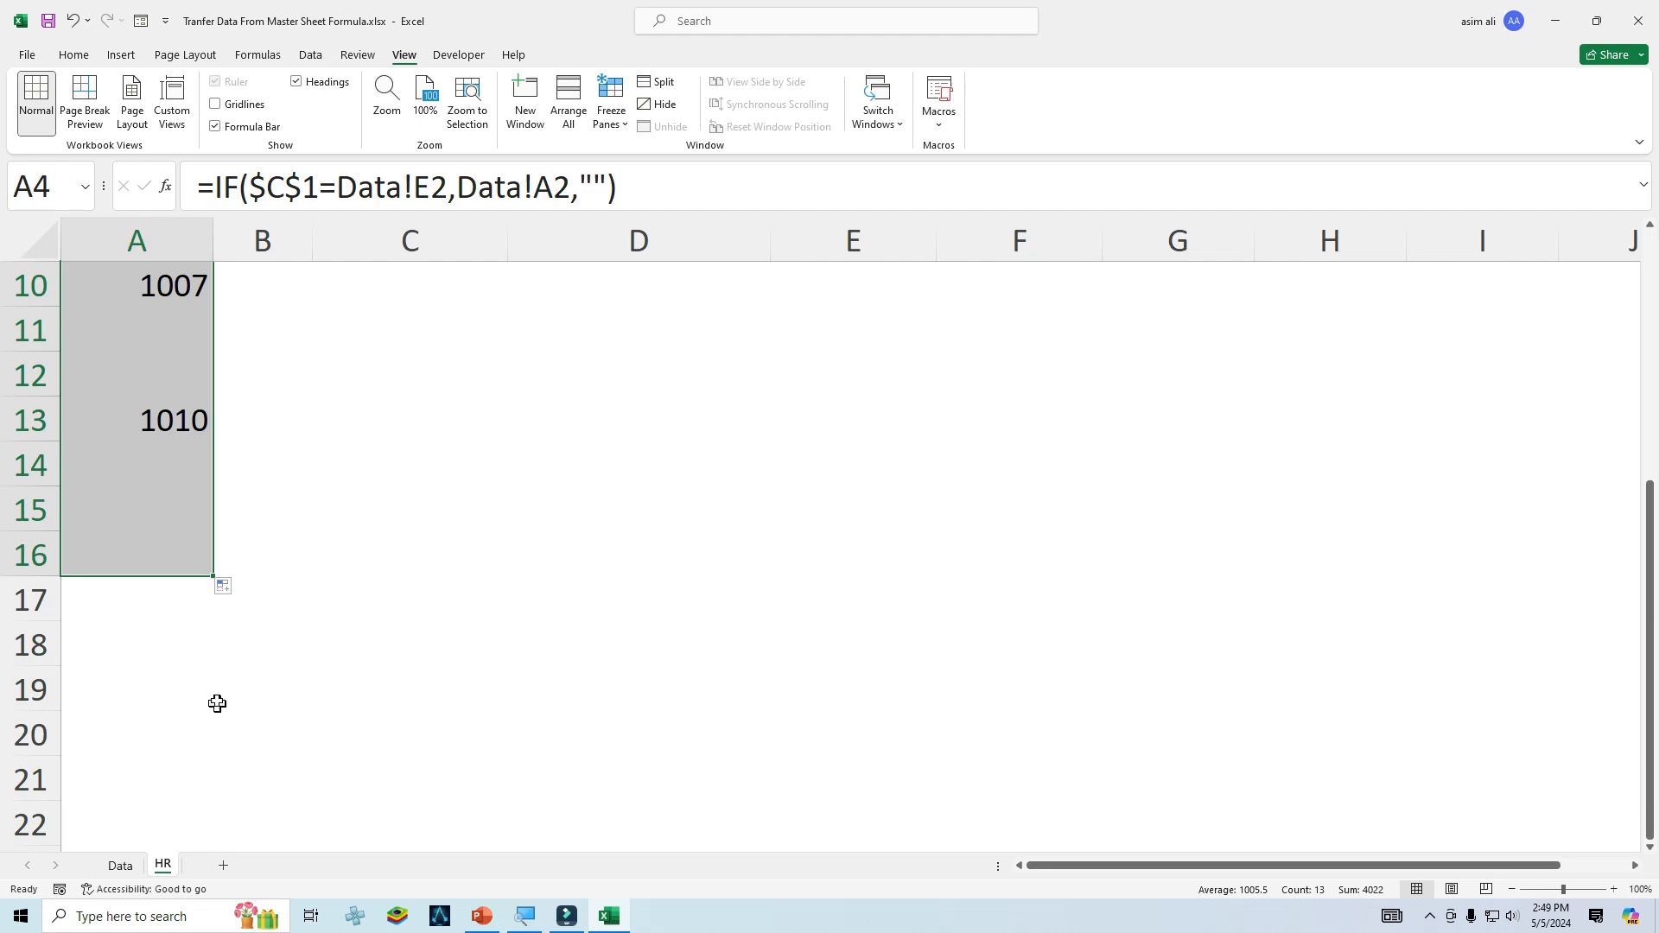
{"action": "scroll", "coordinate": [217, 701], "scroll_direction": "up", "scroll_amount": 1}
{"action": "scroll", "coordinate": [217, 700], "scroll_direction": "up", "scroll_amount": 2}
Compare the helper column's codes and blank cells with the HR entries in the Depart column of the Data sheet.
{"action": "left_click", "coordinate": [174, 470]}
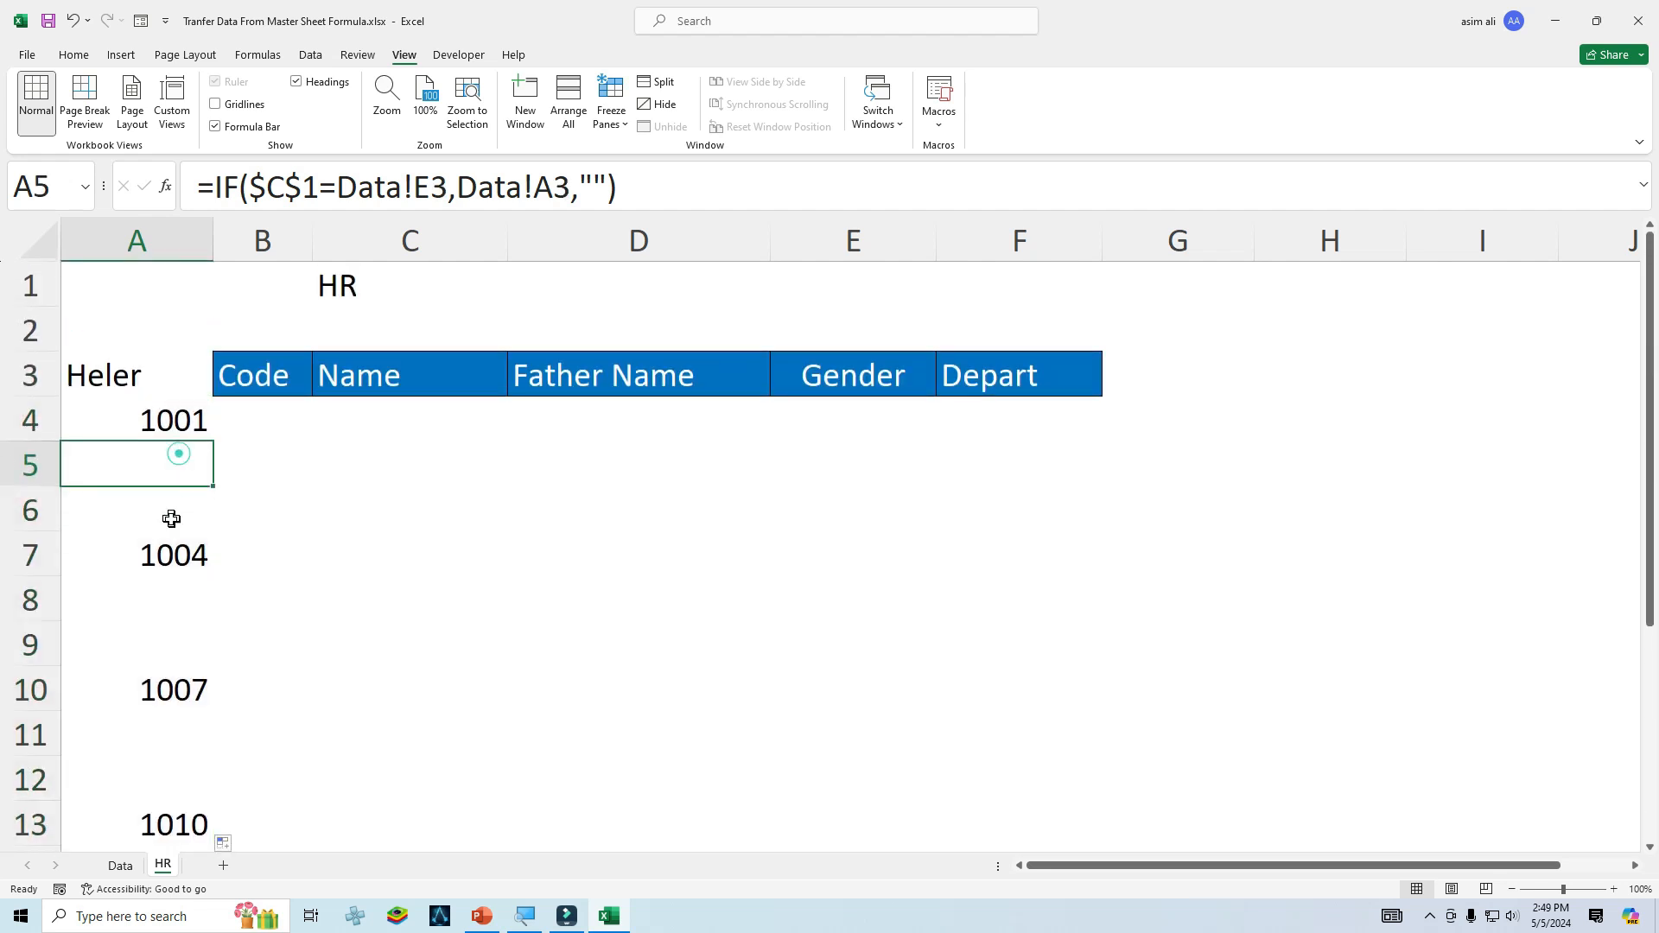
{"action": "left_click", "coordinate": [170, 519]}
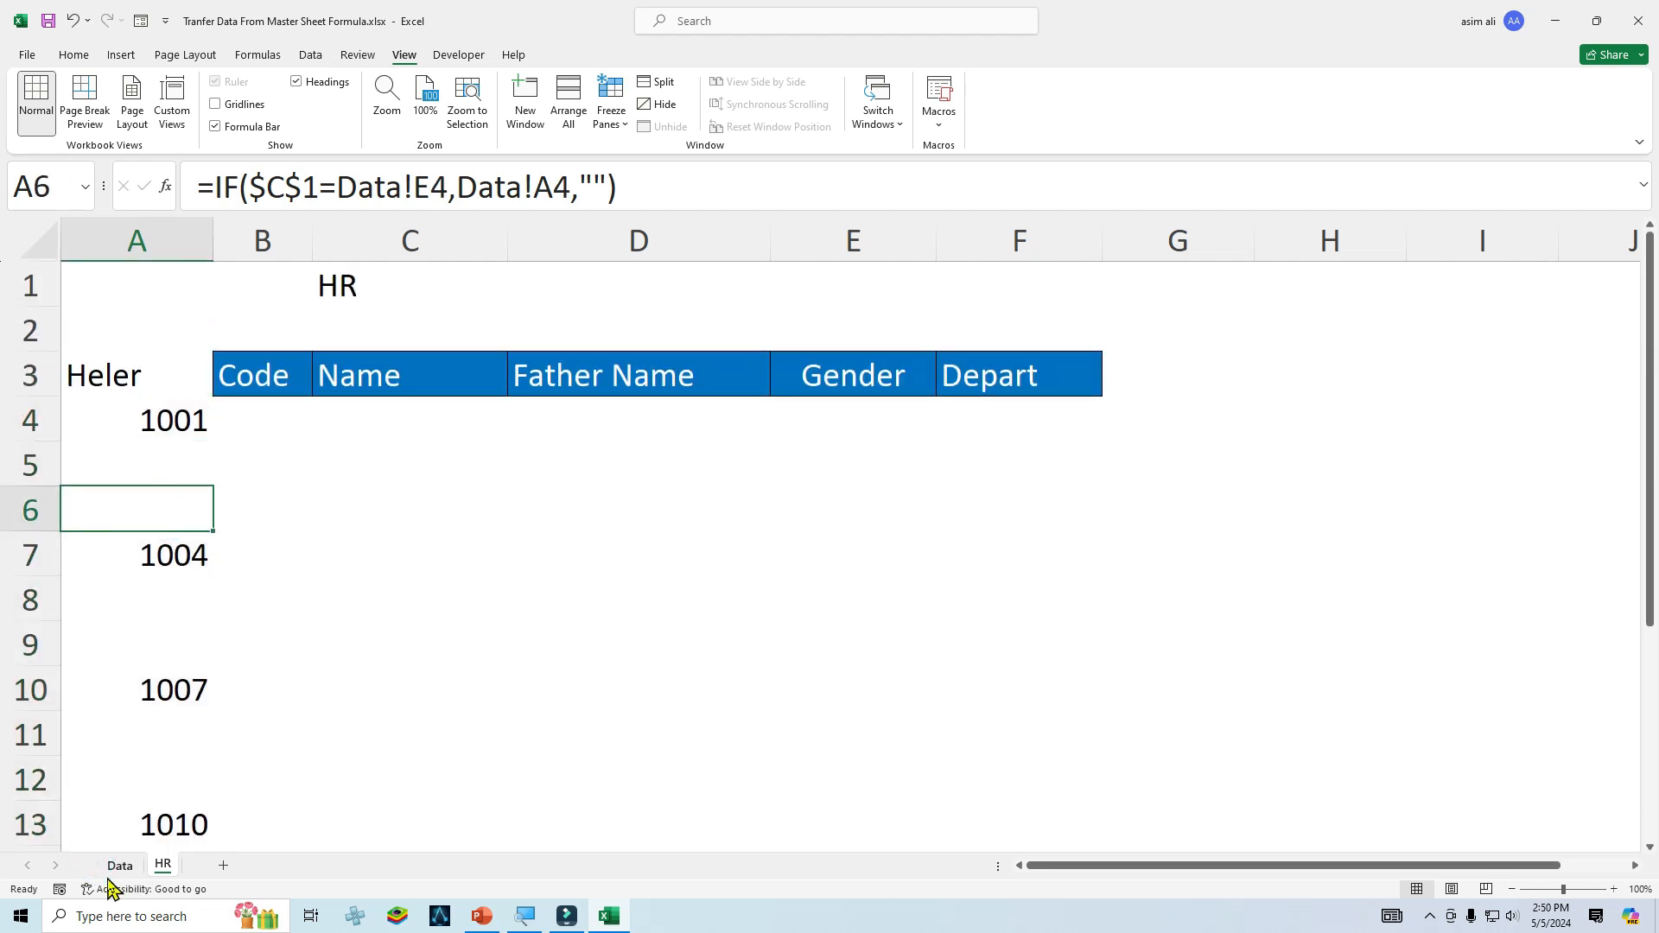
{"action": "left_click", "coordinate": [120, 866]}
{"action": "left_click", "coordinate": [852, 334]}
{"action": "left_click", "coordinate": [840, 474]}
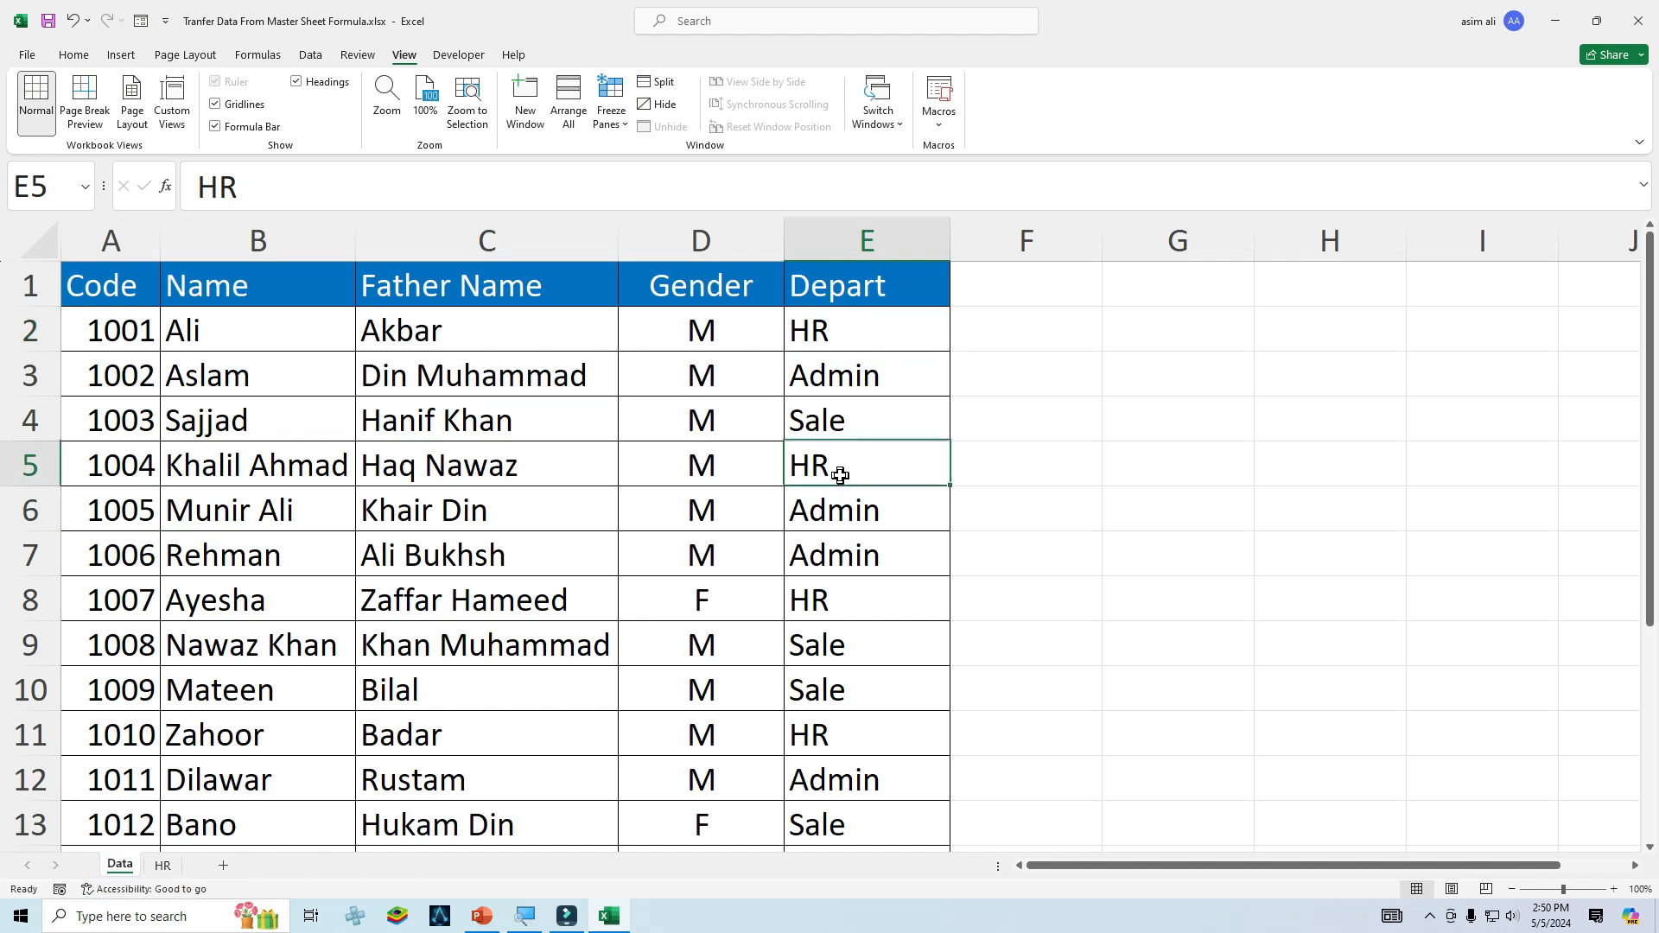
{"action": "left_click", "coordinate": [860, 596]}
{"action": "left_click", "coordinate": [846, 738]}
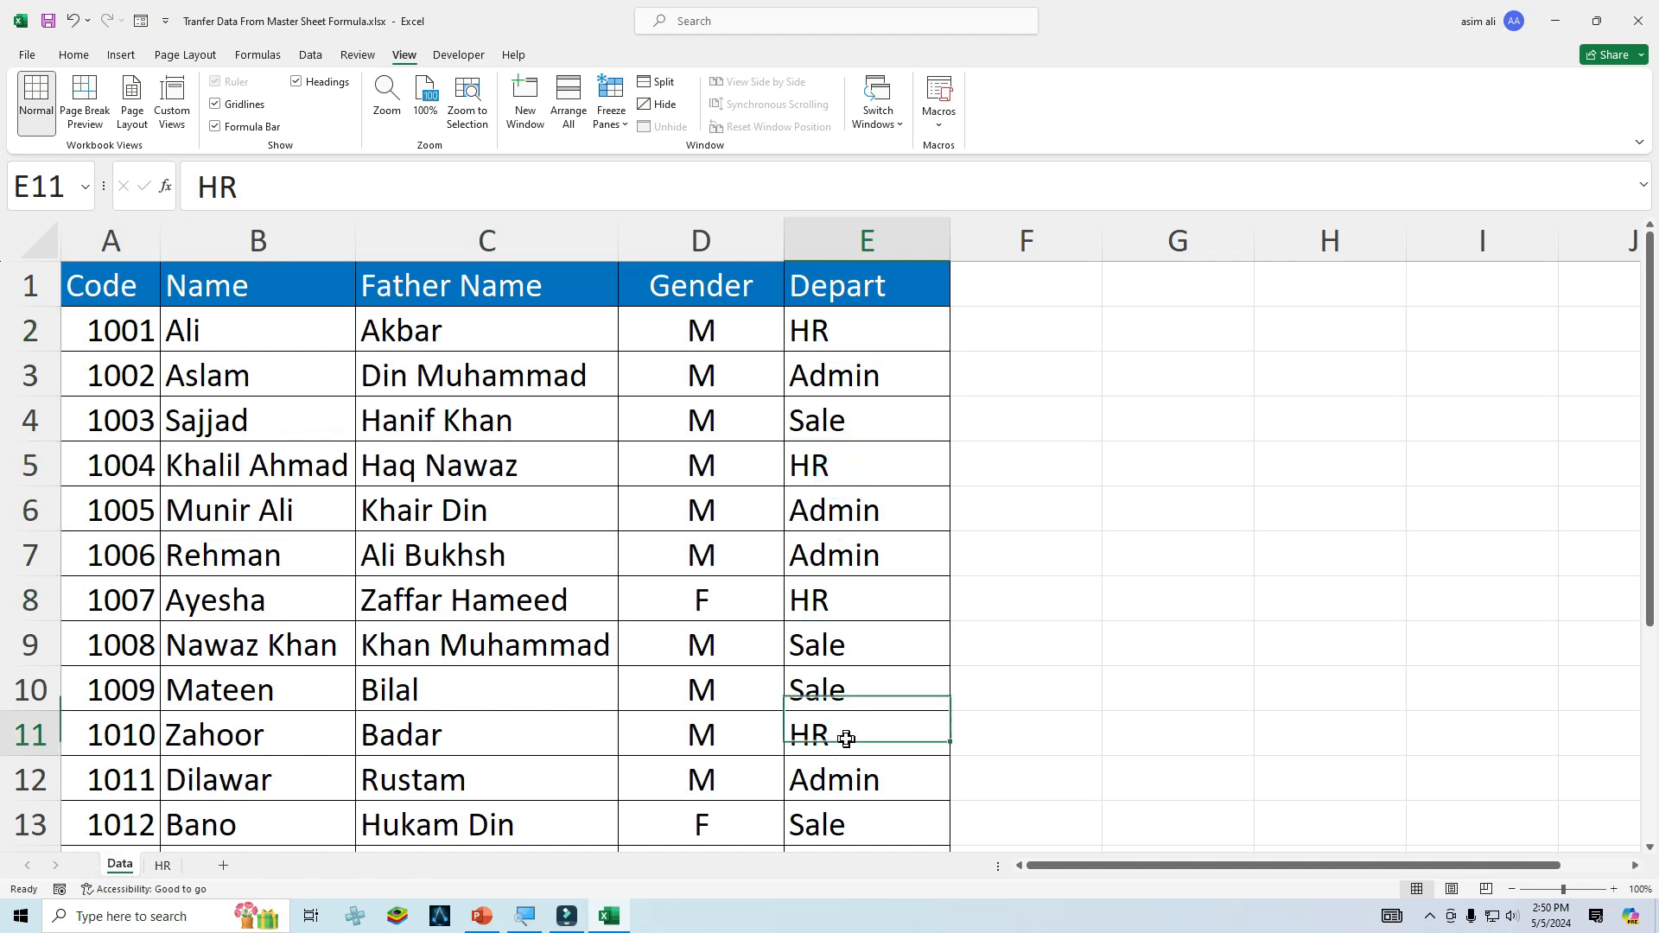
{"action": "left_click", "coordinate": [162, 865]}
{"action": "left_click", "coordinate": [103, 426]}
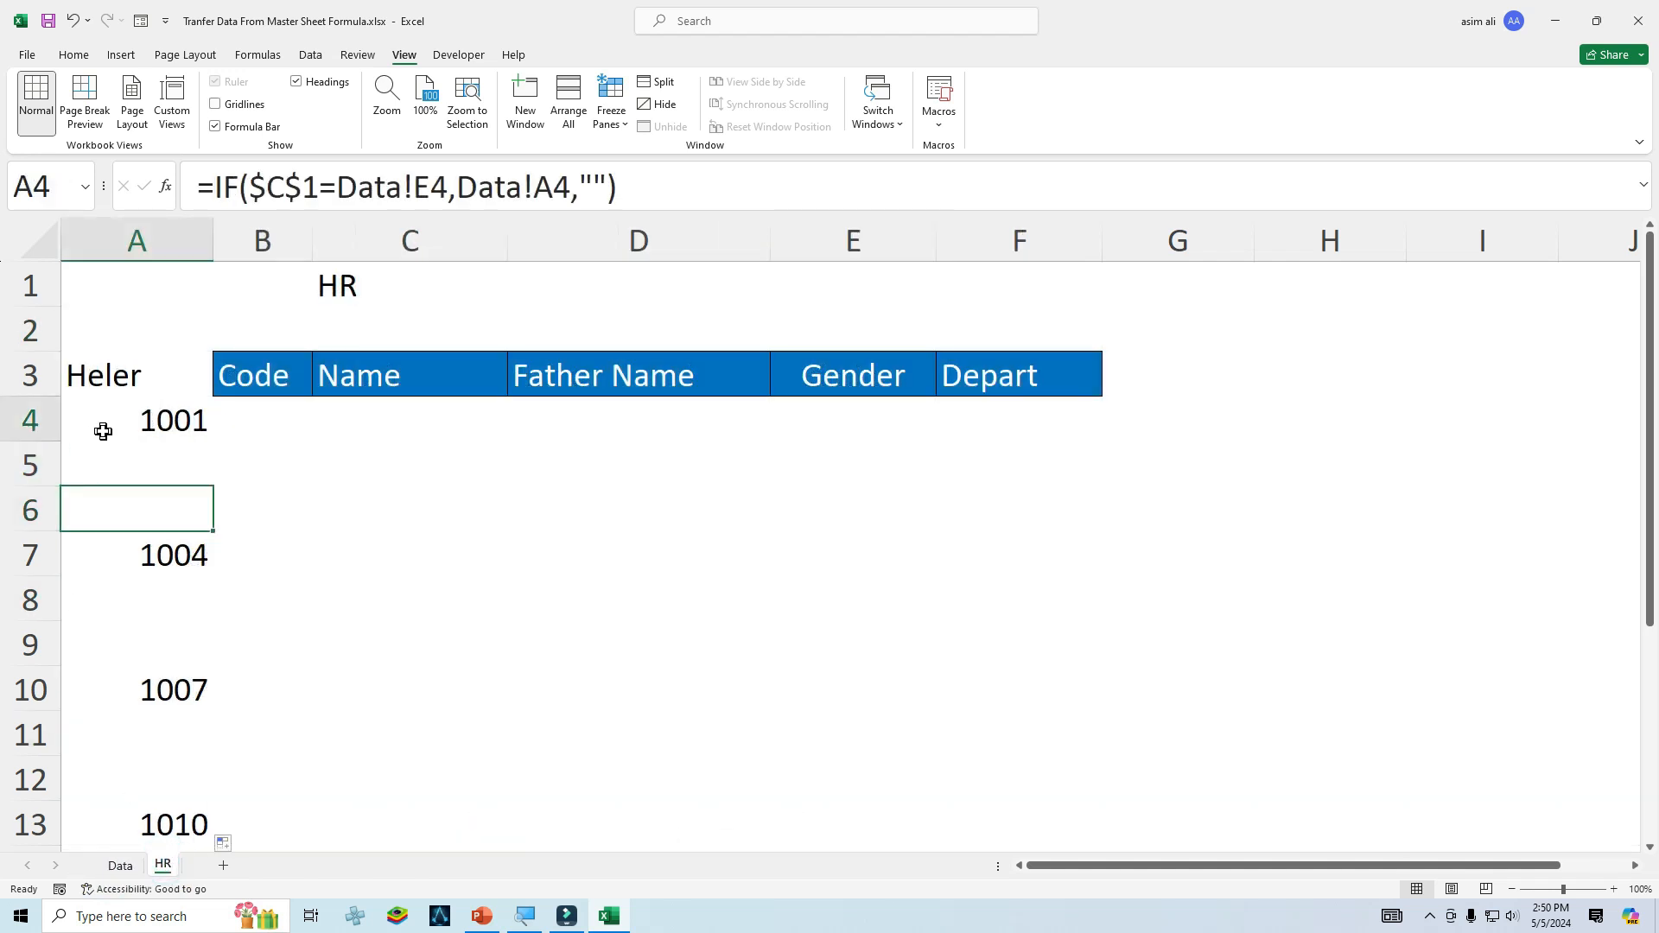
{"action": "left_click", "coordinate": [126, 562]}
{"action": "left_click", "coordinate": [199, 692]}
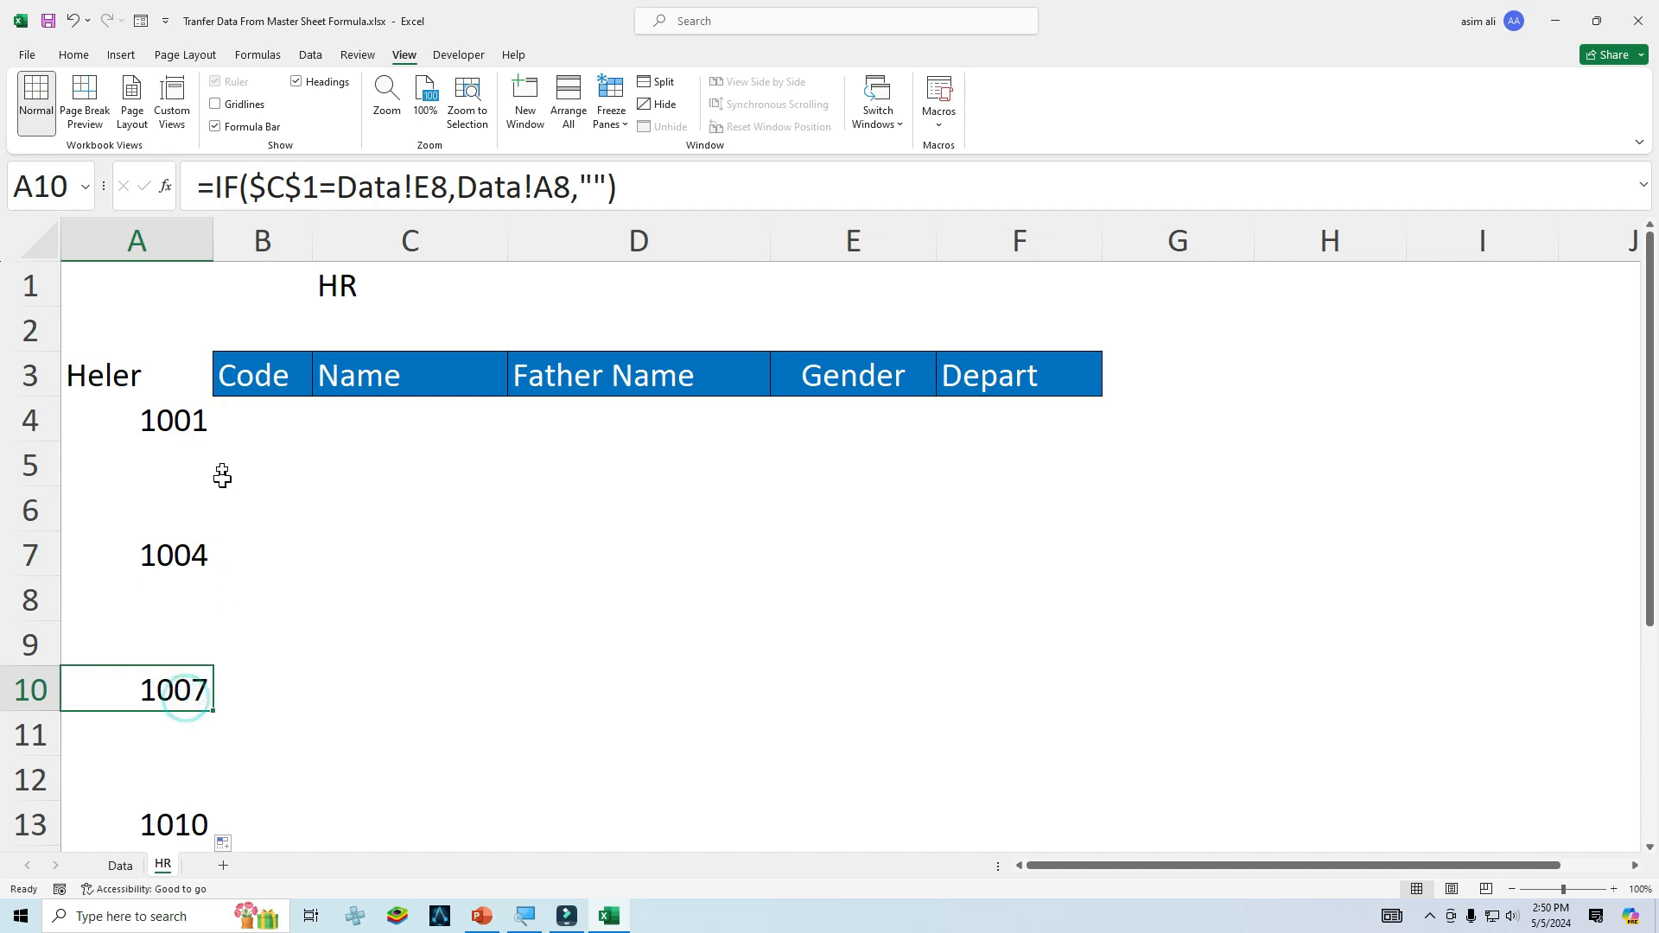
Start a SMALL formula in B4 with the helper codes A4:A16 as its array, locked as $A$4:$A$16.
{"action": "left_click", "coordinate": [255, 417]}
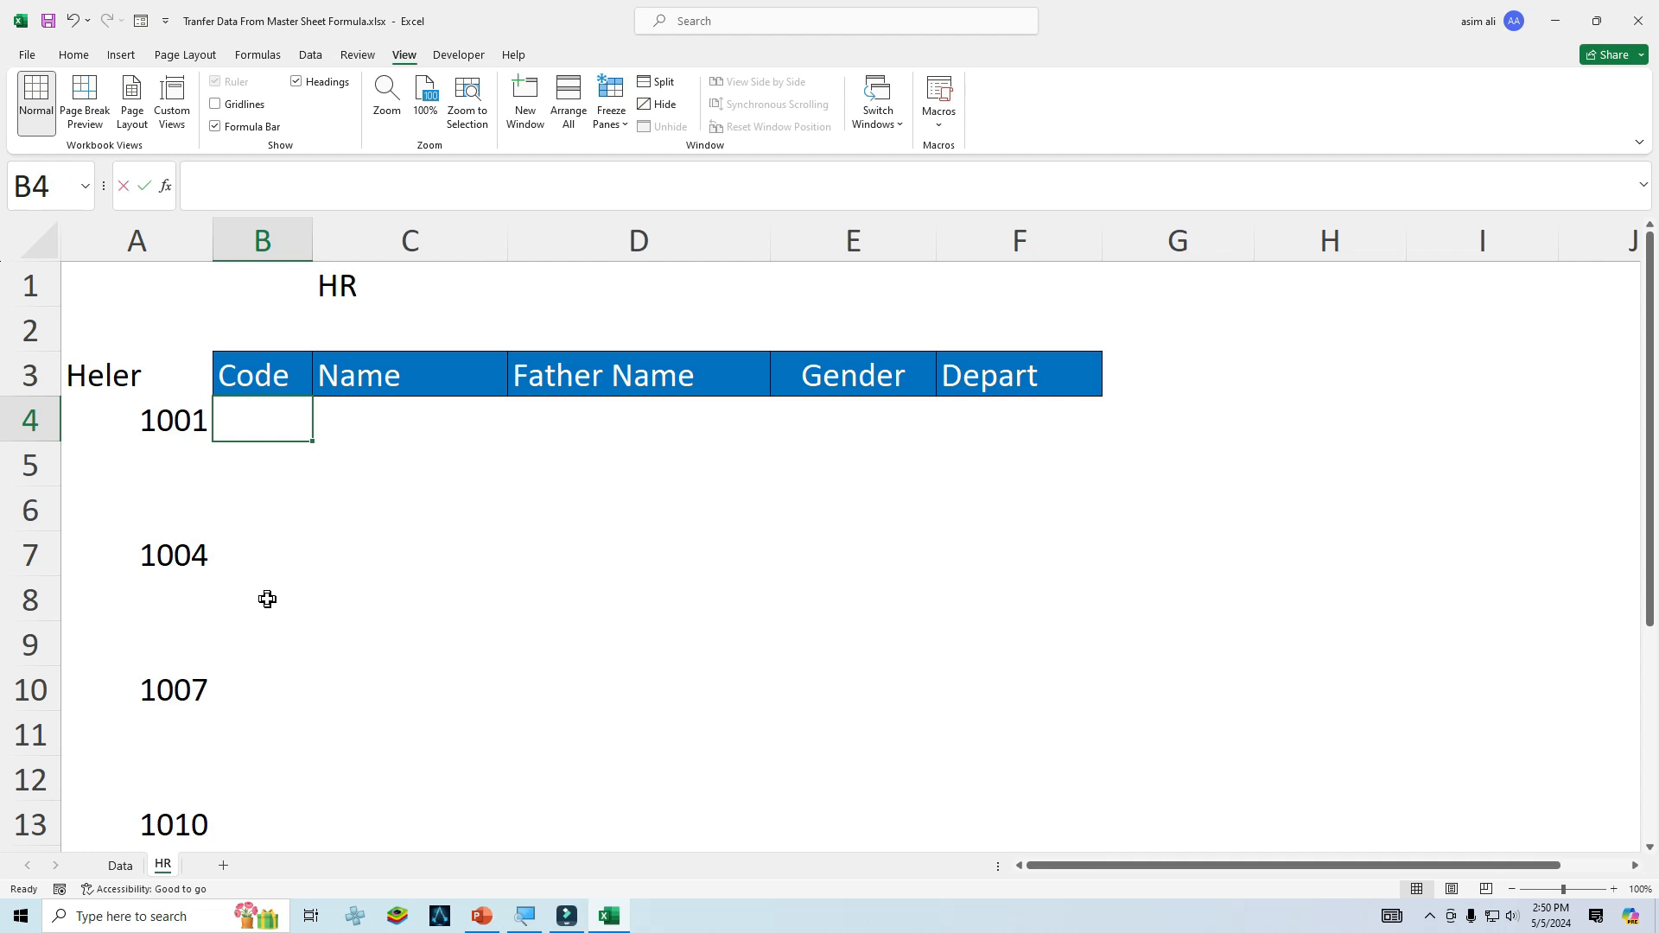
{"action": "type", "text": "=sm"}
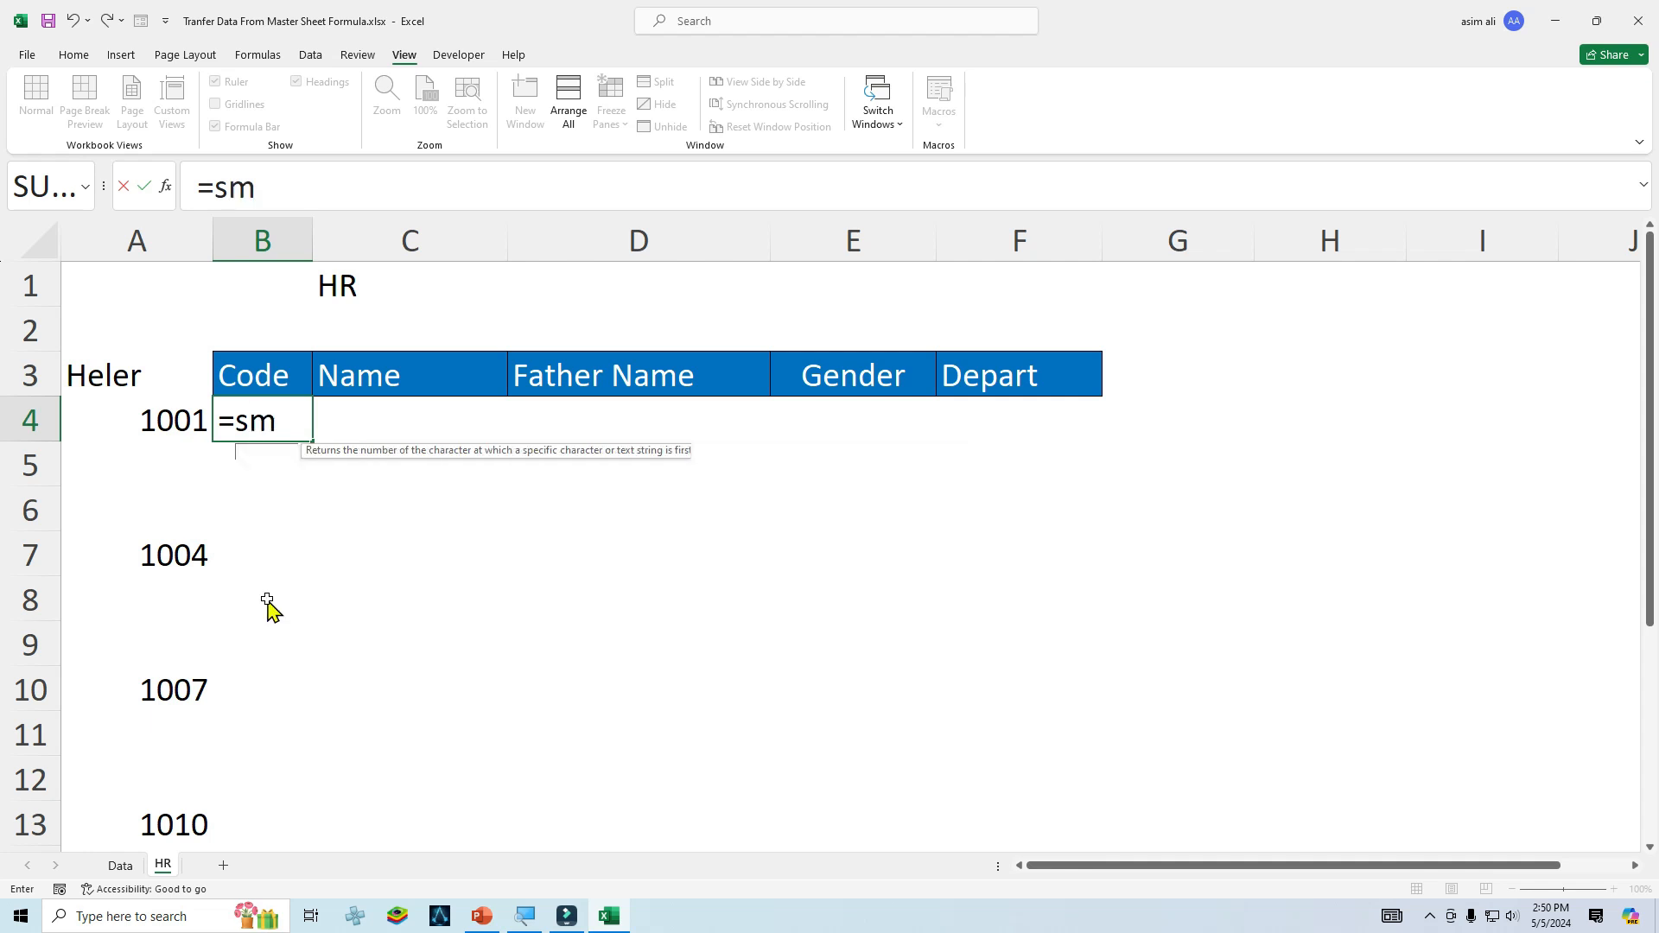
{"action": "type", "text": "all"}
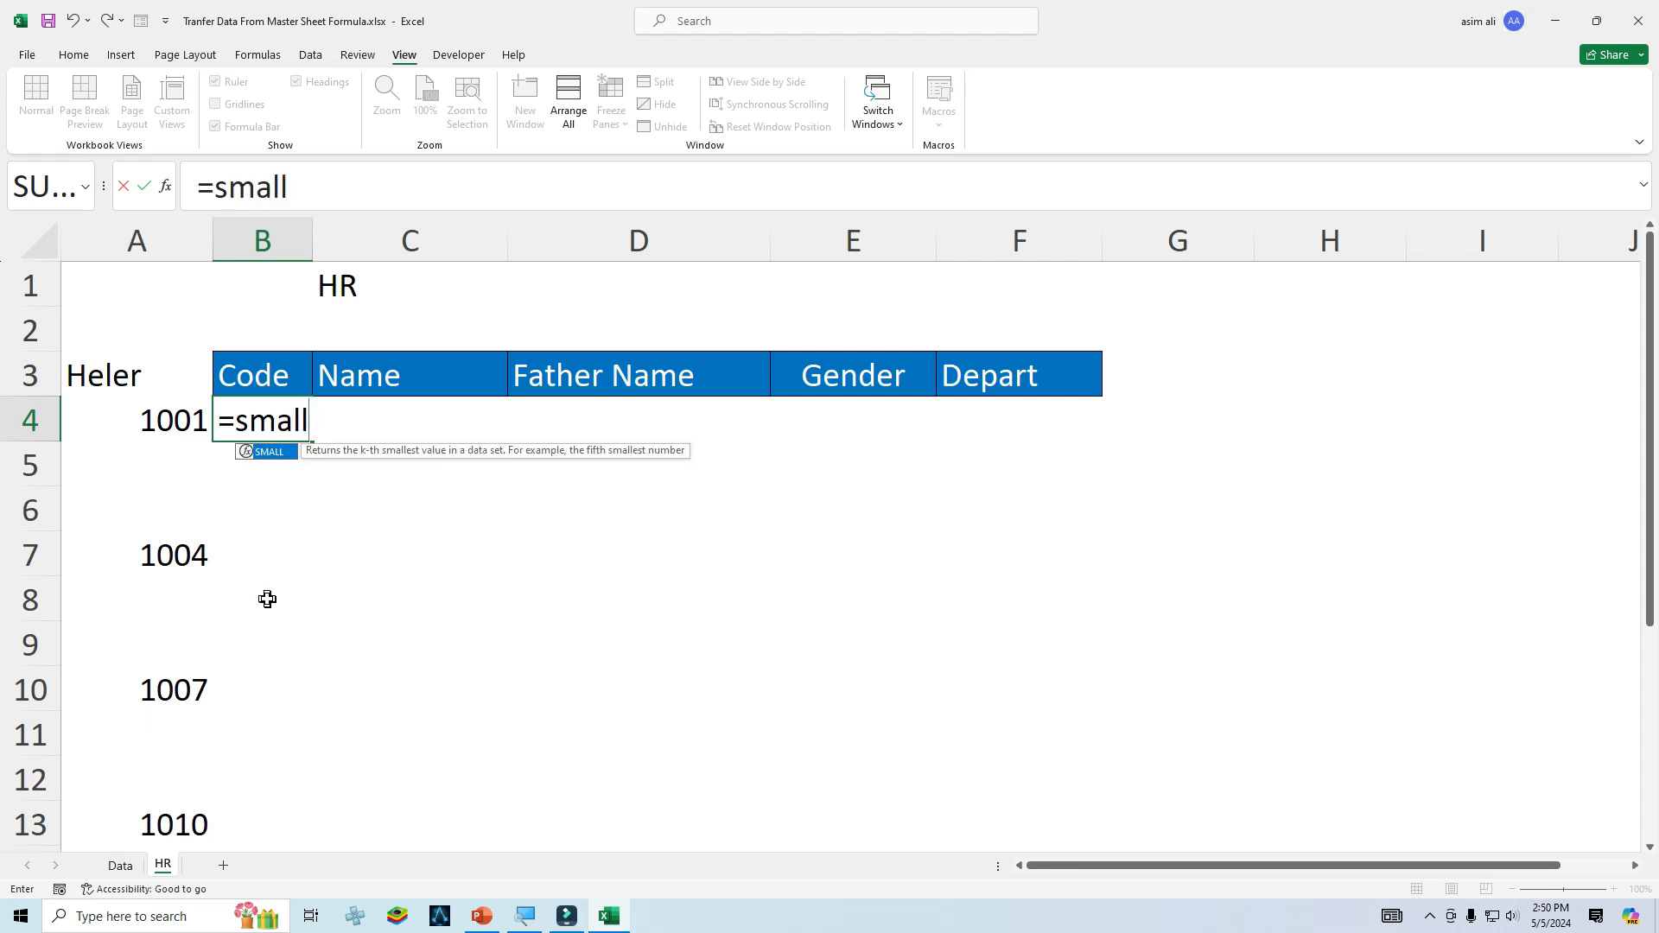
{"action": "key", "text": "Tab"}
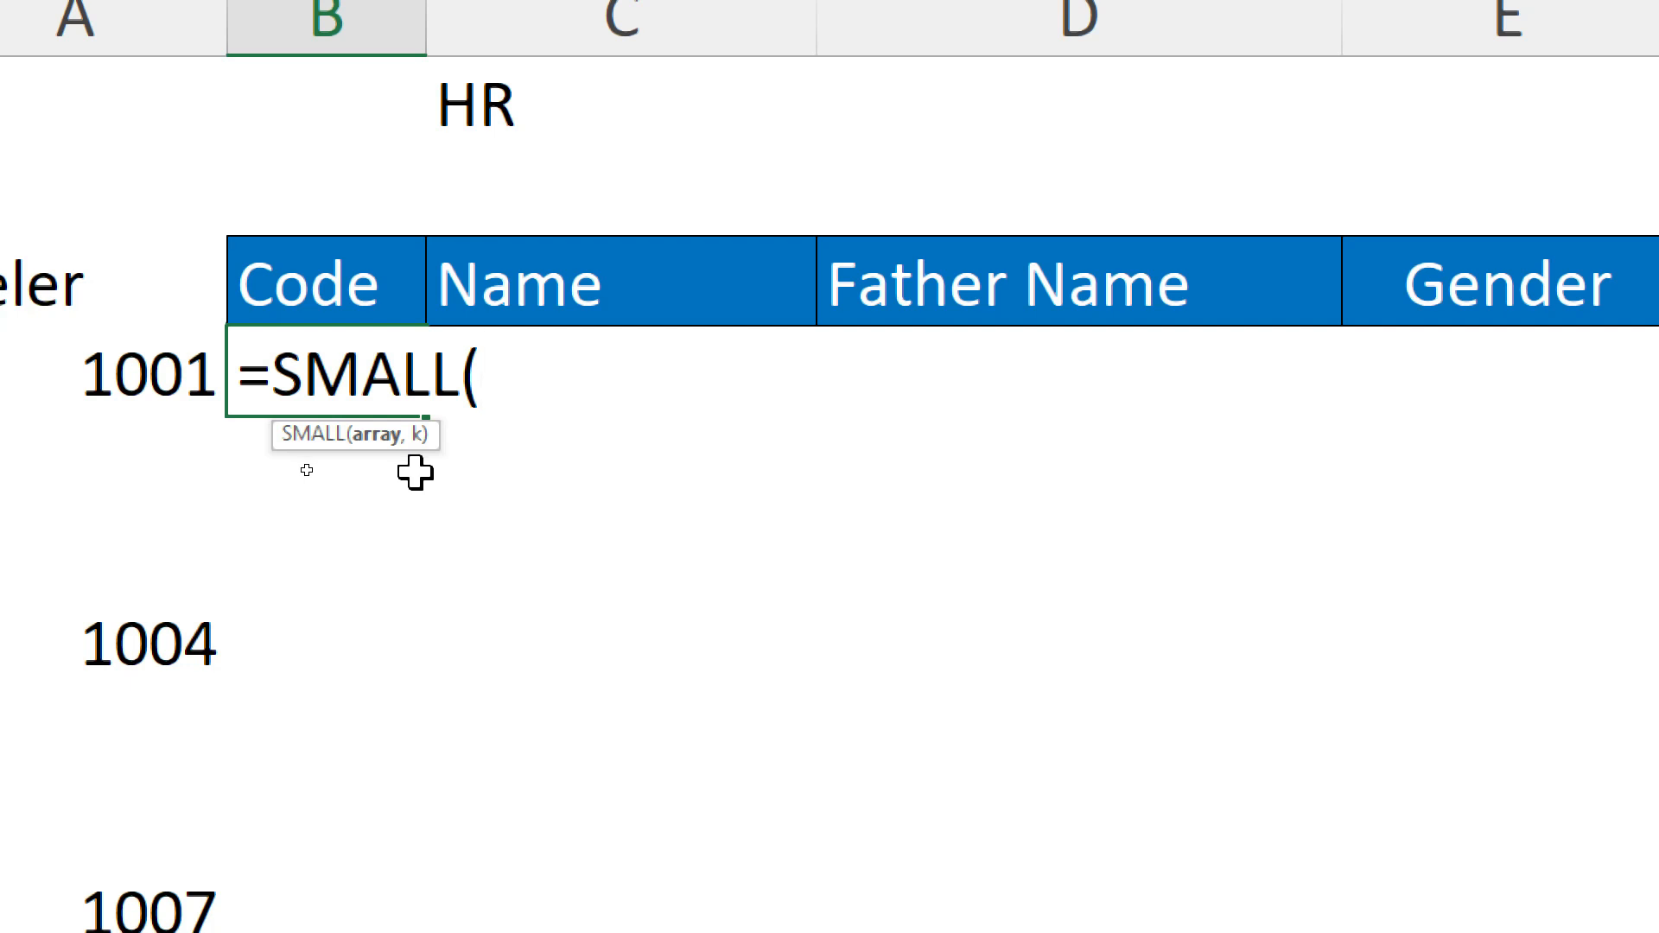
{"action": "left_click", "coordinate": [113, 367]}
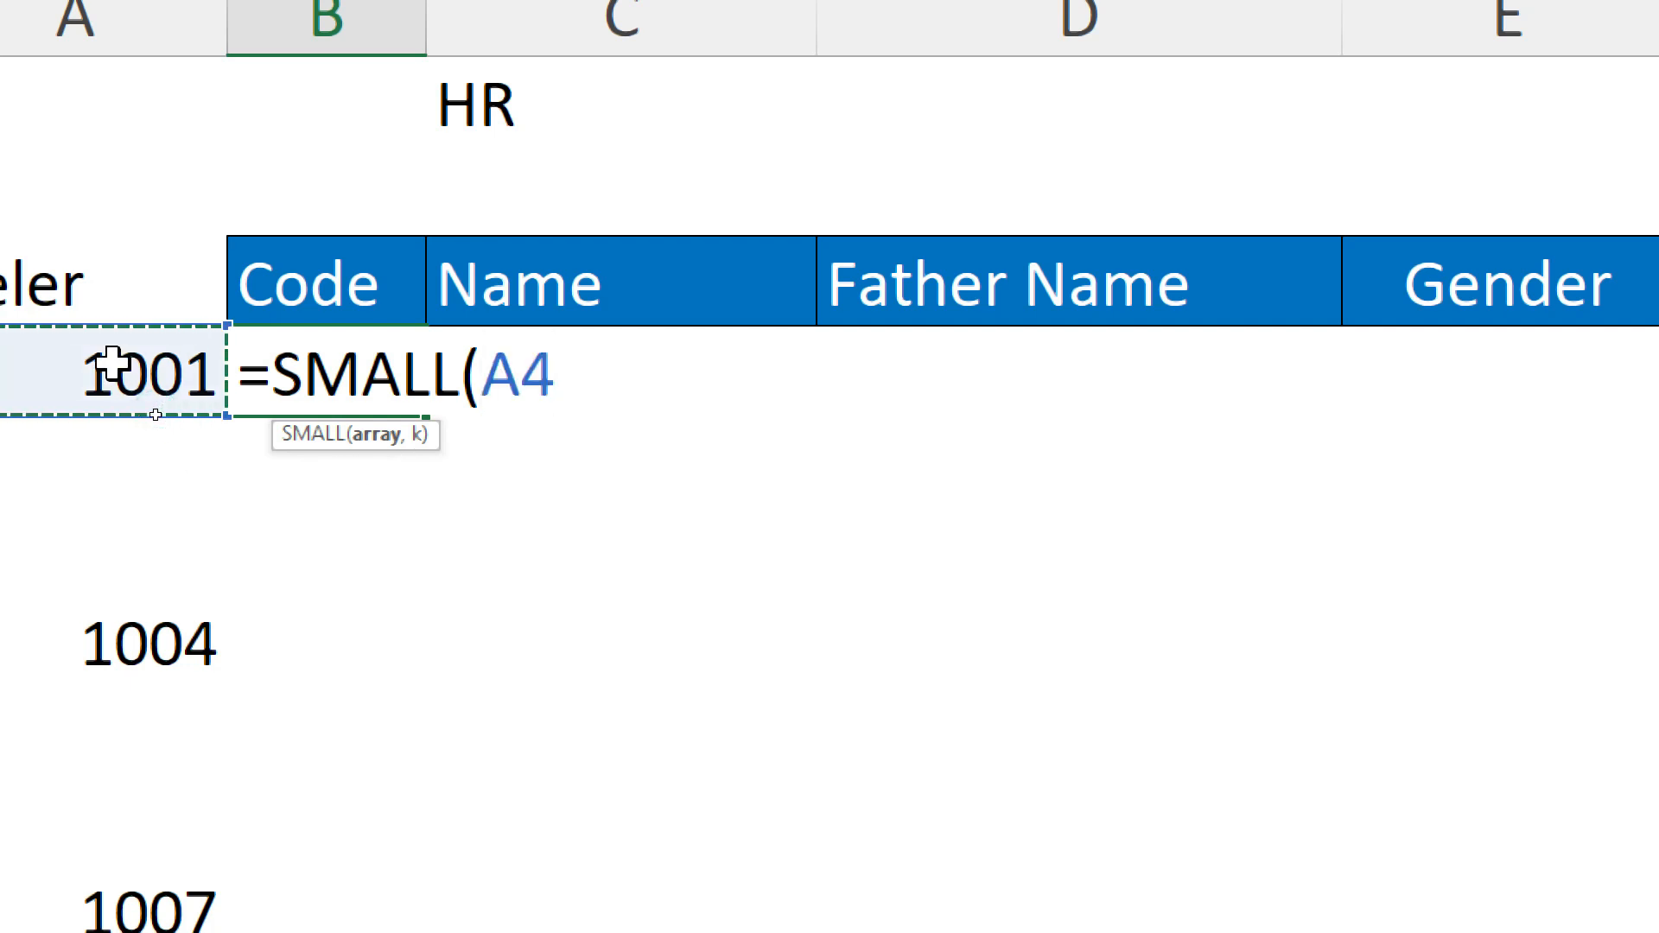
{"action": "key", "text": "ctrl+shift+Down"}
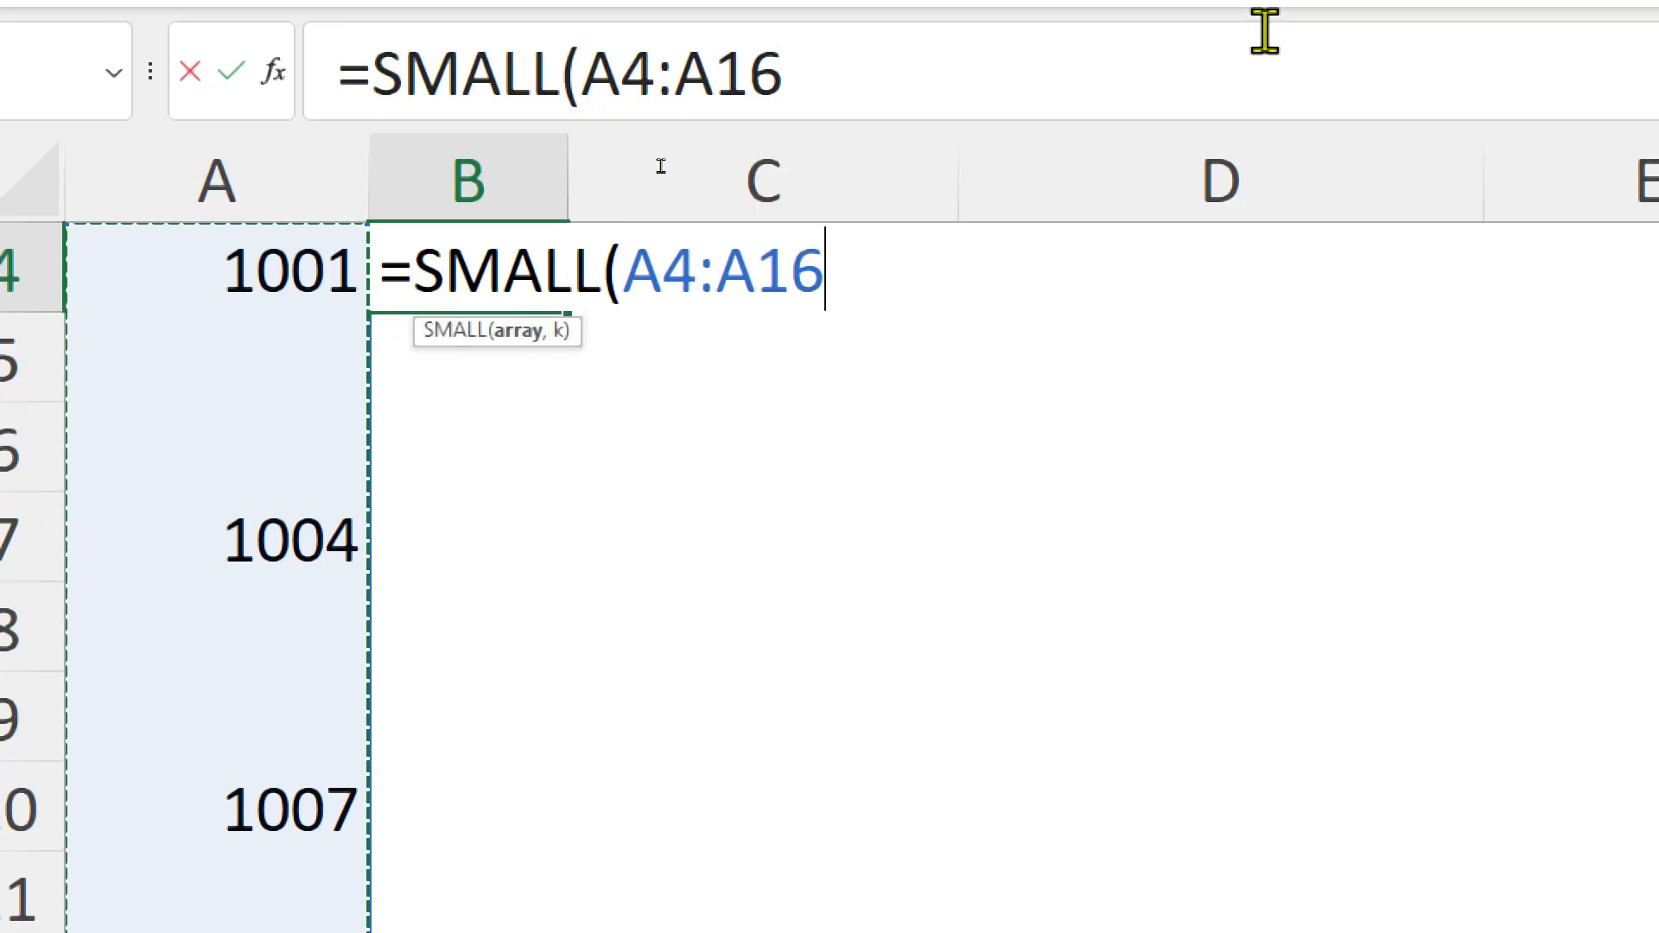
{"action": "key", "text": "F4"}
{"action": "key", "text": "F4"}
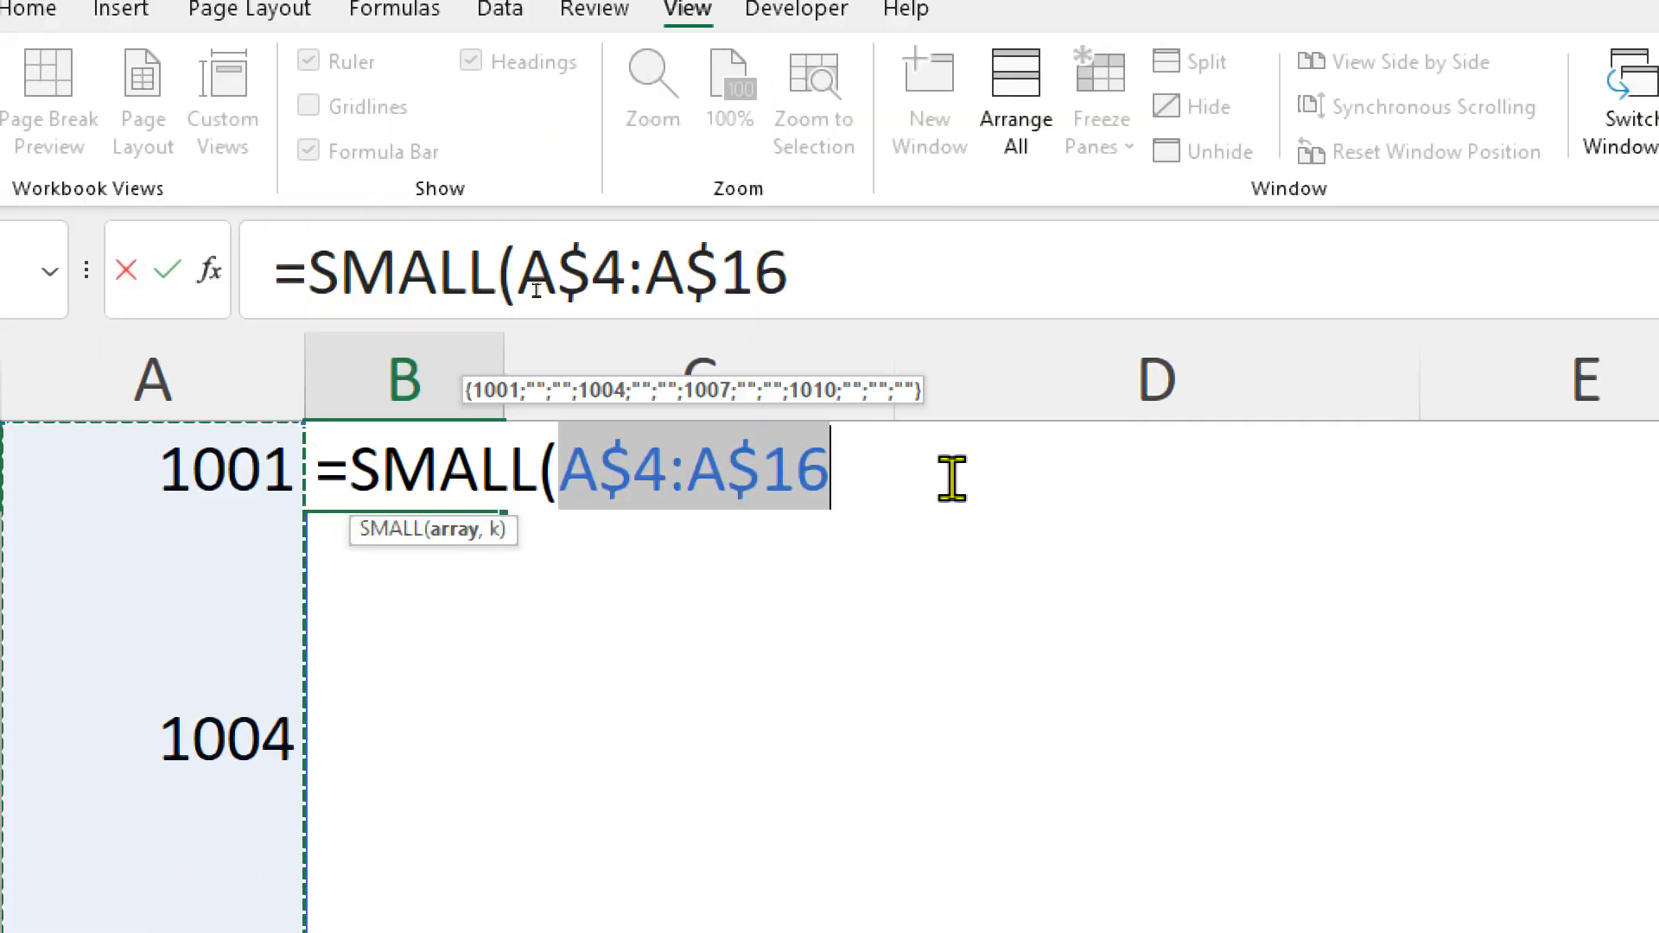
{"action": "key", "text": "F4"}
{"action": "key", "text": "F4"}
{"action": "key", "text": "F4"}
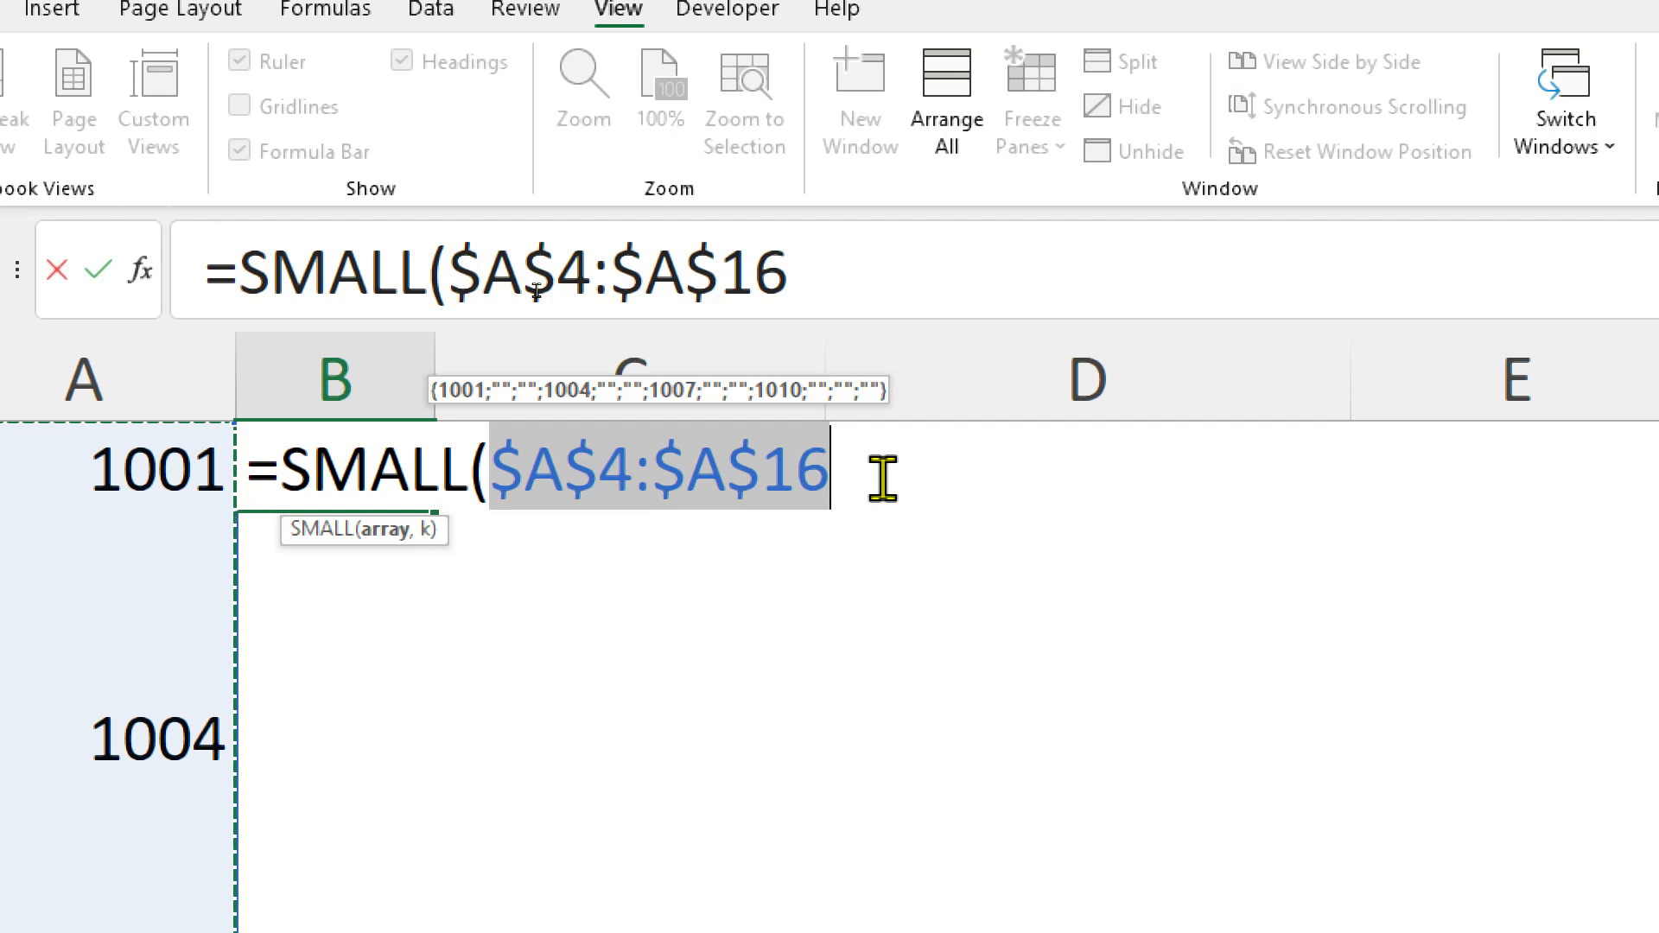
Complete the SMALL formula in B4 with 1 as its k argument.
{"action": "type", "text": ","}
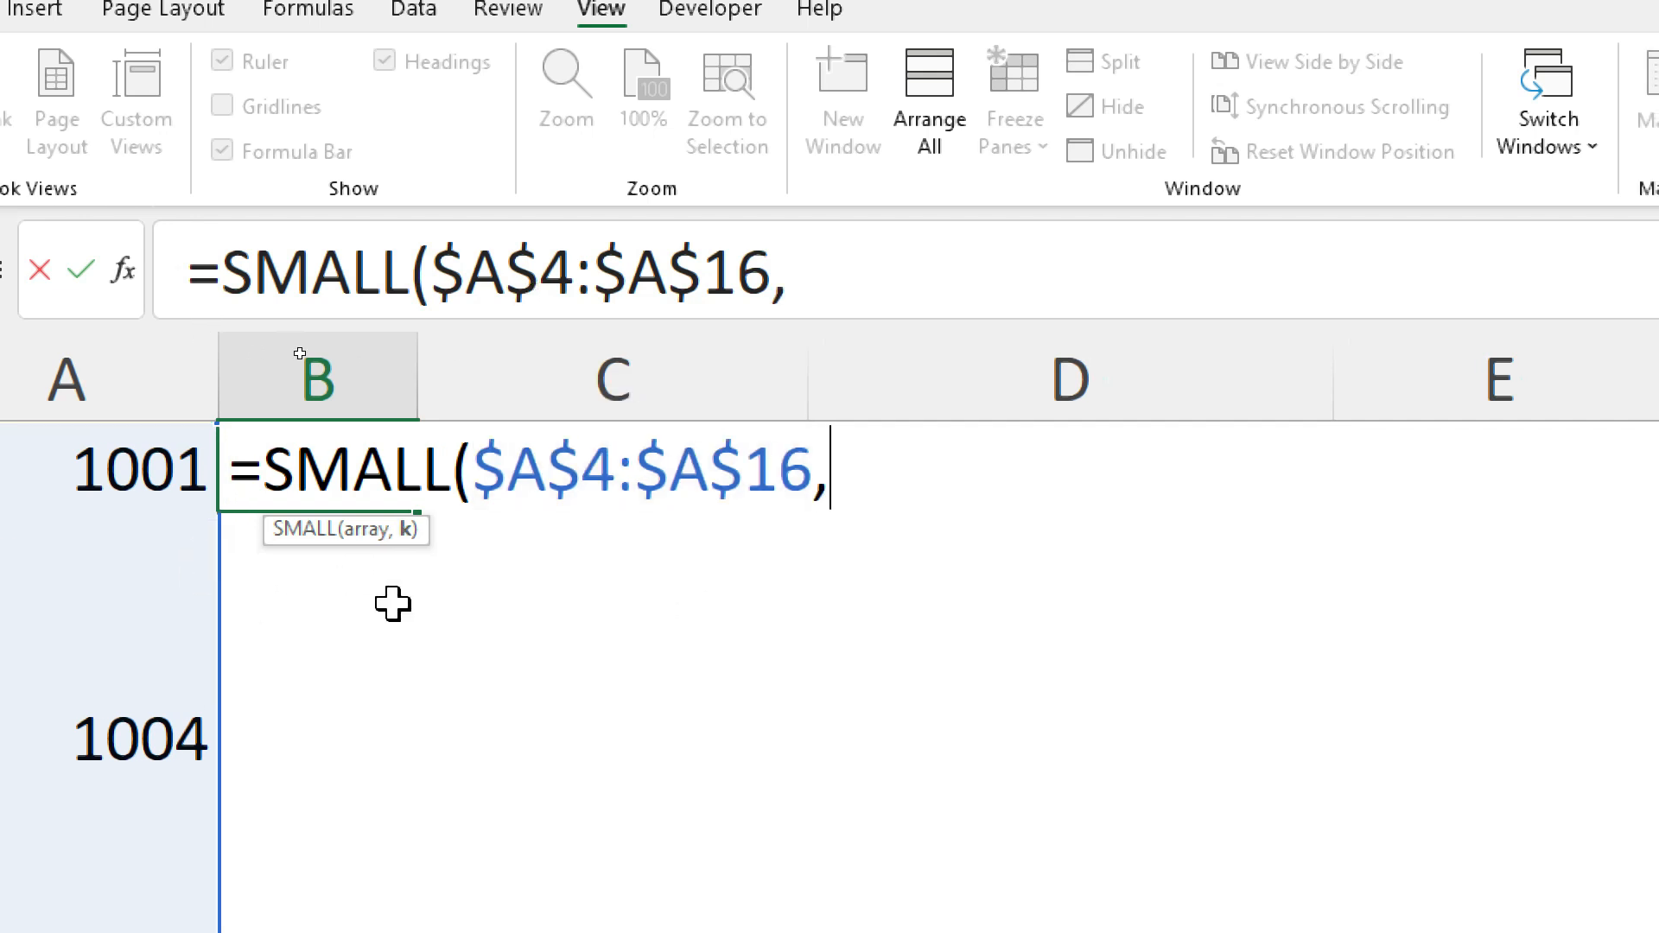
{"action": "type", "text": "1"}
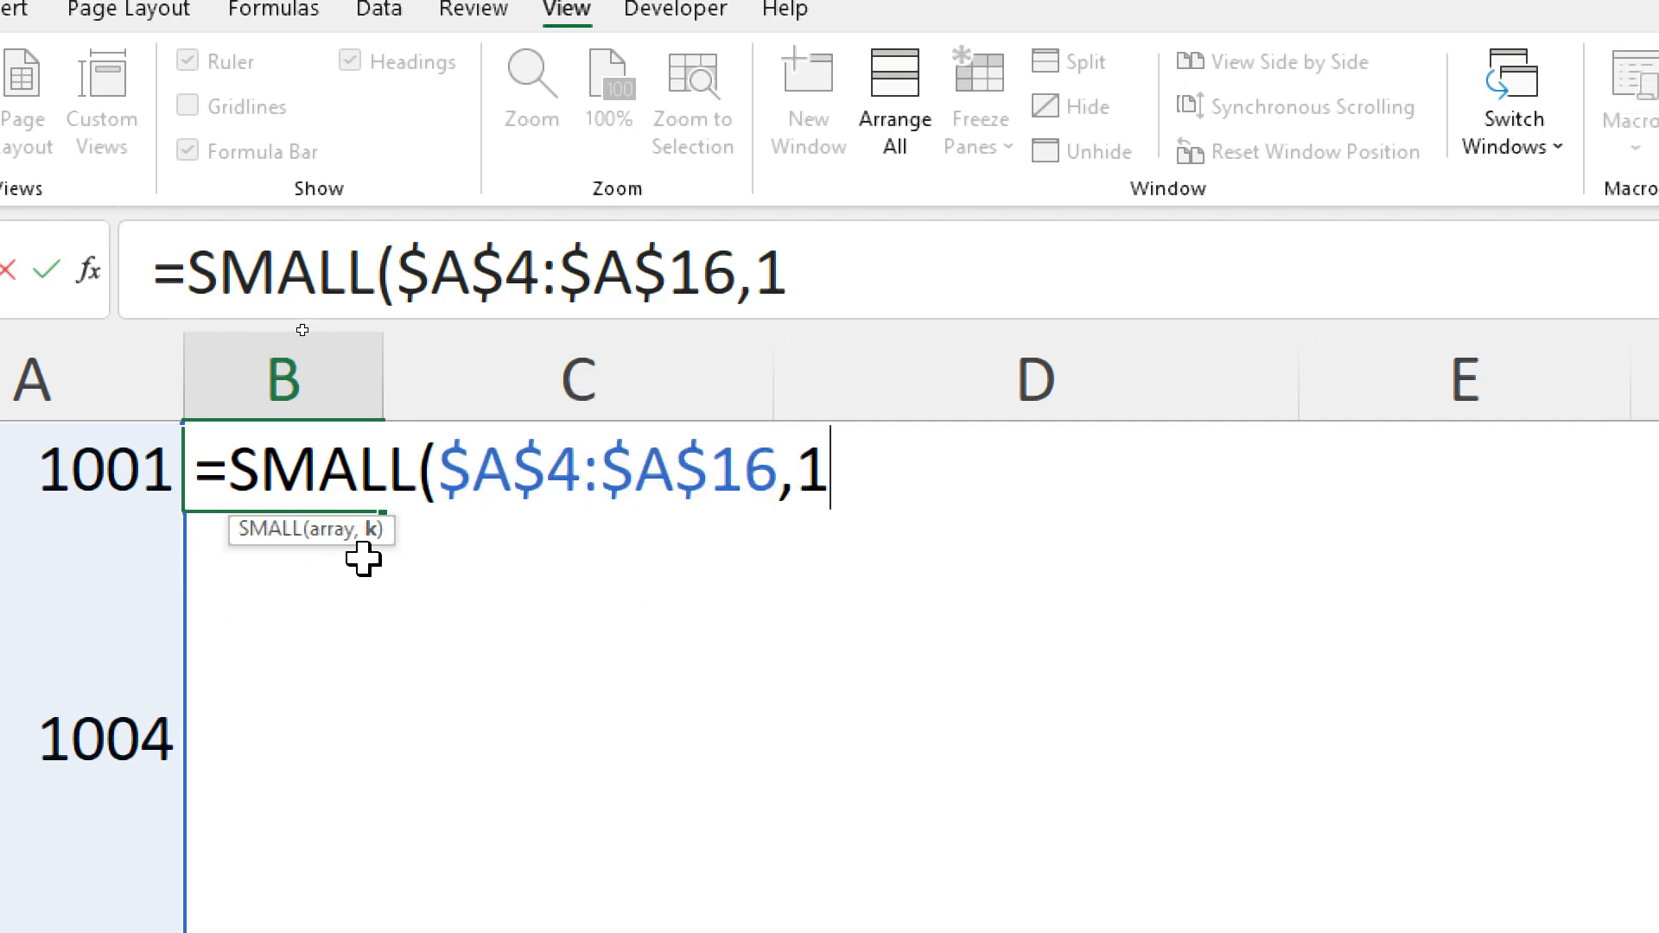
{"action": "type", "text": ")"}
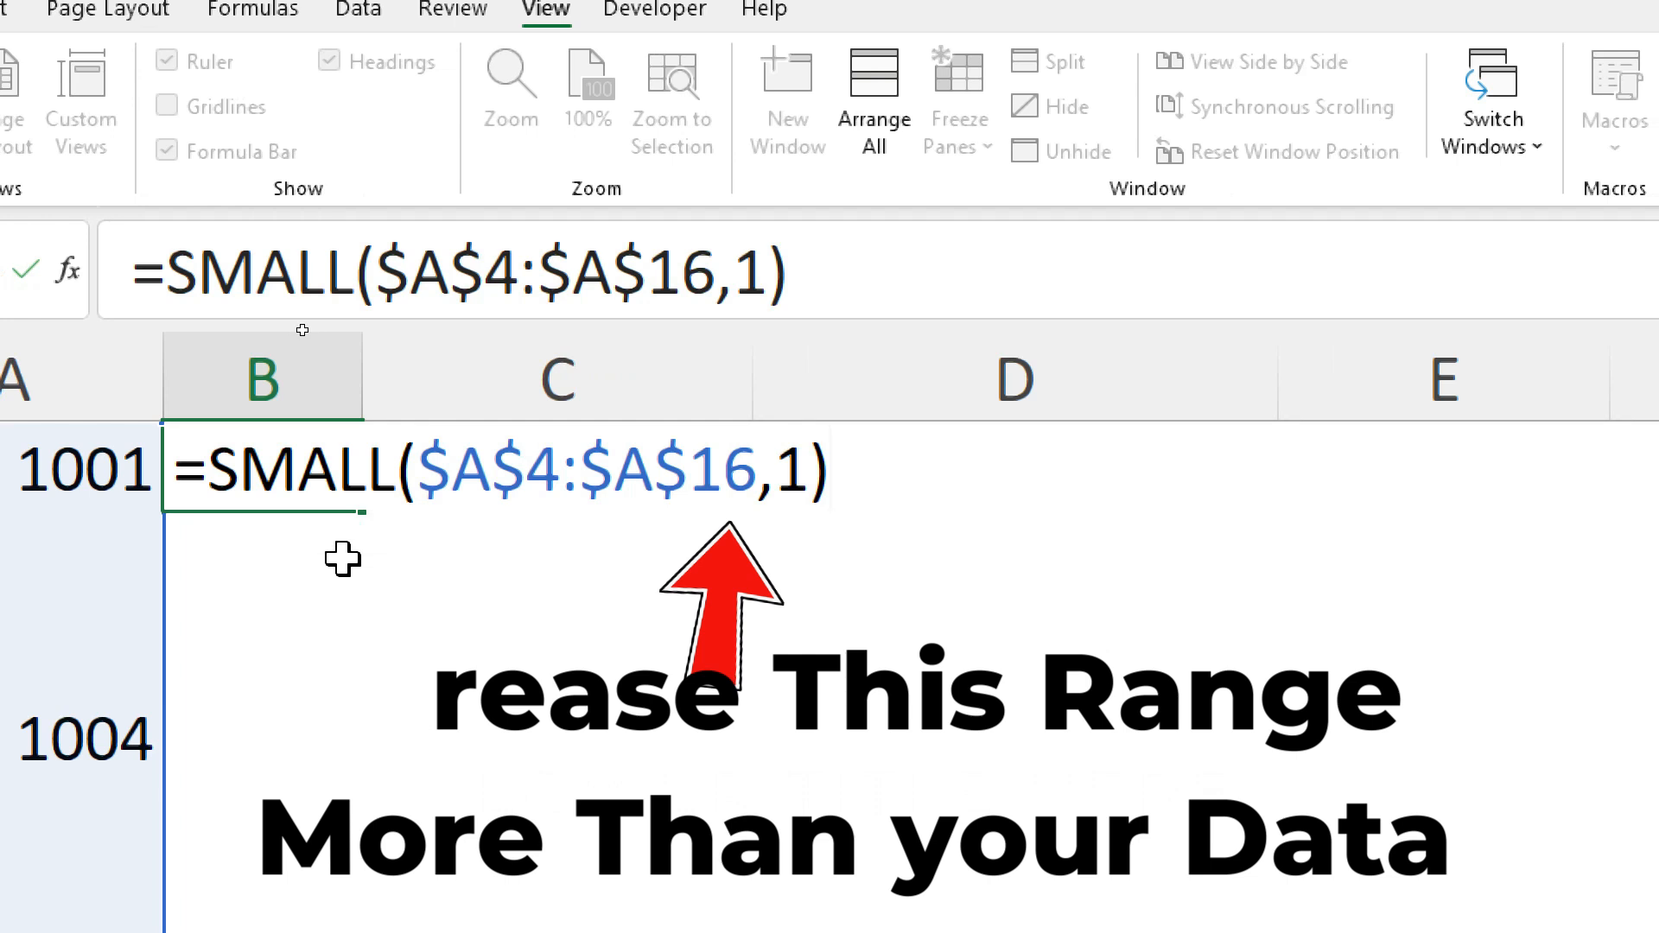
{"action": "key", "text": "Return"}
{"action": "key", "text": "Up"}
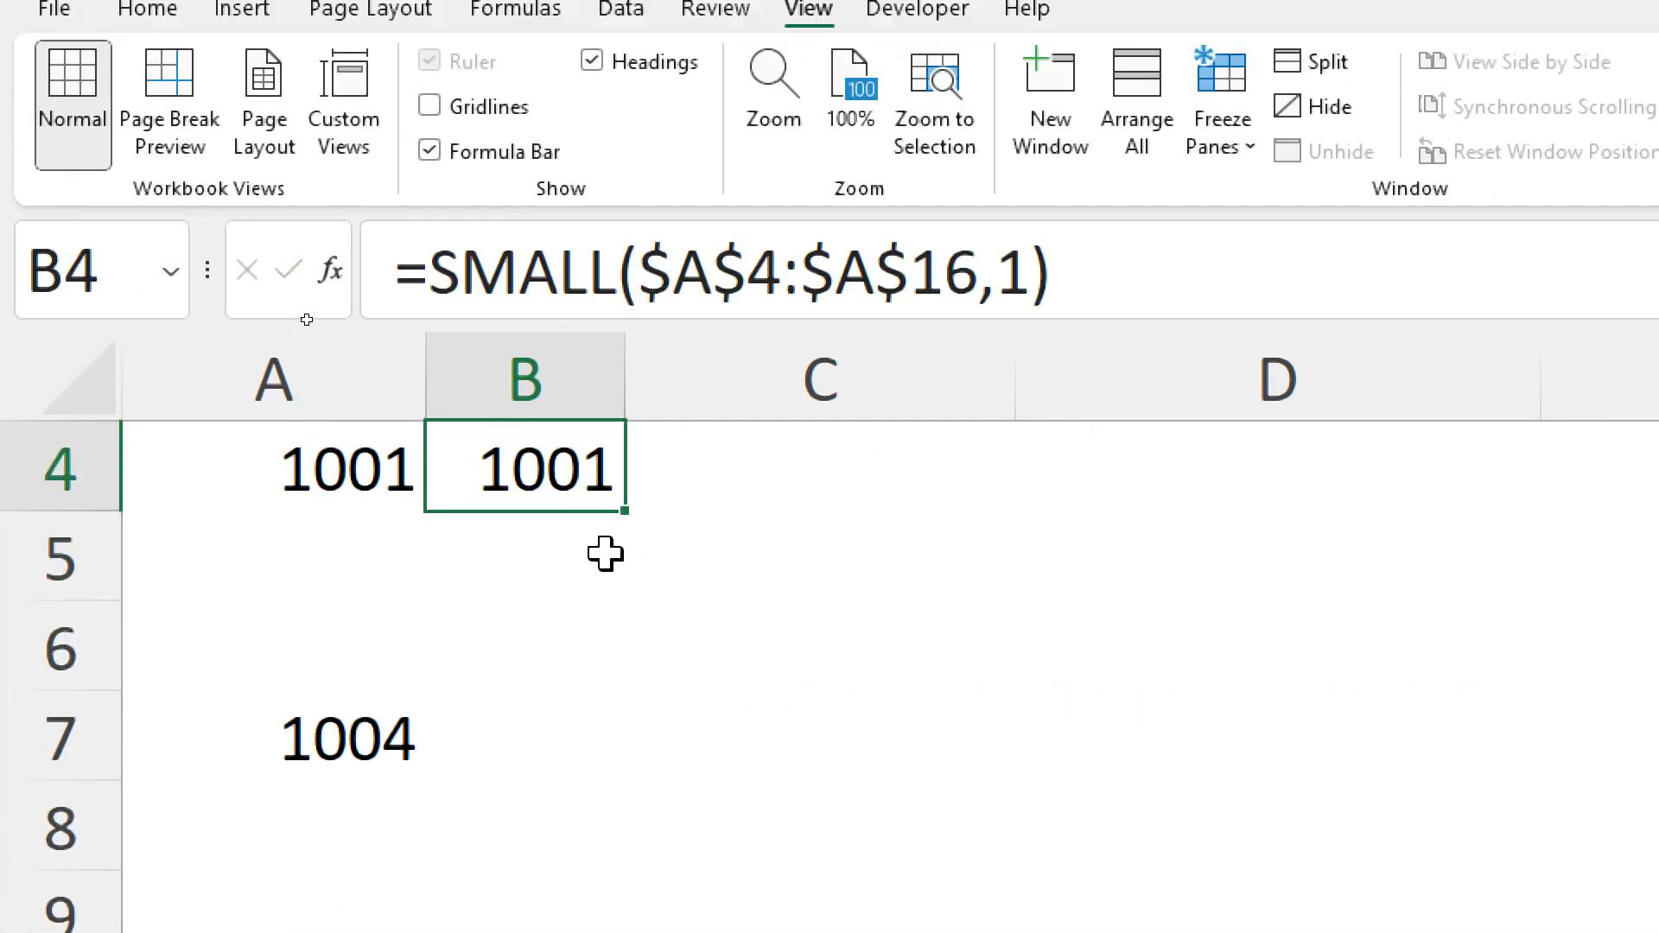
Change the k argument of the SMALL formula in B4 to 2.
{"action": "left_click", "coordinate": [1029, 283]}
{"action": "double_click", "coordinate": [1029, 283]}
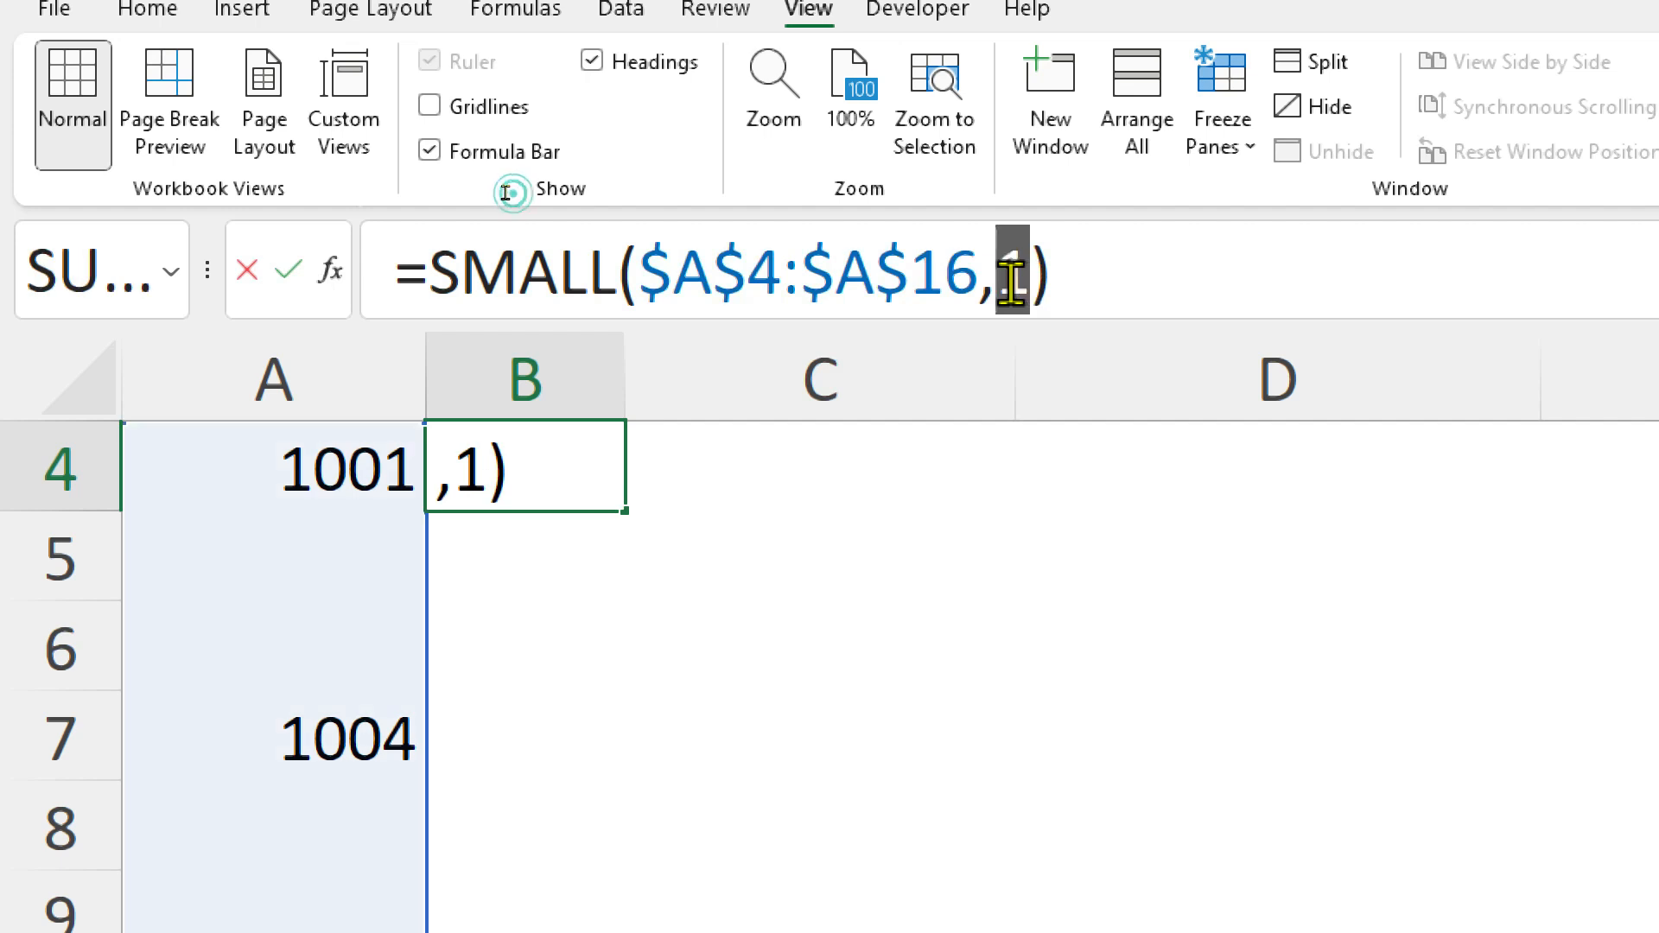
{"action": "type", "text": "2"}
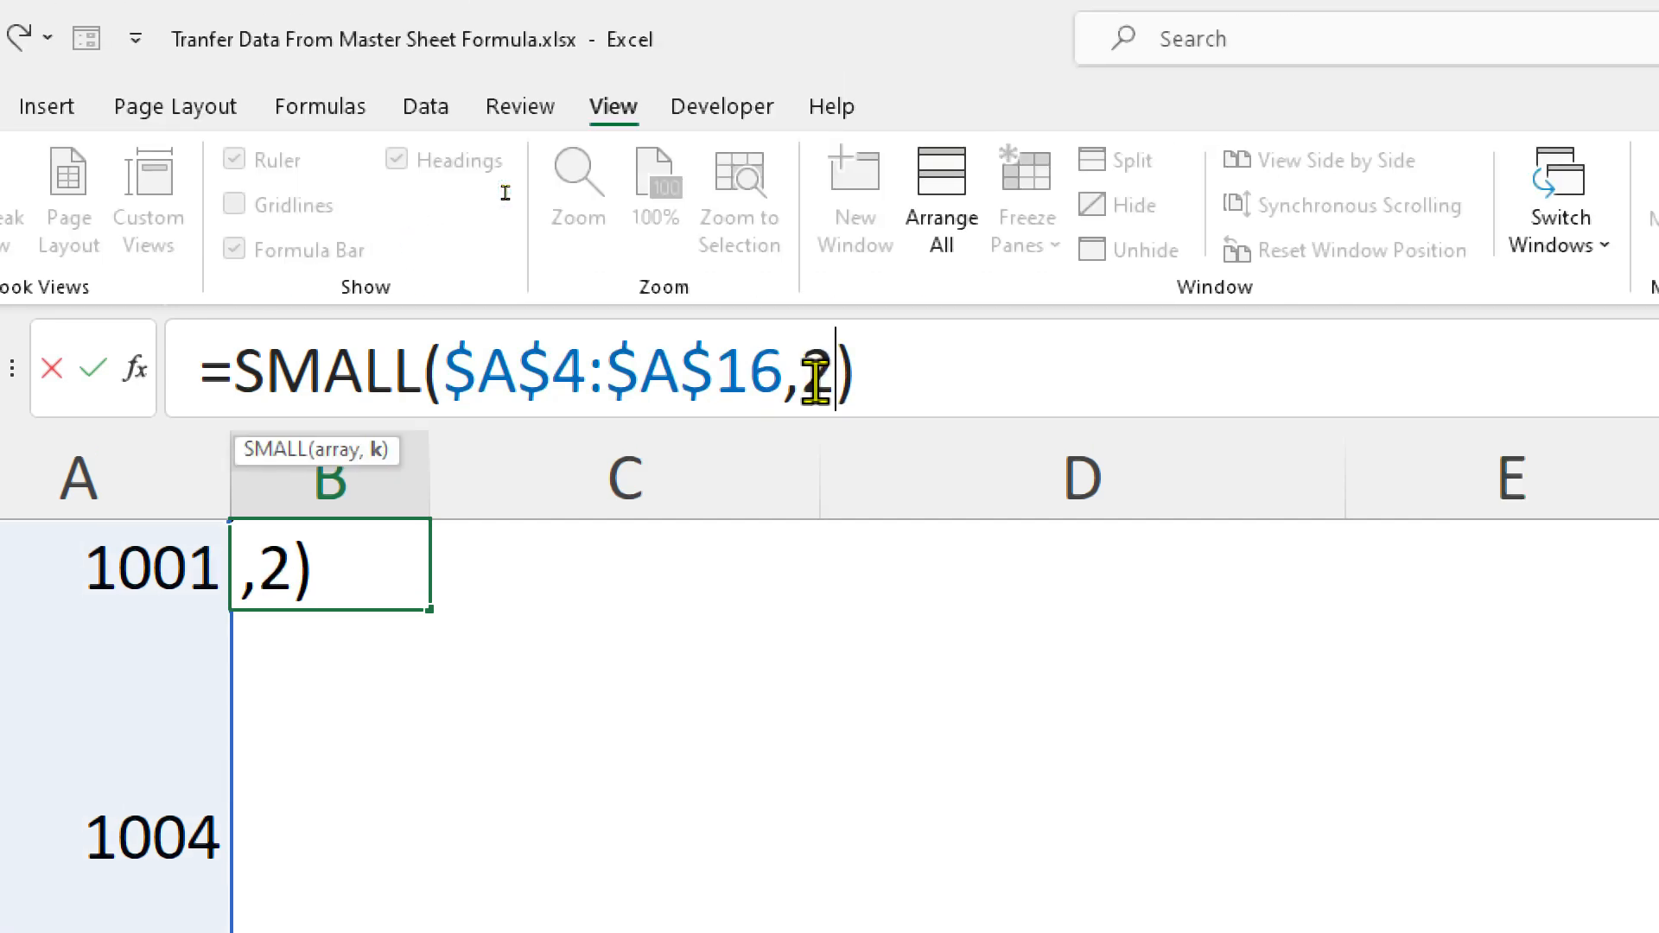
{"action": "key", "text": "Return"}
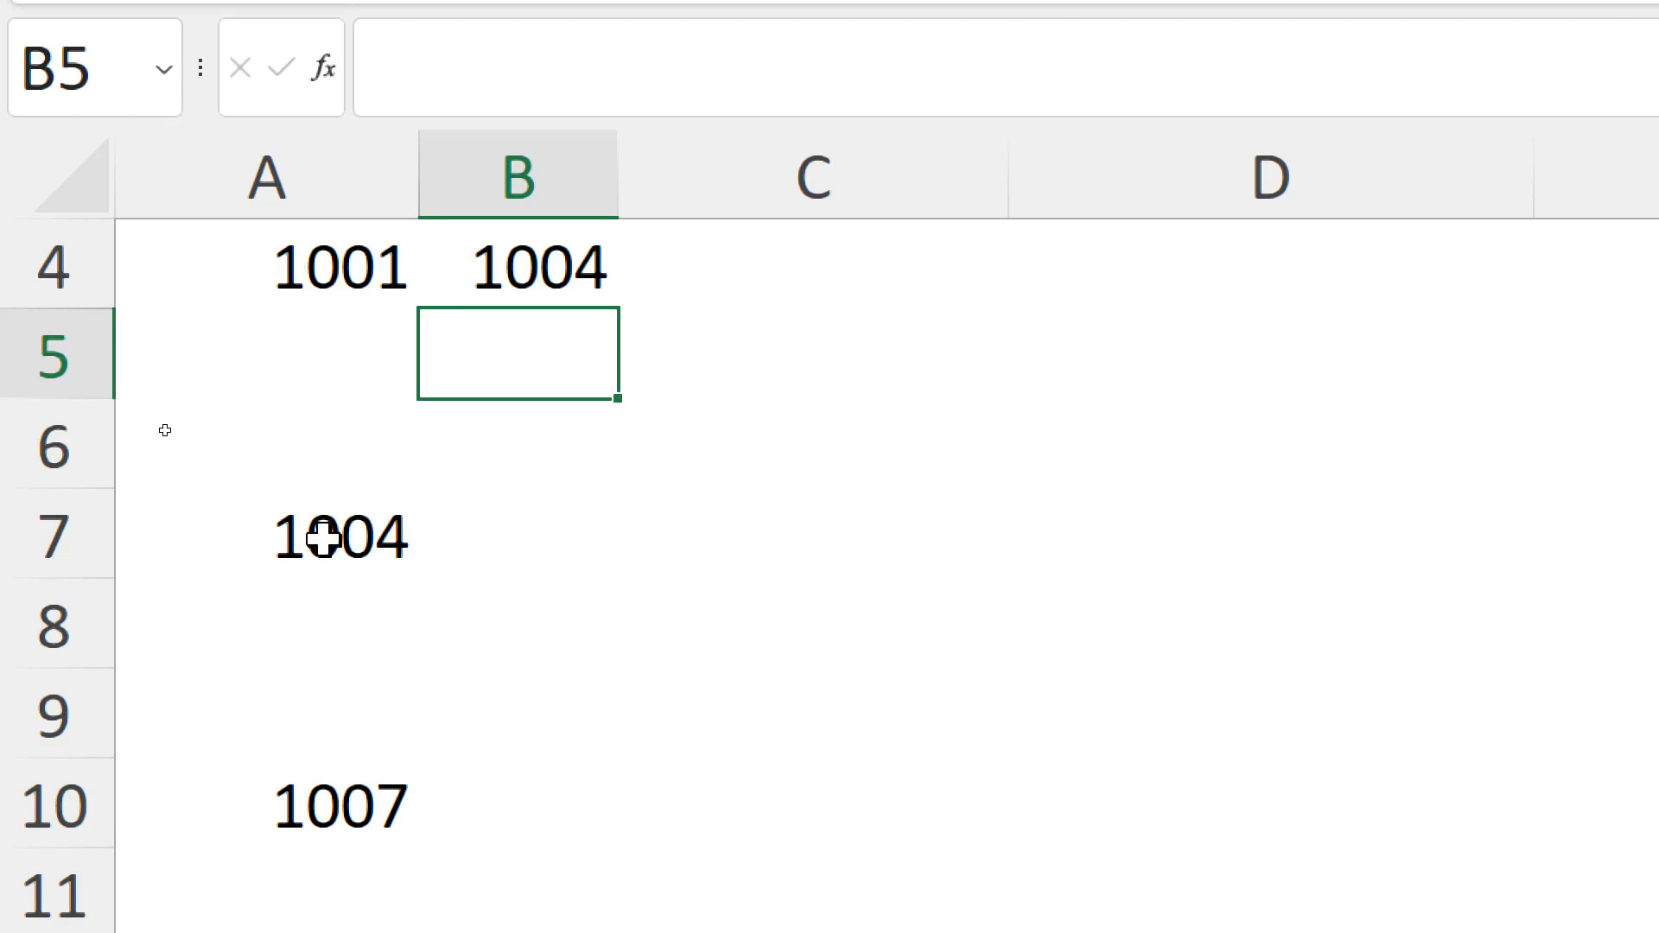
Replace the k argument of B4's SMALL formula with a ROWS function that references the range A4:A4.
{"action": "left_click", "coordinate": [537, 251]}
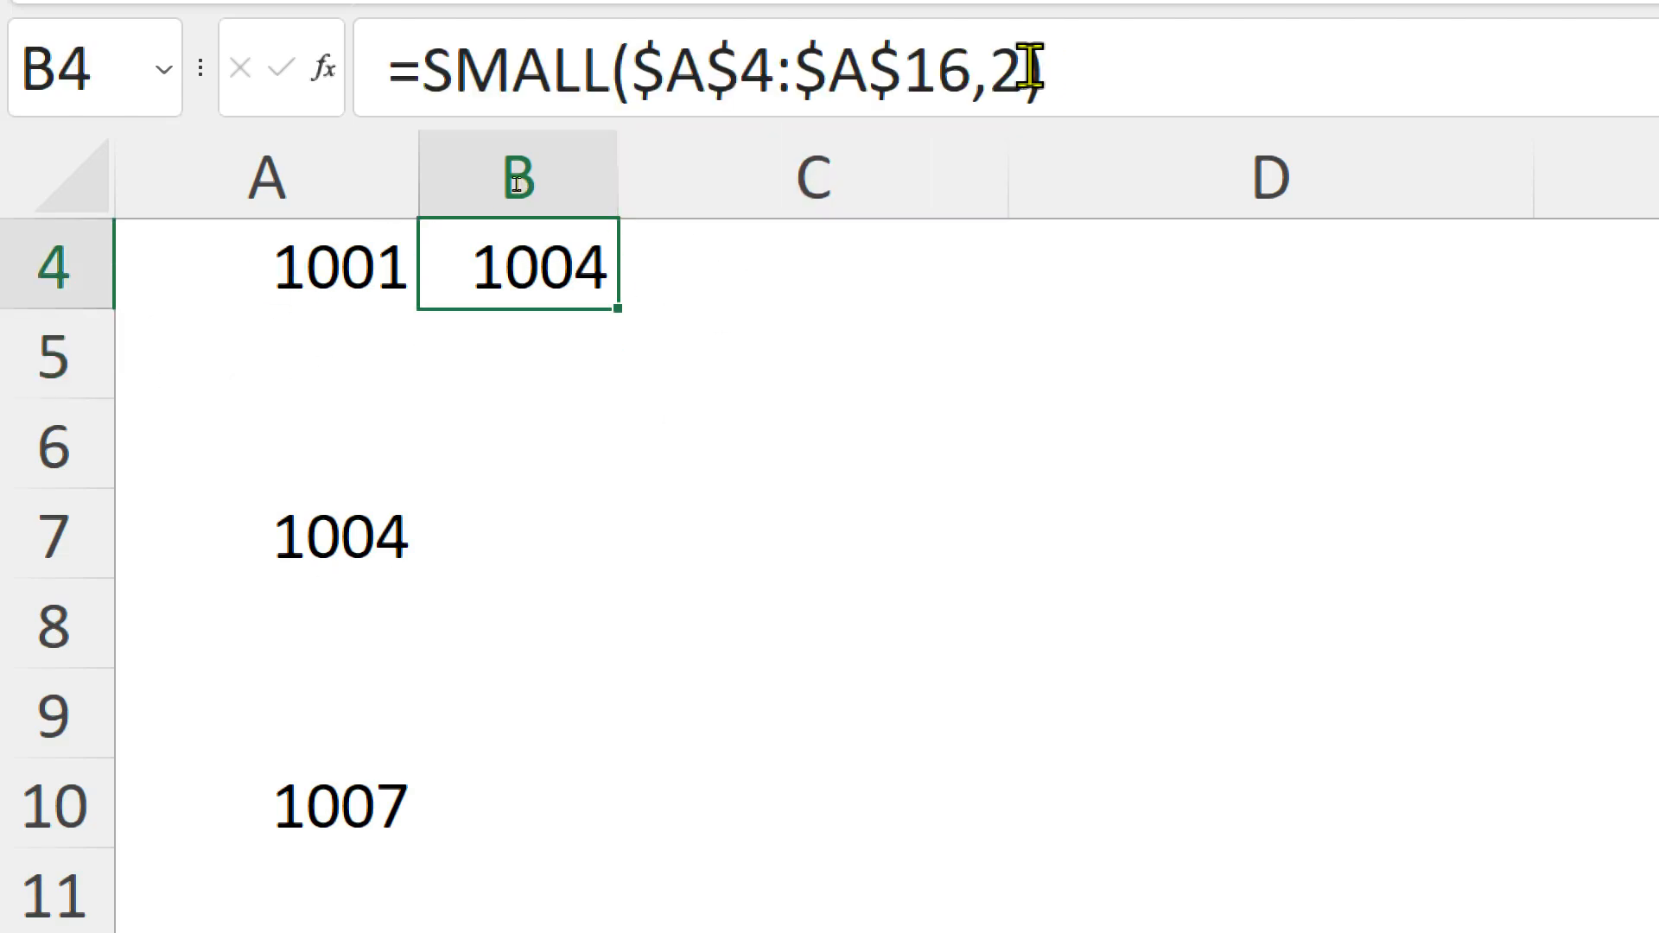
{"action": "left_click", "coordinate": [1021, 69]}
{"action": "double_click", "coordinate": [1017, 69]}
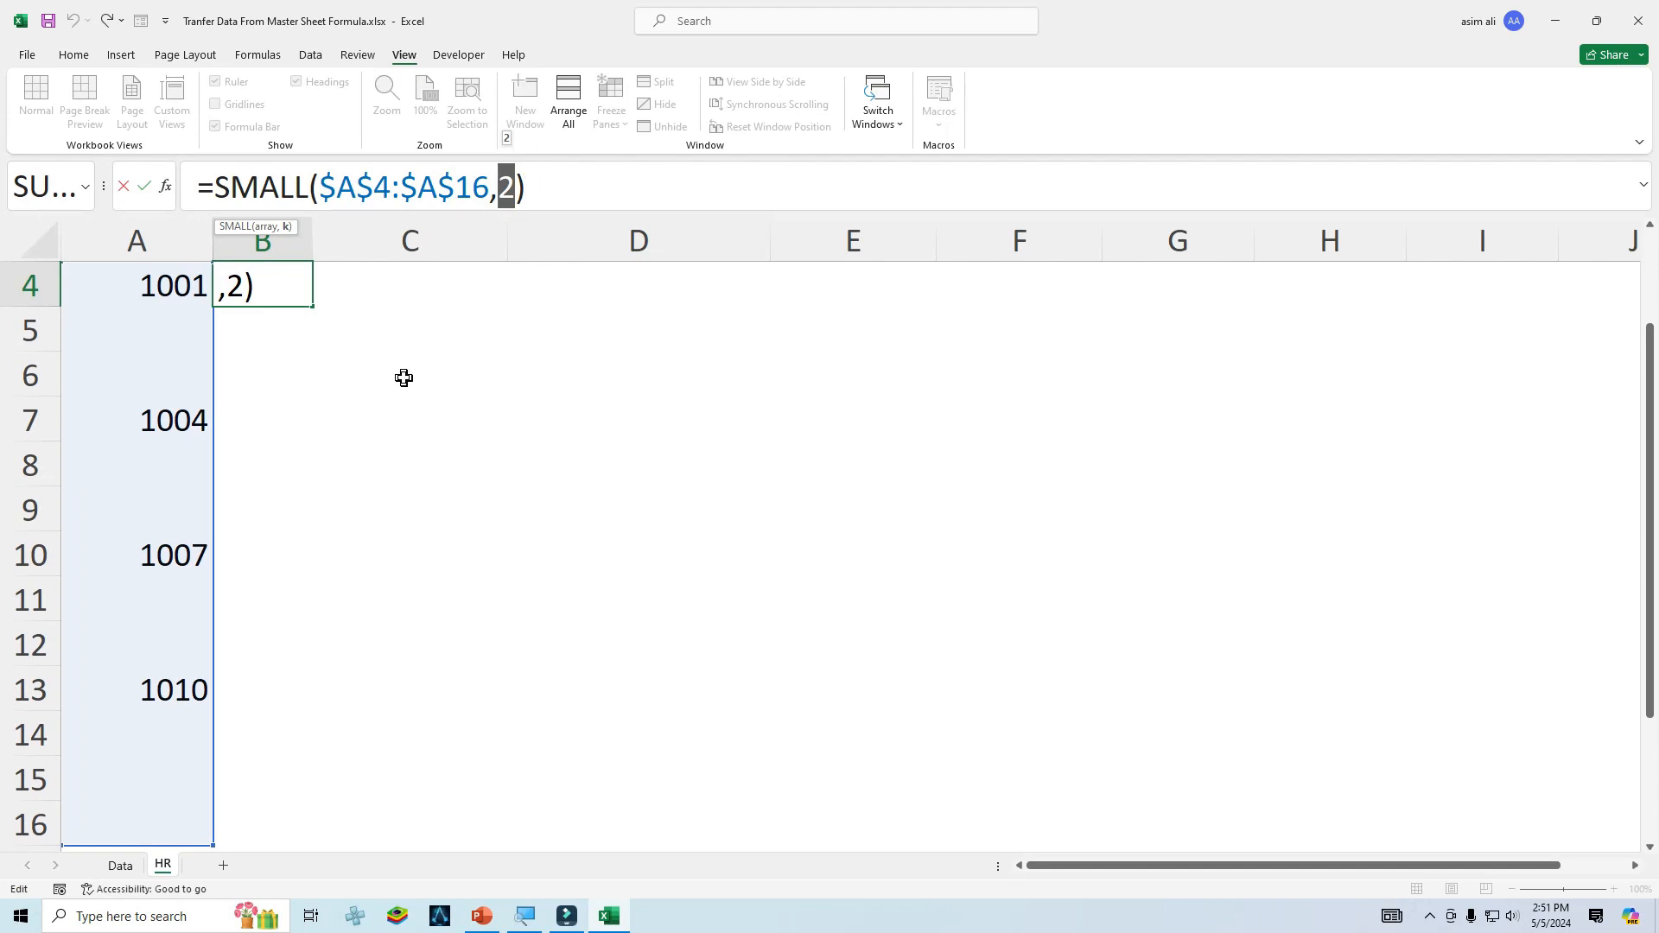
{"action": "scroll", "coordinate": [118, 297], "scroll_direction": "up", "scroll_amount": 1}
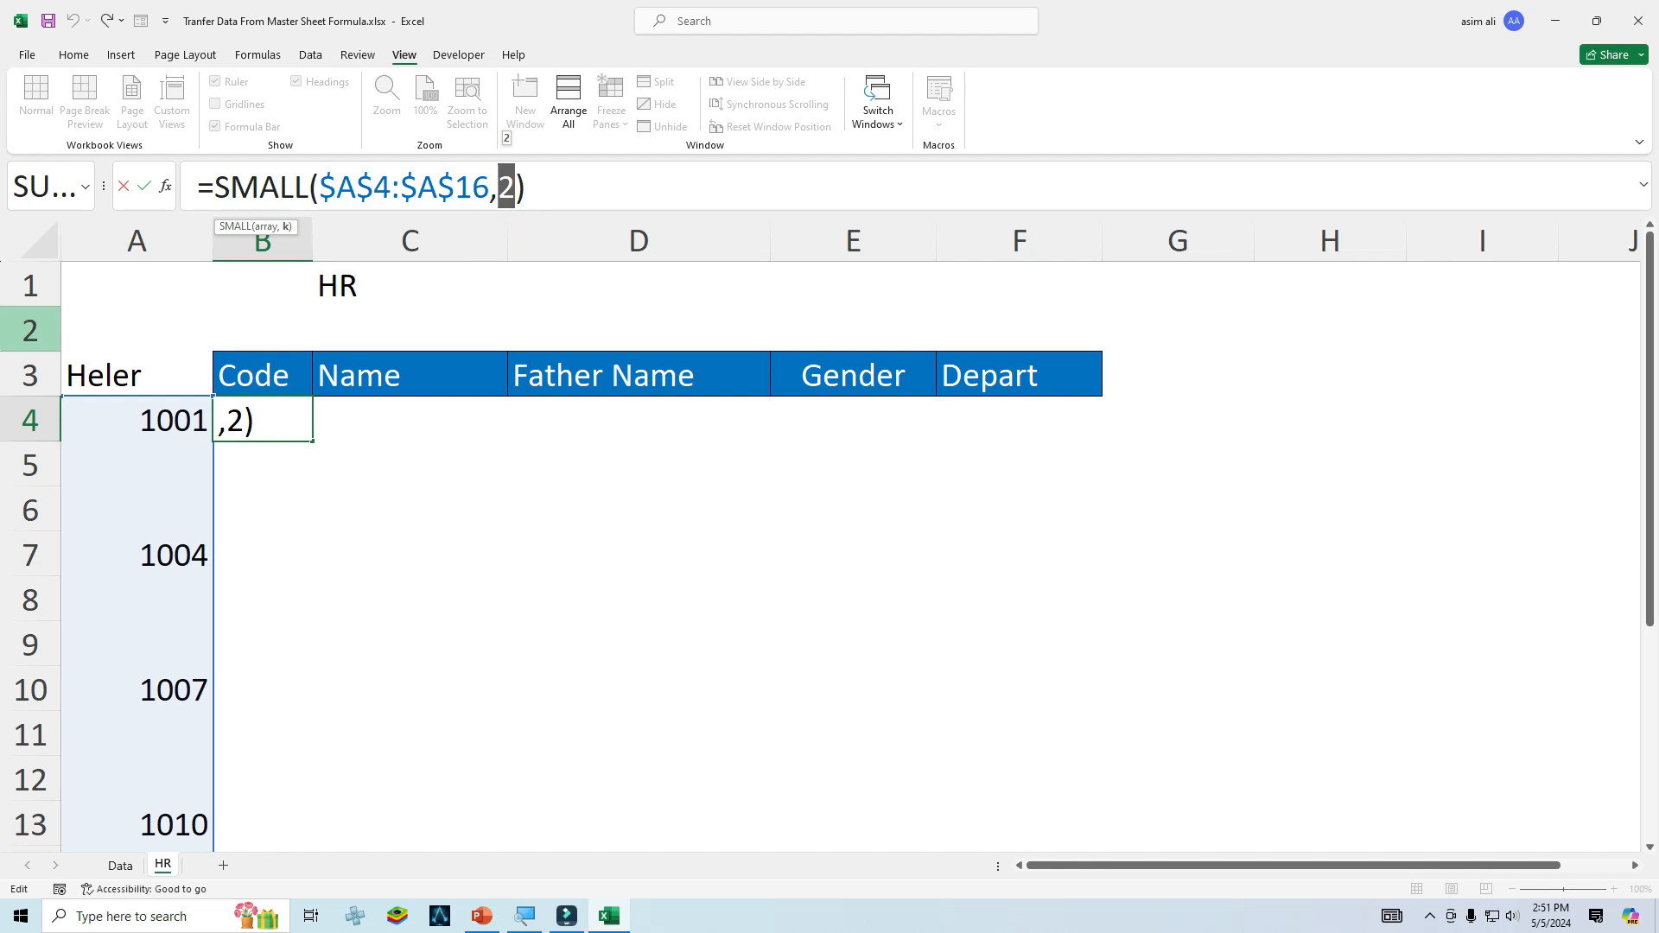
{"action": "type", "text": "row"}
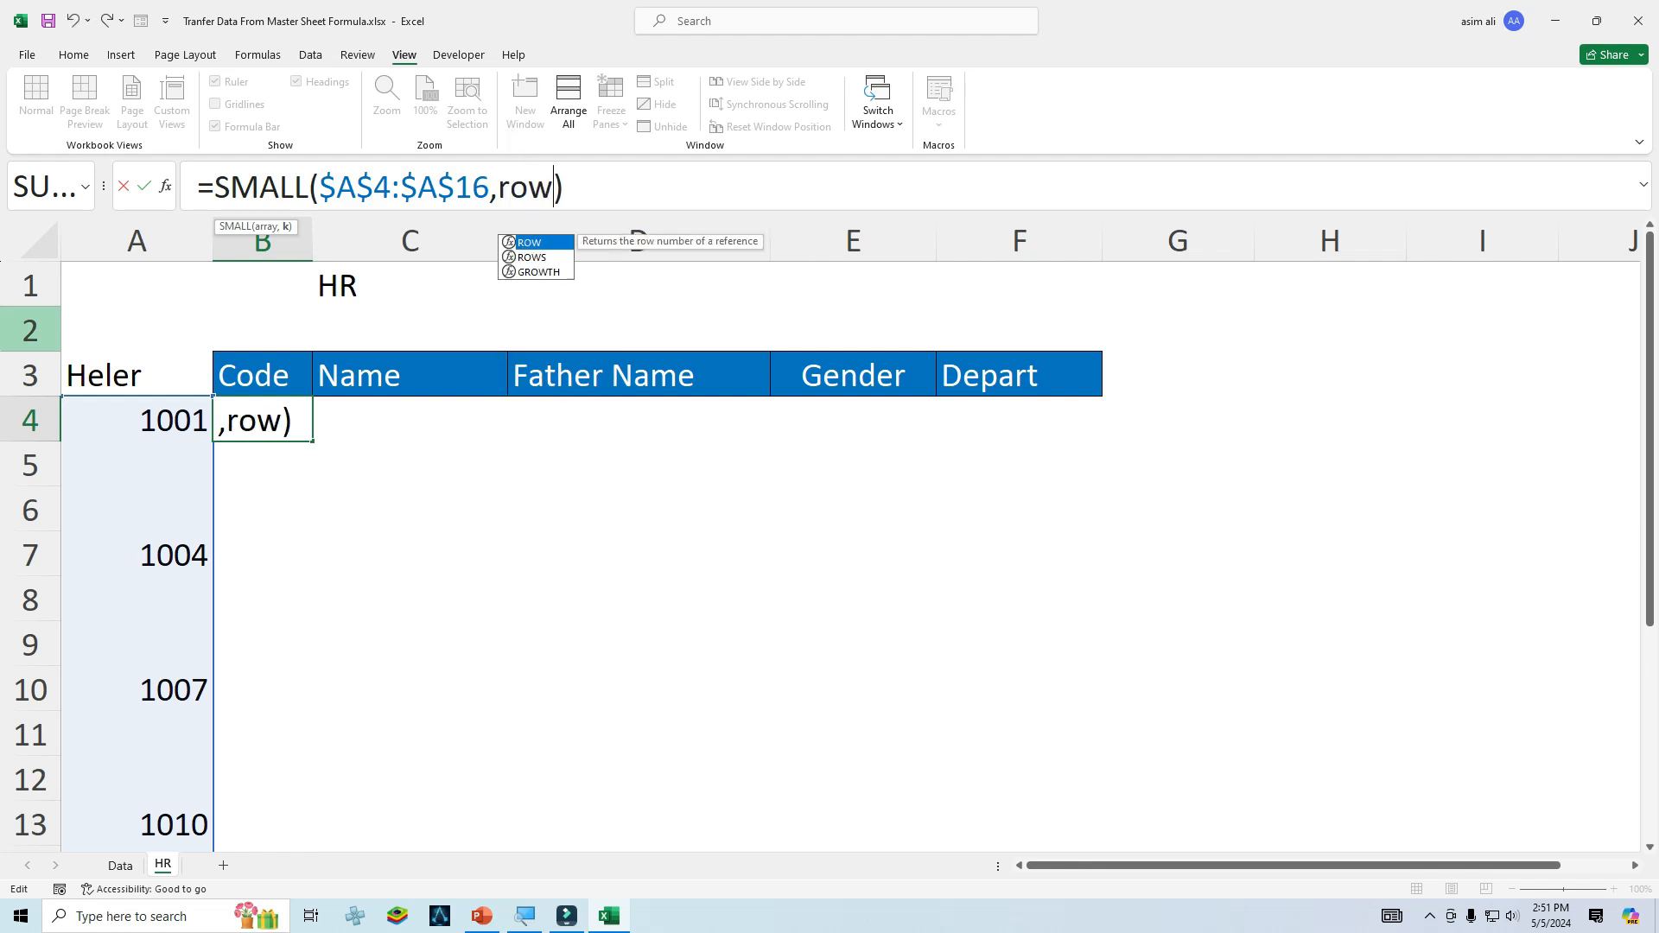
{"action": "type", "text": "s"}
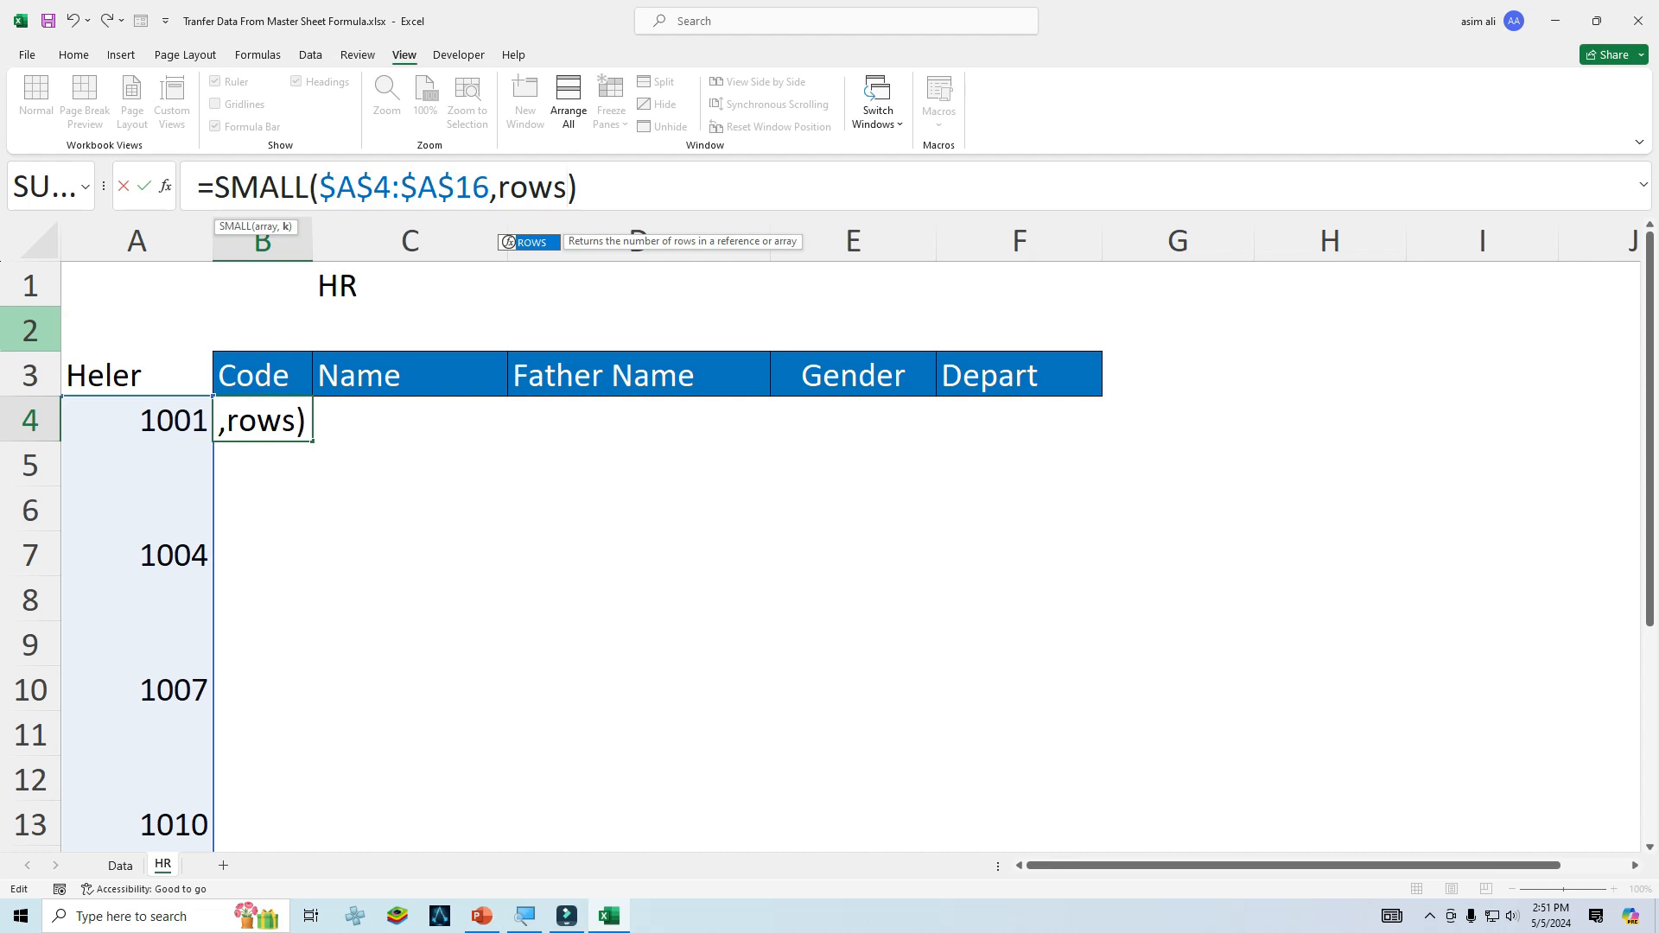
{"action": "type", "text": "("}
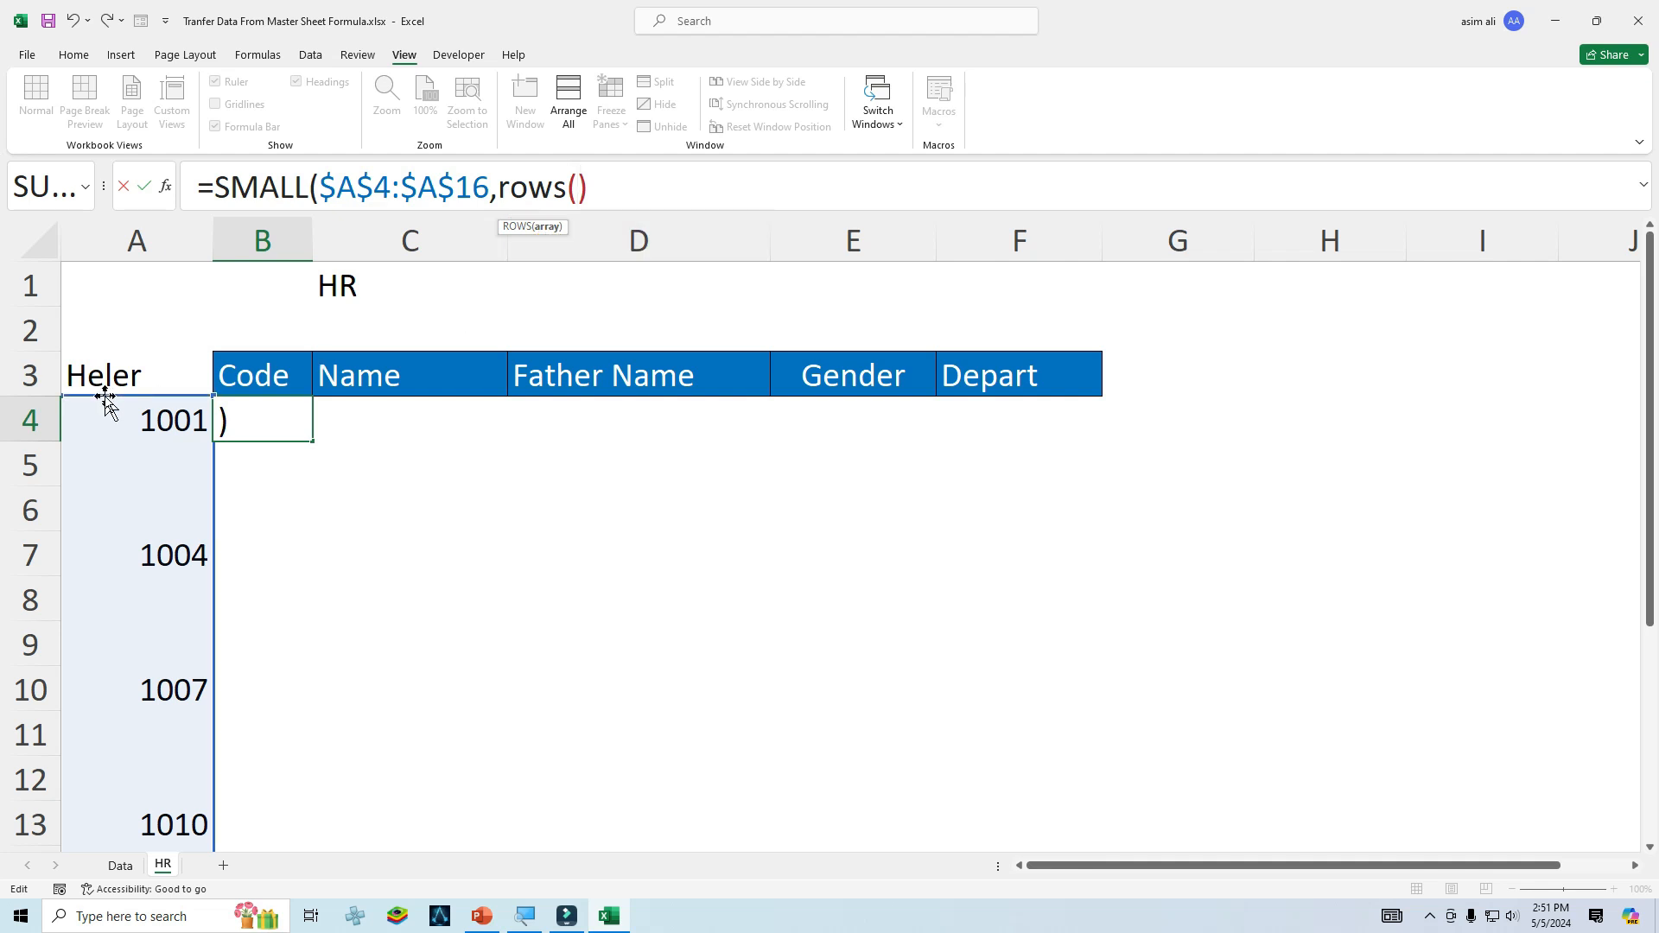
{"action": "left_click", "coordinate": [134, 421]}
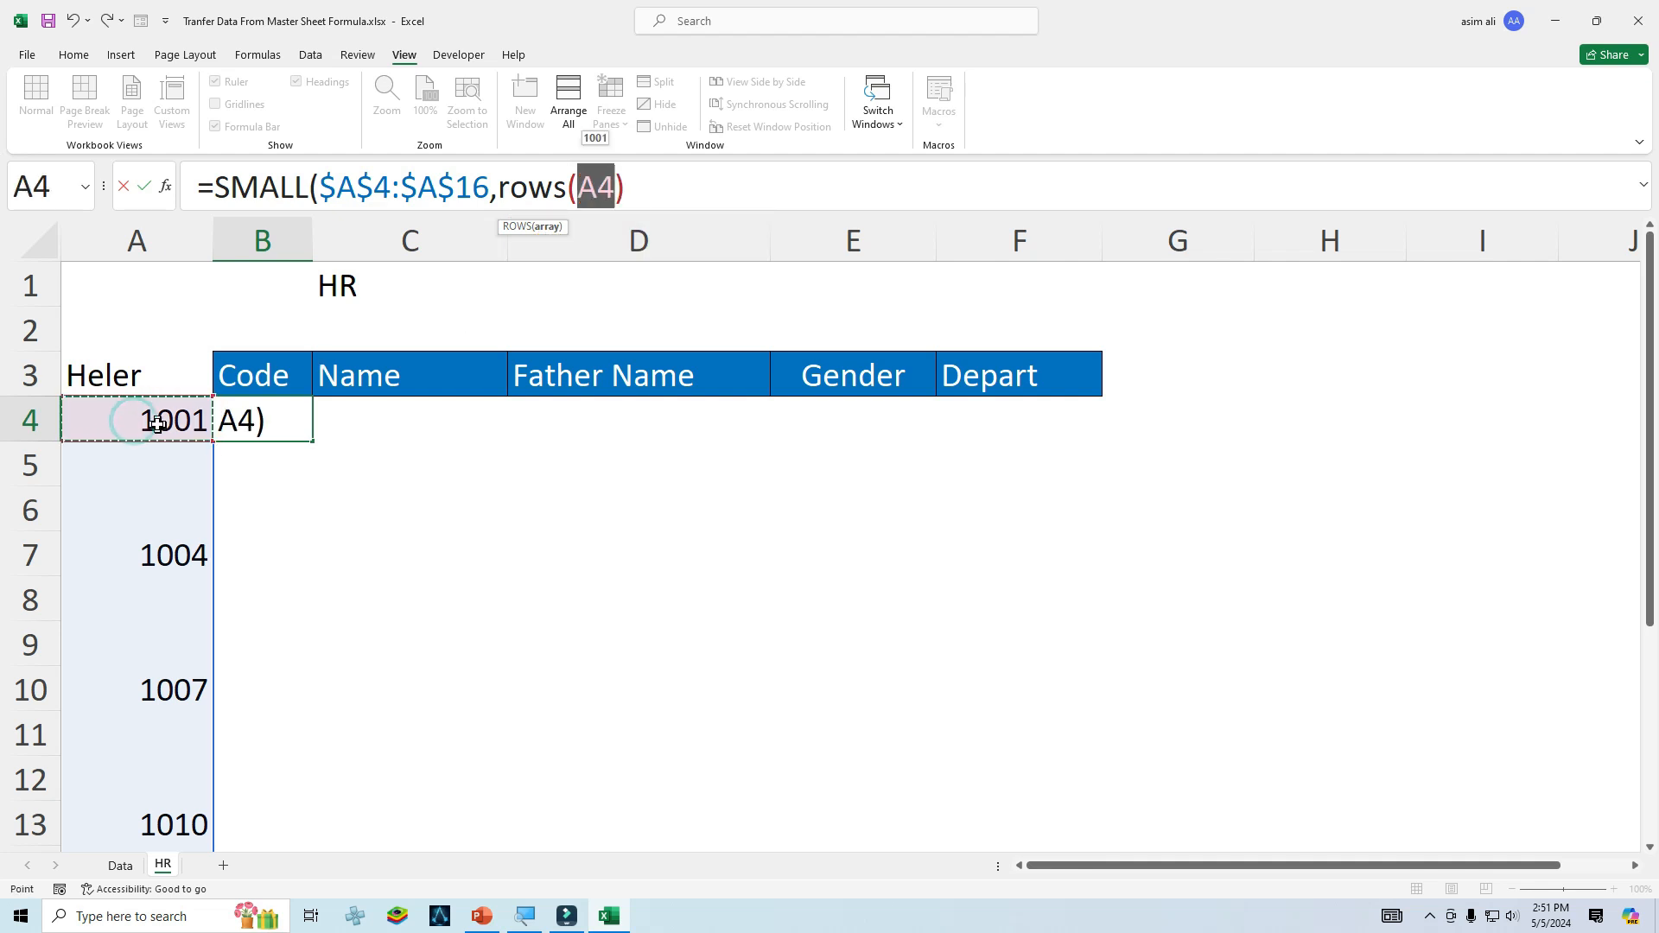
{"action": "key", "text": "F8"}
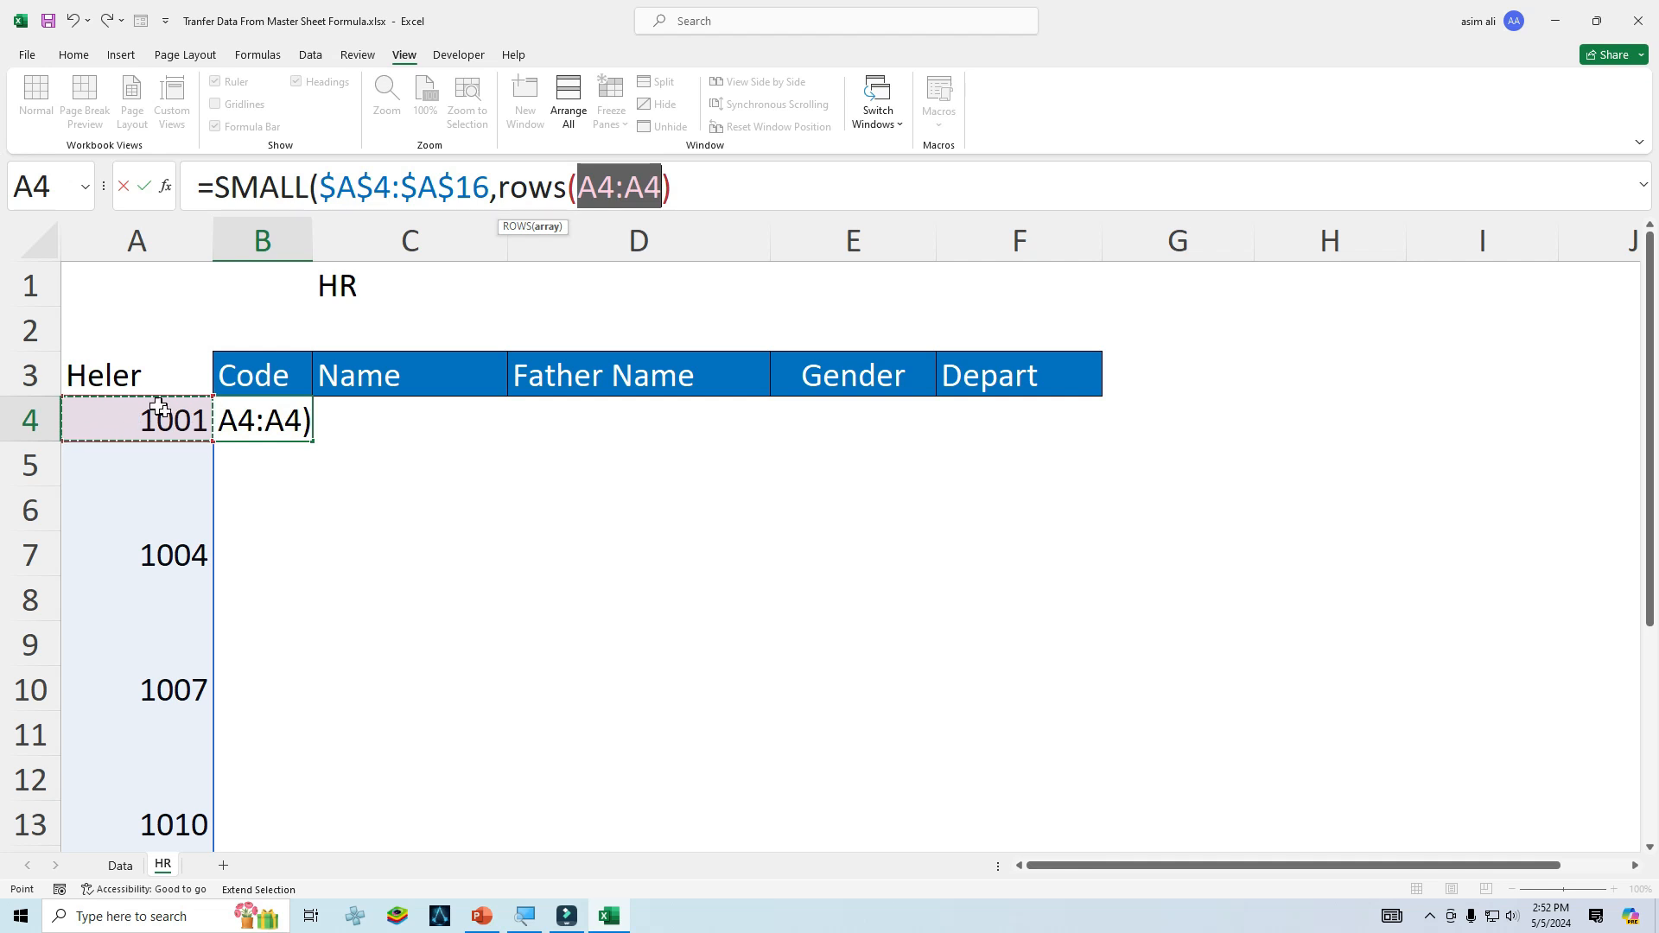
Lock the first reference inside ROWS as $A$4 and enter the finished formula =SMALL($A$4:$A$16,ROWS($A$4:A4)).
{"action": "left_click", "coordinate": [598, 200]}
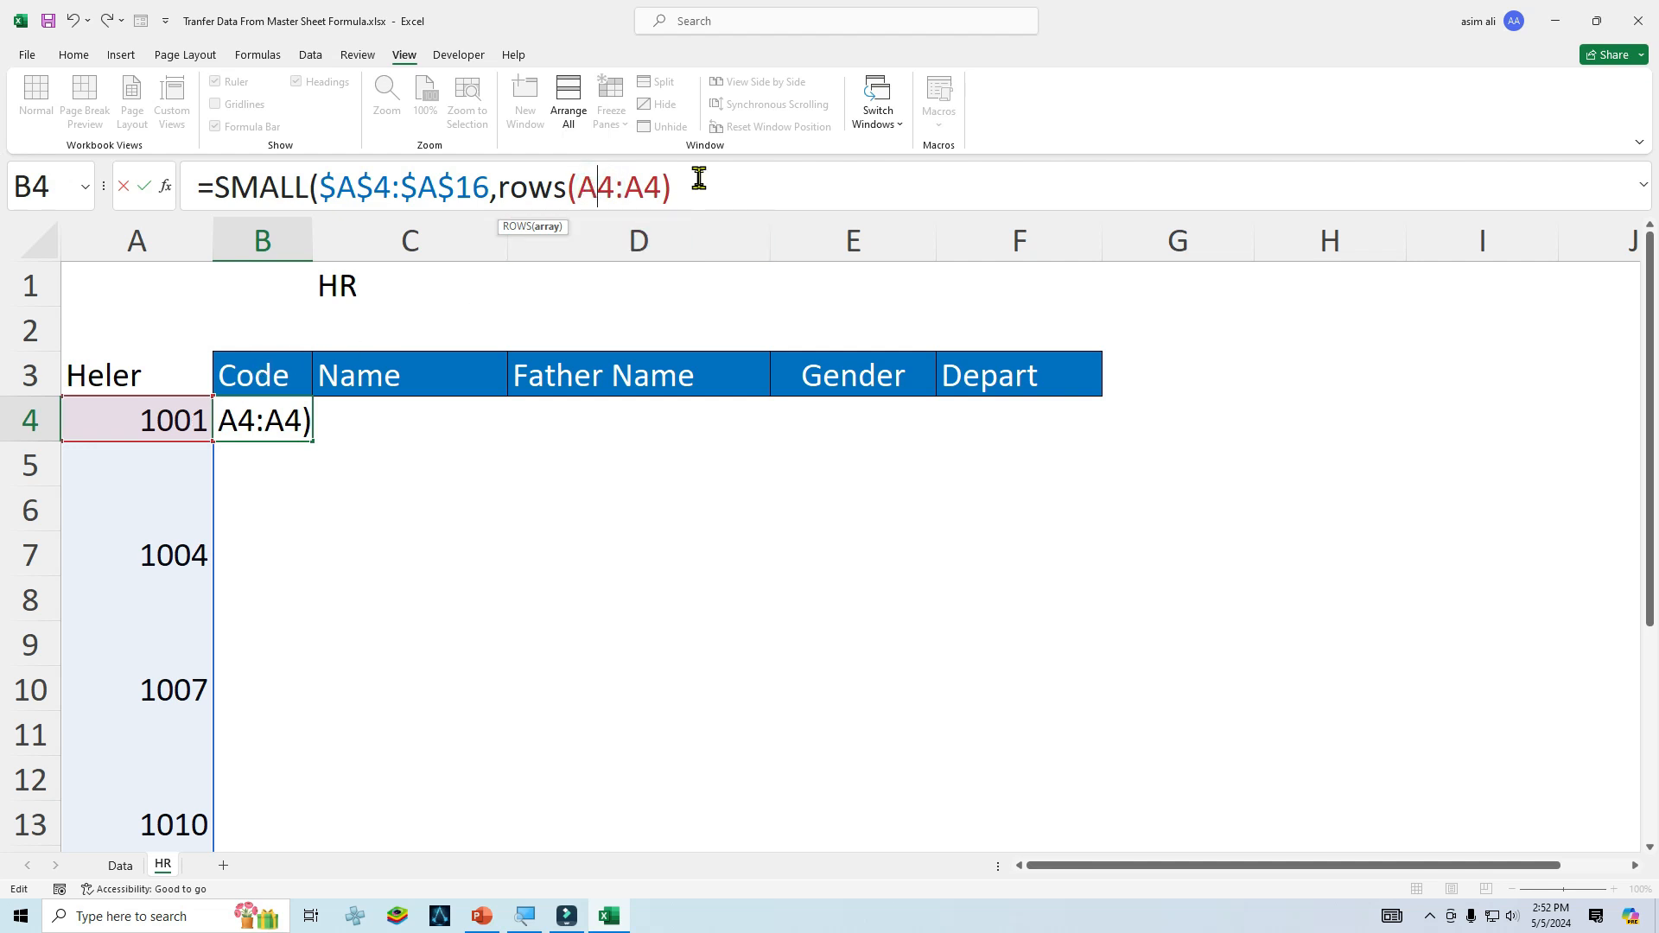
{"action": "key", "text": "F4"}
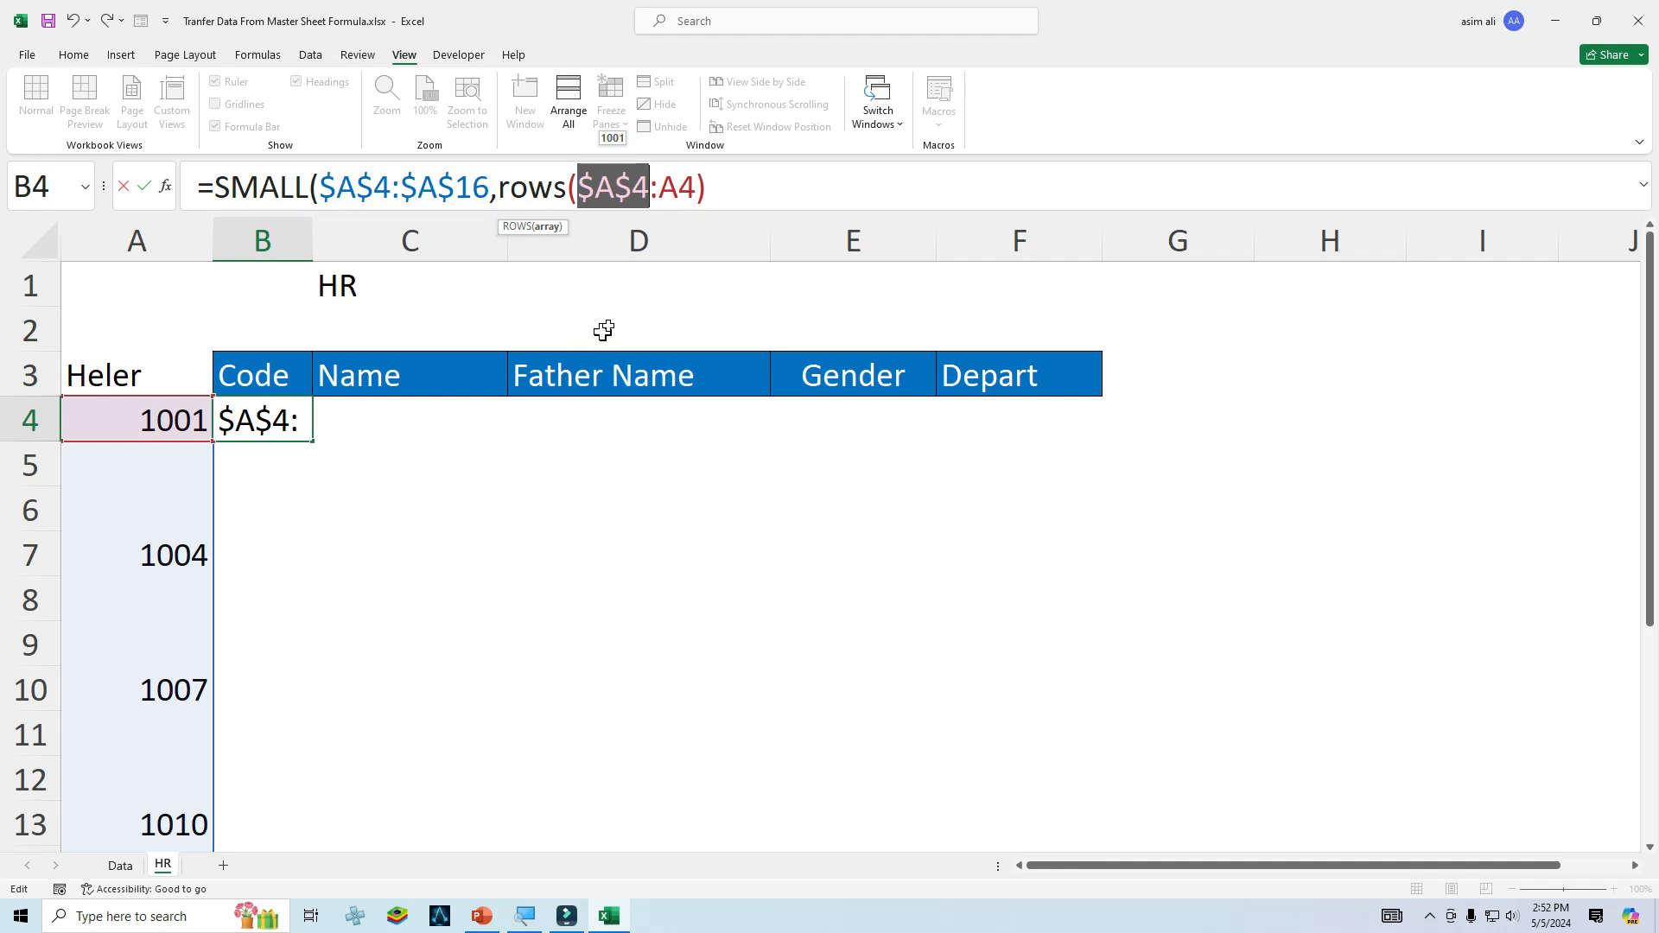
{"action": "left_click", "coordinate": [721, 191]}
{"action": "type", "text": ")"}
{"action": "key", "text": "Return"}
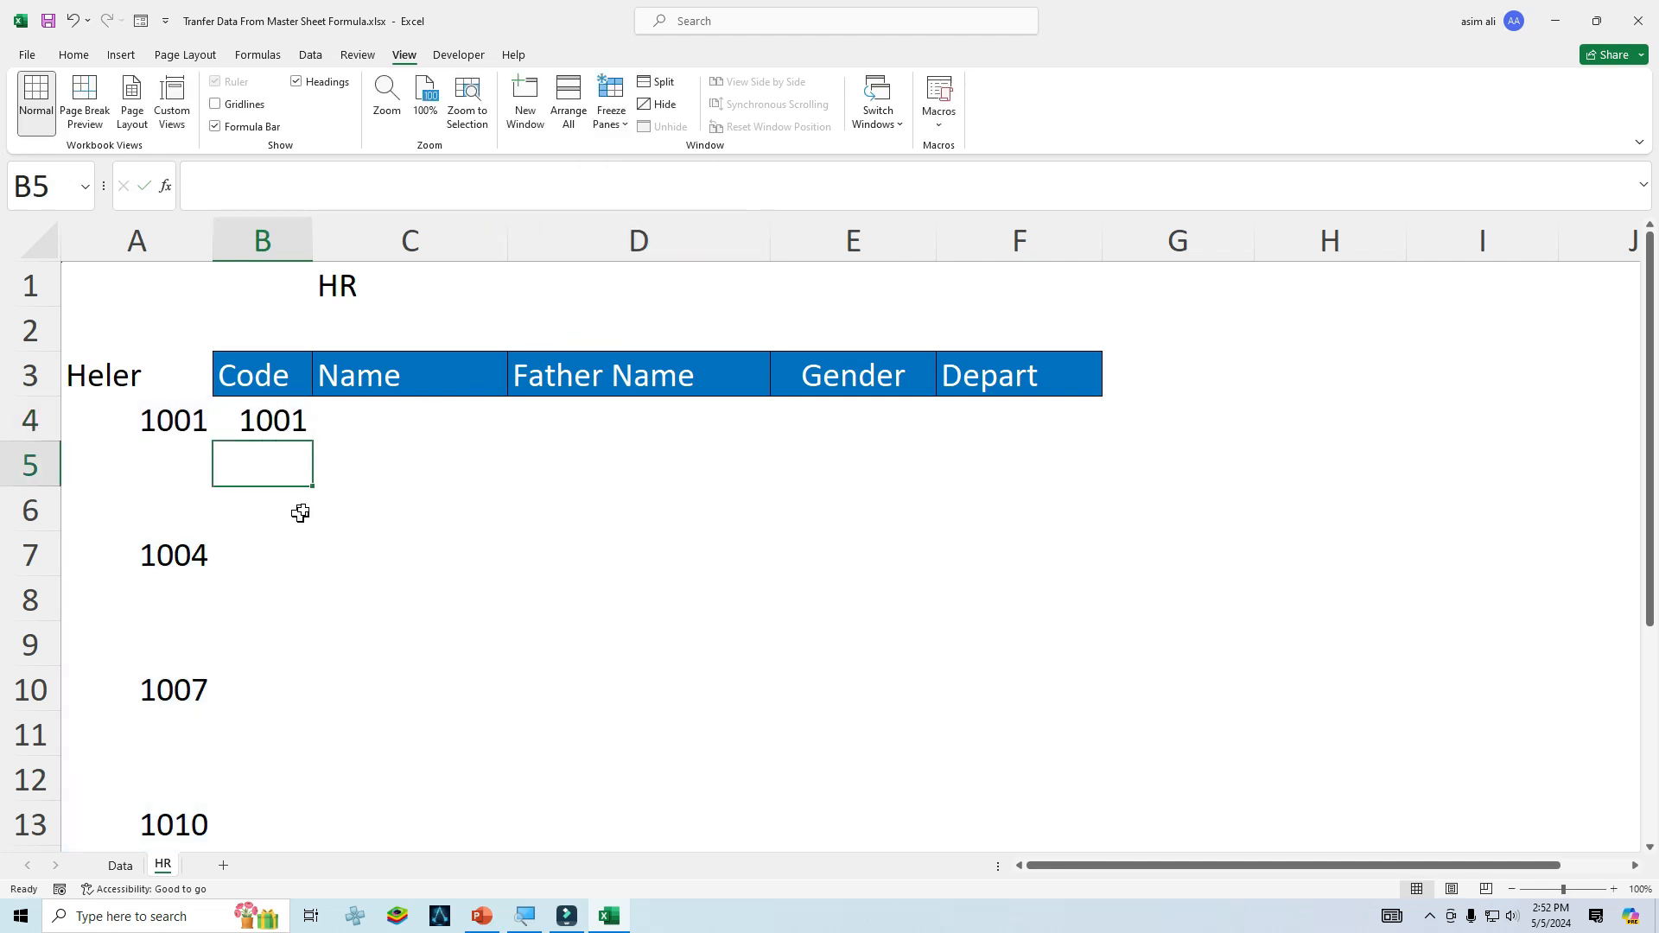
Fill the SMALL formula from B4 down the Code column to B16.
{"action": "left_click", "coordinate": [303, 432]}
{"action": "left_click_drag", "start_coordinate": [312, 445], "coordinate": [313, 485]}
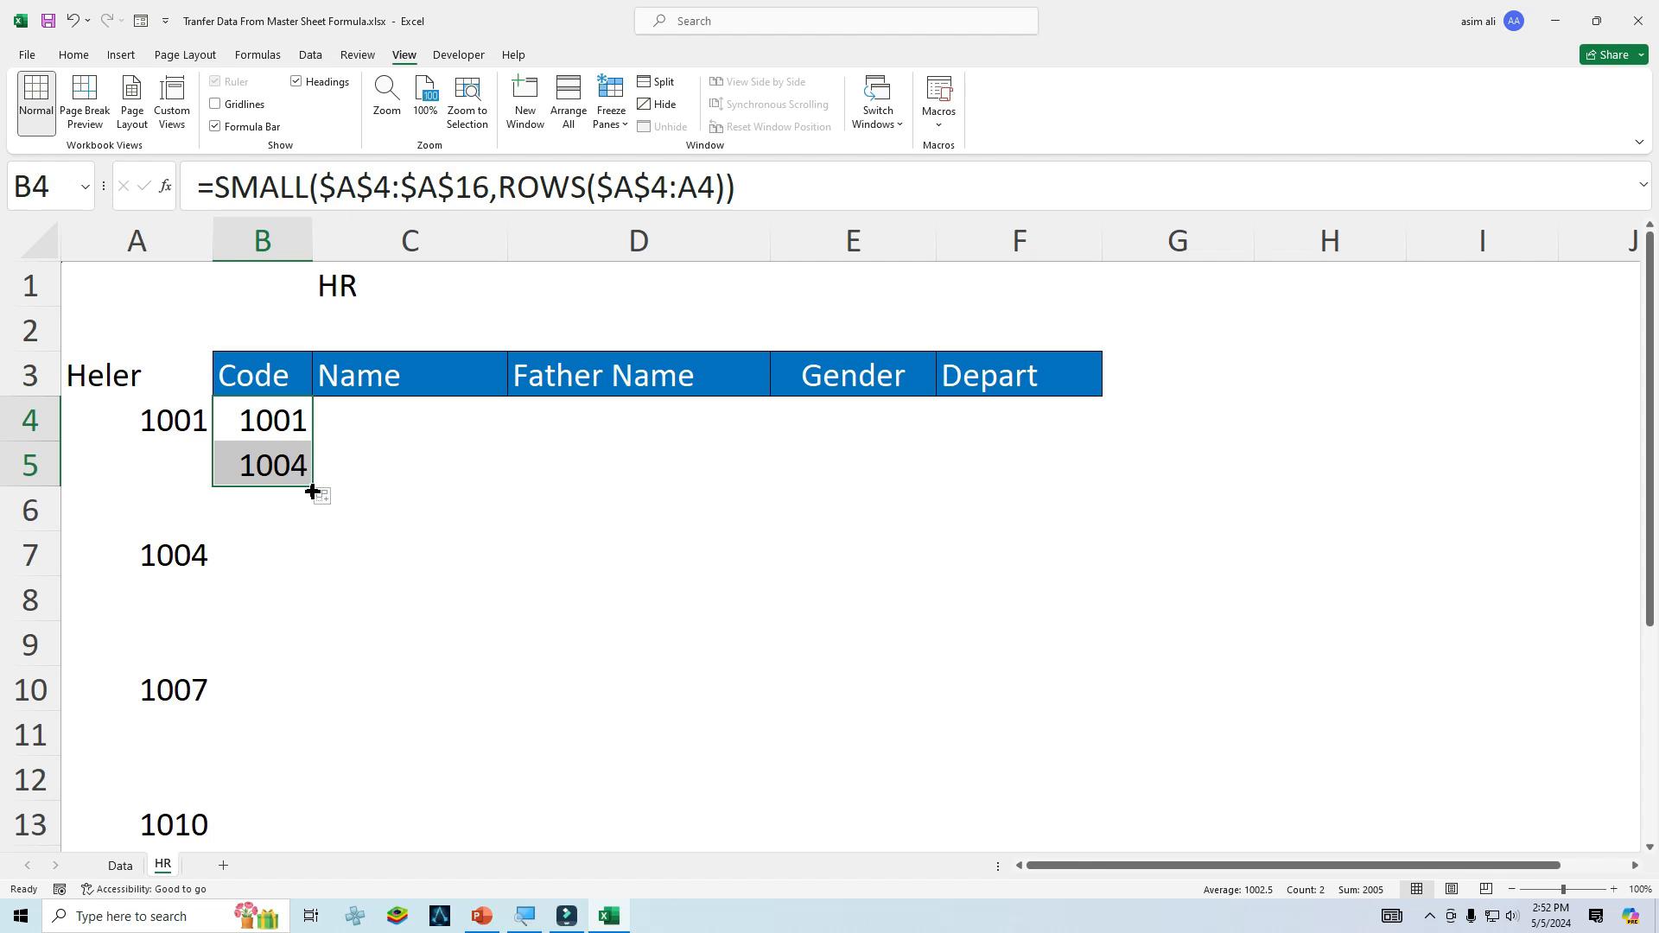
{"action": "left_click_drag", "start_coordinate": [312, 489], "coordinate": [307, 293]}
{"action": "double_click", "coordinate": [314, 307]}
{"action": "scroll", "coordinate": [329, 346], "scroll_direction": "up", "scroll_amount": 2}
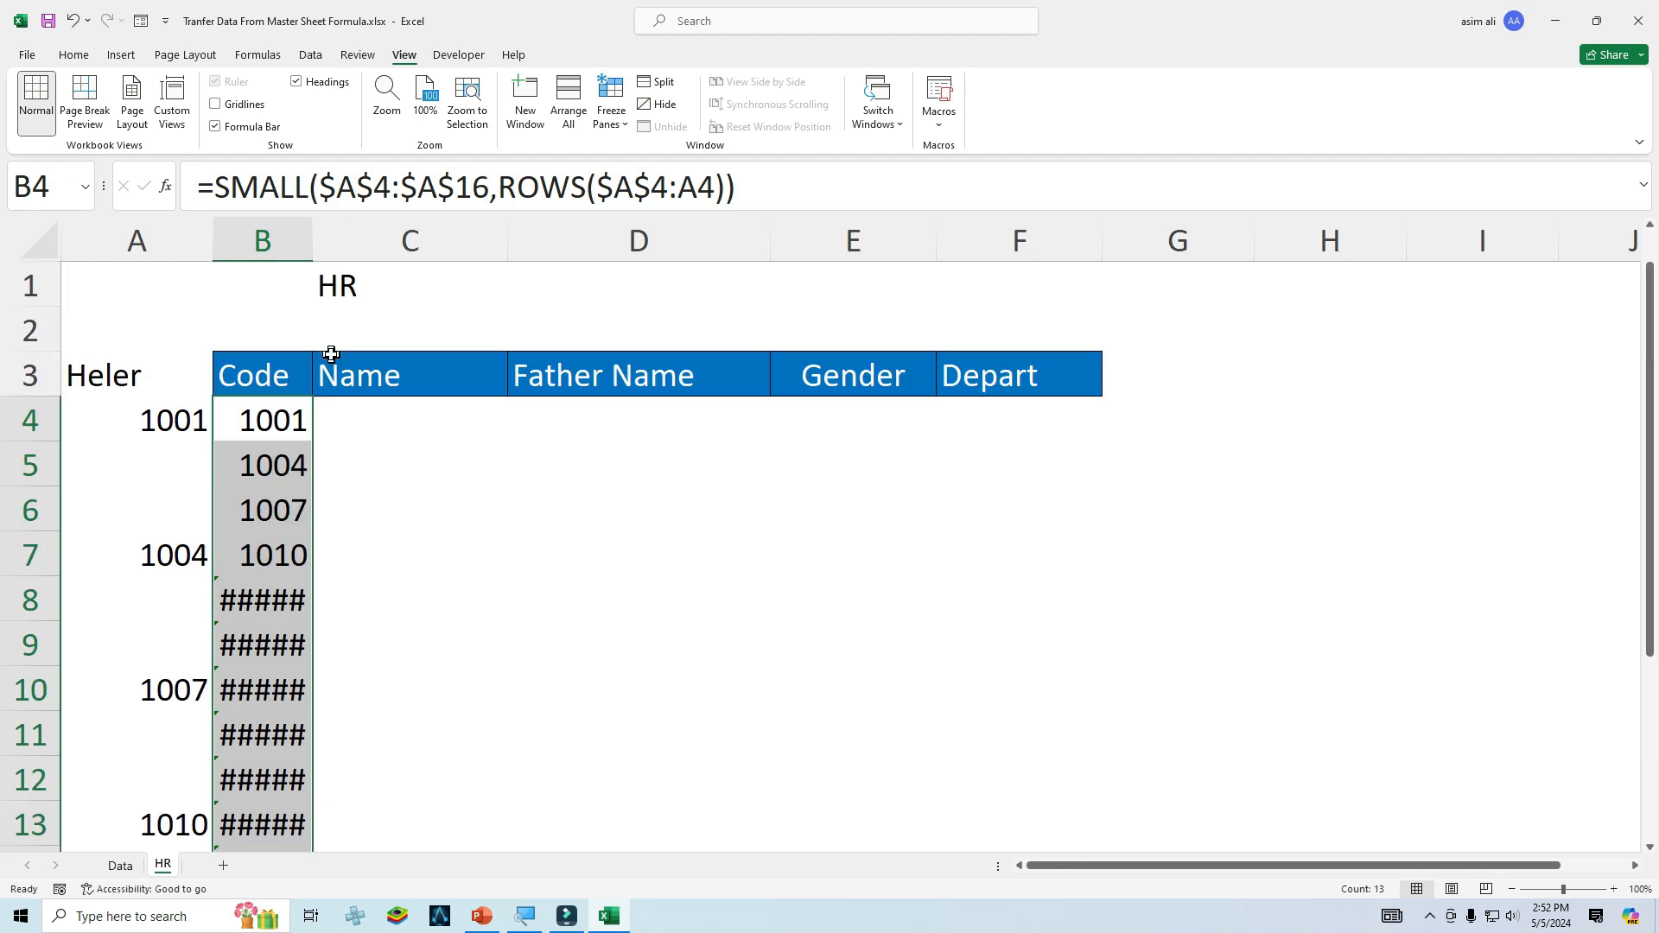
Wrap B4's SMALL formula in IFERROR with an empty string "" as the value if error.
{"action": "left_click", "coordinate": [227, 188]}
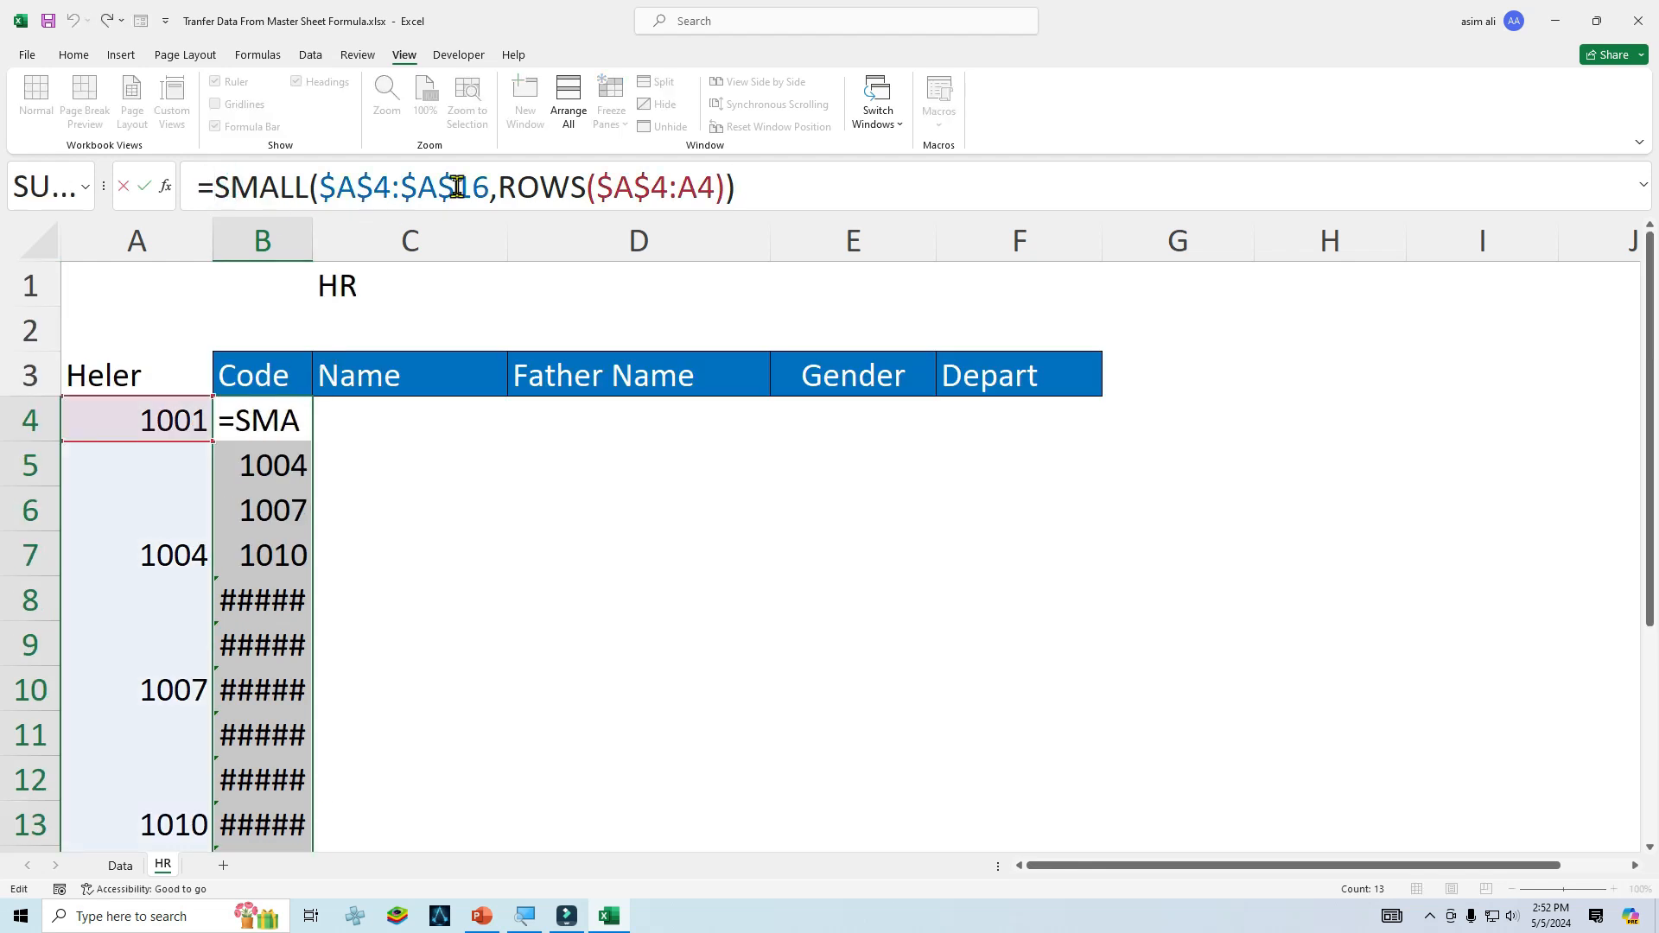
{"action": "type", "text": "ife"}
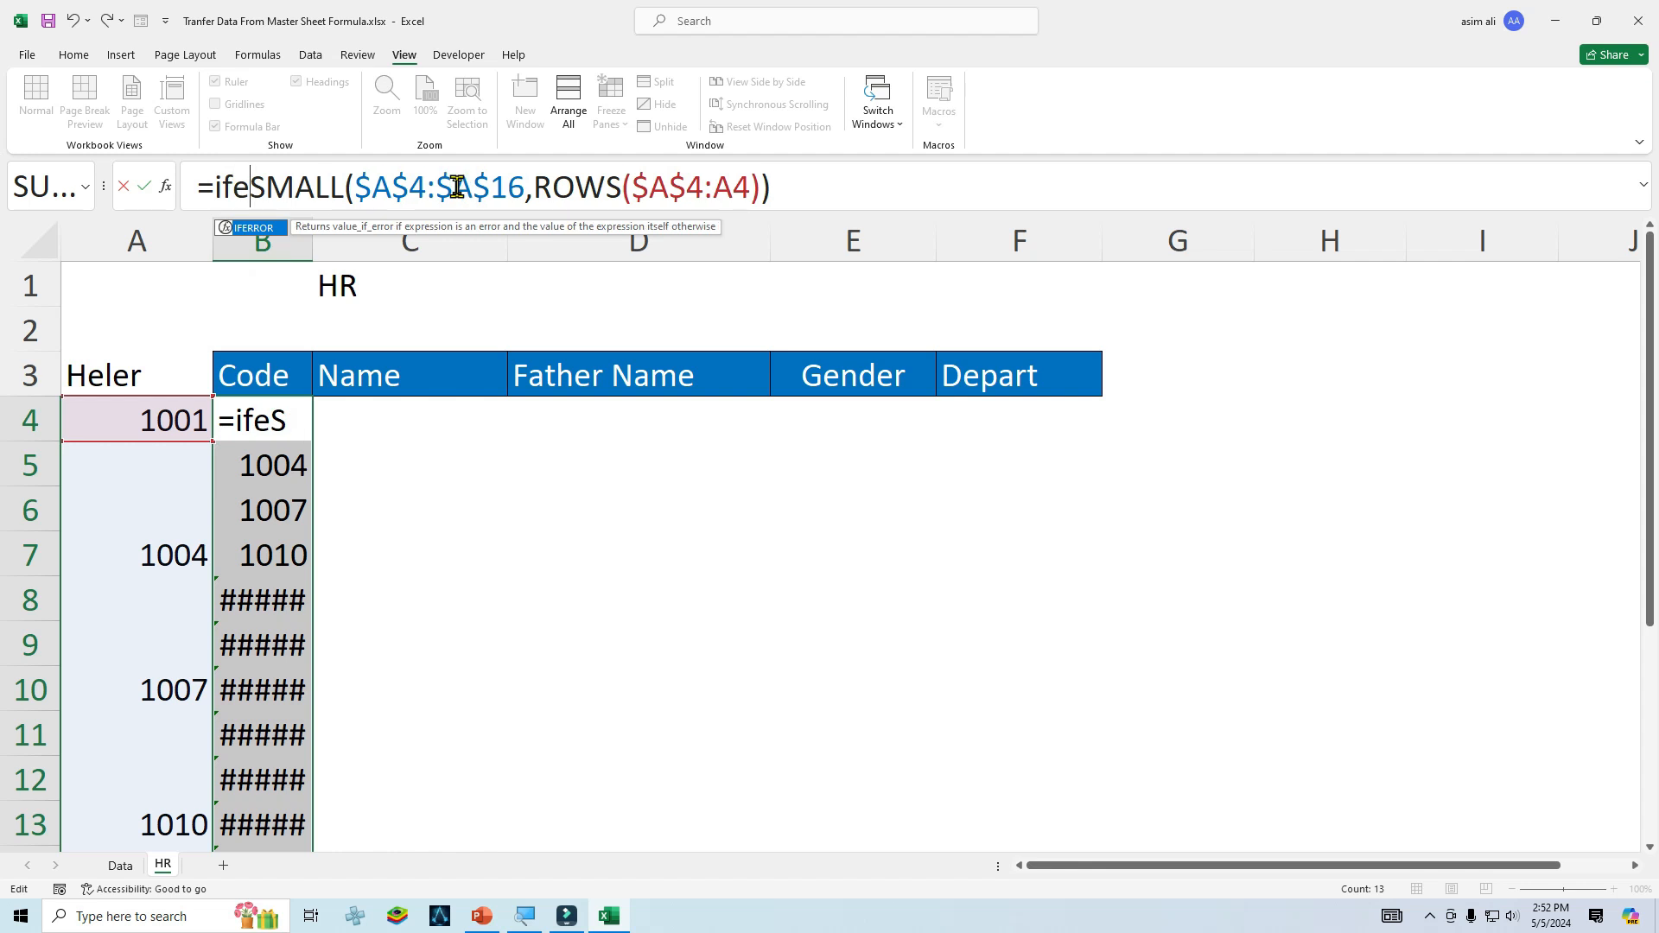
{"action": "key", "text": "Tab"}
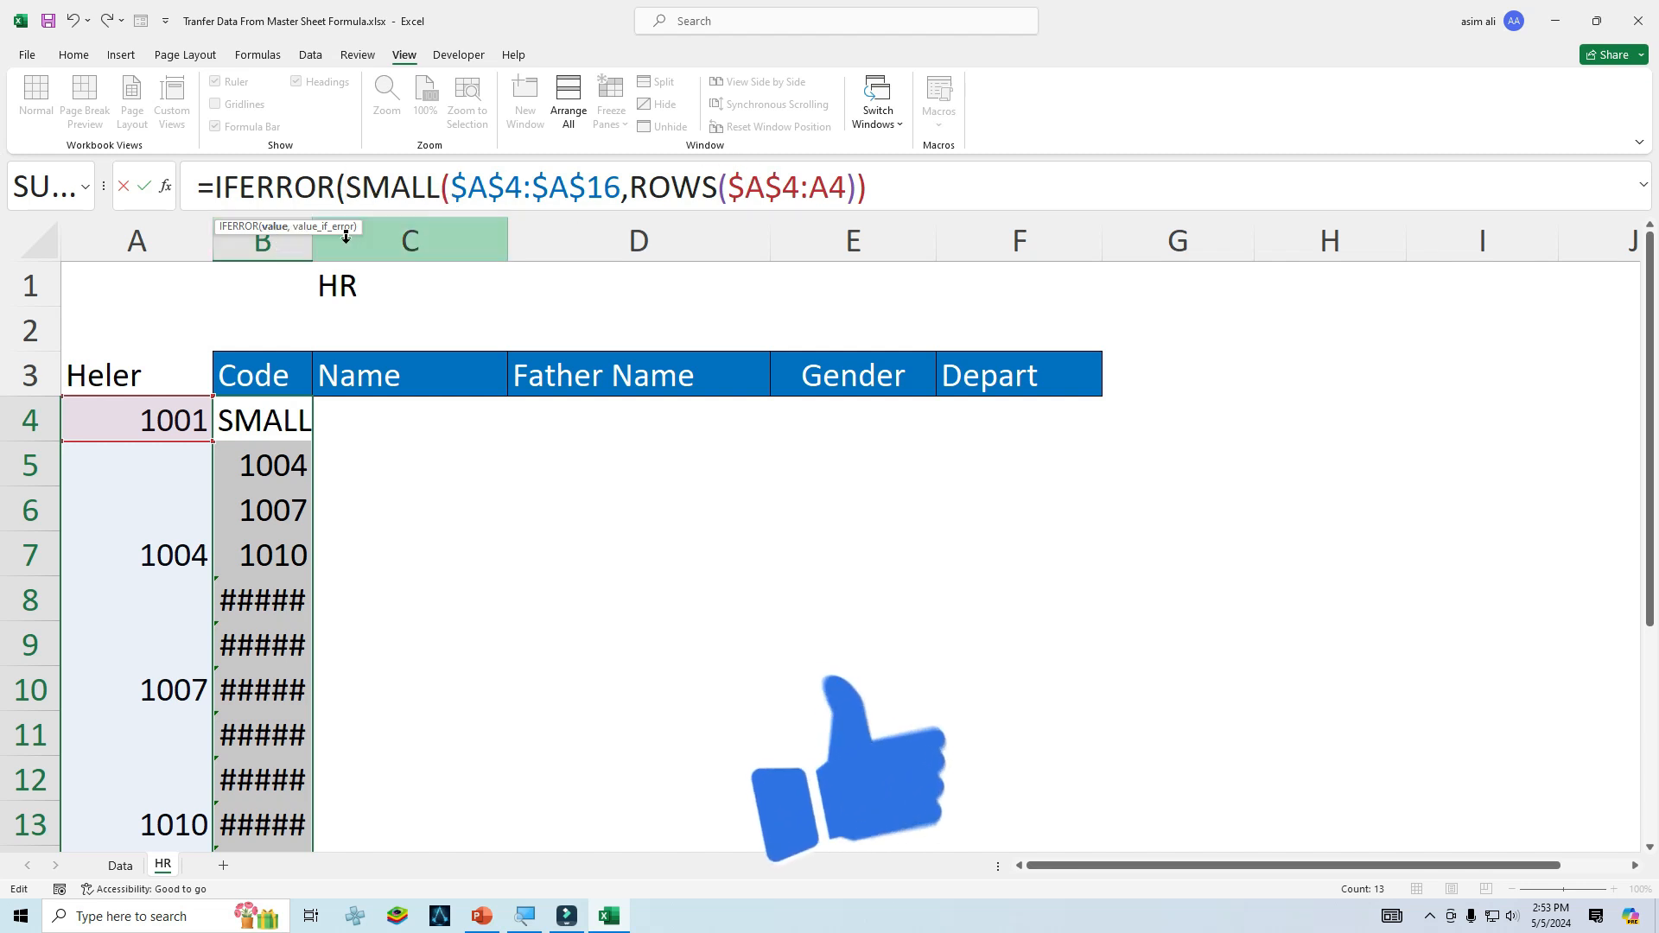
{"action": "left_click", "coordinate": [877, 186]}
{"action": "type", "text": ","}
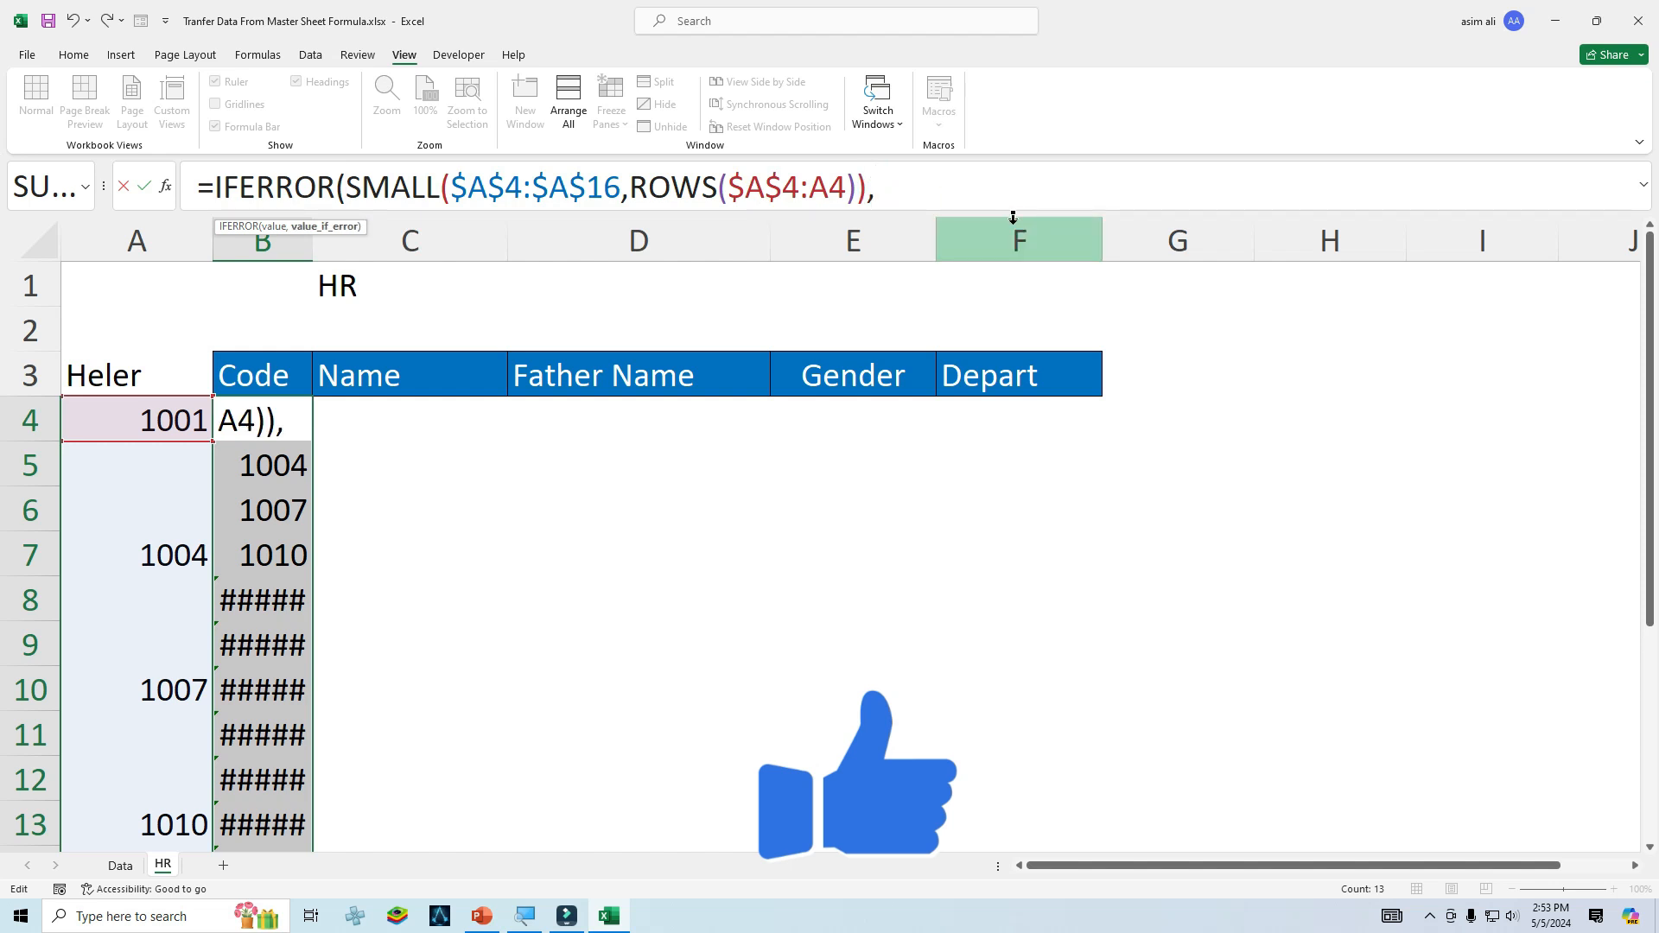
{"action": "type", "text": "\"\""}
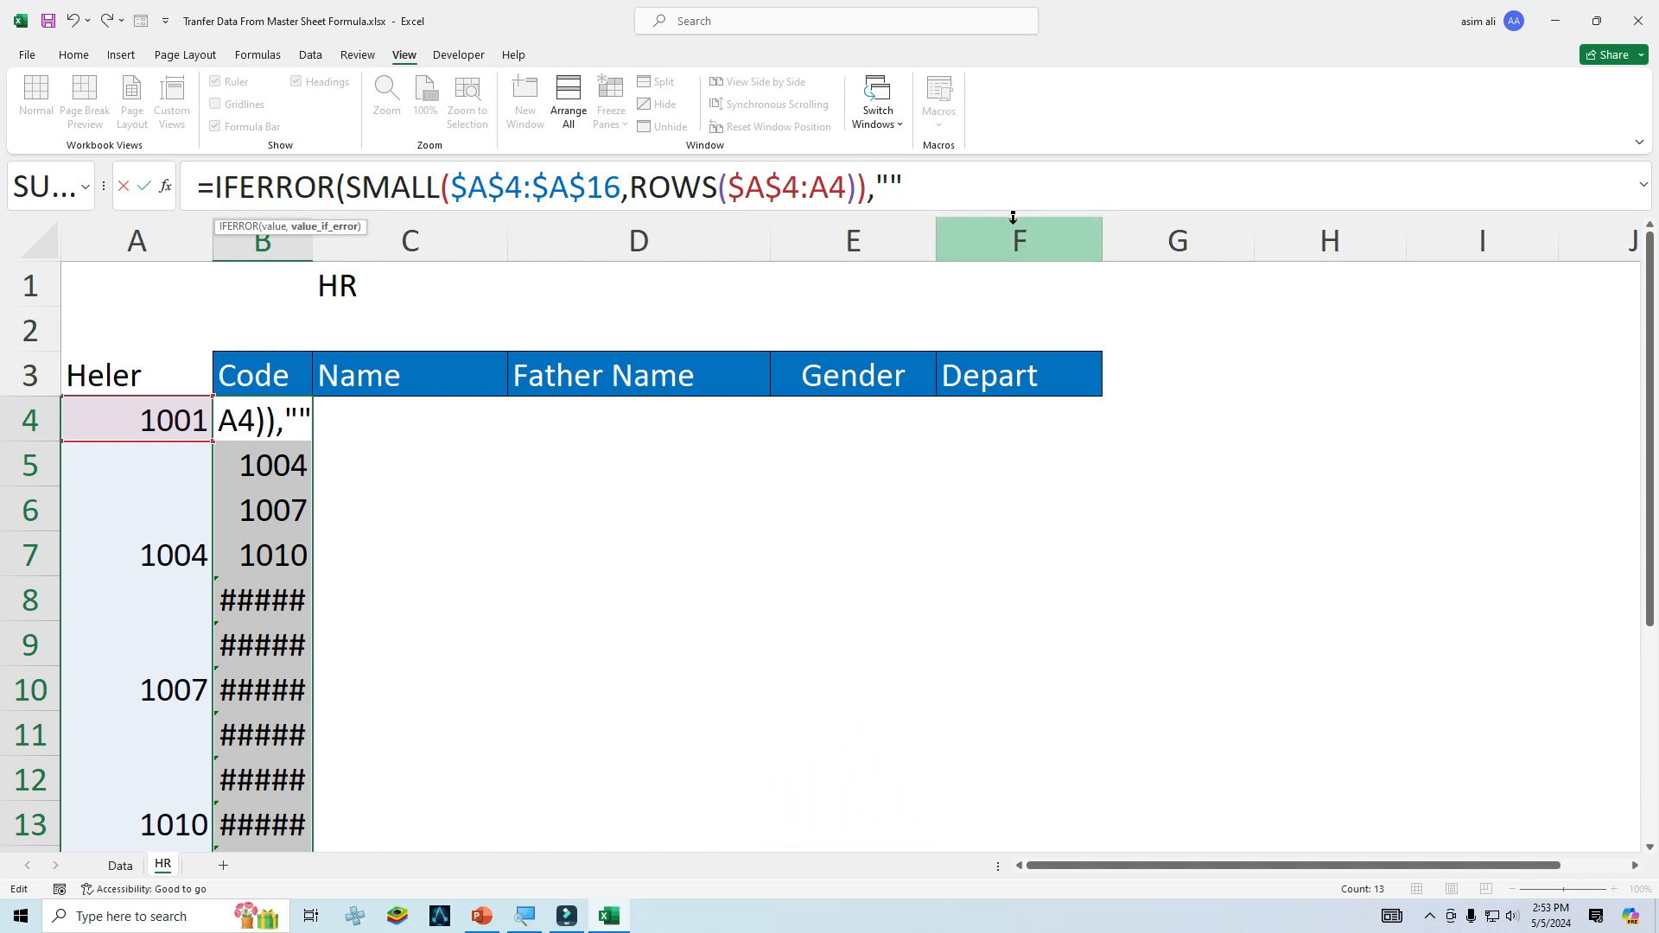
{"action": "type", "text": ")"}
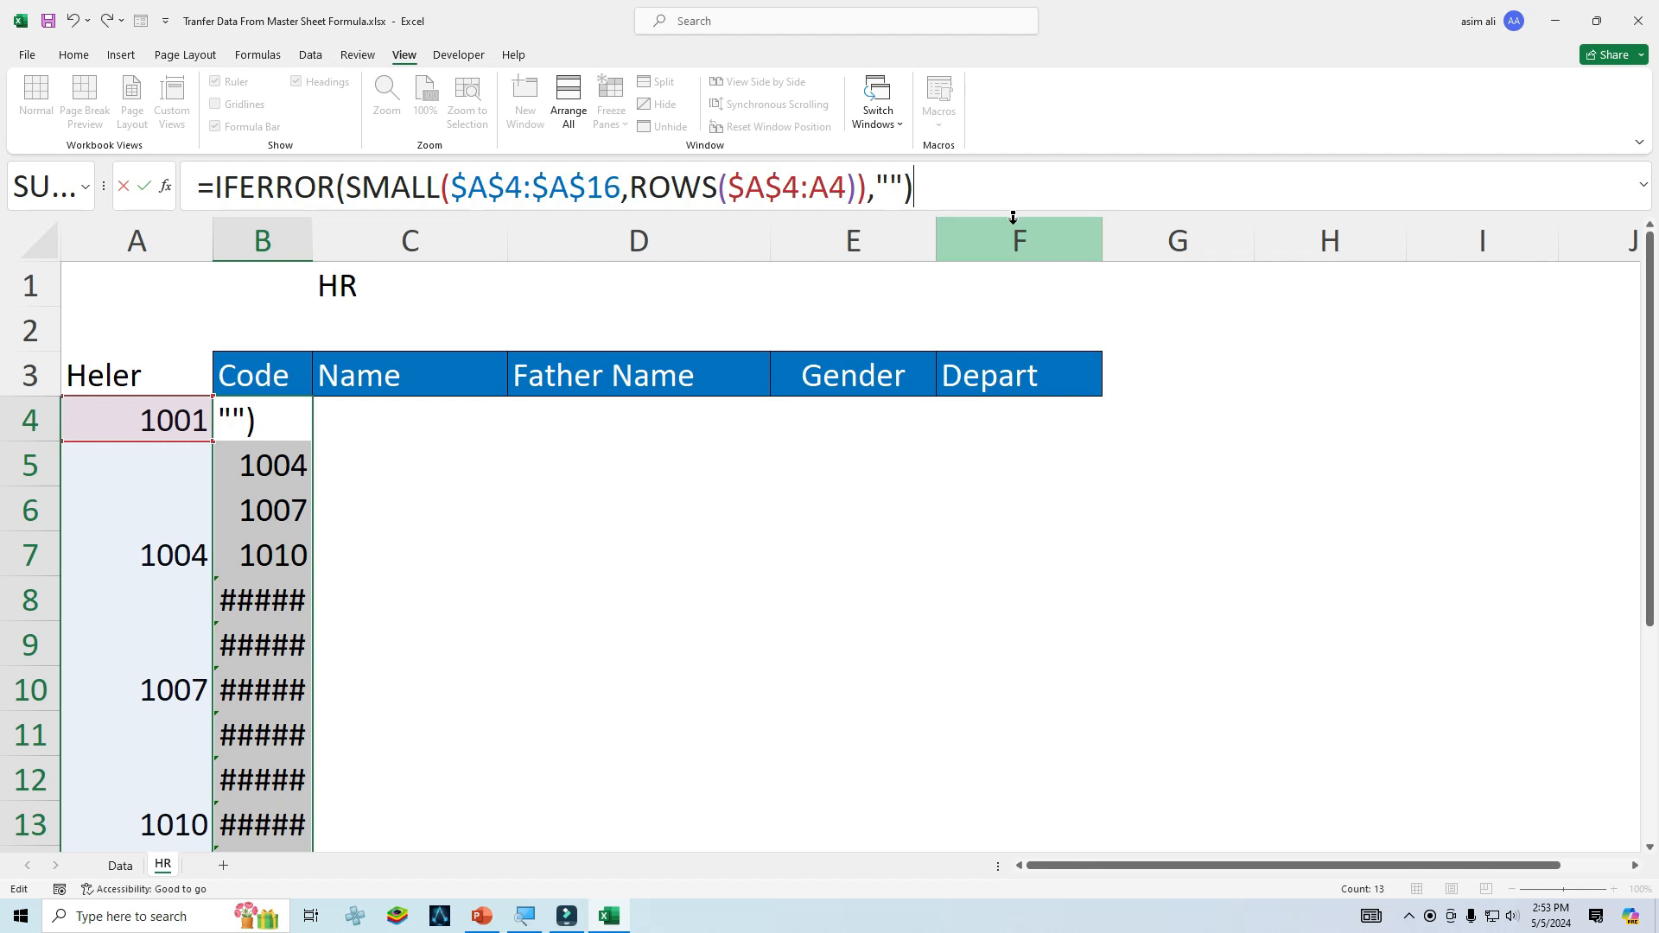
{"action": "key", "text": "Return"}
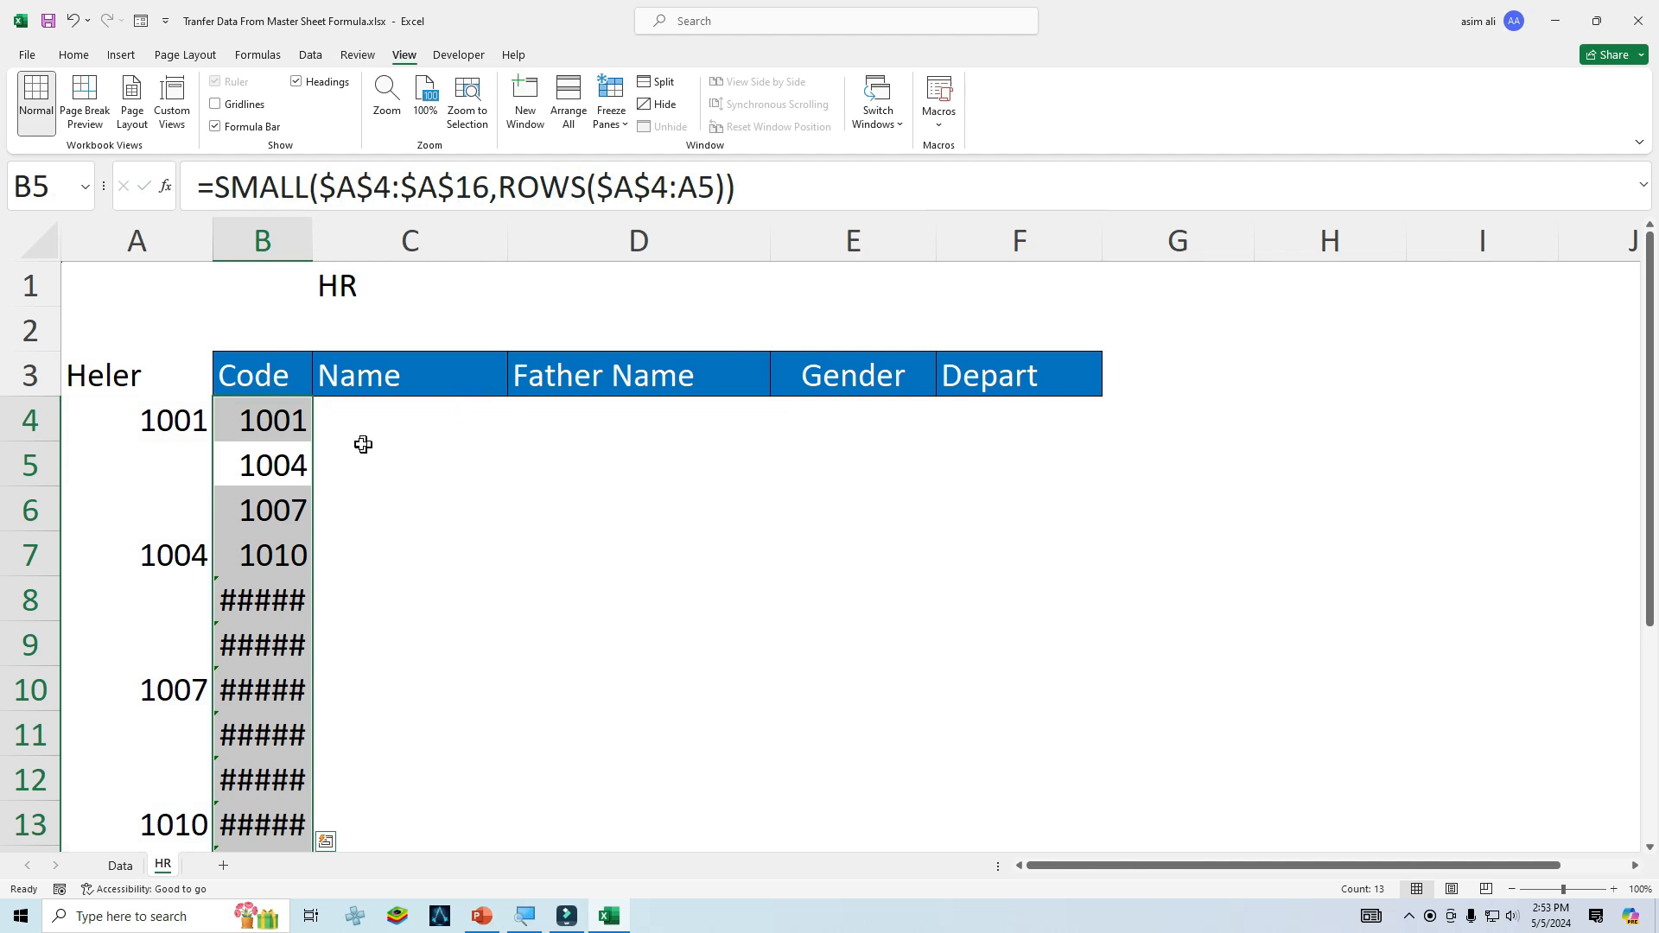
Fill the IFERROR-wrapped SMALL formula from B4 down the Code column to B16.
{"action": "left_click", "coordinate": [289, 419]}
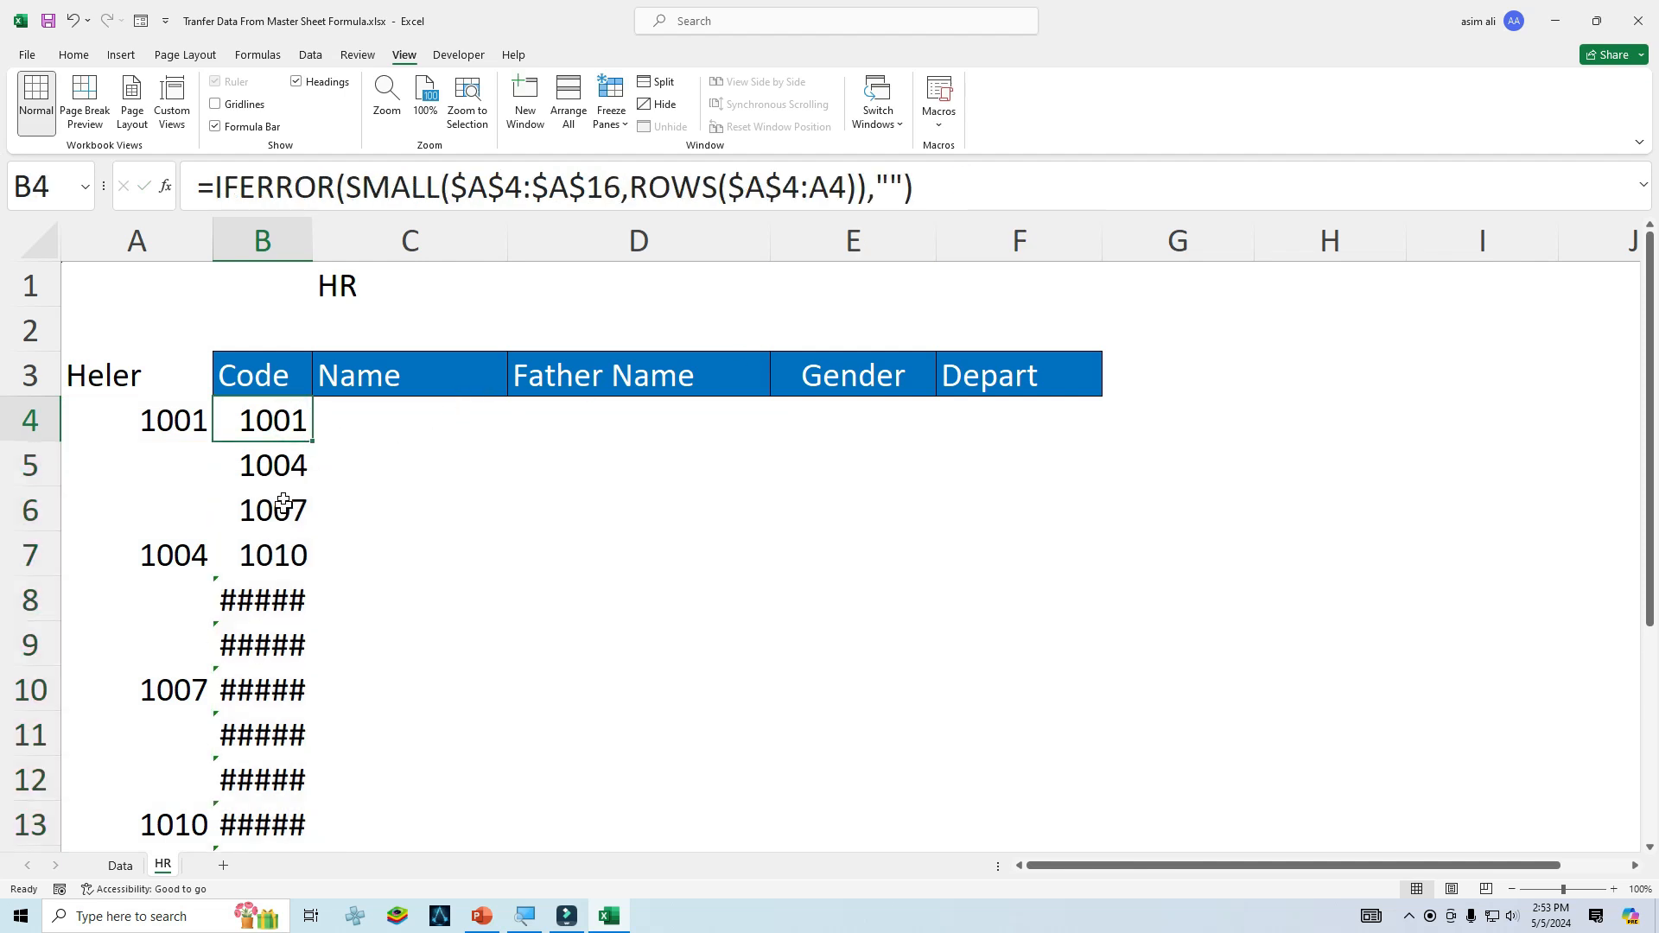
{"action": "double_click", "coordinate": [315, 445]}
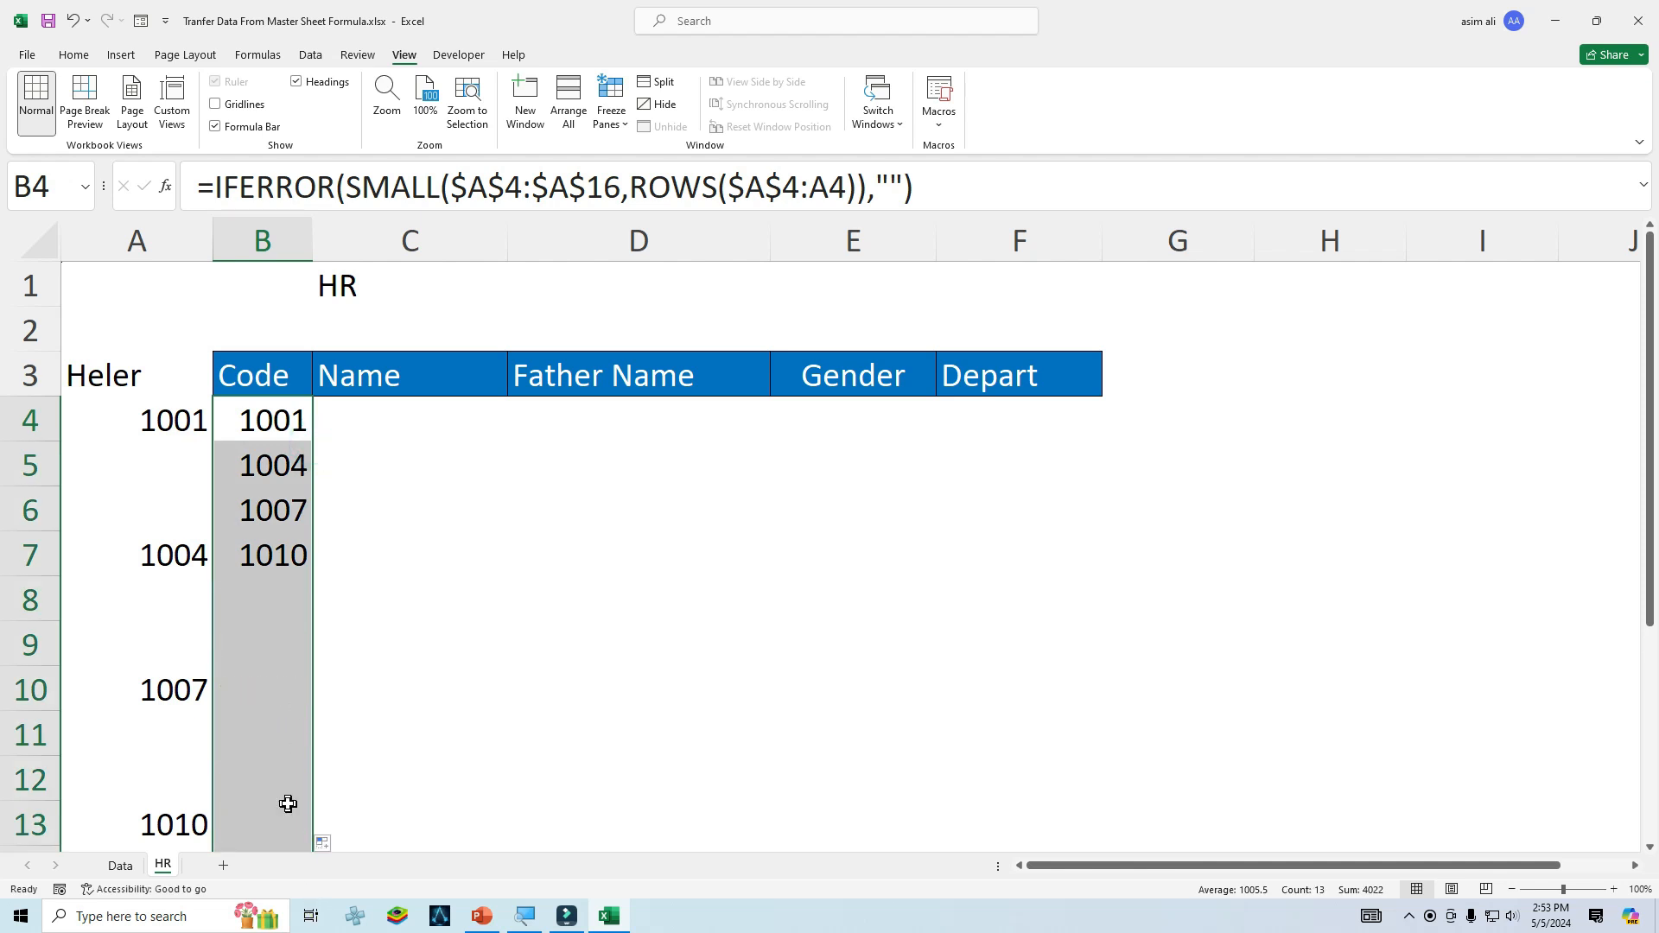
{"action": "left_click", "coordinate": [266, 562]}
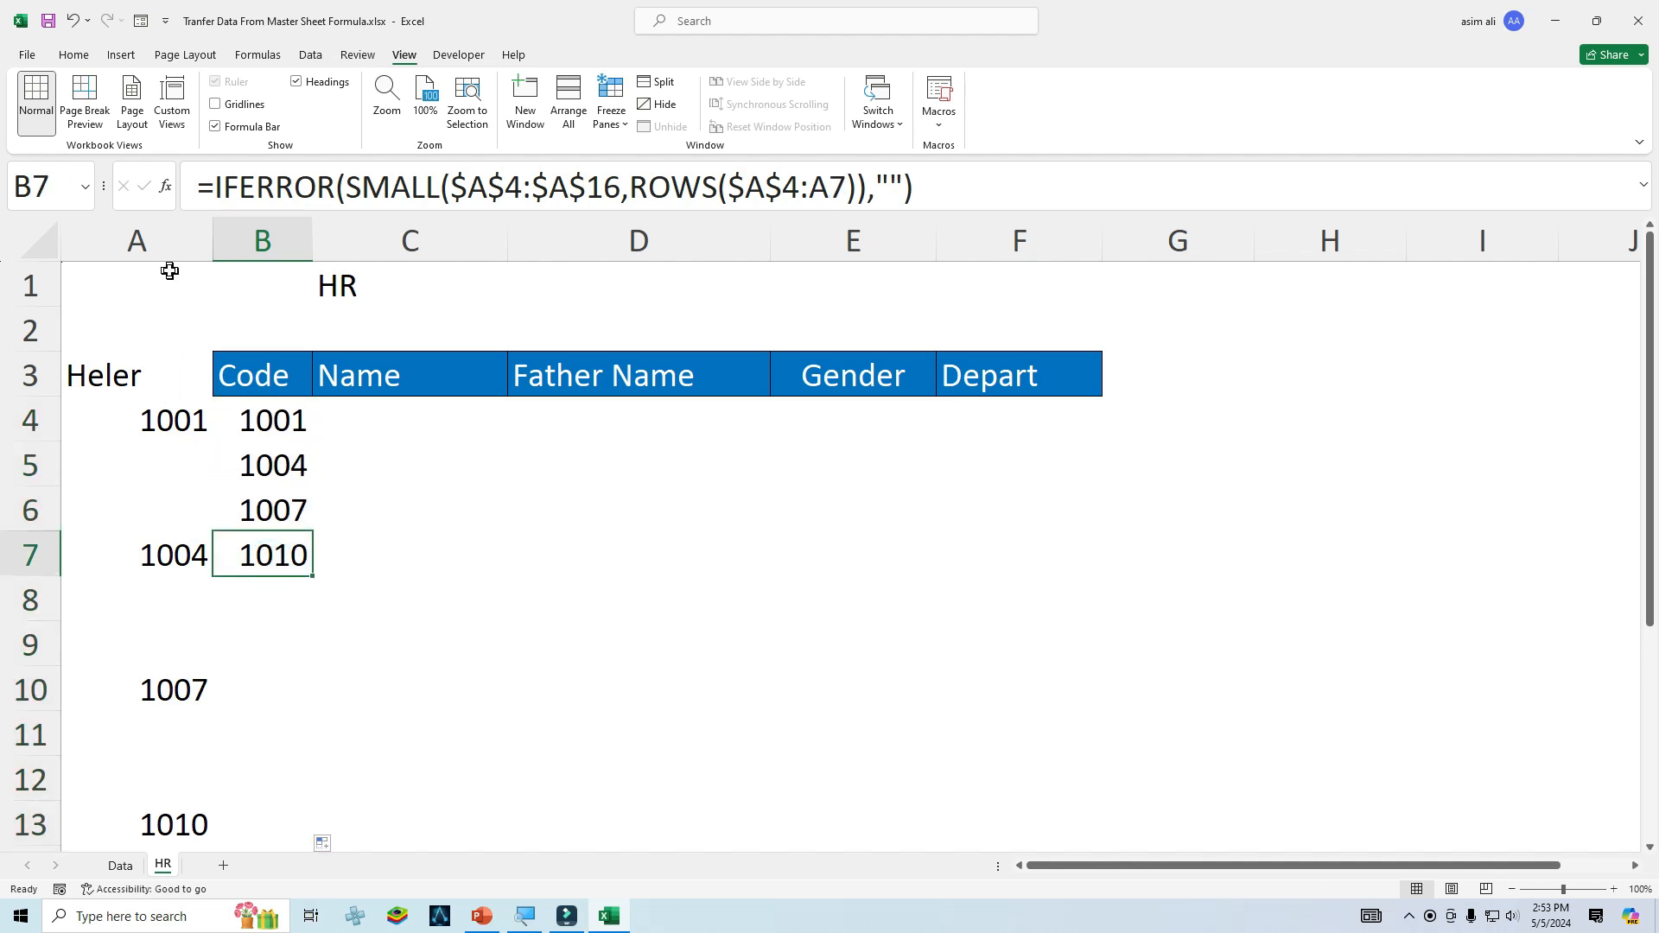
Hide helper column A on the HR sheet.
{"action": "left_click", "coordinate": [167, 241]}
{"action": "right_click", "coordinate": [169, 242]}
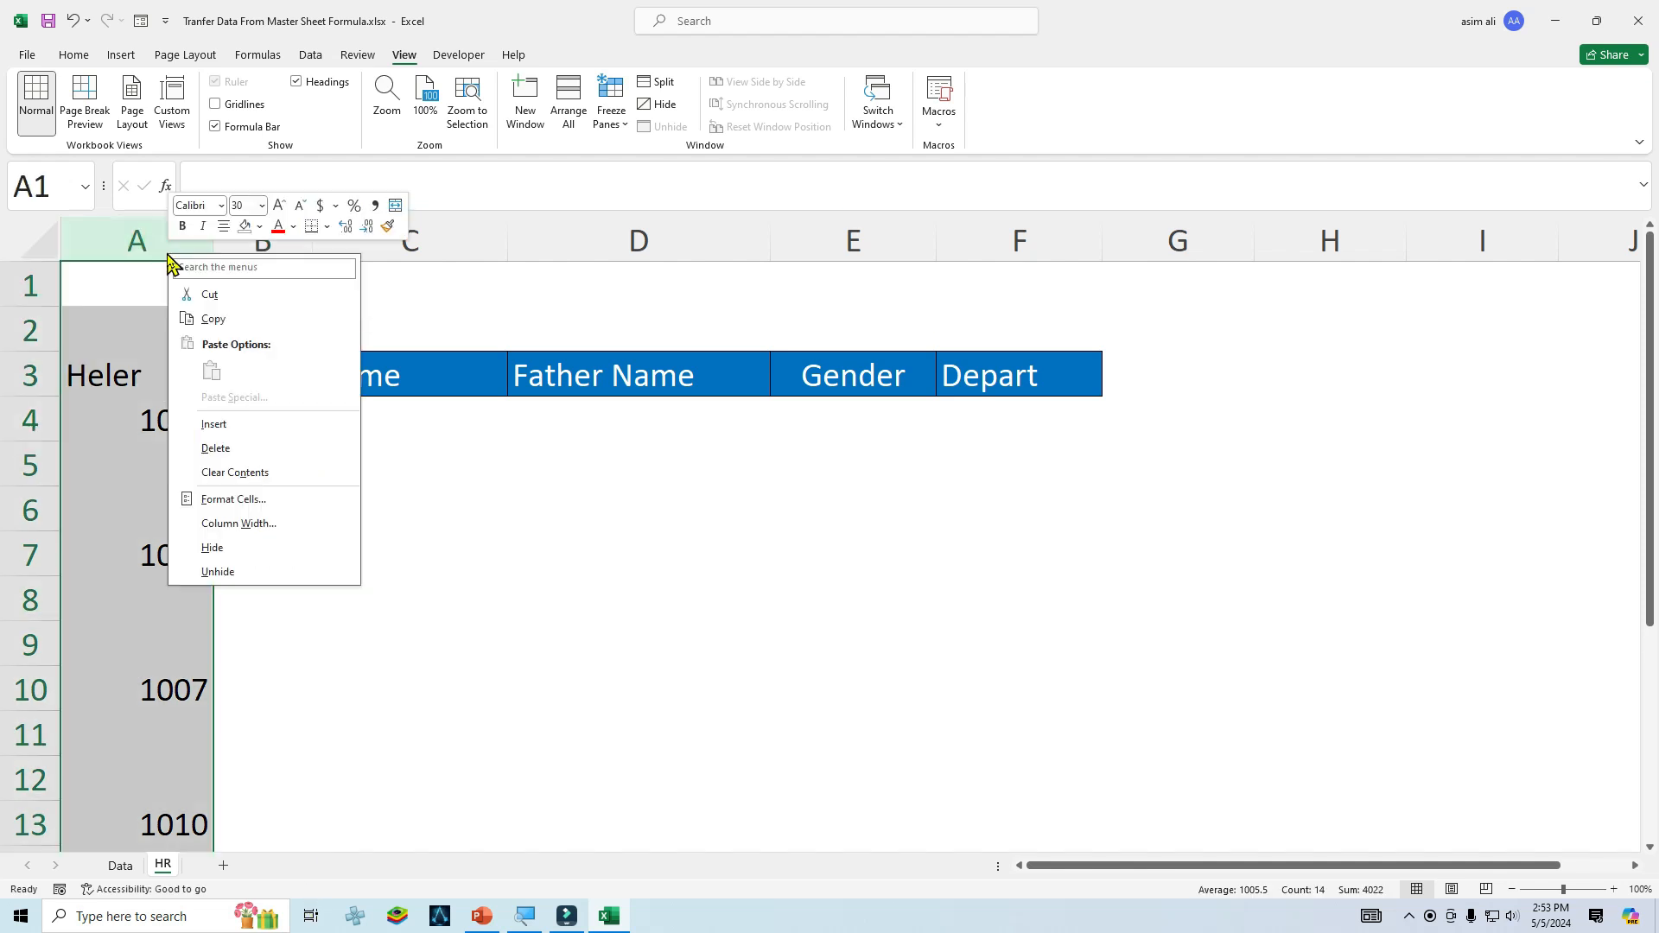
{"action": "left_click", "coordinate": [218, 547]}
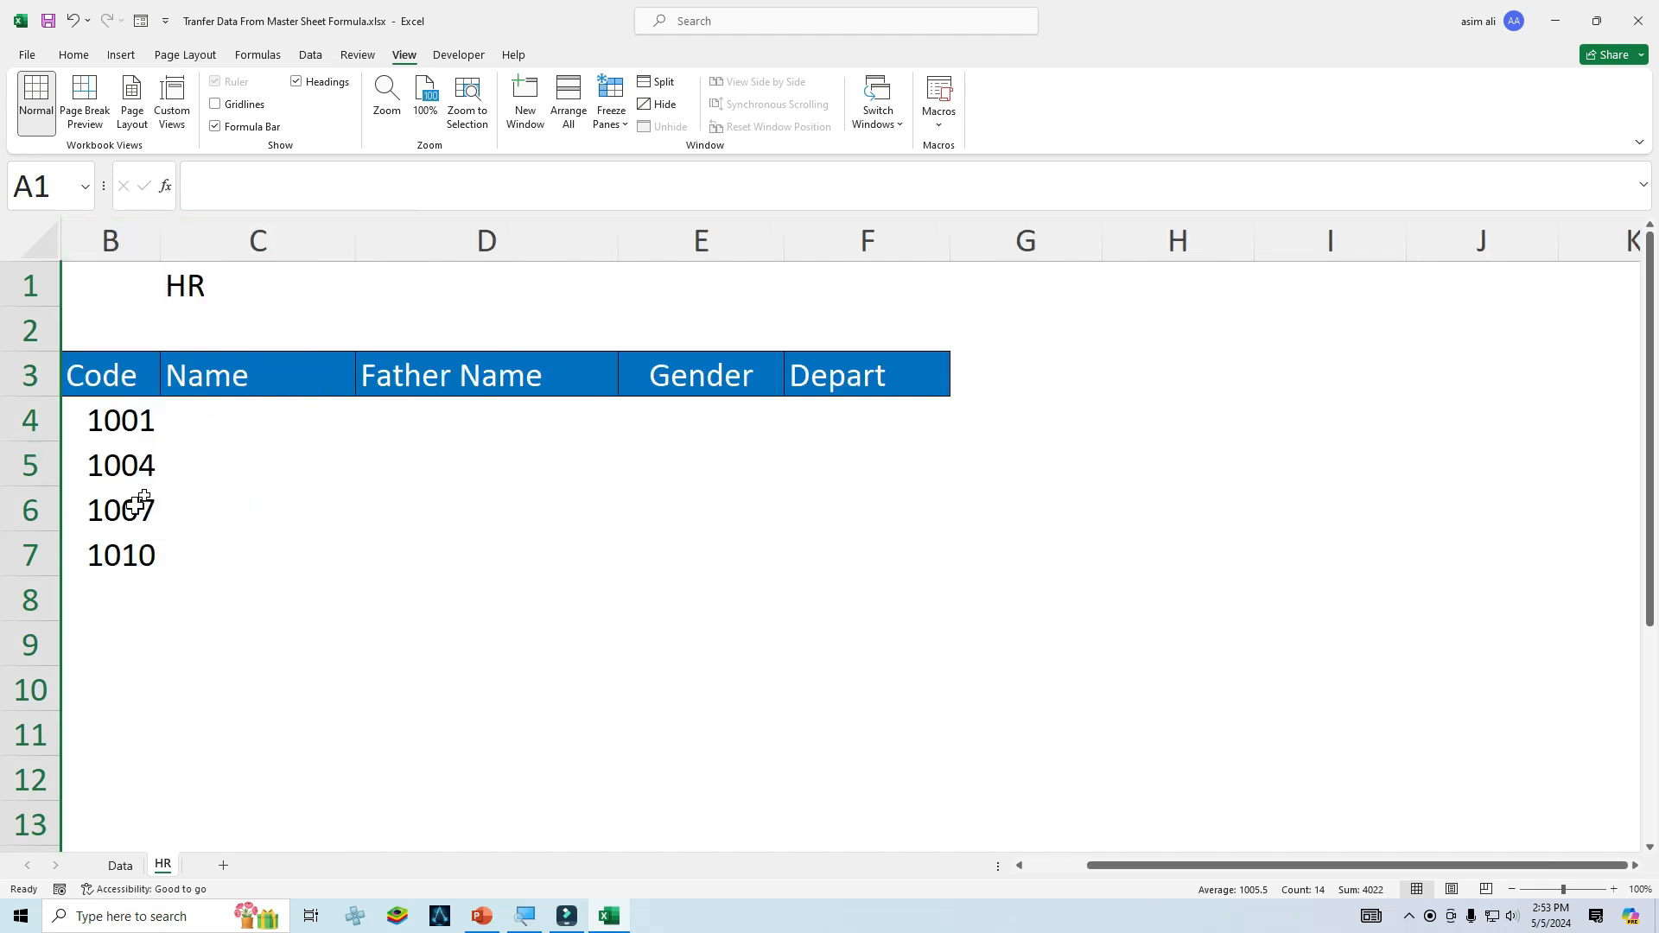
Start a VLOOKUP formula in C4 under Name with the column-locked code cell $B4 as the lookup value.
{"action": "left_click", "coordinate": [221, 412]}
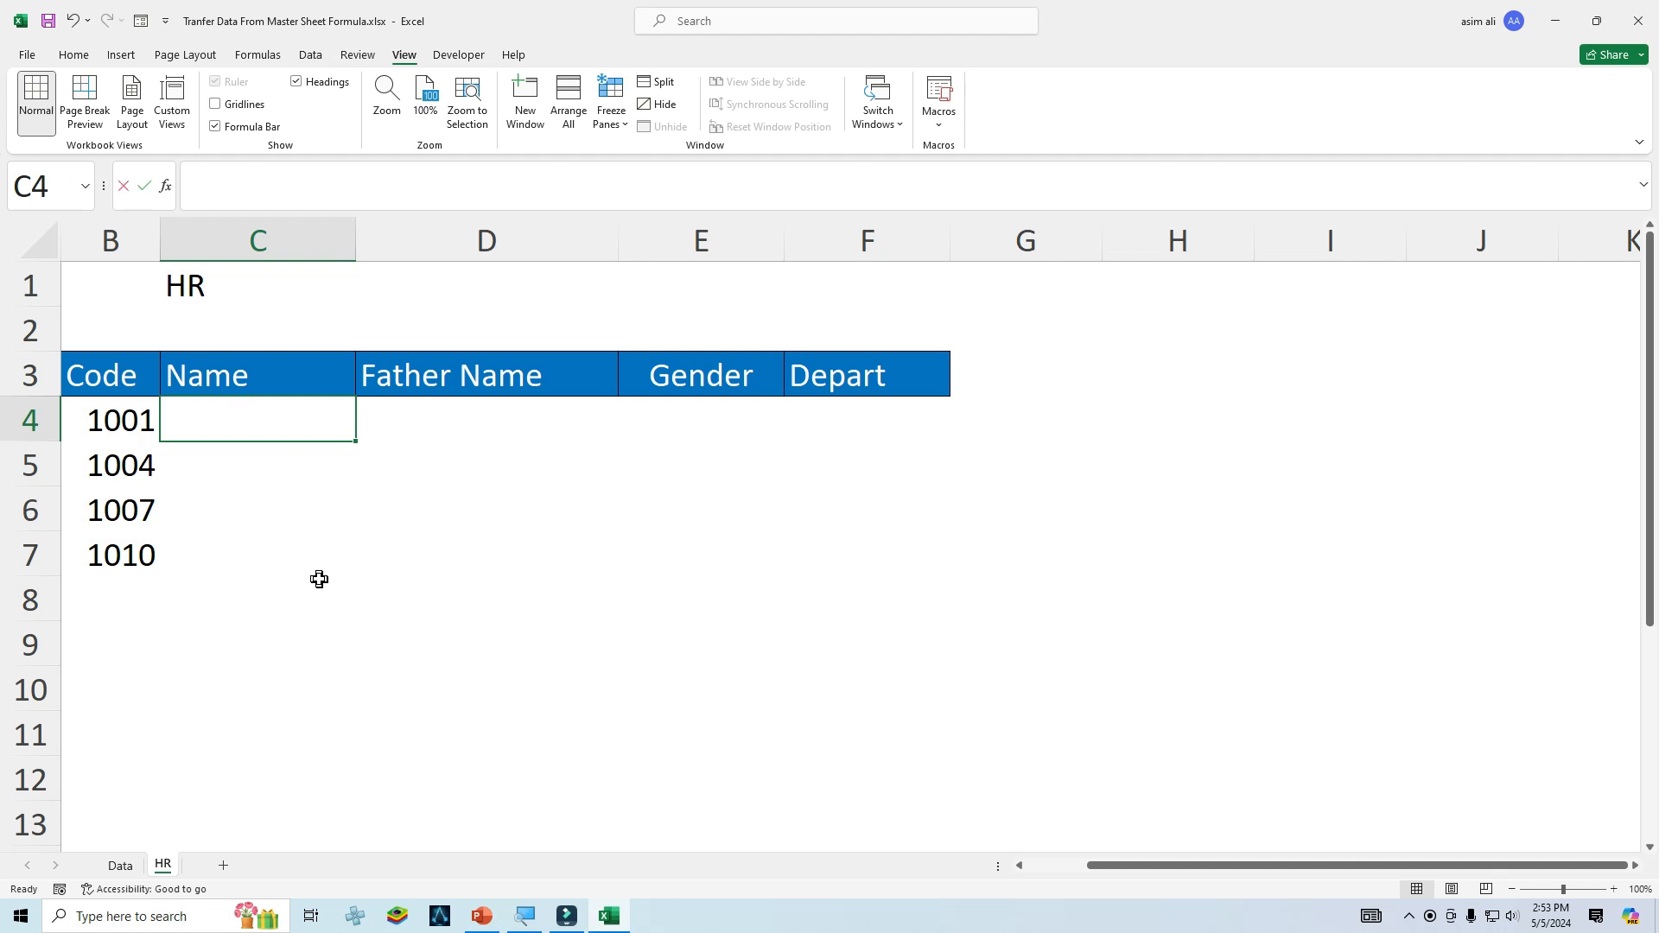
{"action": "type", "text": "="}
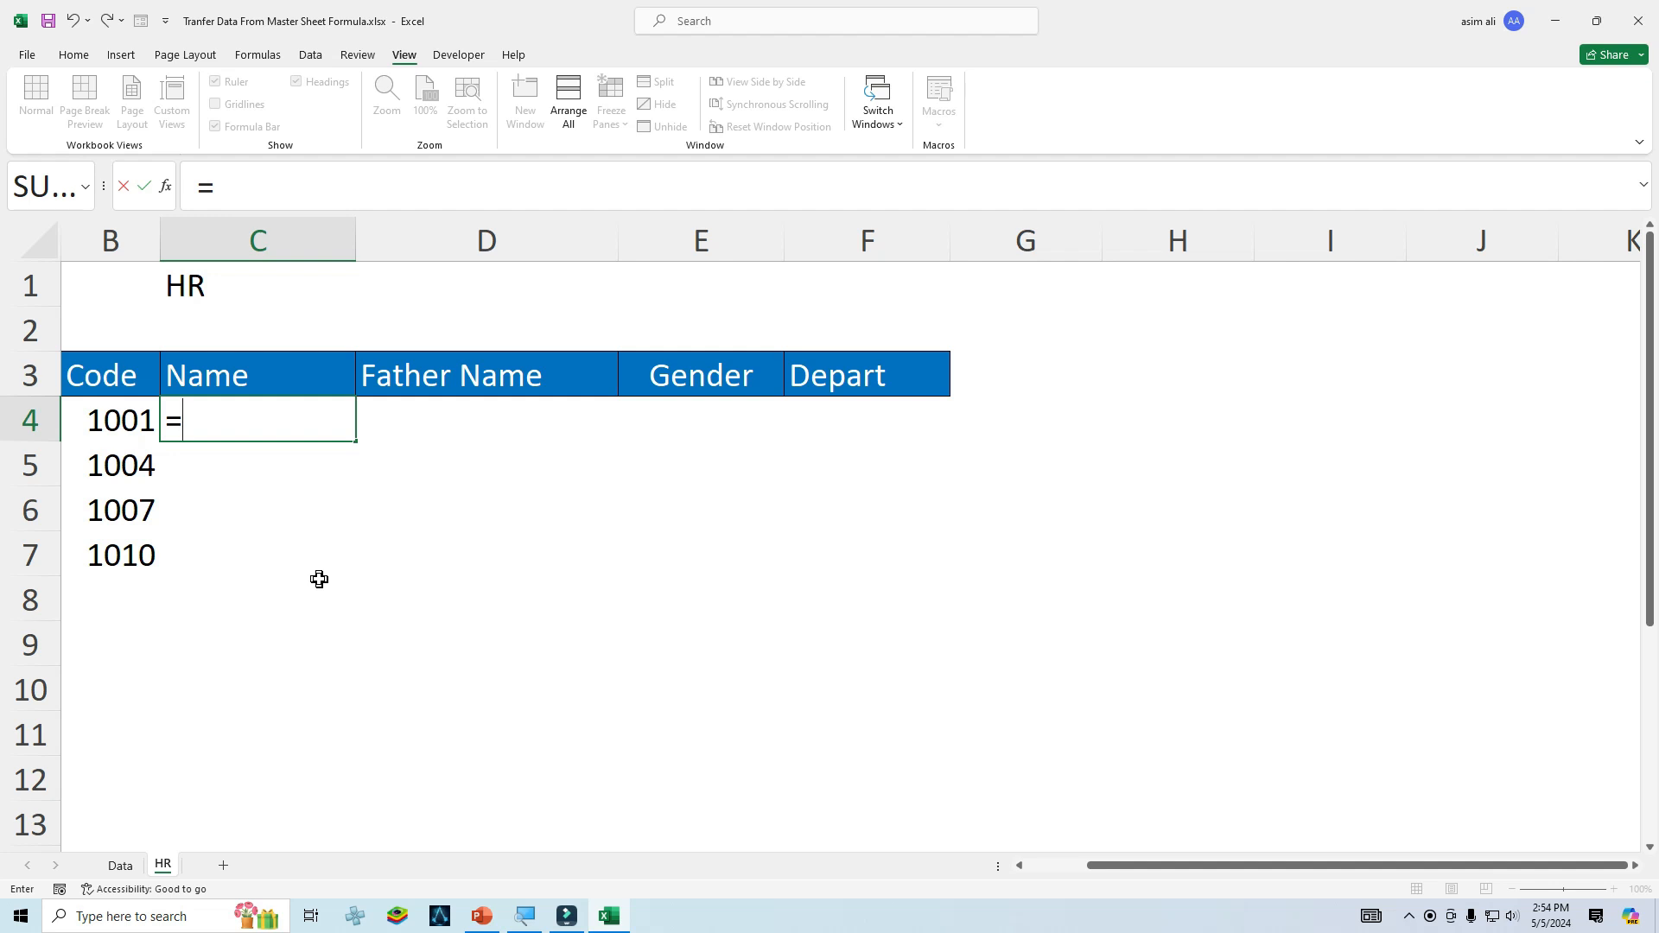
{"action": "type", "text": "vlo"}
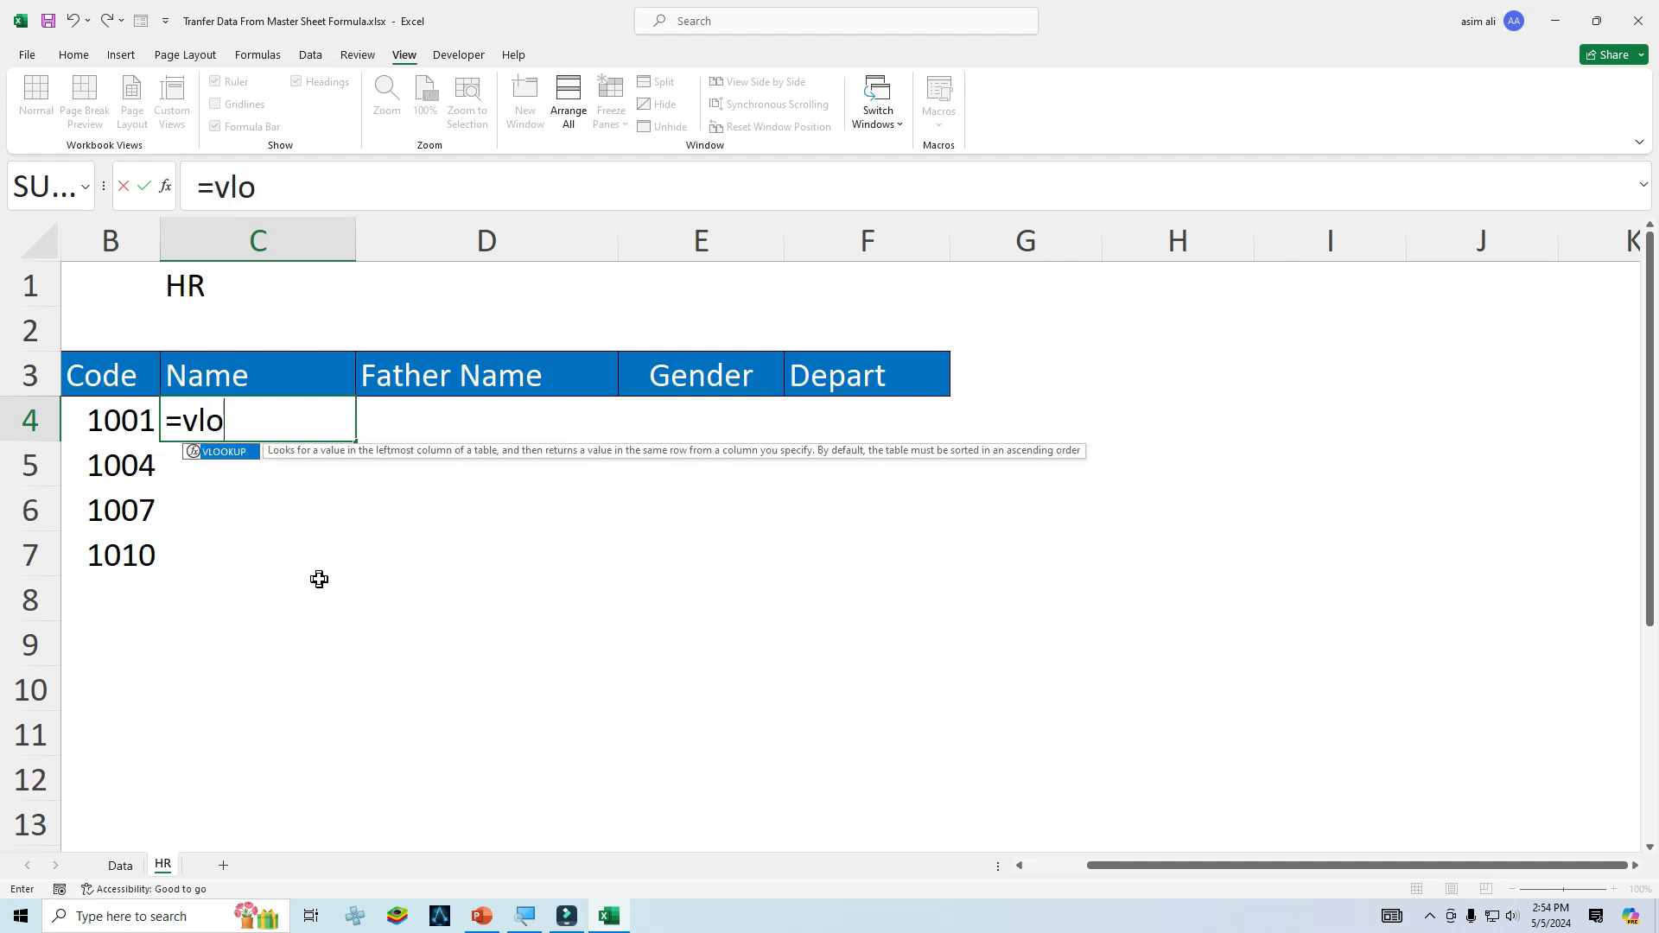
{"action": "key", "text": "Tab"}
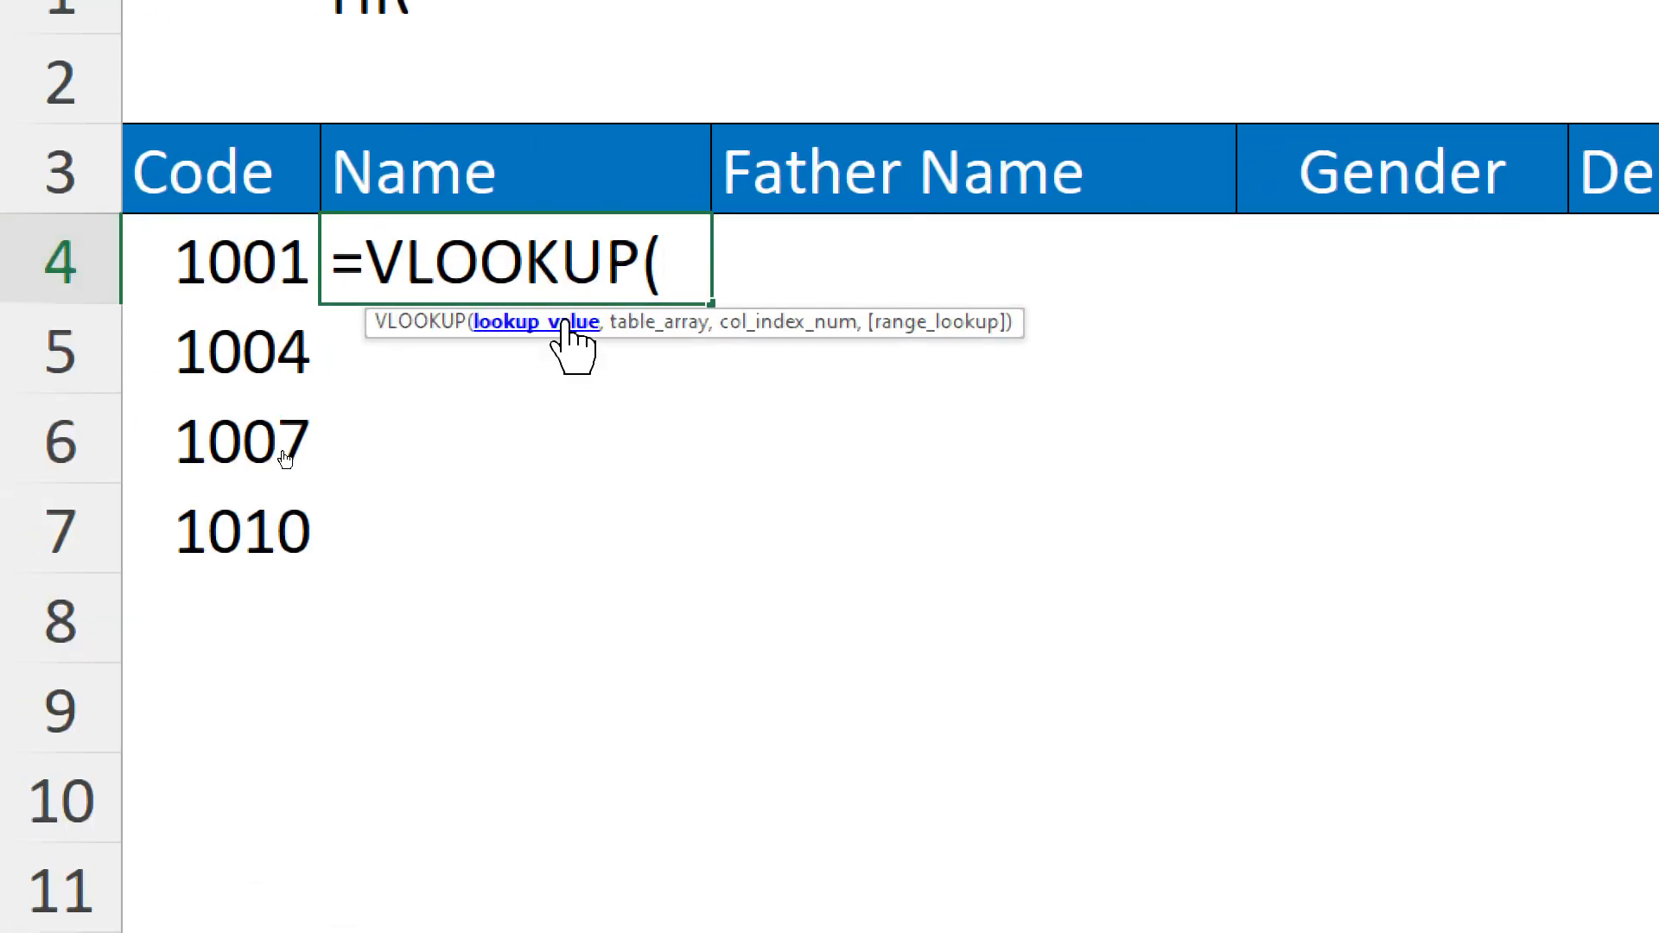
{"action": "left_click", "coordinate": [238, 275]}
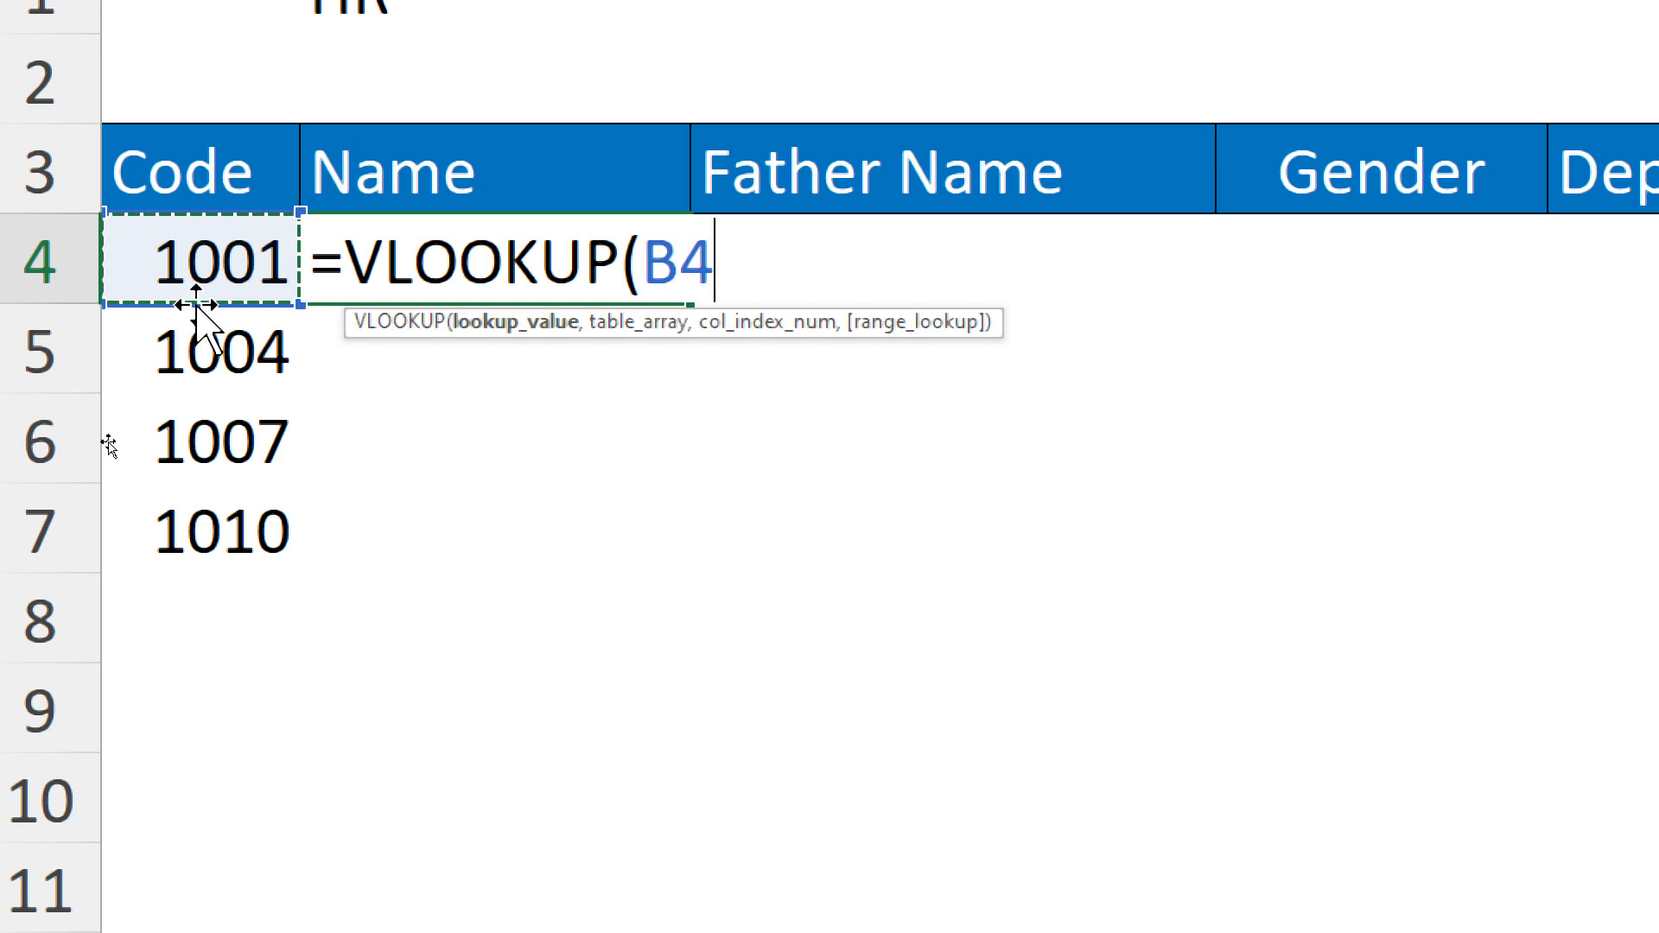
{"action": "key", "text": "F4"}
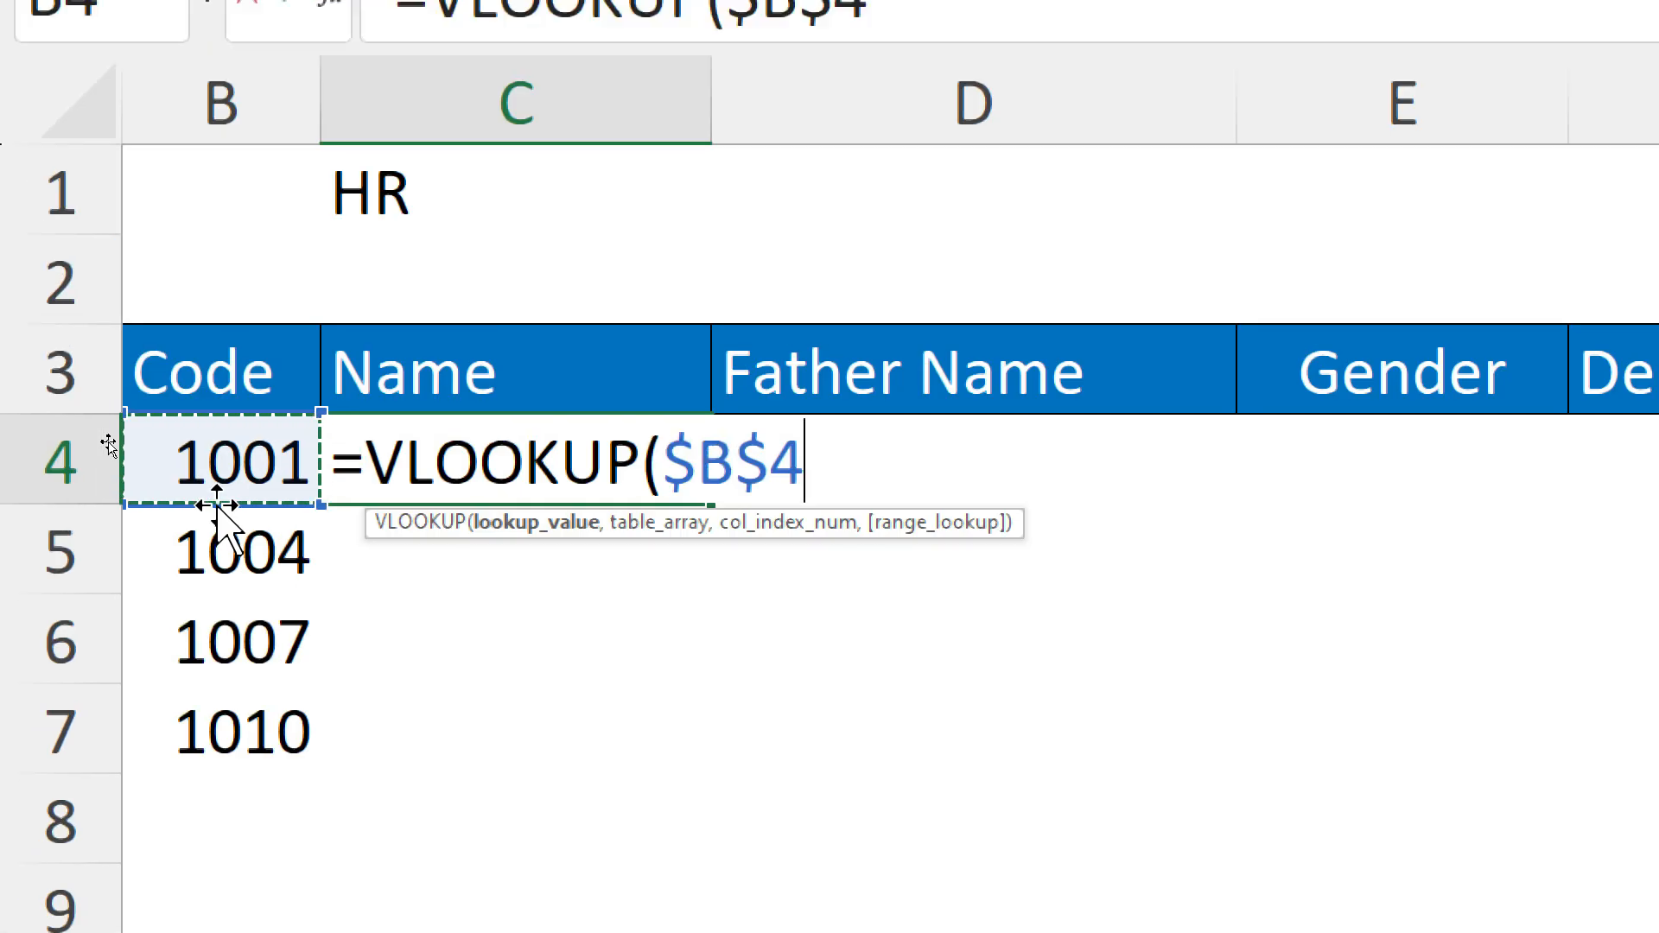
{"action": "key", "text": "F4"}
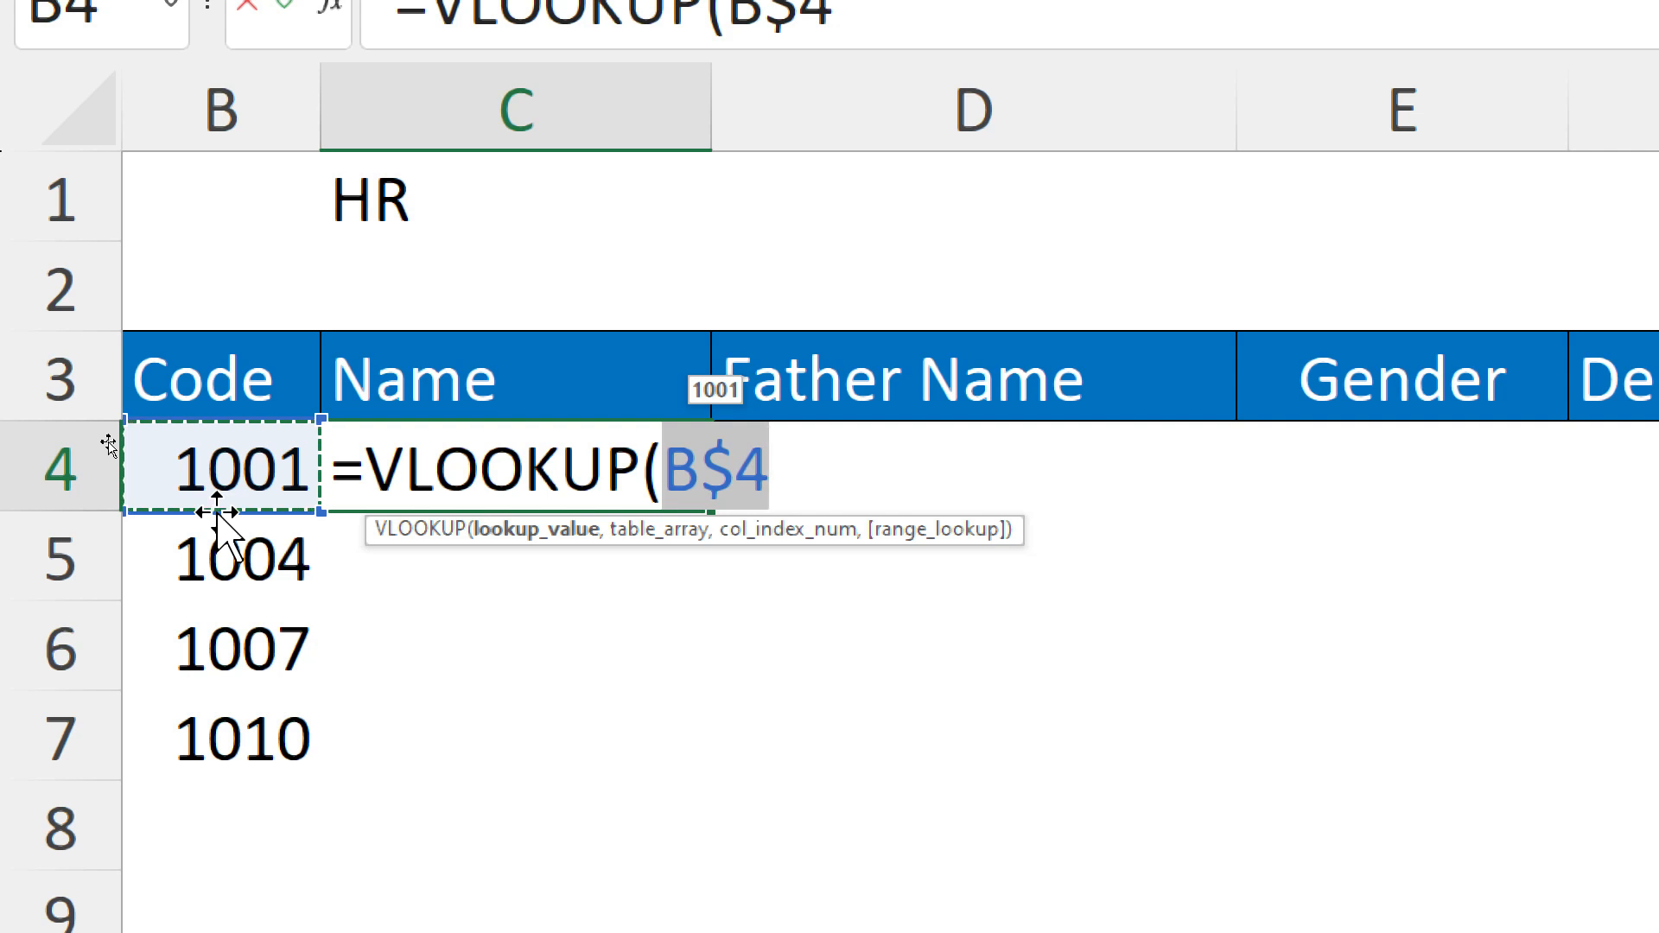
{"action": "key", "text": "F4"}
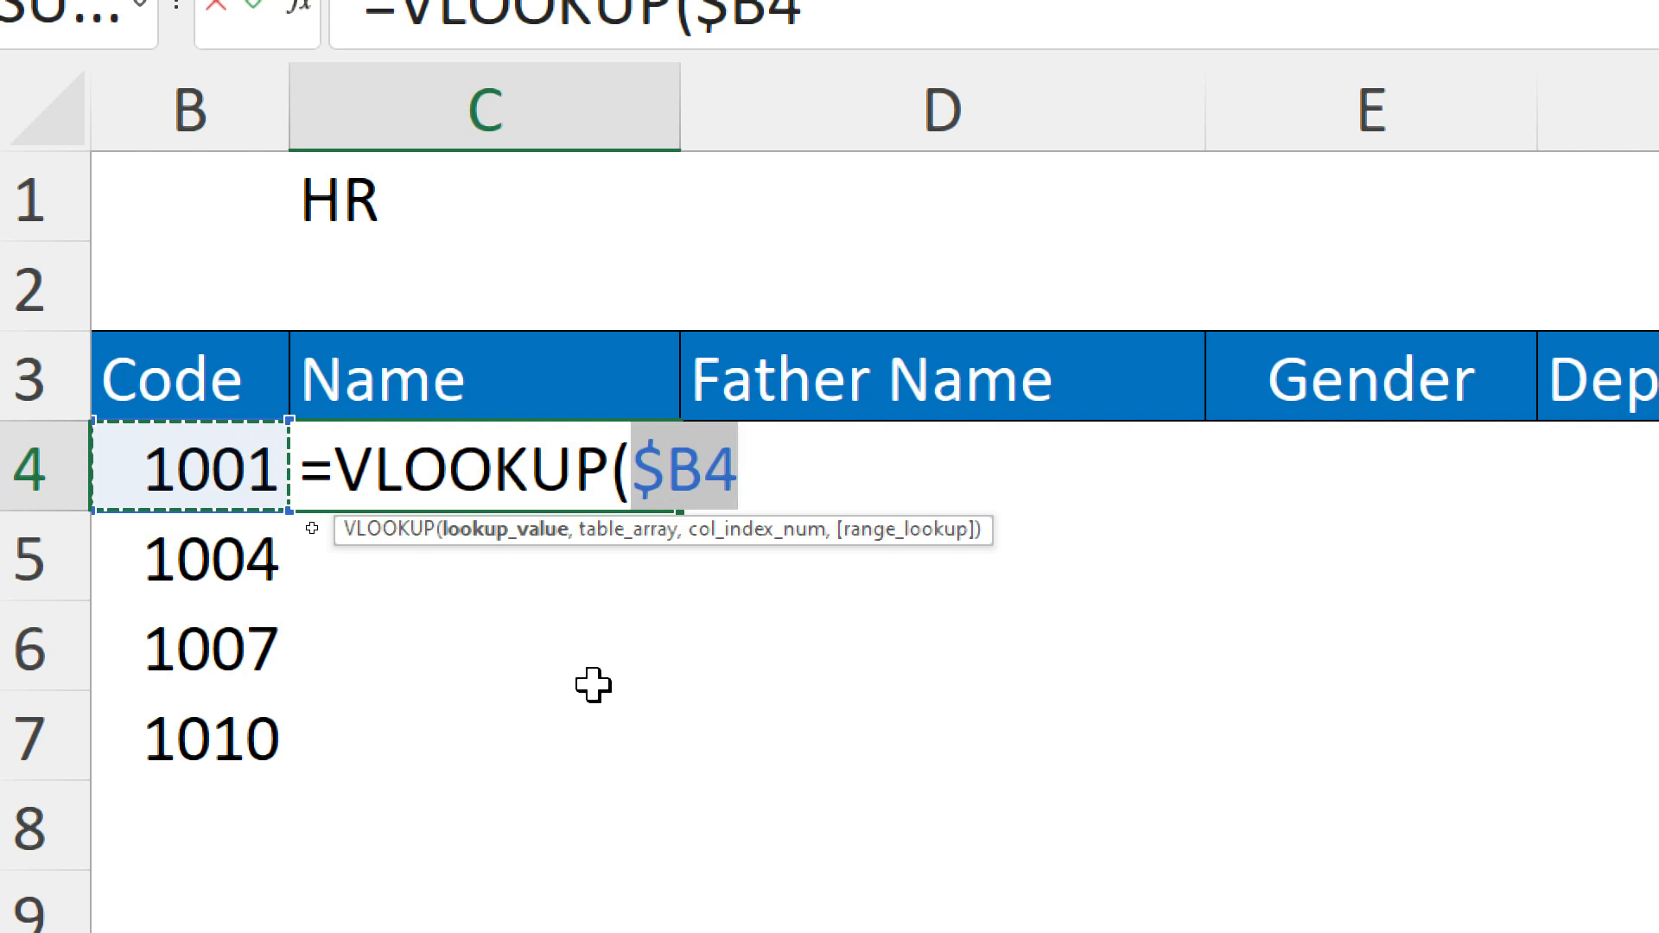
{"action": "type", "text": ","}
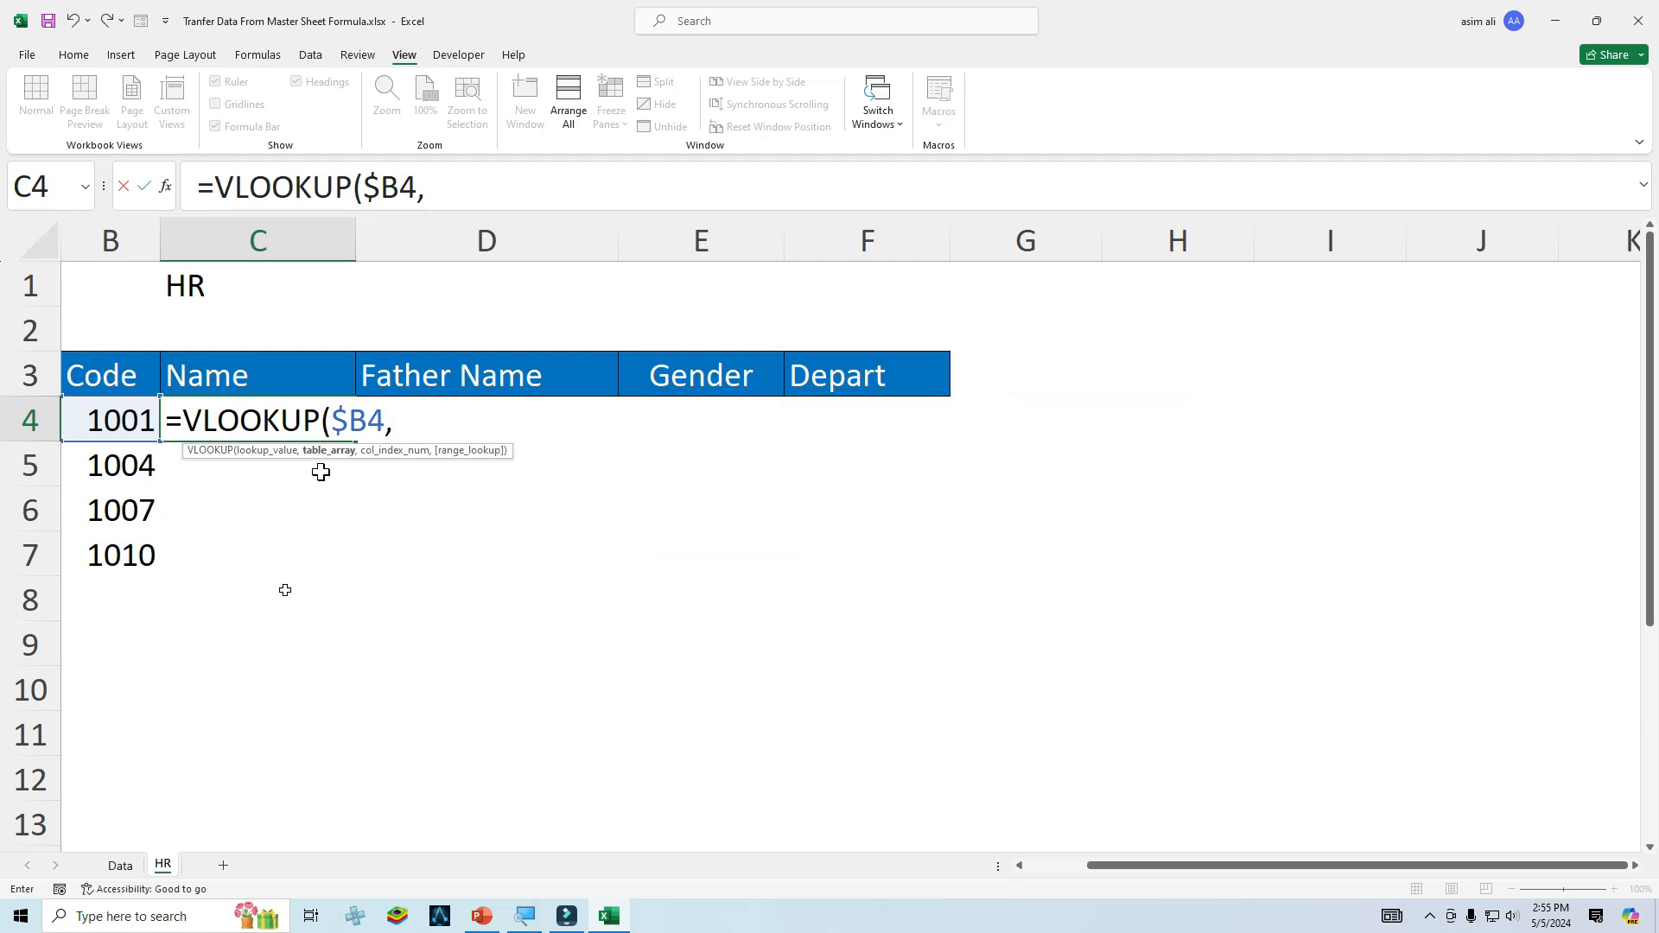
Set the VLOOKUP table array to the Data sheet's columns A through E, locked as Data!$A:$E.
{"action": "left_click", "coordinate": [120, 867]}
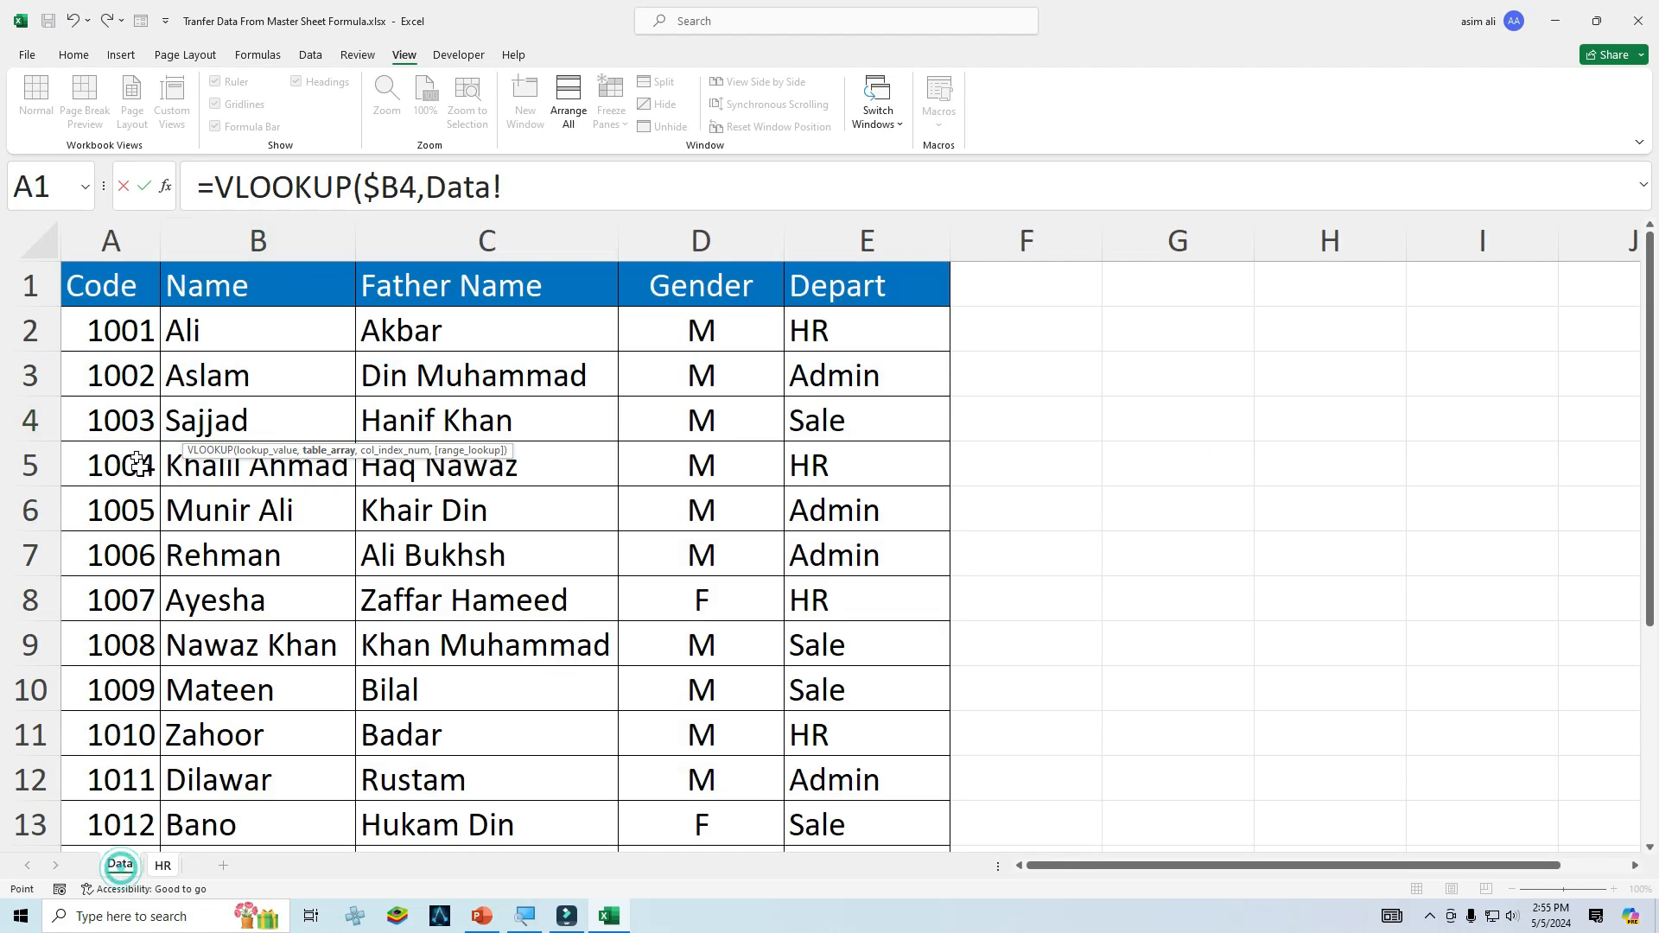
{"action": "left_click_drag", "start_coordinate": [131, 243], "coordinate": [799, 264]}
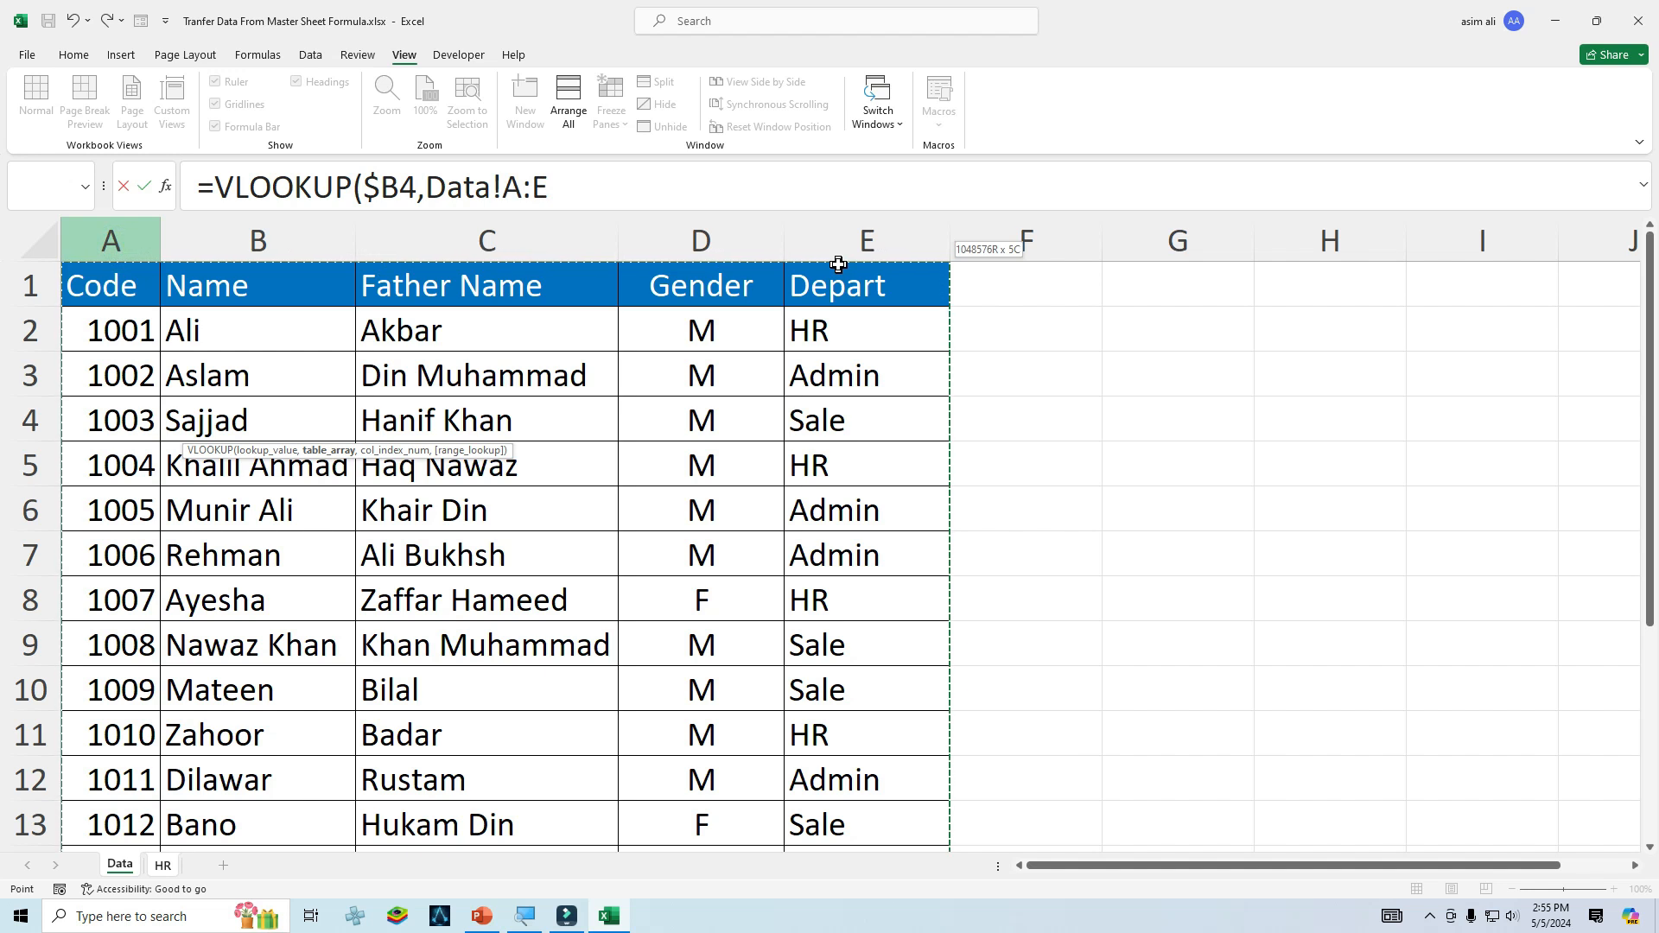
{"action": "left_click_drag", "start_coordinate": [839, 265], "coordinate": [838, 265]}
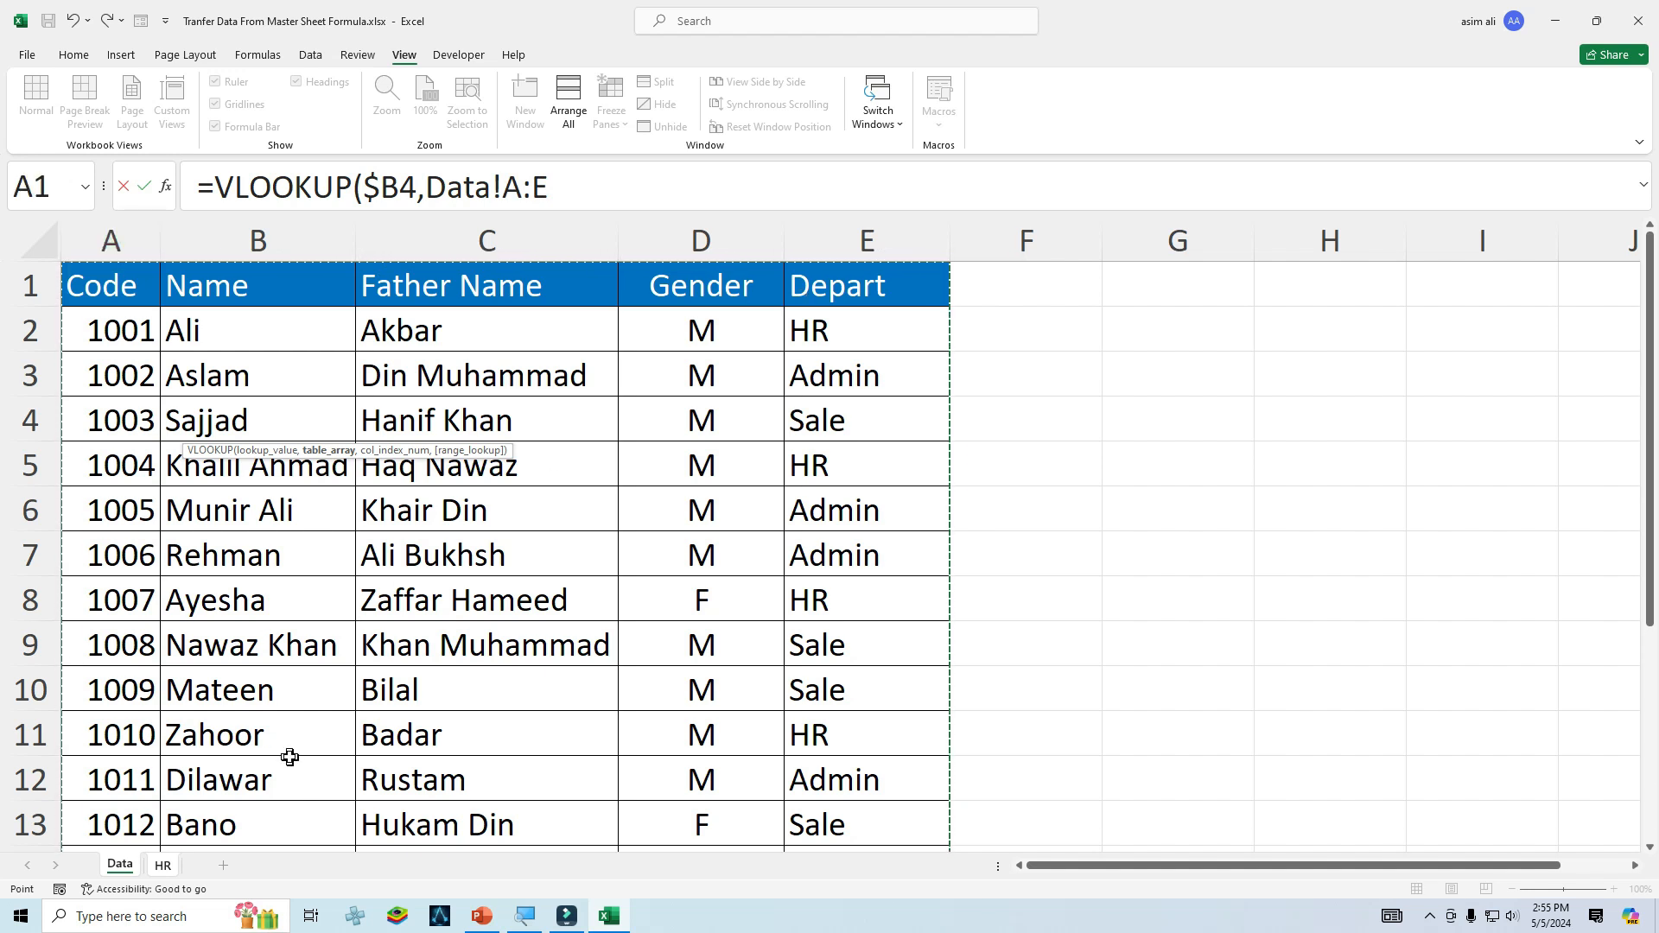
{"action": "key", "text": "F4"}
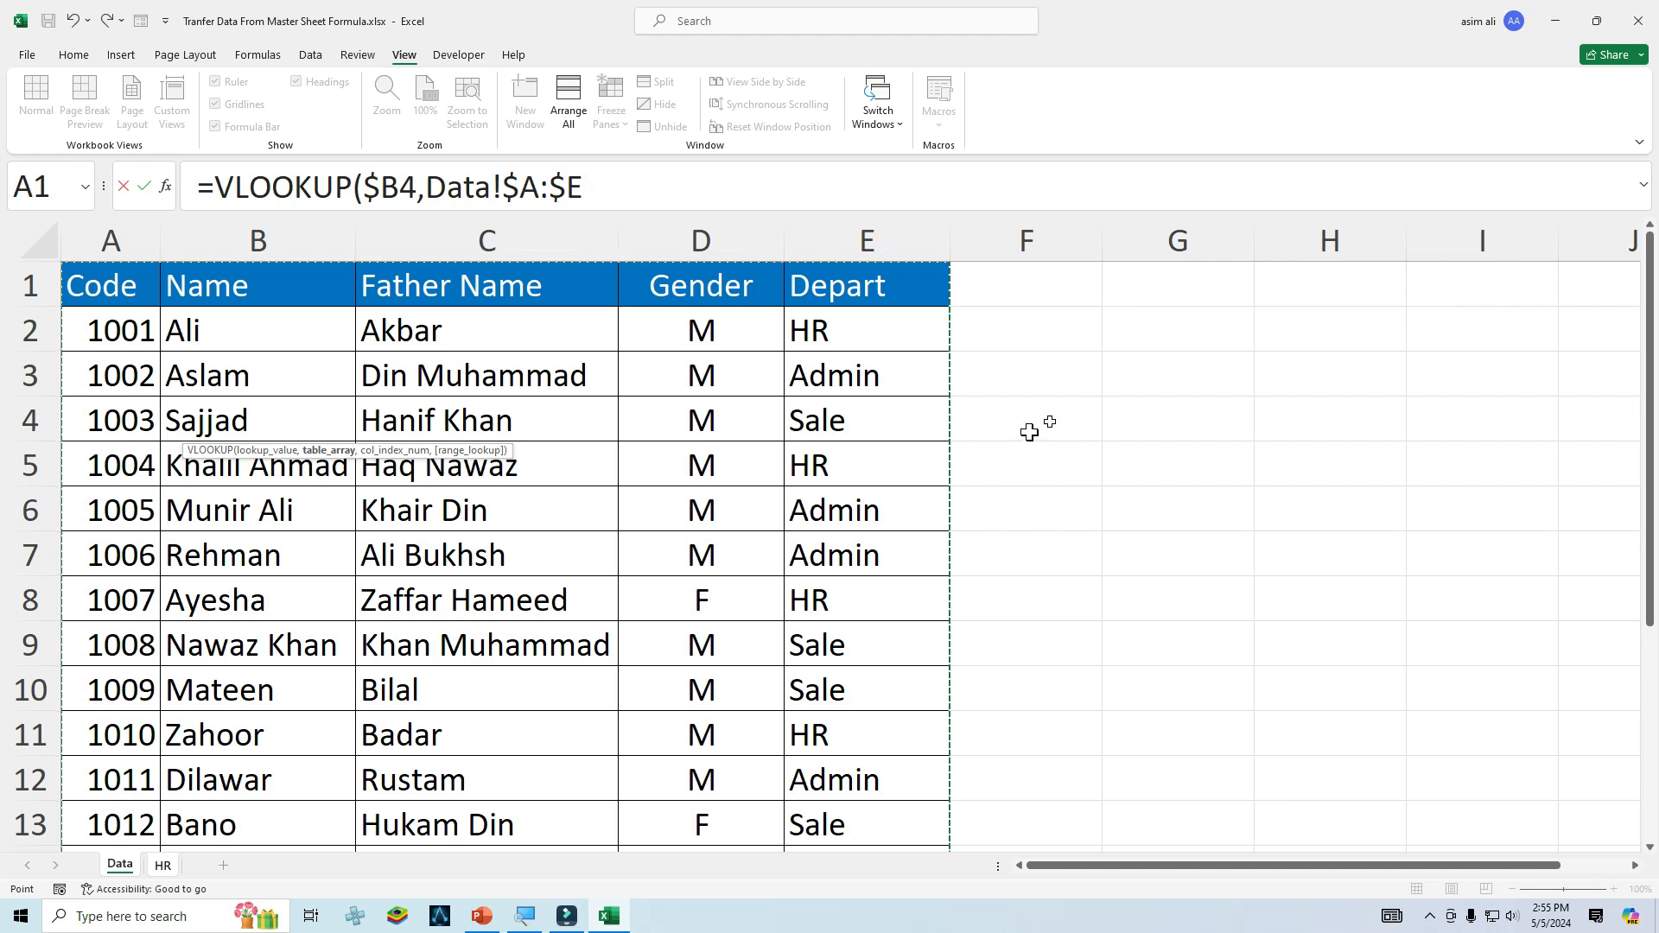
{"action": "type", "text": ","}
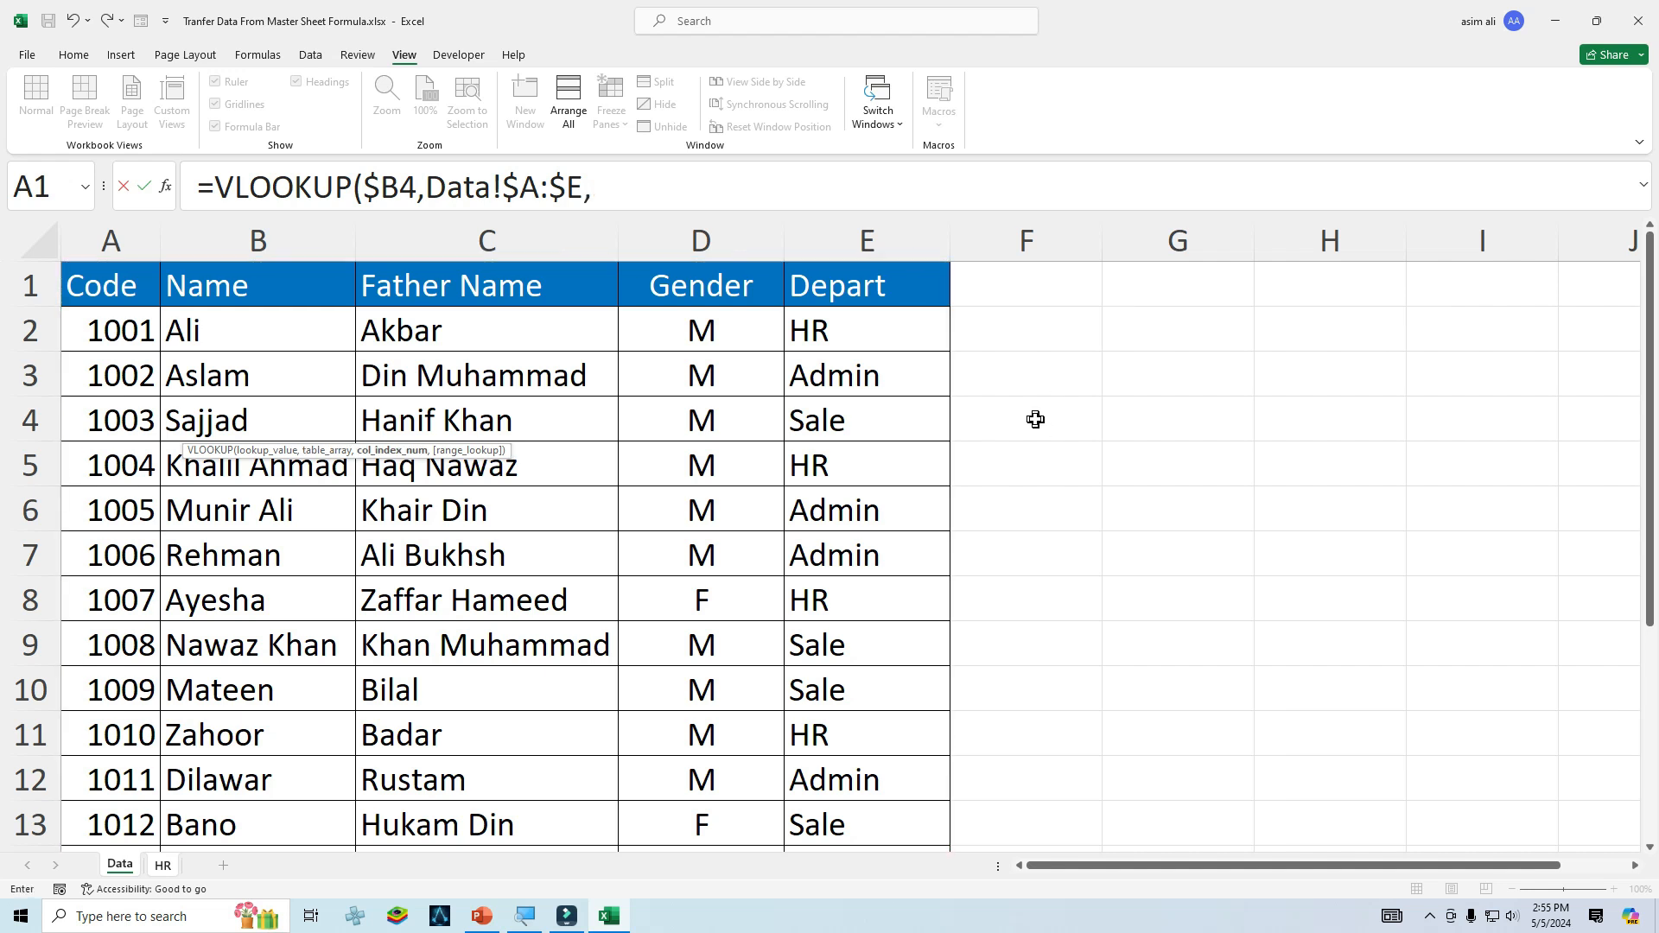
Set the column index to 2 and the match type to 0, and enter the finished VLOOKUP in C4.
{"action": "left_click_drag", "start_coordinate": [259, 451], "coordinate": [1015, 415]}
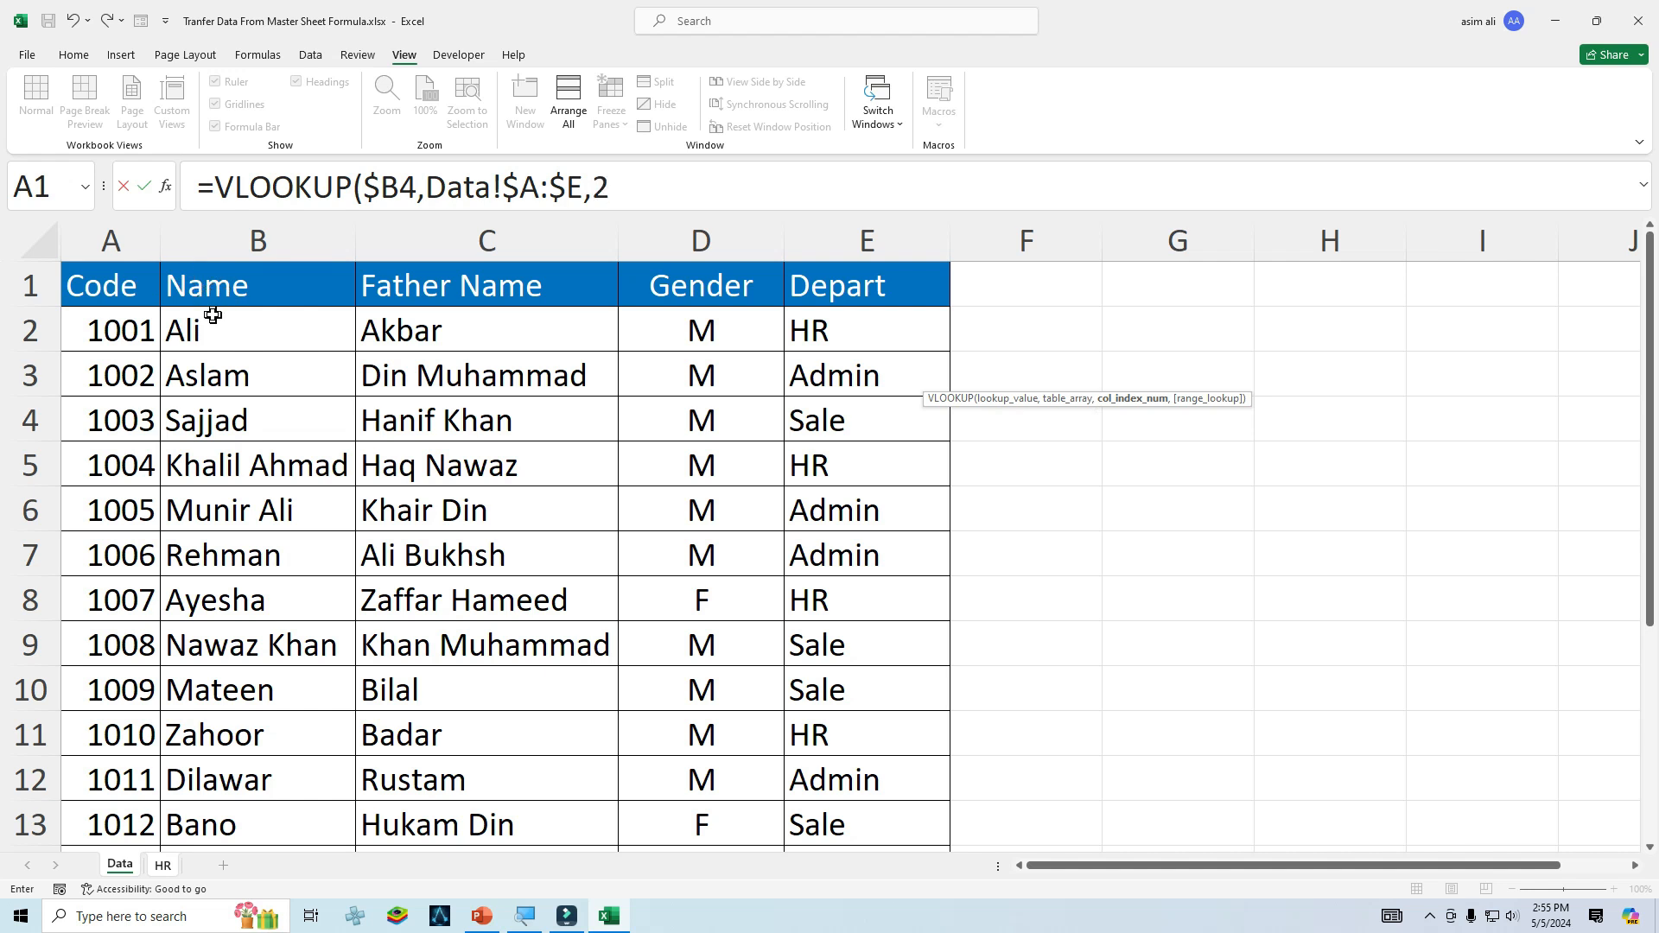
{"action": "type", "text": ","}
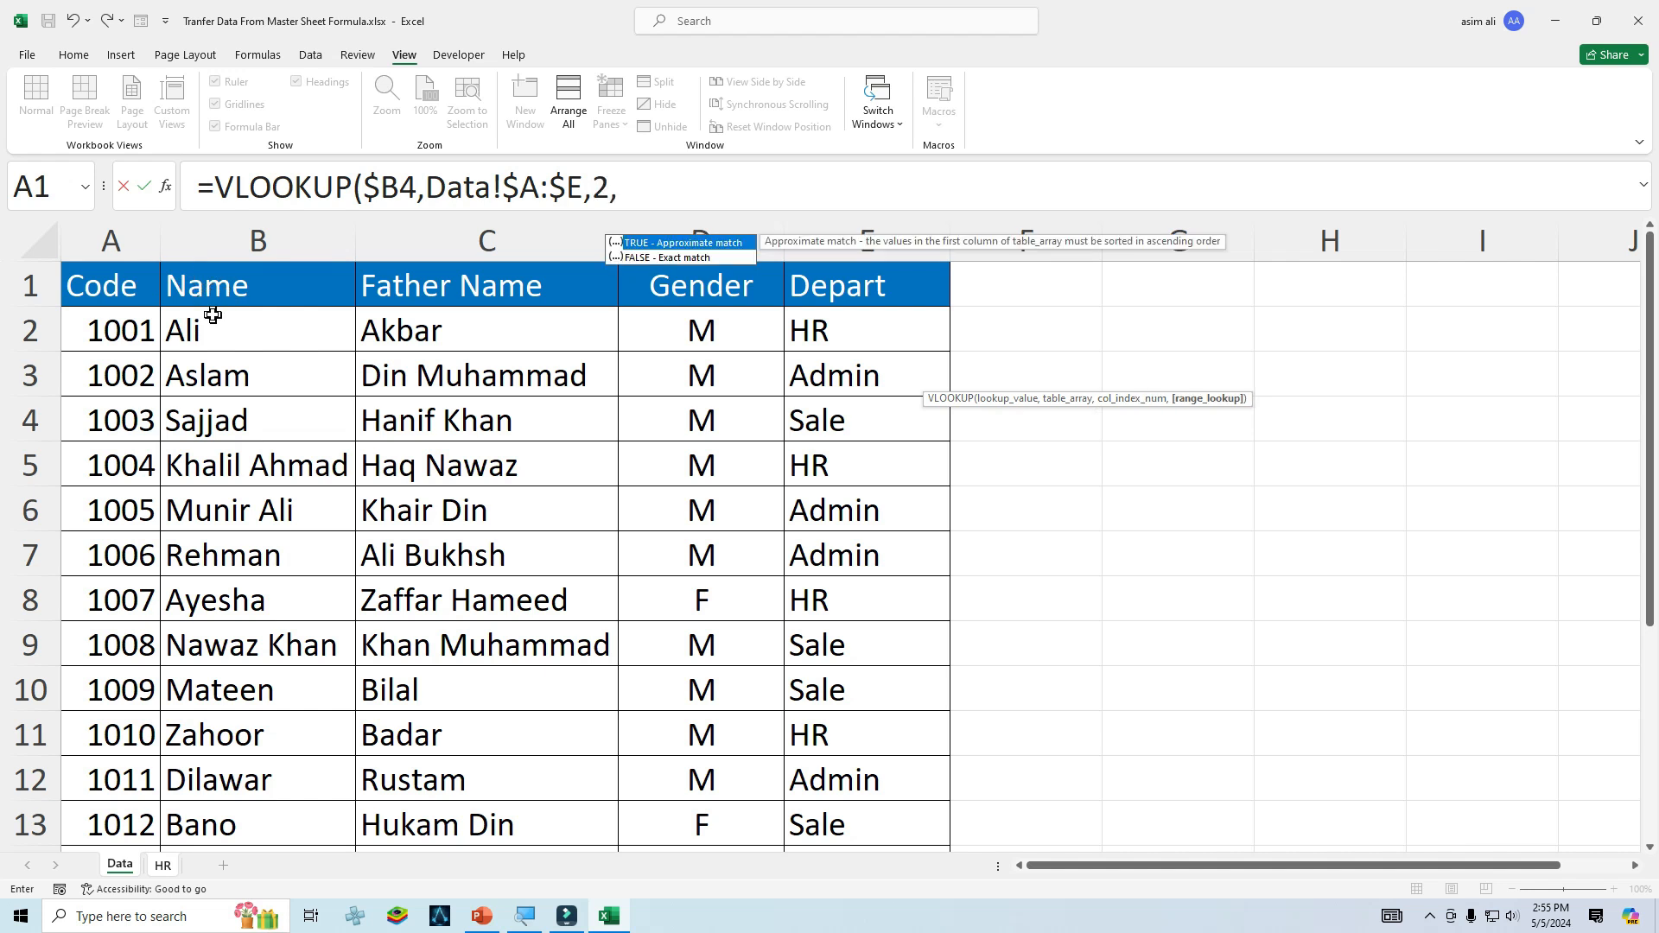
{"action": "type", "text": "0)"}
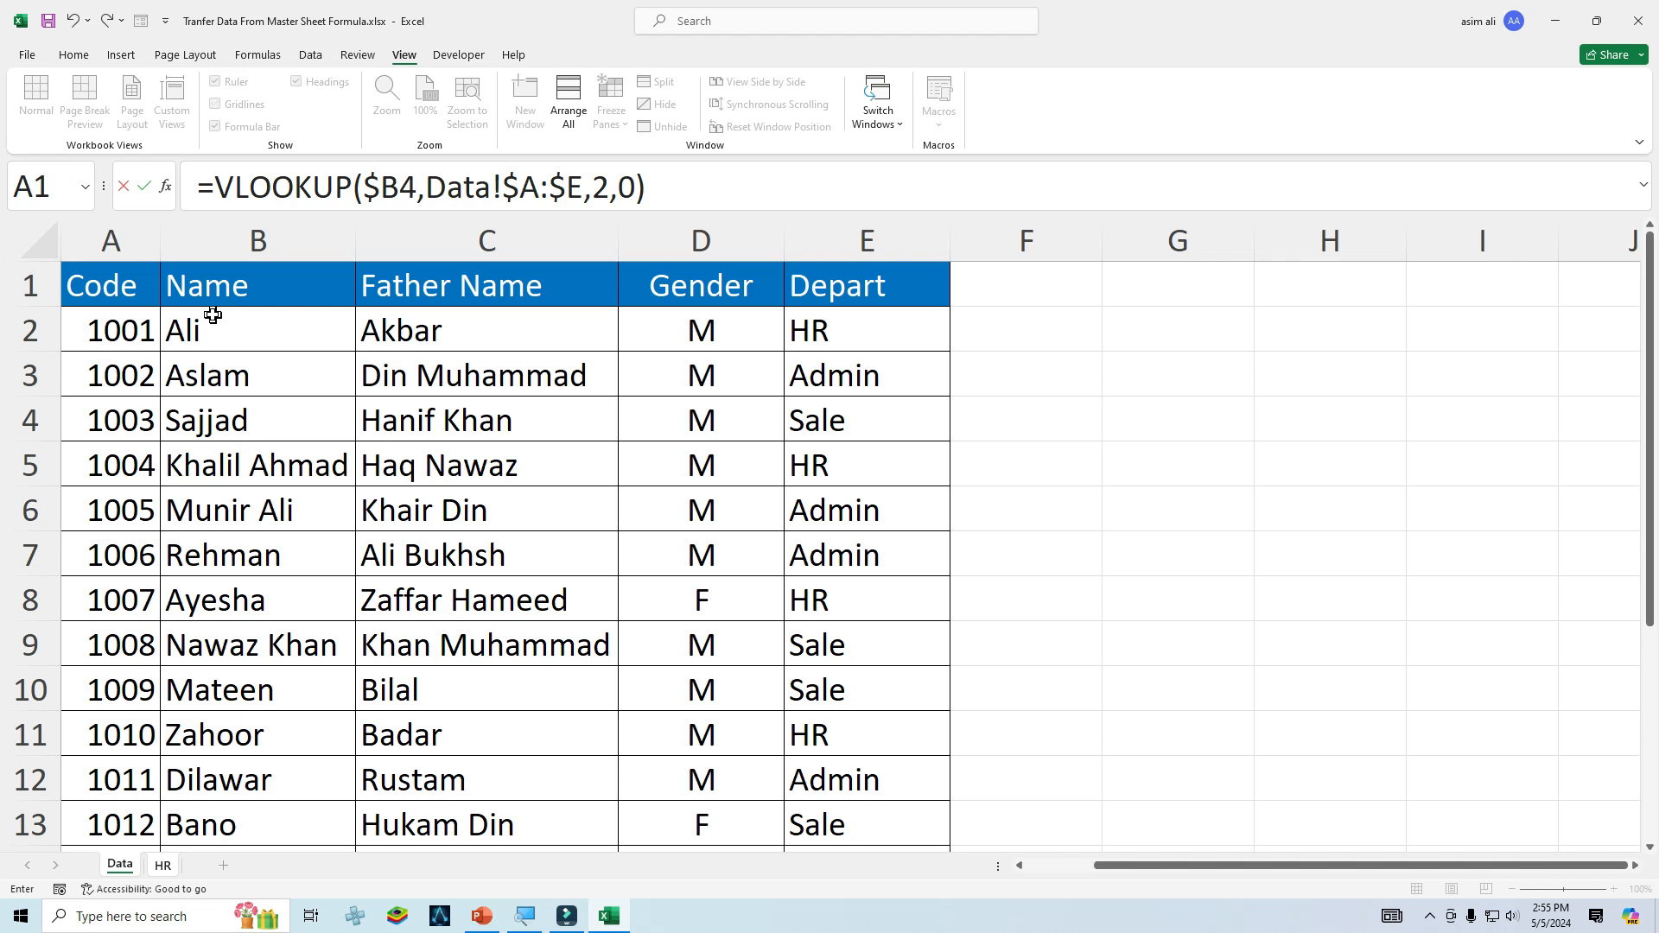
{"action": "key", "text": "ctrl+Page_Down"}
{"action": "left_click", "coordinate": [211, 421]}
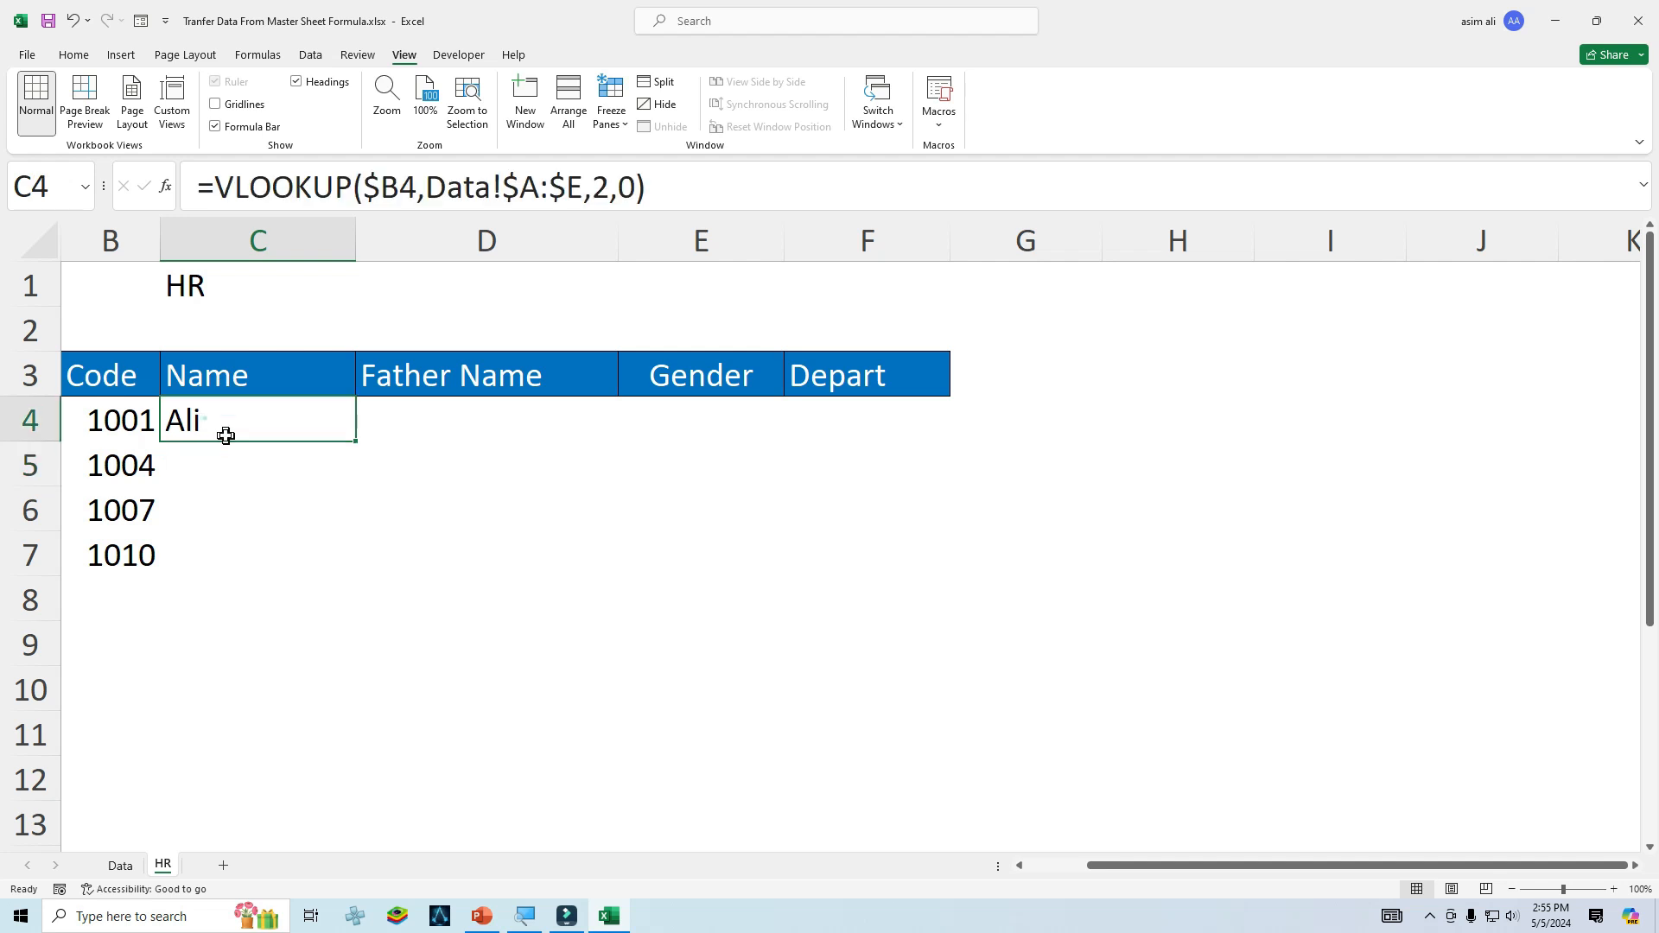
Replace the column index number in C4's VLOOKUP with a MATCH function.
{"action": "left_click", "coordinate": [605, 188]}
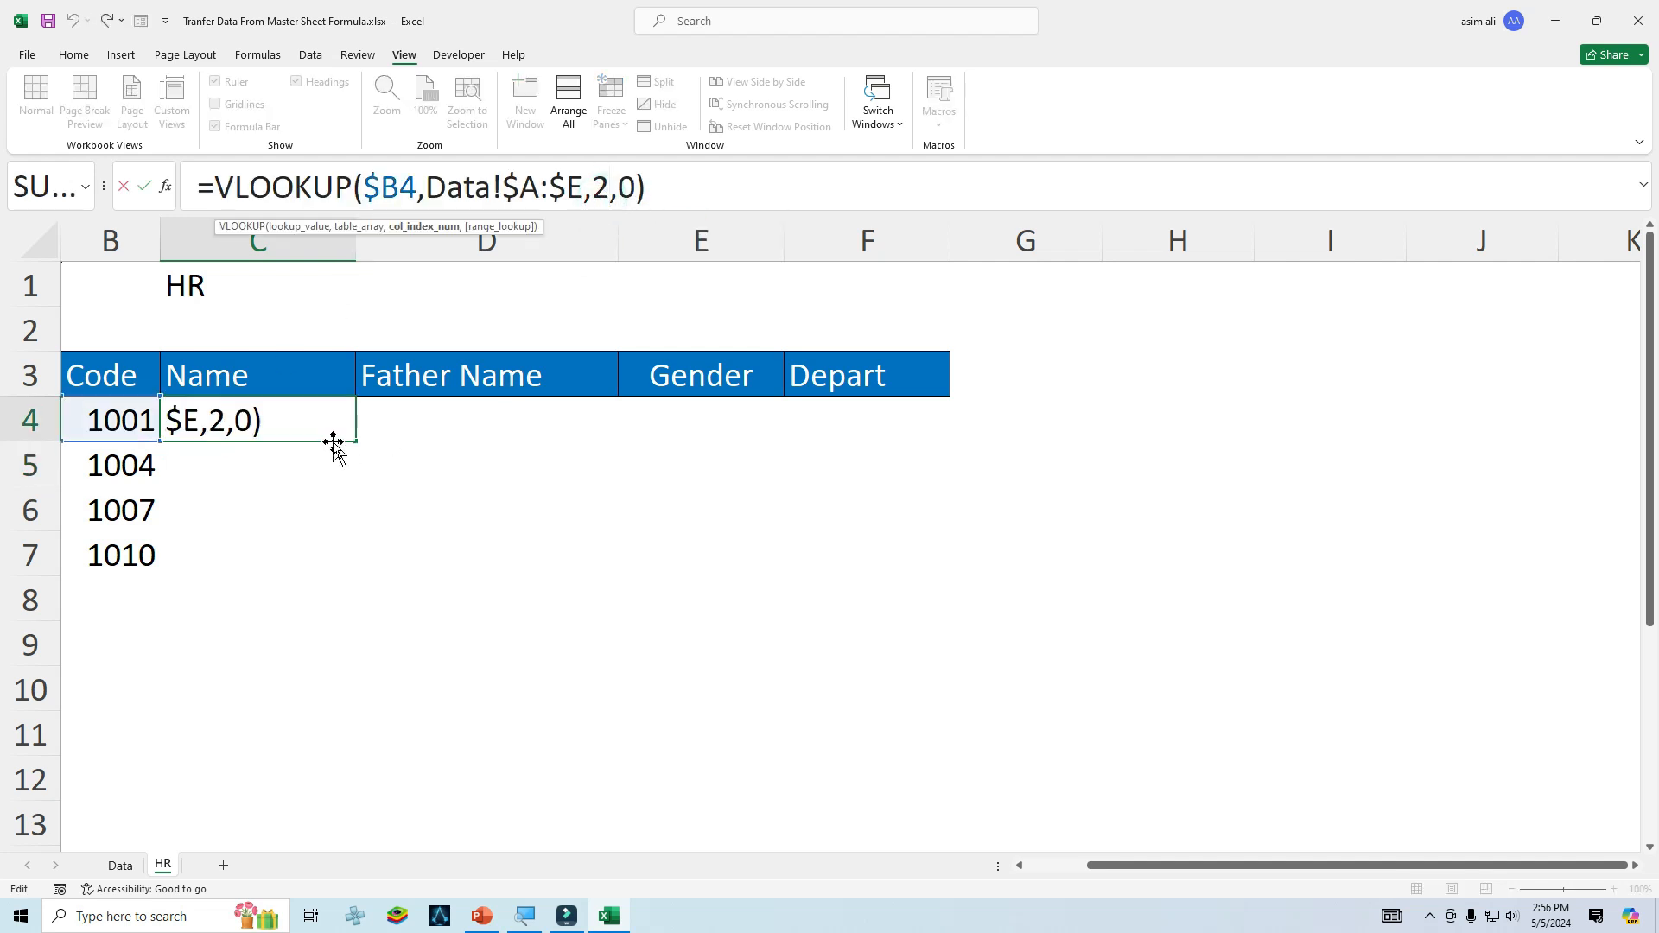
{"action": "key", "text": "Tab"}
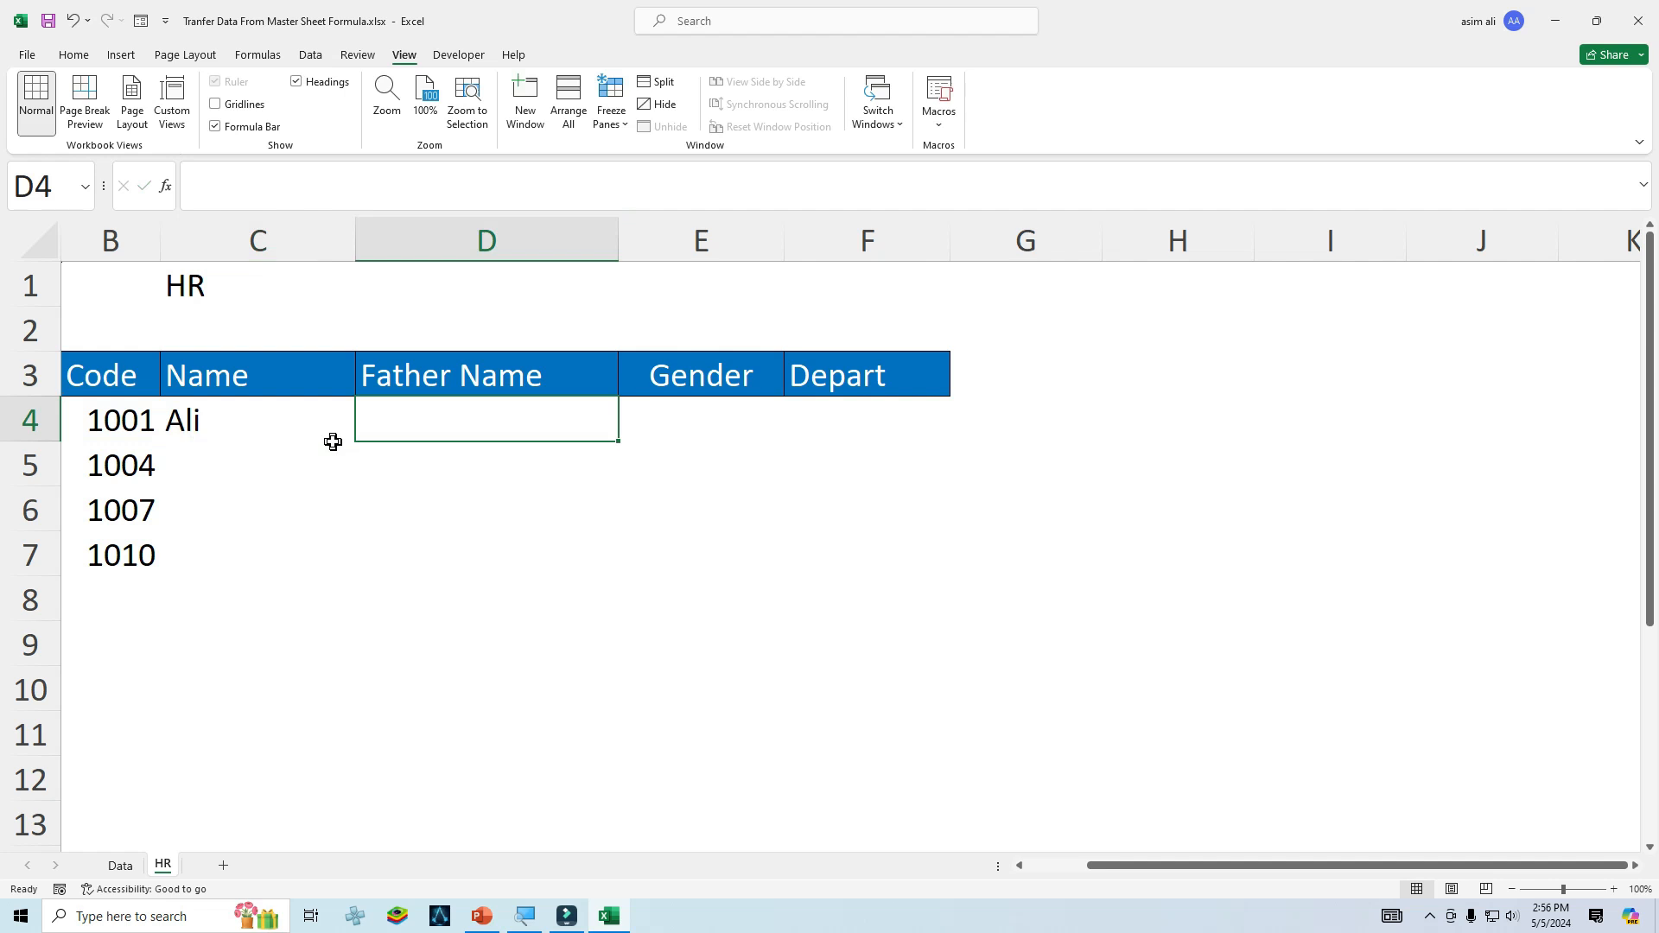
{"action": "left_click", "coordinate": [333, 441]}
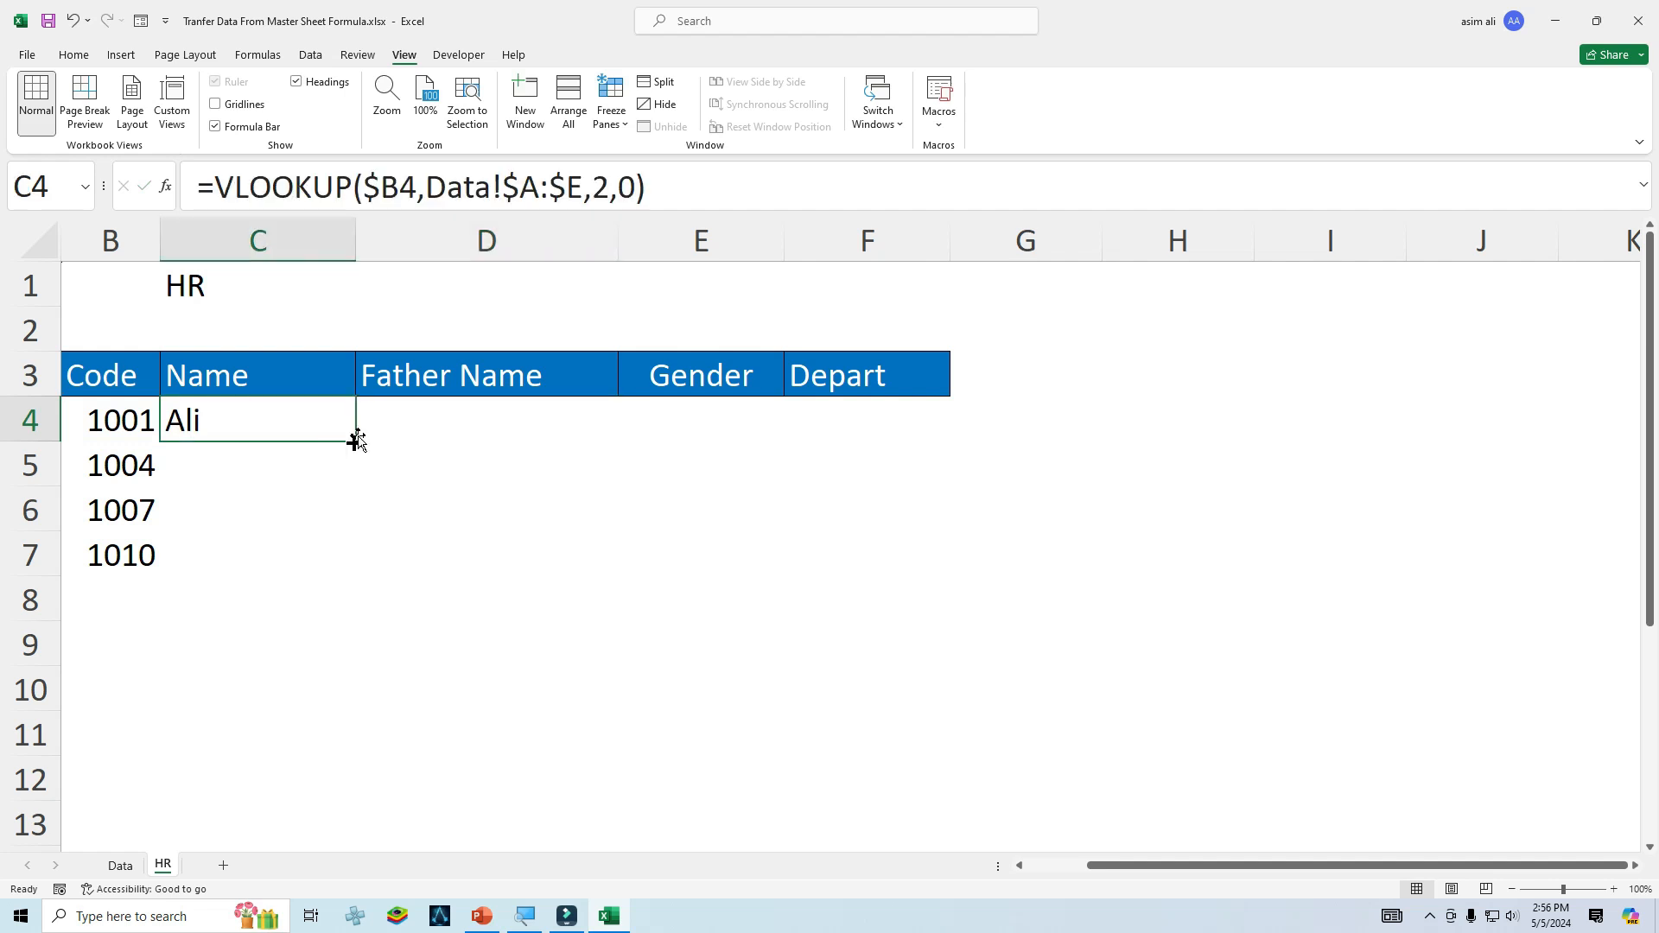
{"action": "left_click", "coordinate": [586, 192]}
{"action": "double_click", "coordinate": [602, 190]}
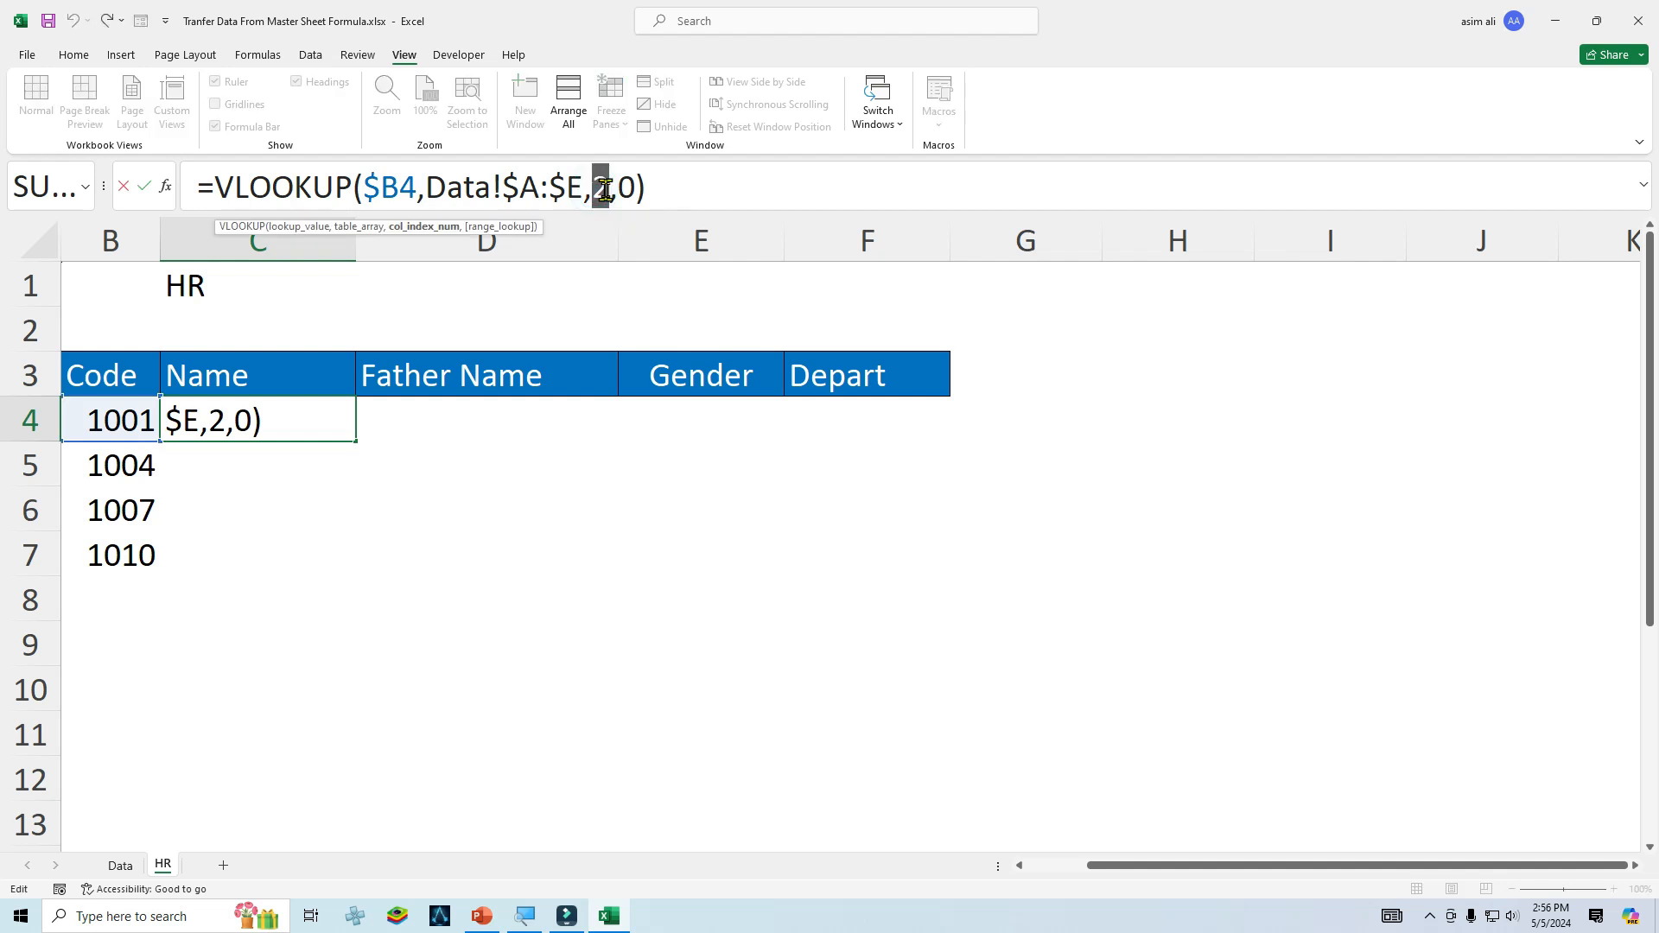
{"action": "type", "text": "mat"}
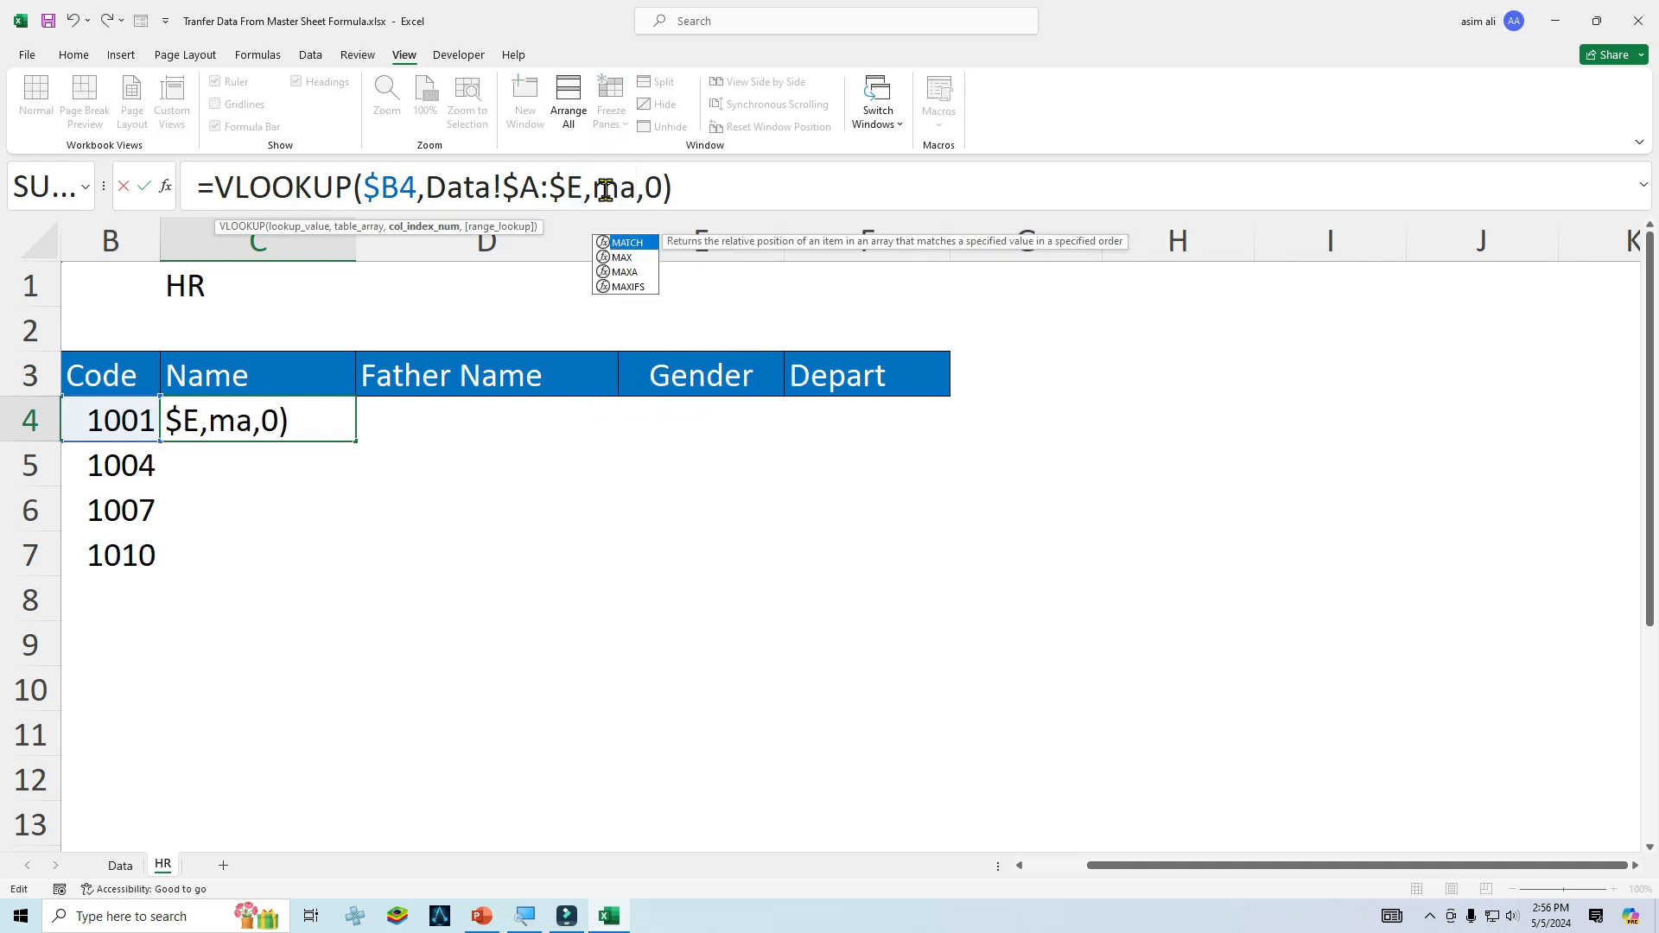
{"action": "type", "text": "ch"}
{"action": "key", "text": "Tab"}
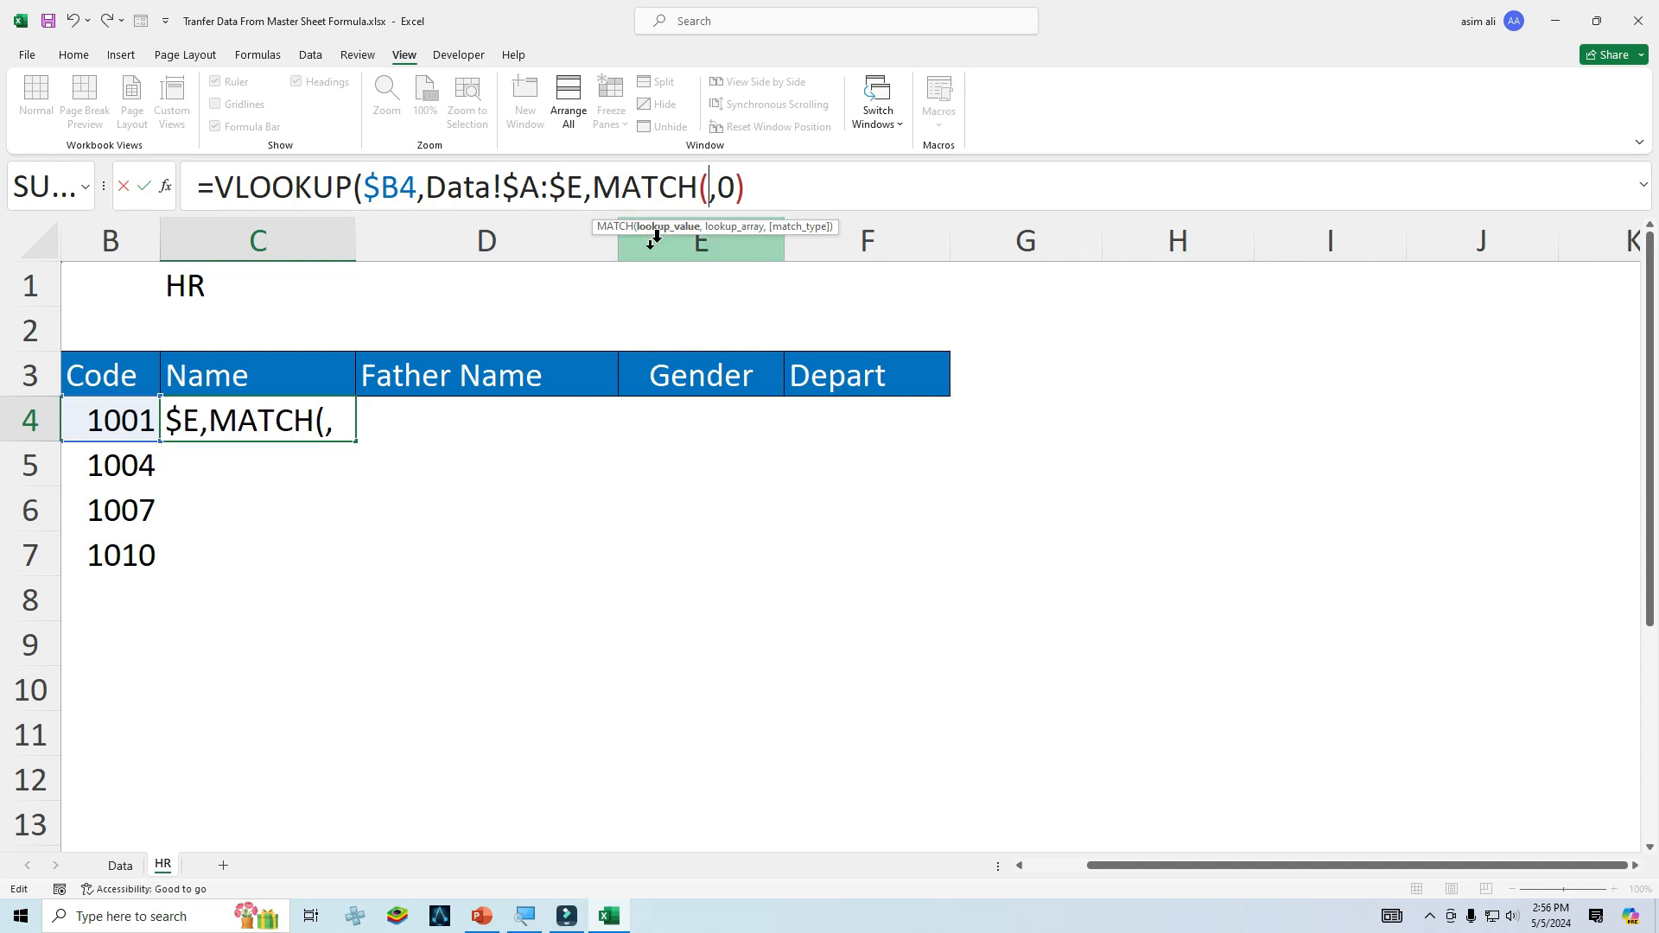
Set MATCH's lookup value to the Name header cell with only its row locked, as C$3.
{"action": "left_click", "coordinate": [239, 371]}
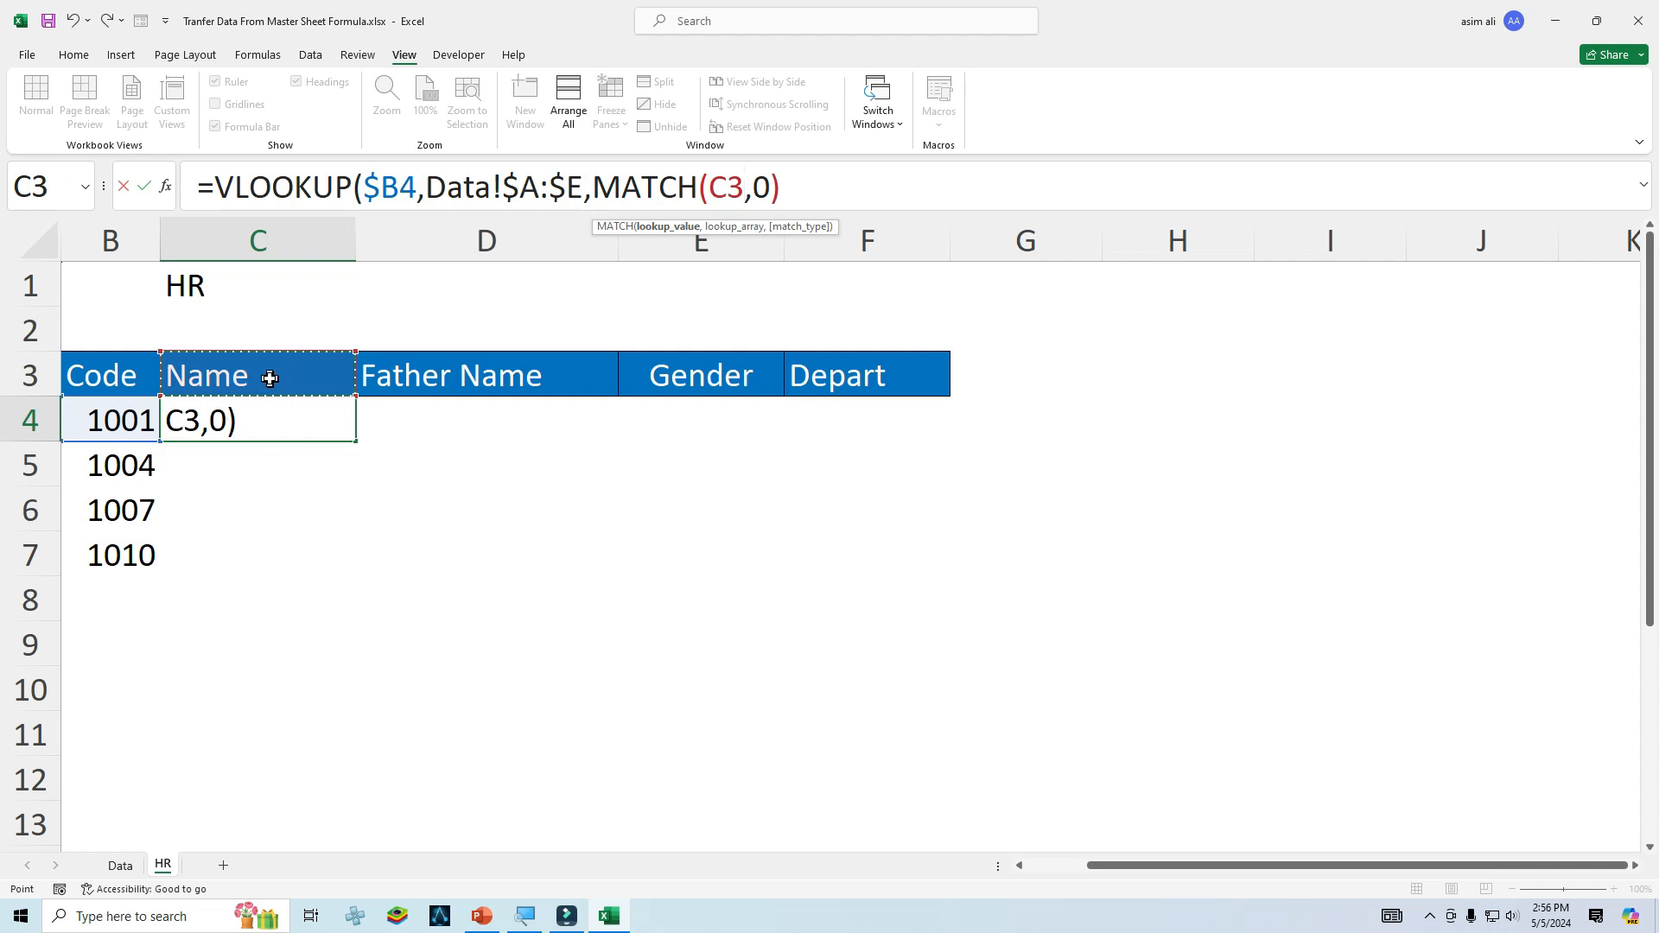
{"action": "key", "text": "F4"}
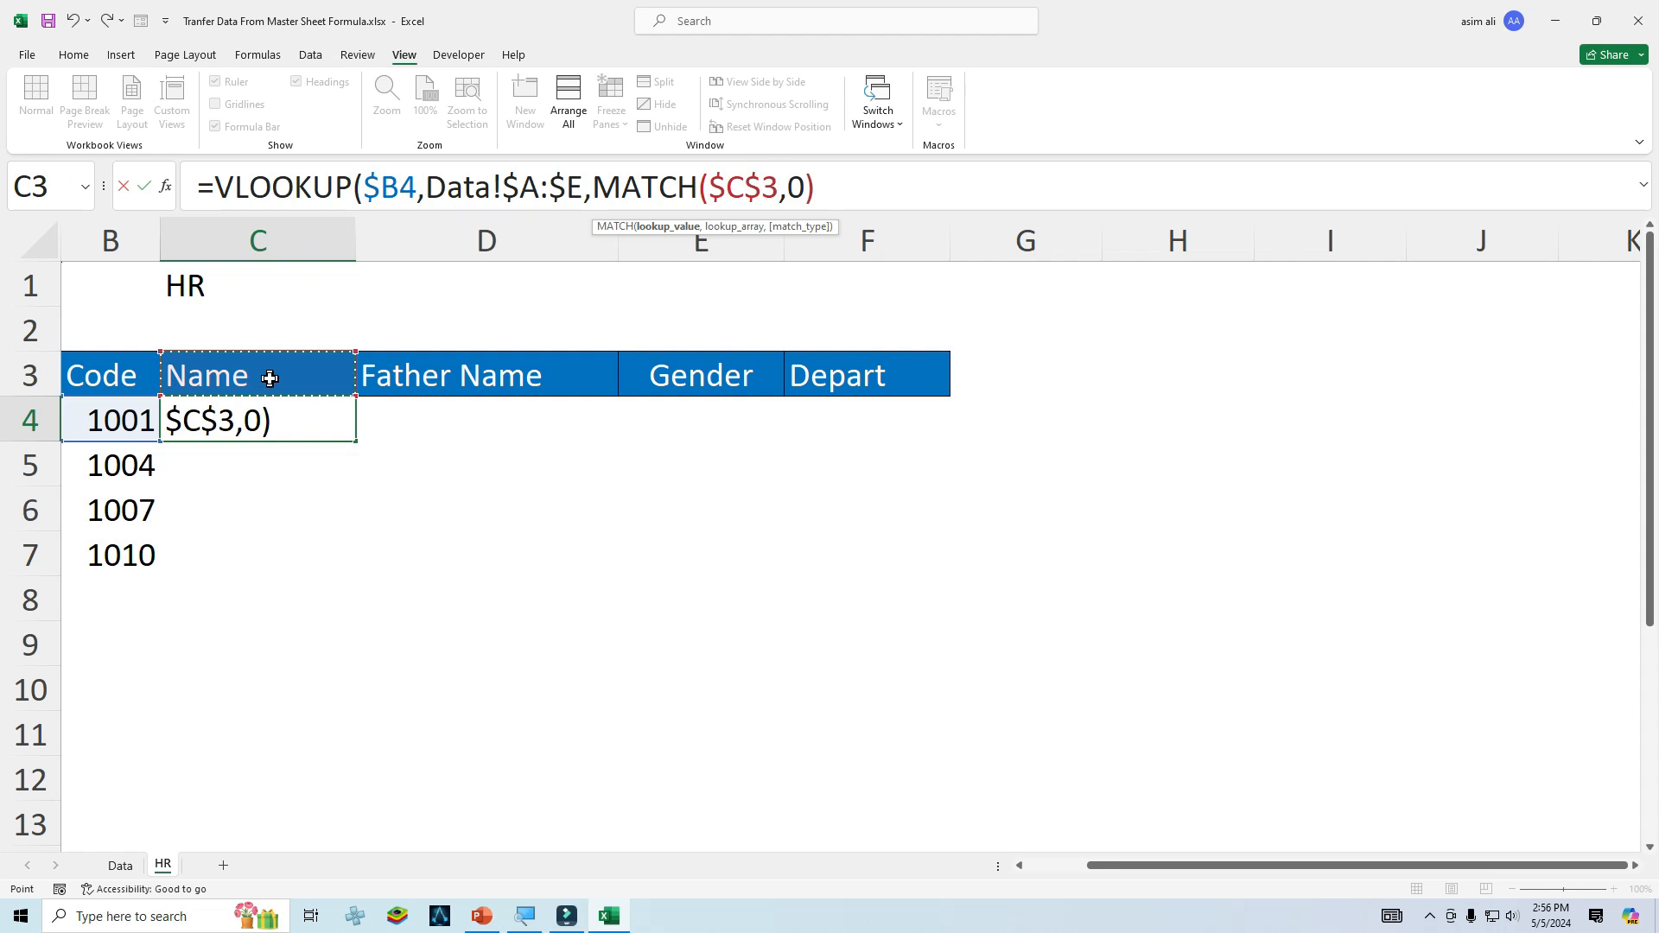
{"action": "key", "text": "F4"}
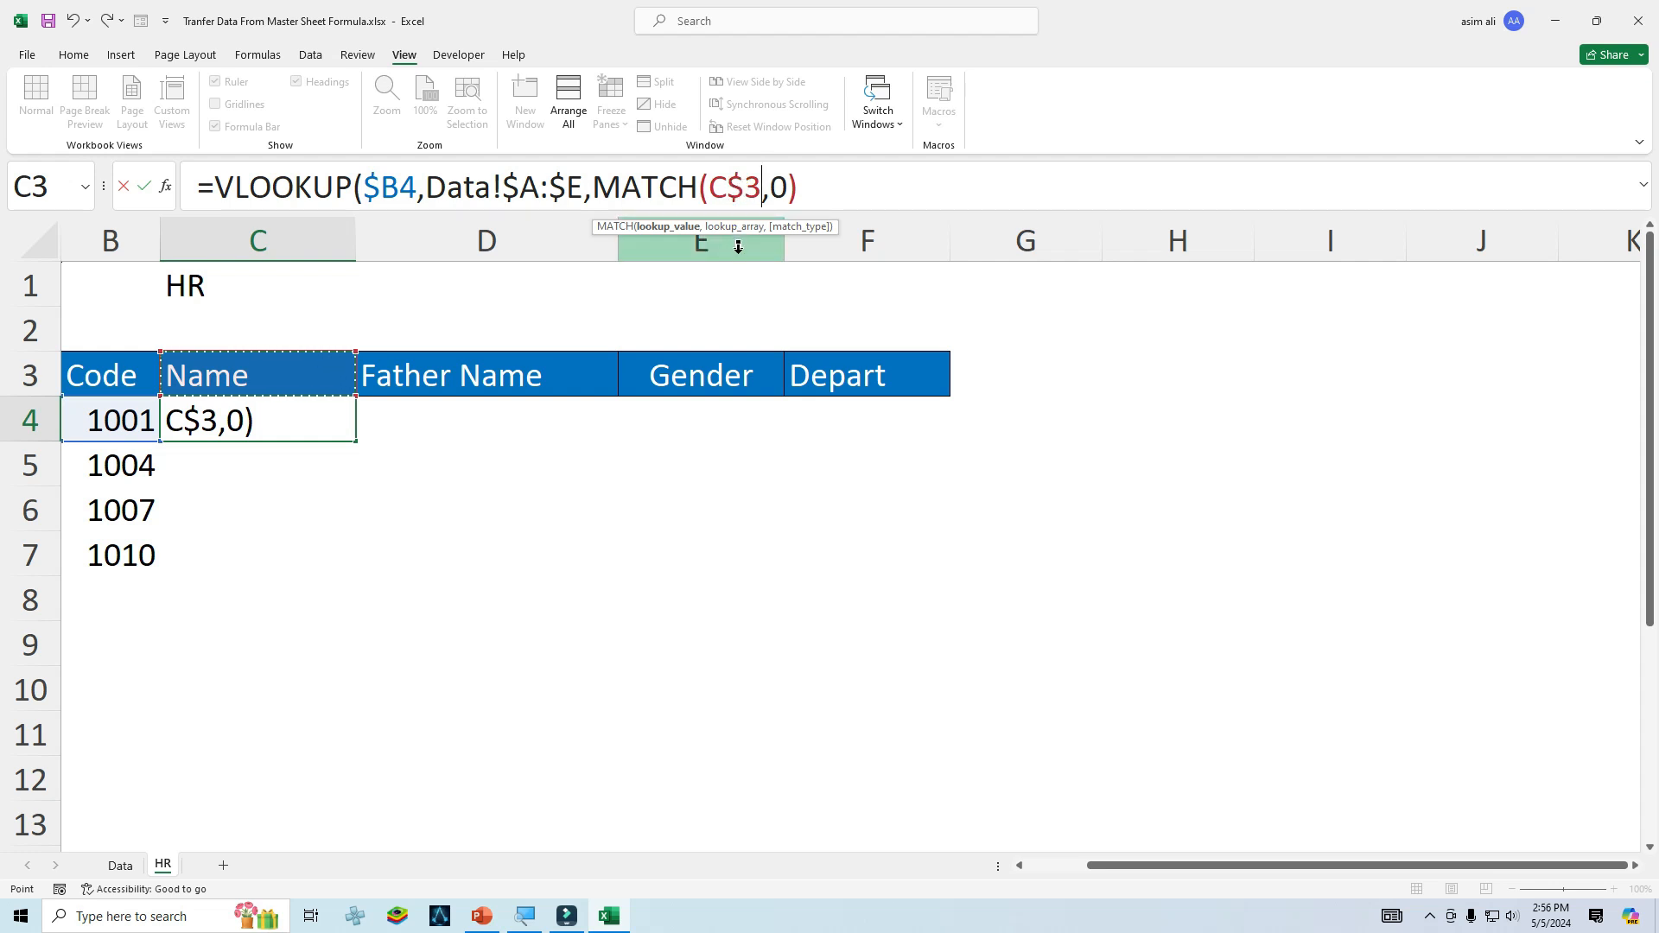
{"action": "type", "text": ","}
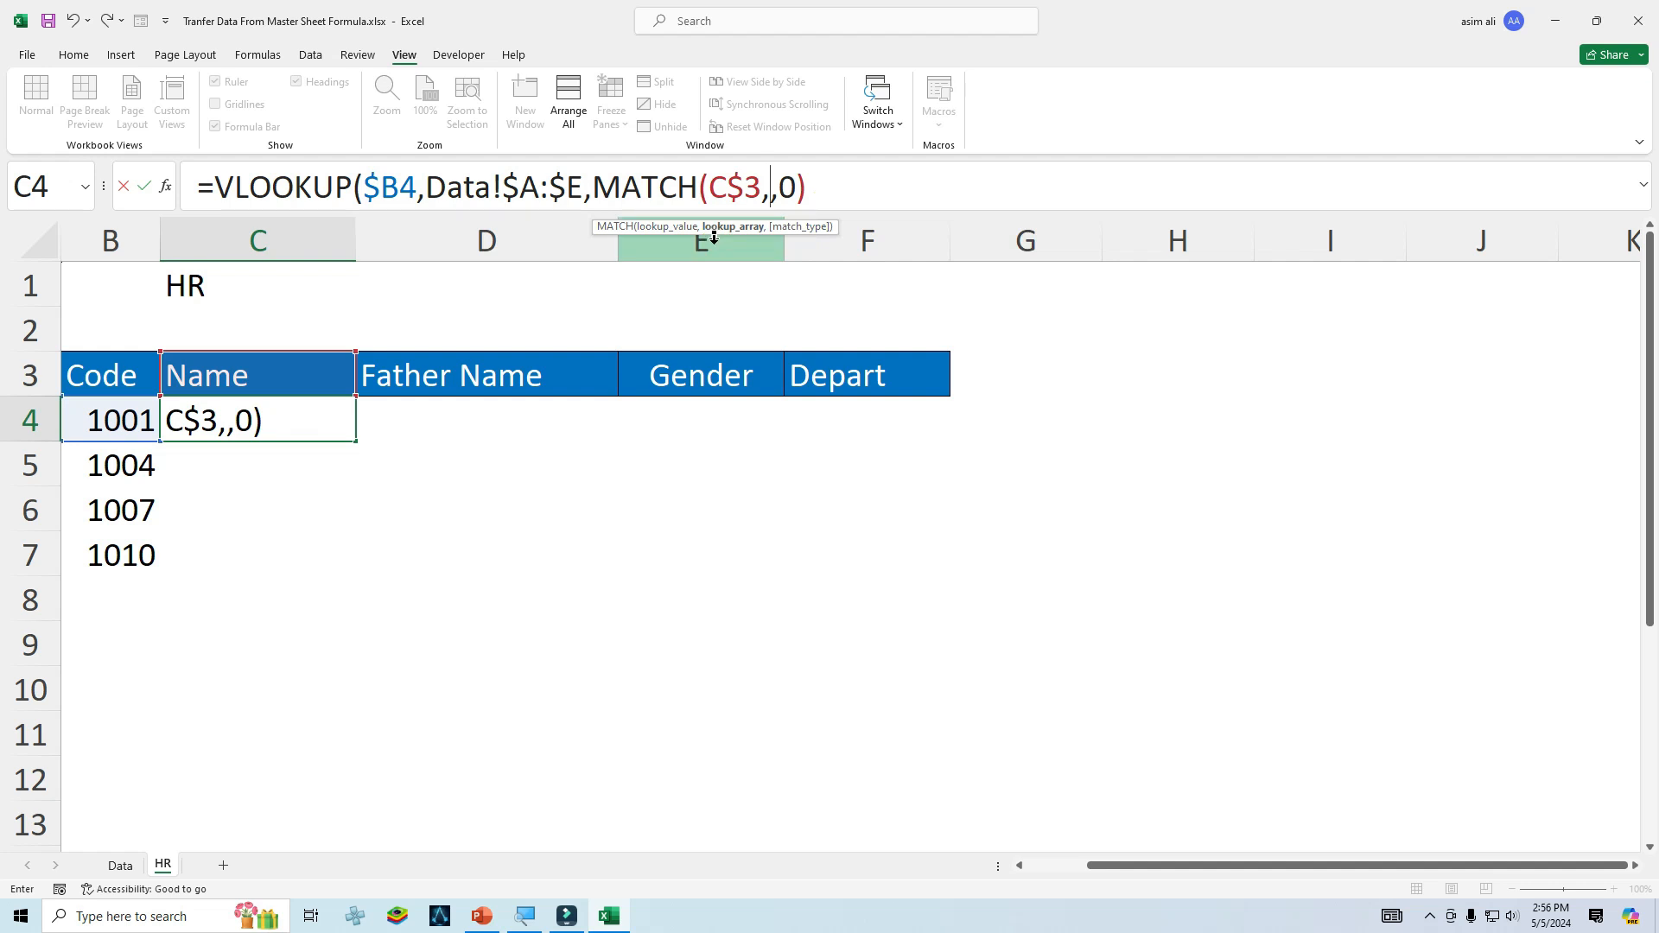
Set MATCH's lookup array to the Data sheet's header row, locked as Data!$A$1:$E$1.
{"action": "left_click", "coordinate": [122, 871]}
{"action": "left_click_drag", "start_coordinate": [105, 292], "coordinate": [819, 283]}
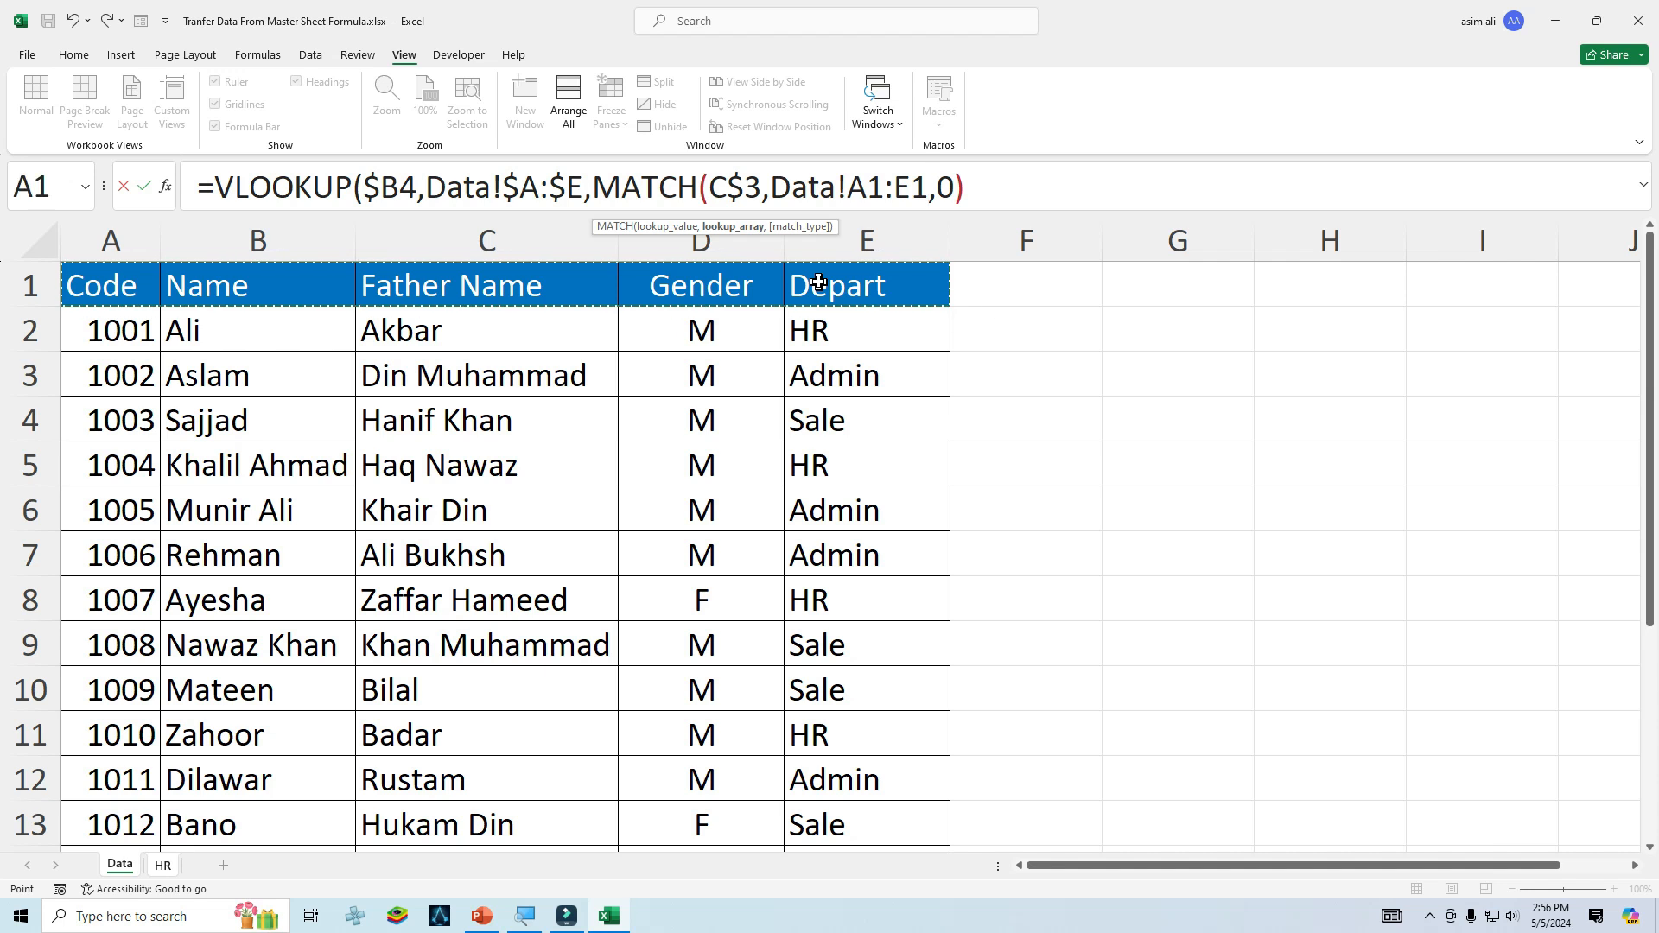
{"action": "key", "text": "F4"}
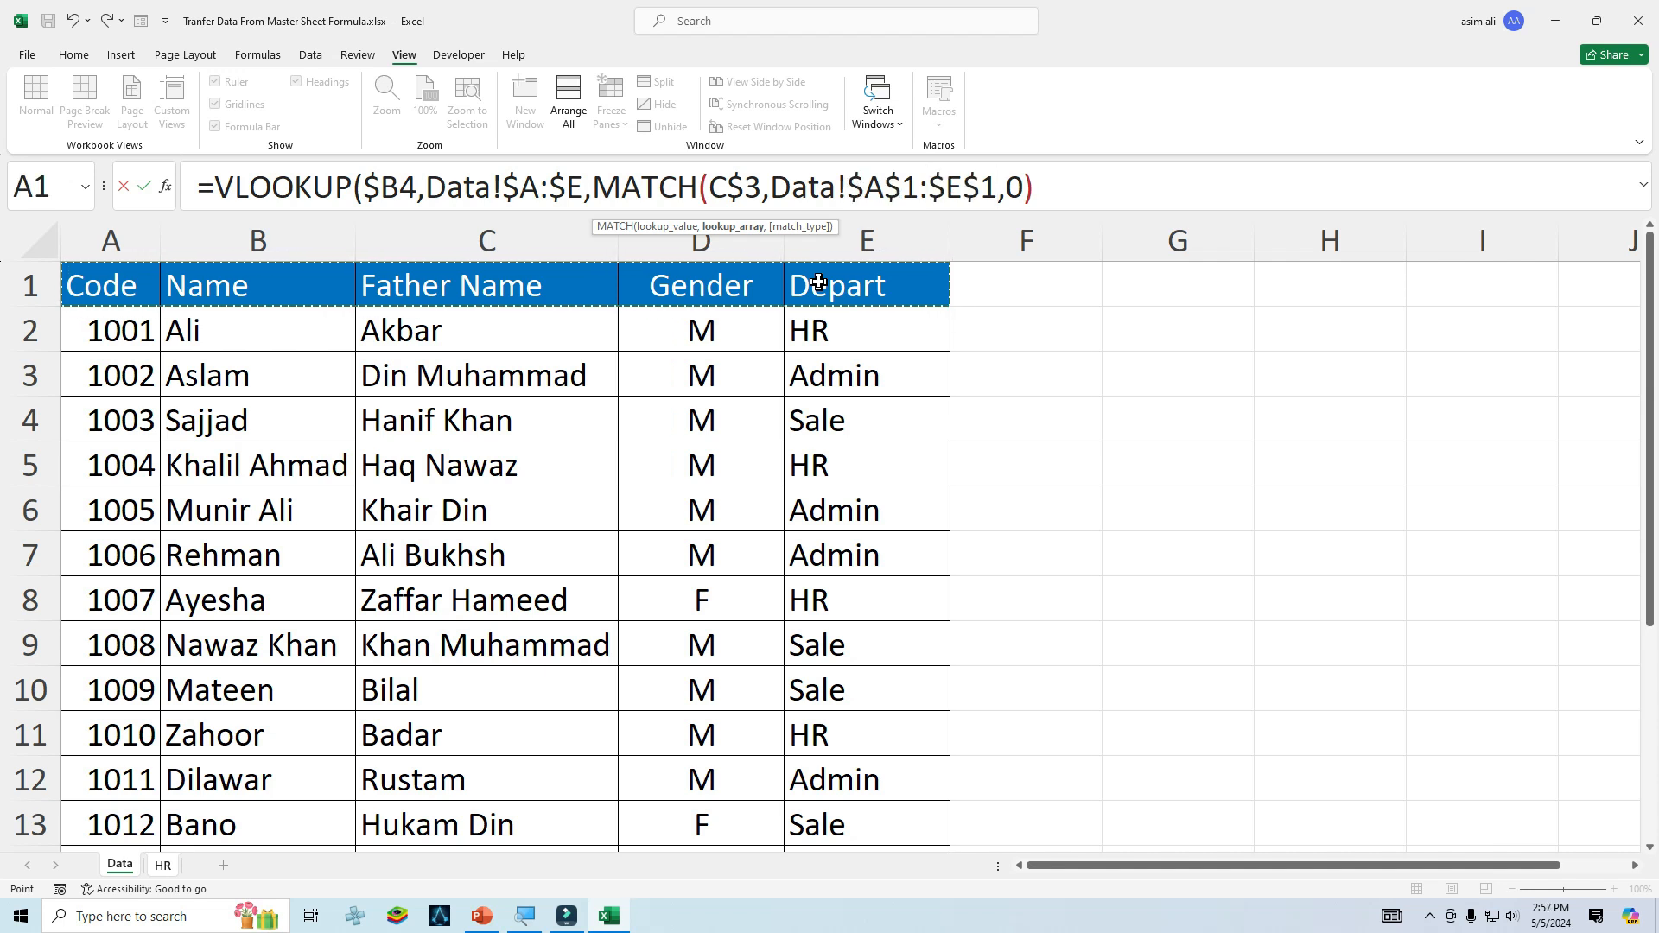
Complete C4's MATCH with match type 0 and copy the VLOOKUP formula across the row to F4.
{"action": "type", "text": ","}
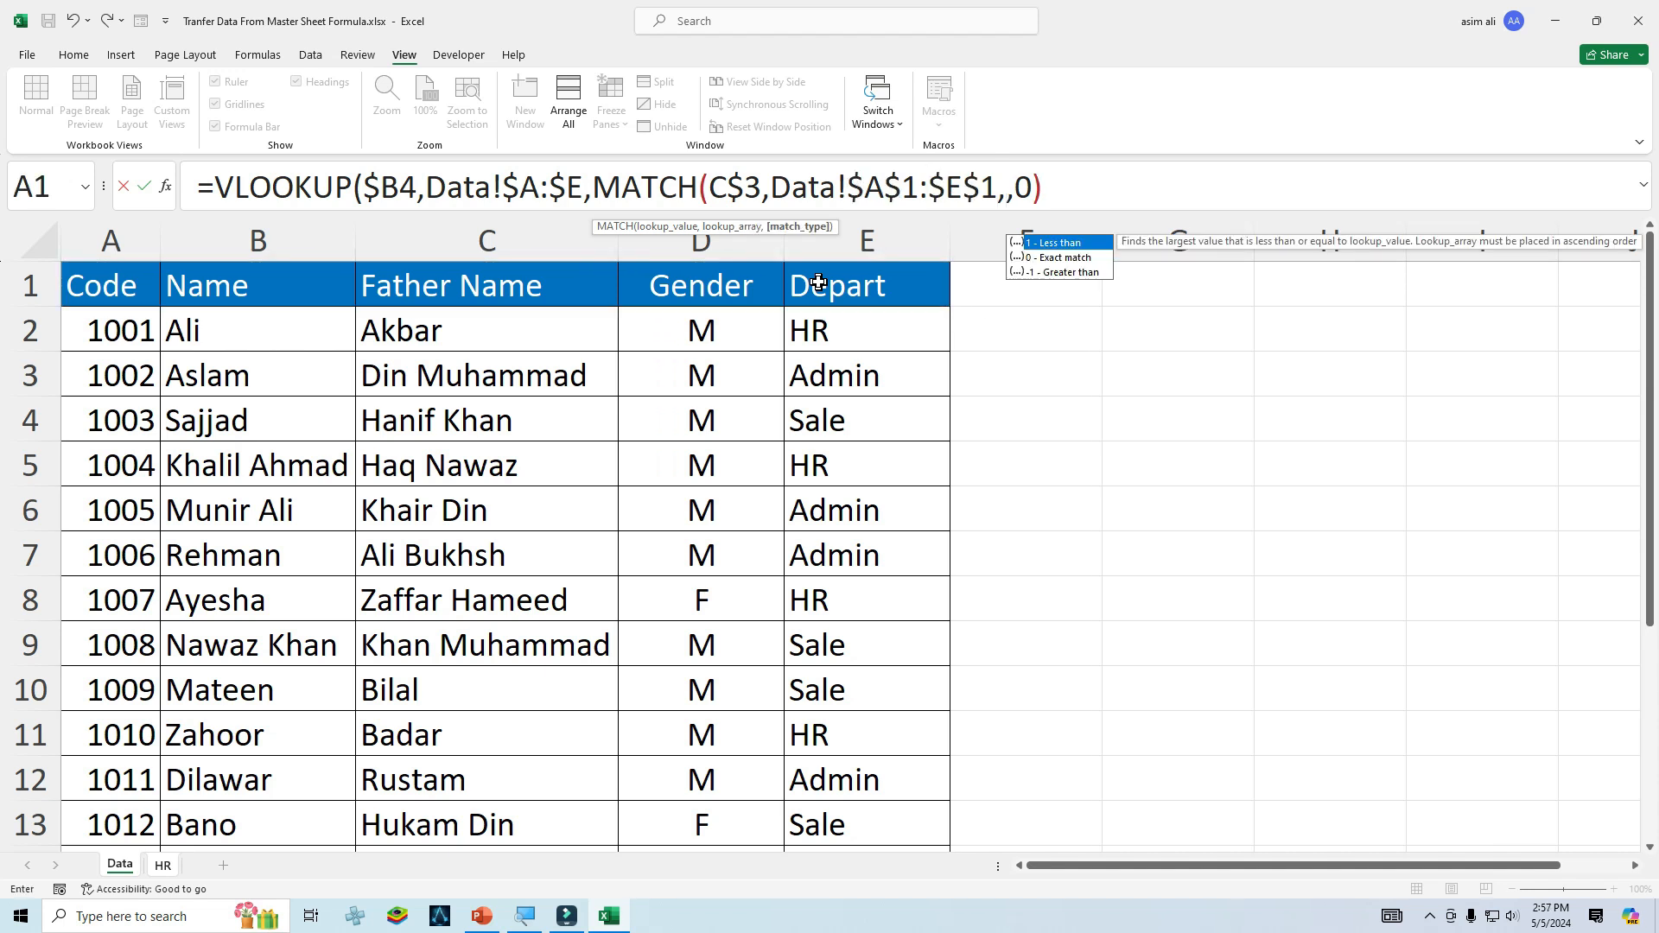
{"action": "type", "text": "0)"}
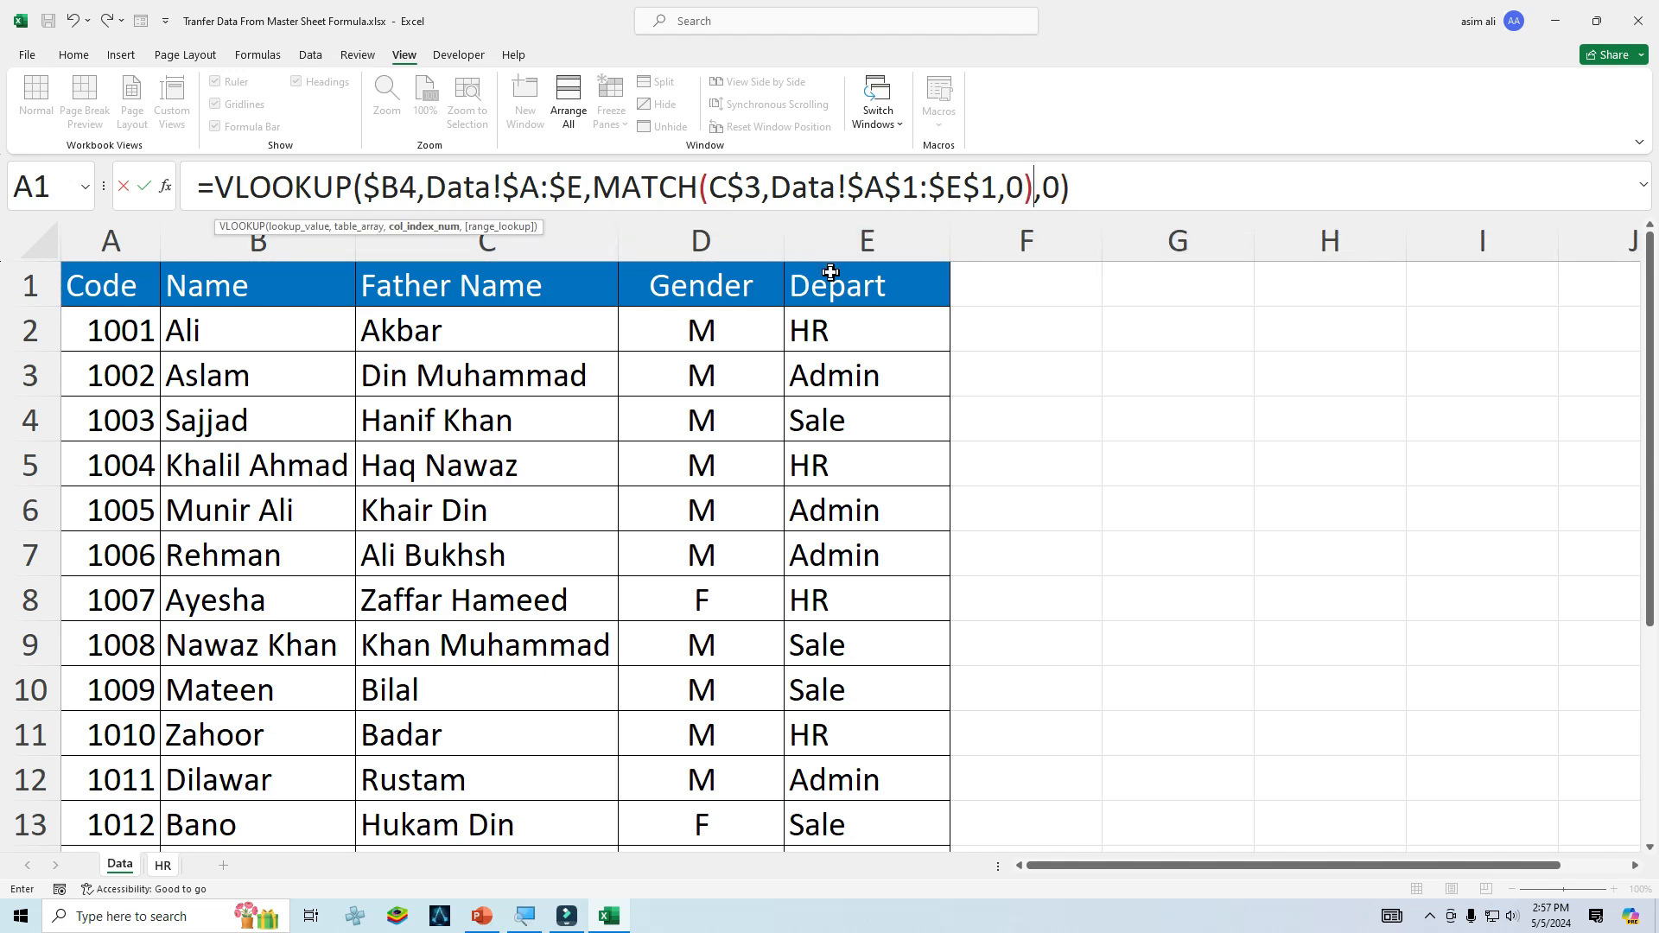
{"action": "key", "text": "Return"}
{"action": "left_click", "coordinate": [320, 412]}
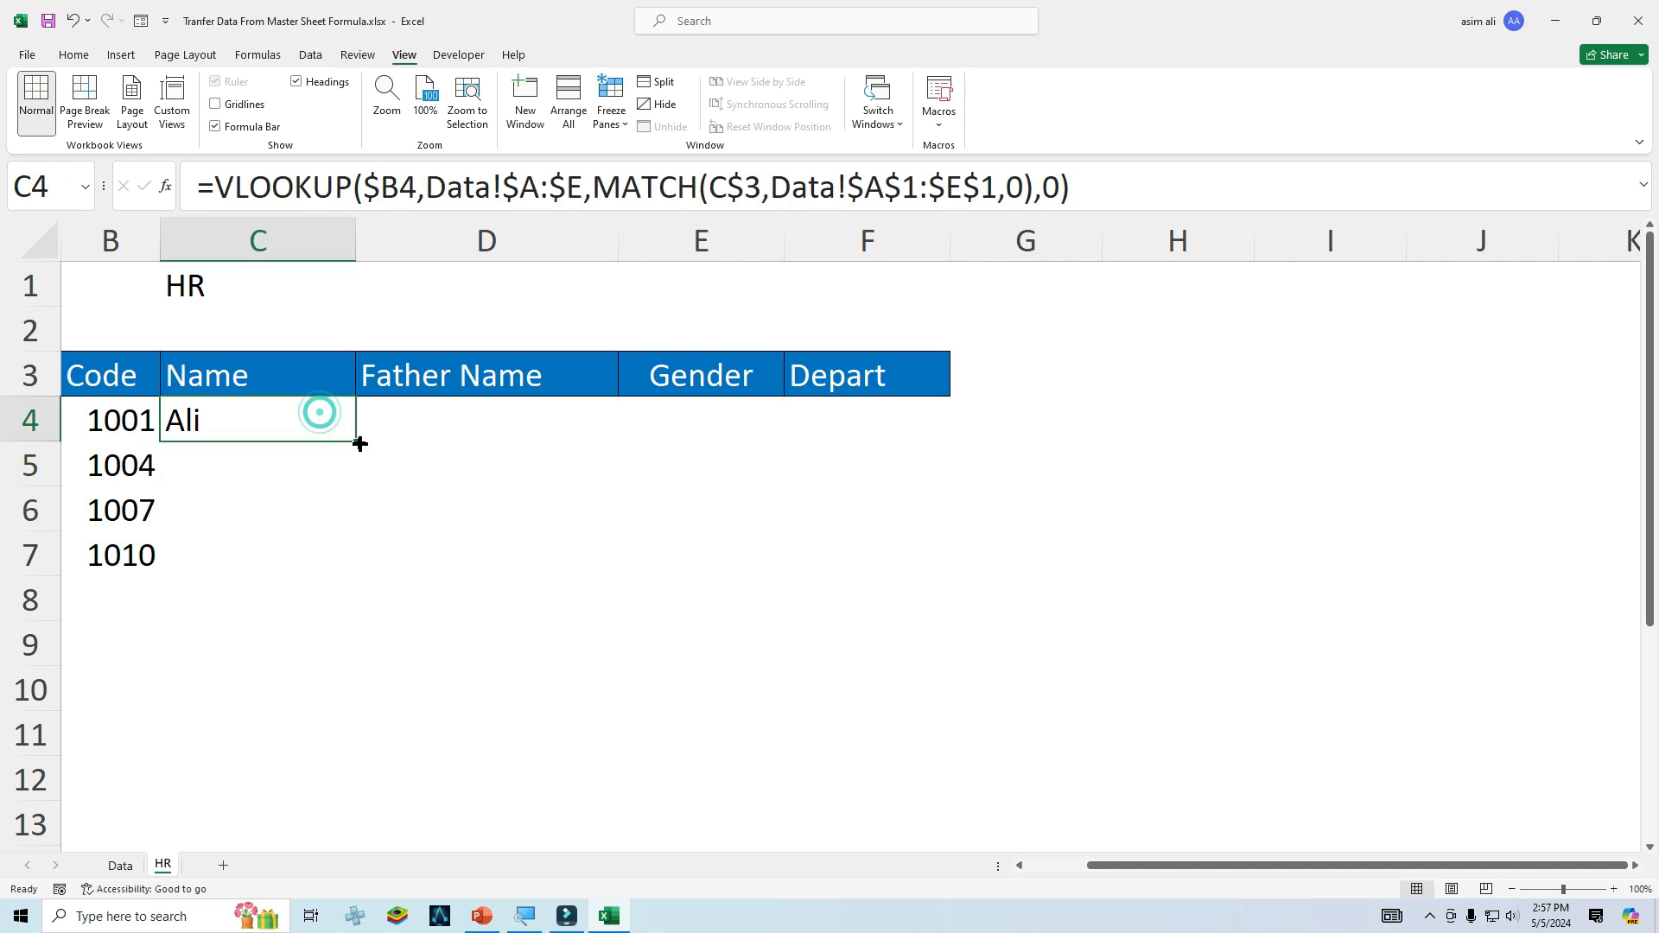
{"action": "left_click_drag", "start_coordinate": [360, 444], "coordinate": [960, 423]}
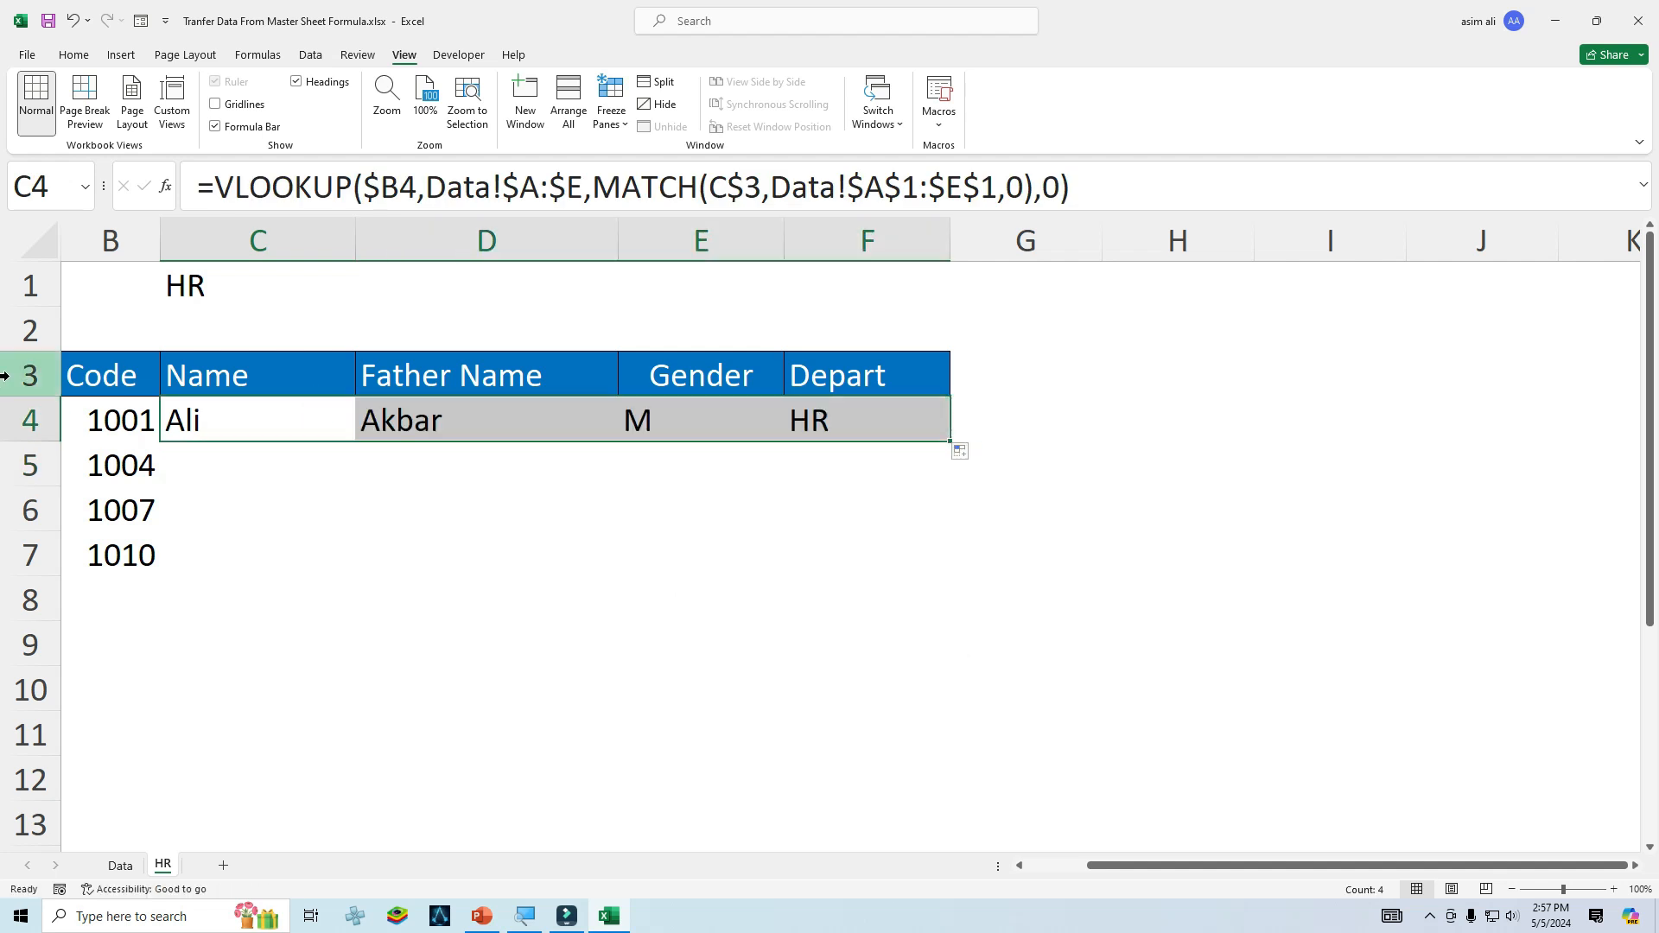
Wrap the VLOOKUP formula in C4 in IFERROR, with an empty string "" as the error value.
{"action": "left_click", "coordinate": [190, 420]}
{"action": "left_click", "coordinate": [216, 187]}
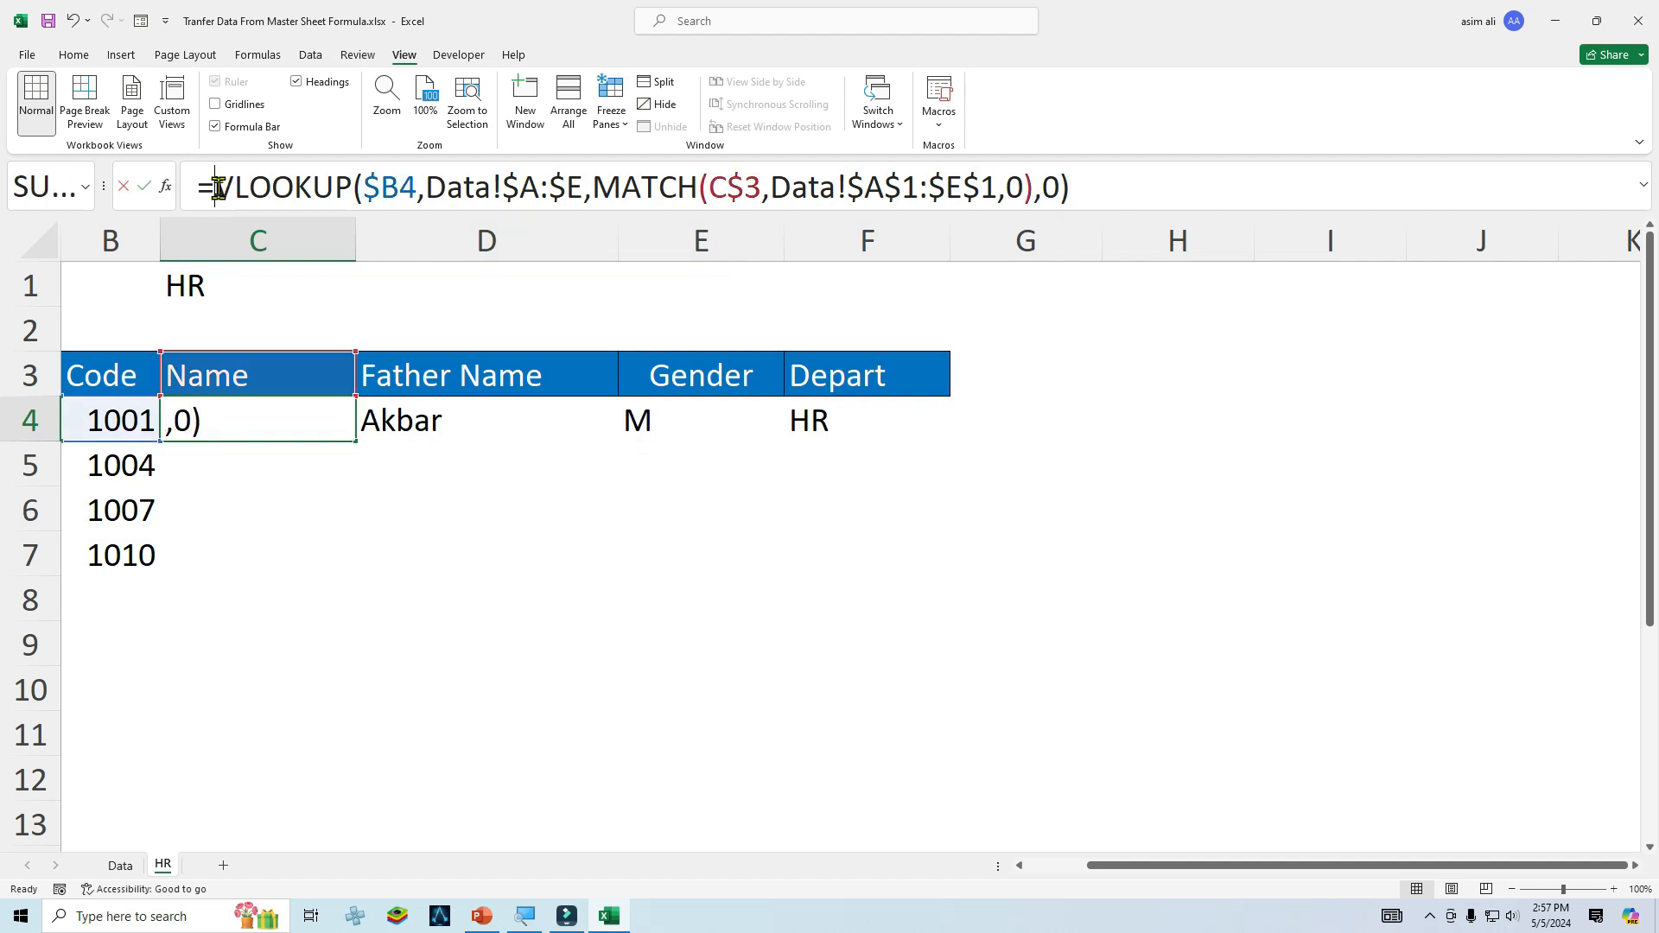
{"action": "type", "text": "ifer"}
{"action": "key", "text": "Tab"}
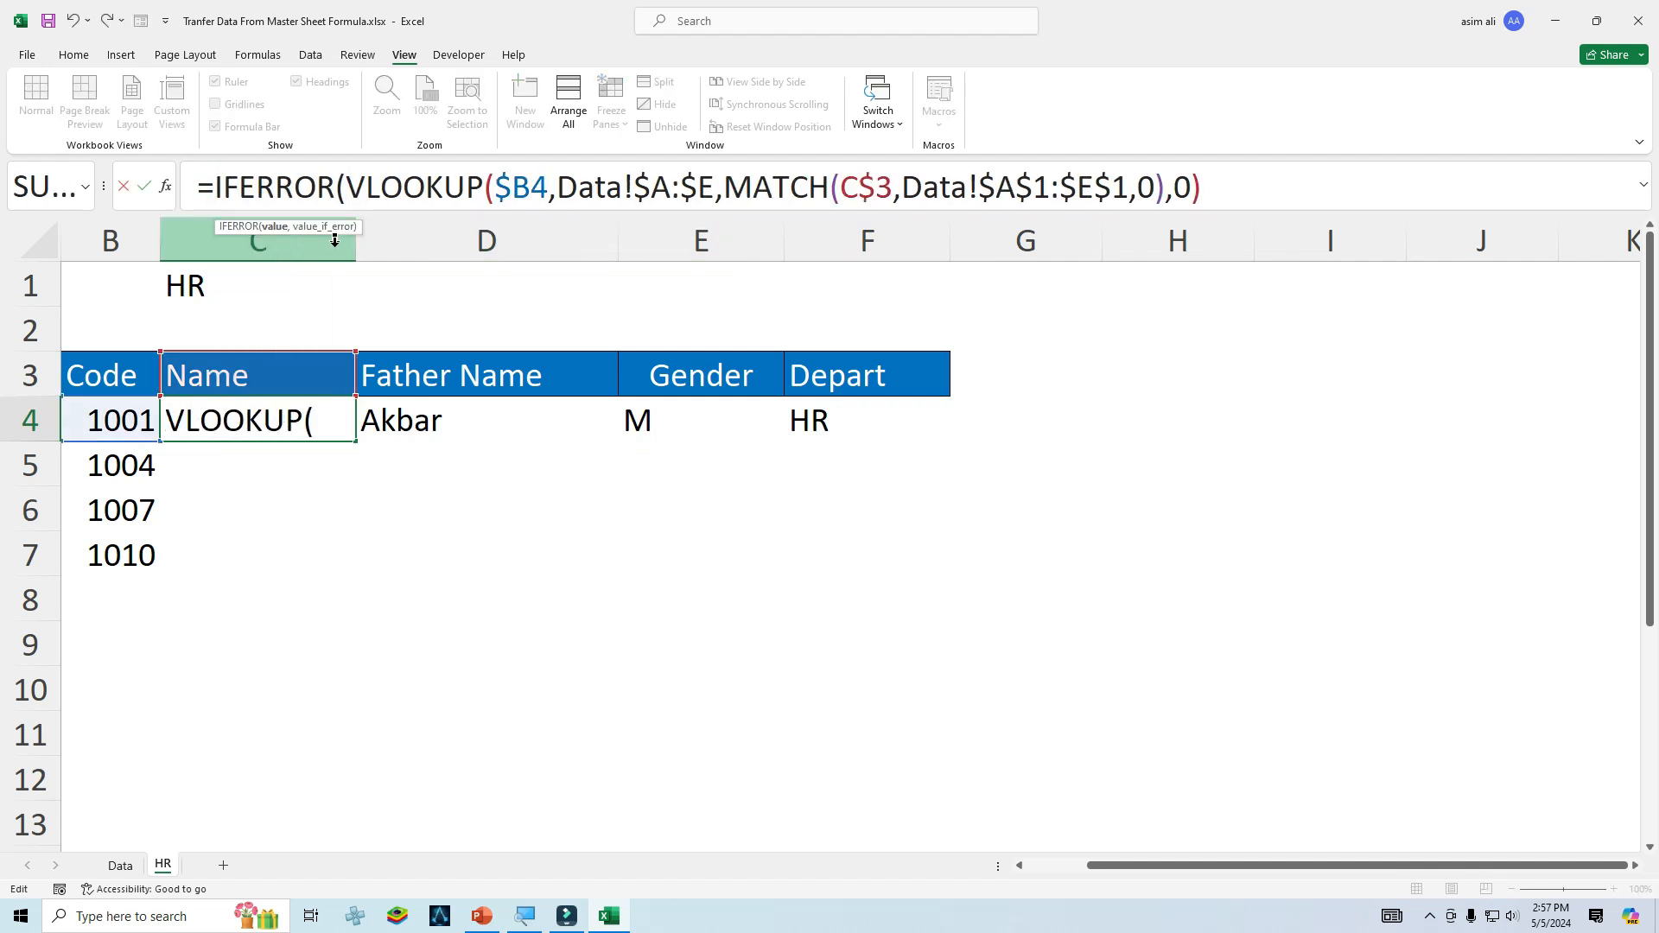
{"action": "left_click", "coordinate": [1216, 190]}
{"action": "type", "text": ","}
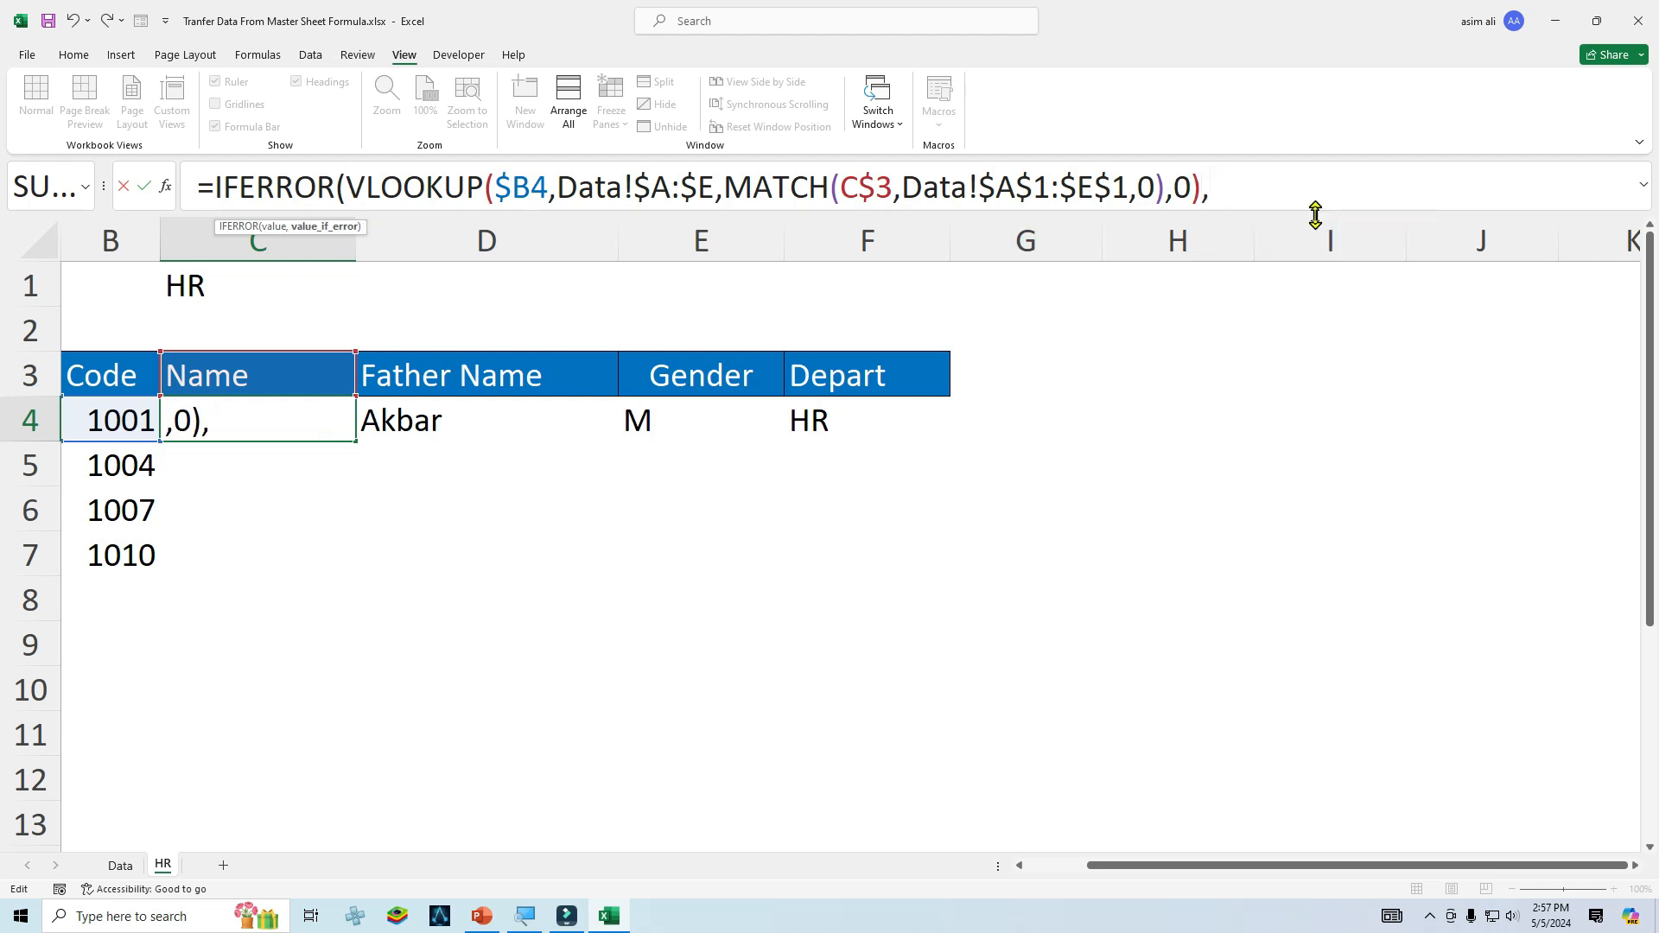
{"action": "type", "text": "\"\")"}
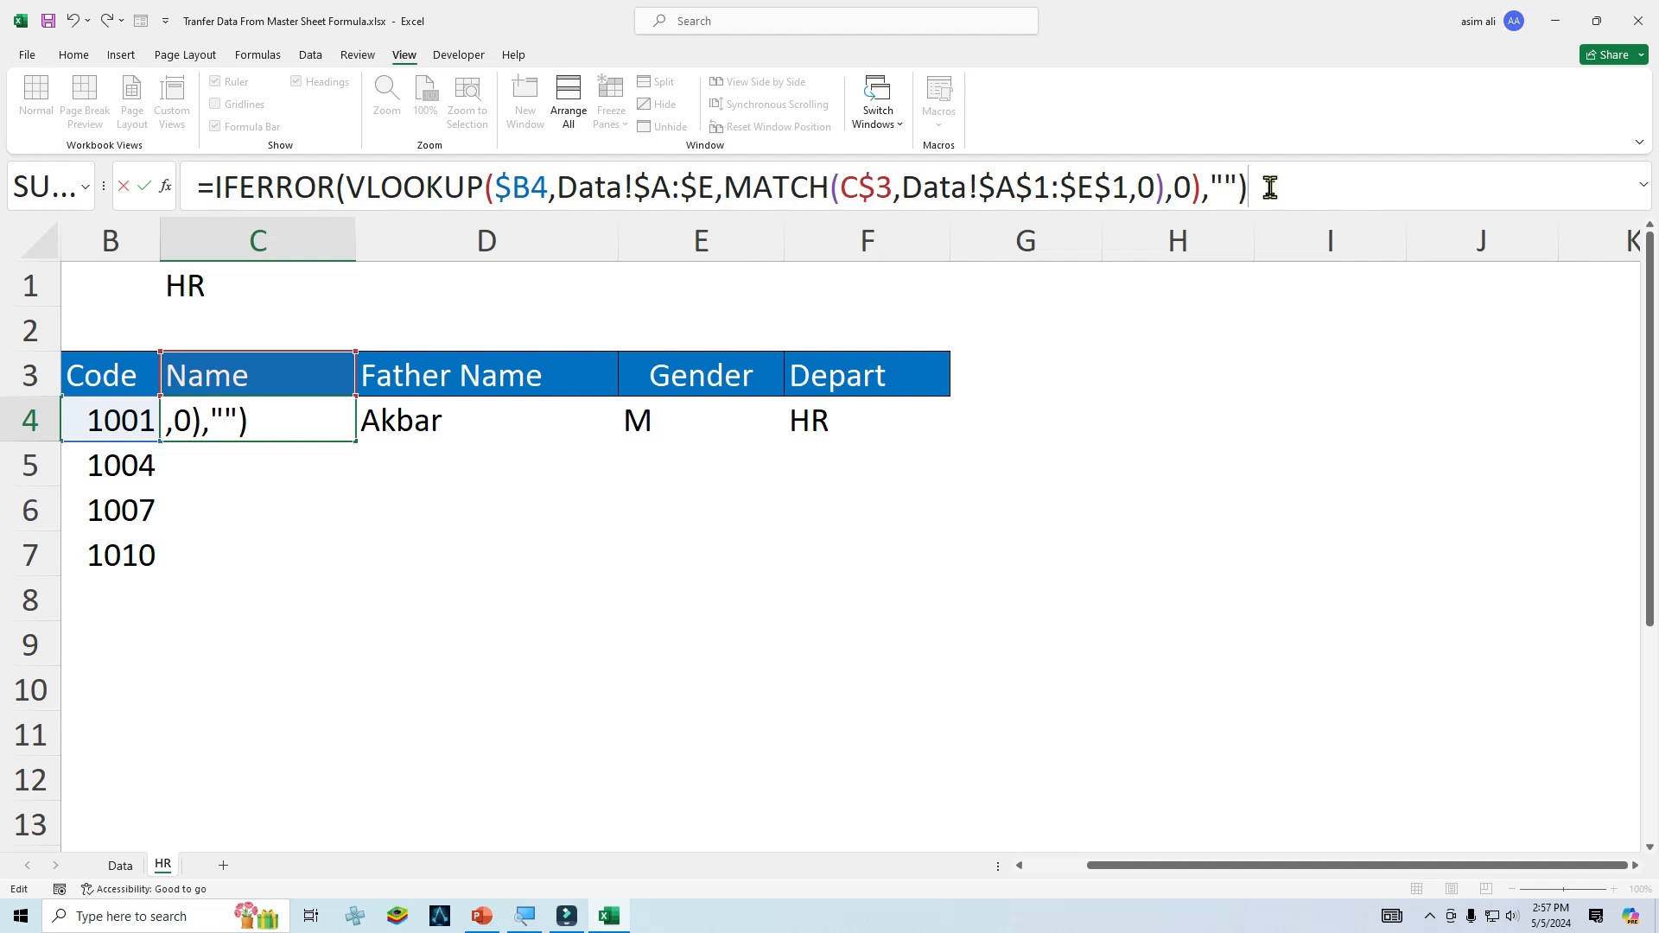
{"action": "key", "text": "Return"}
Copy the IFERROR formula from C4 across to F4 and down the rows alongside the Code column.
{"action": "left_click", "coordinate": [307, 417]}
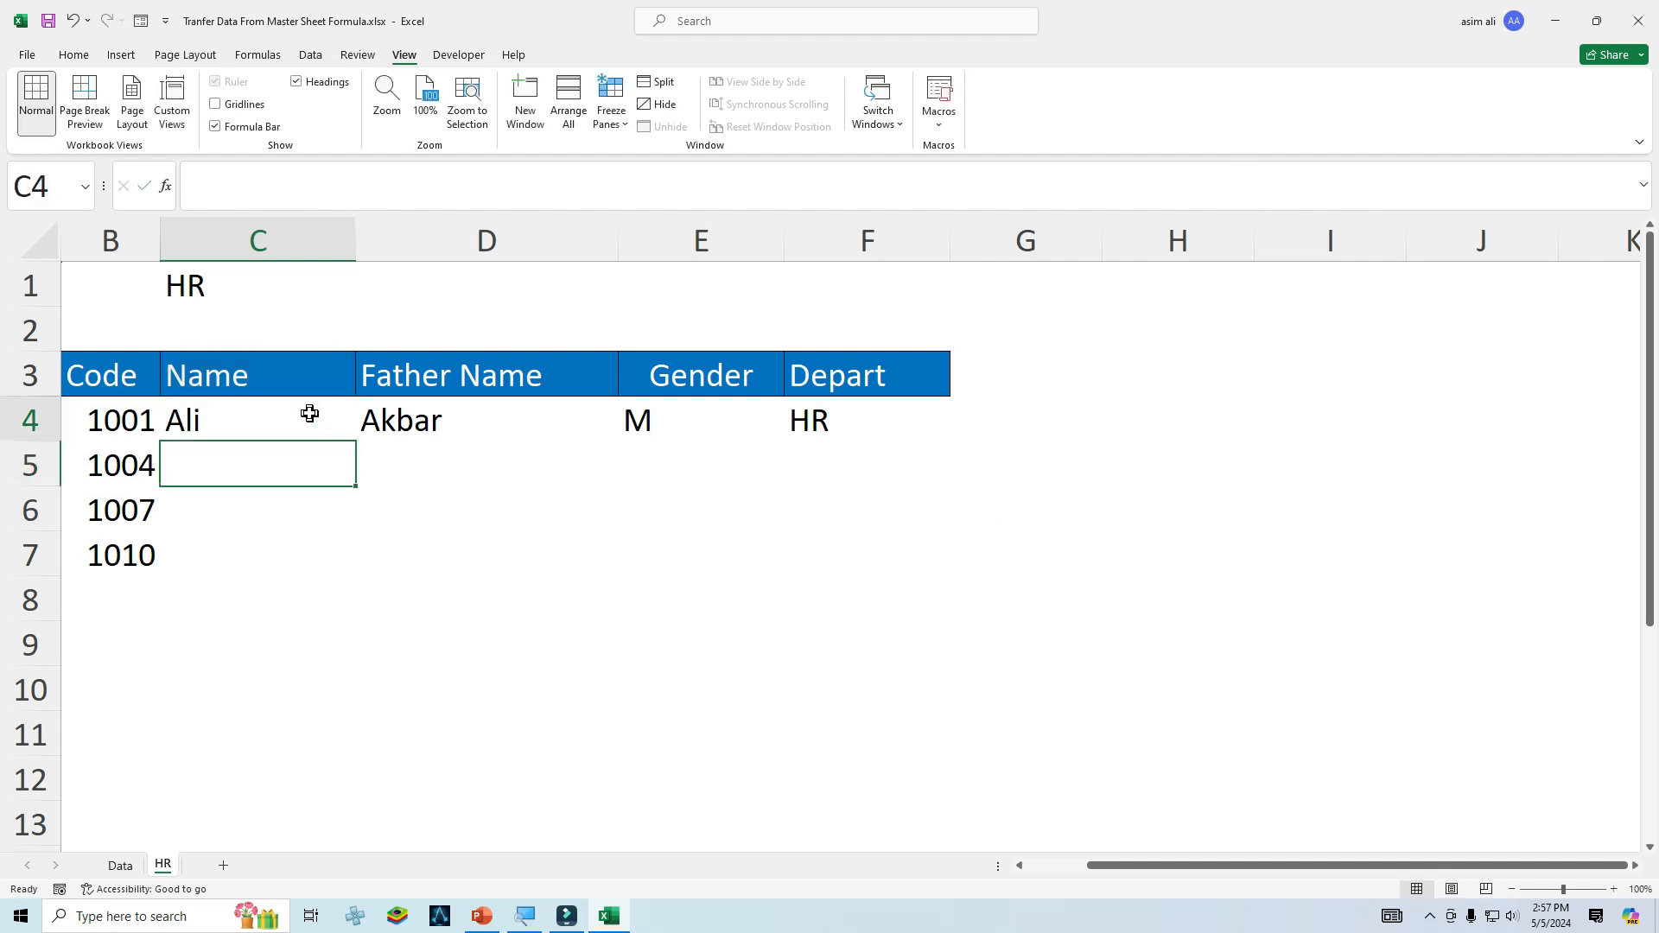
{"action": "left_click_drag", "start_coordinate": [356, 446], "coordinate": [882, 426]}
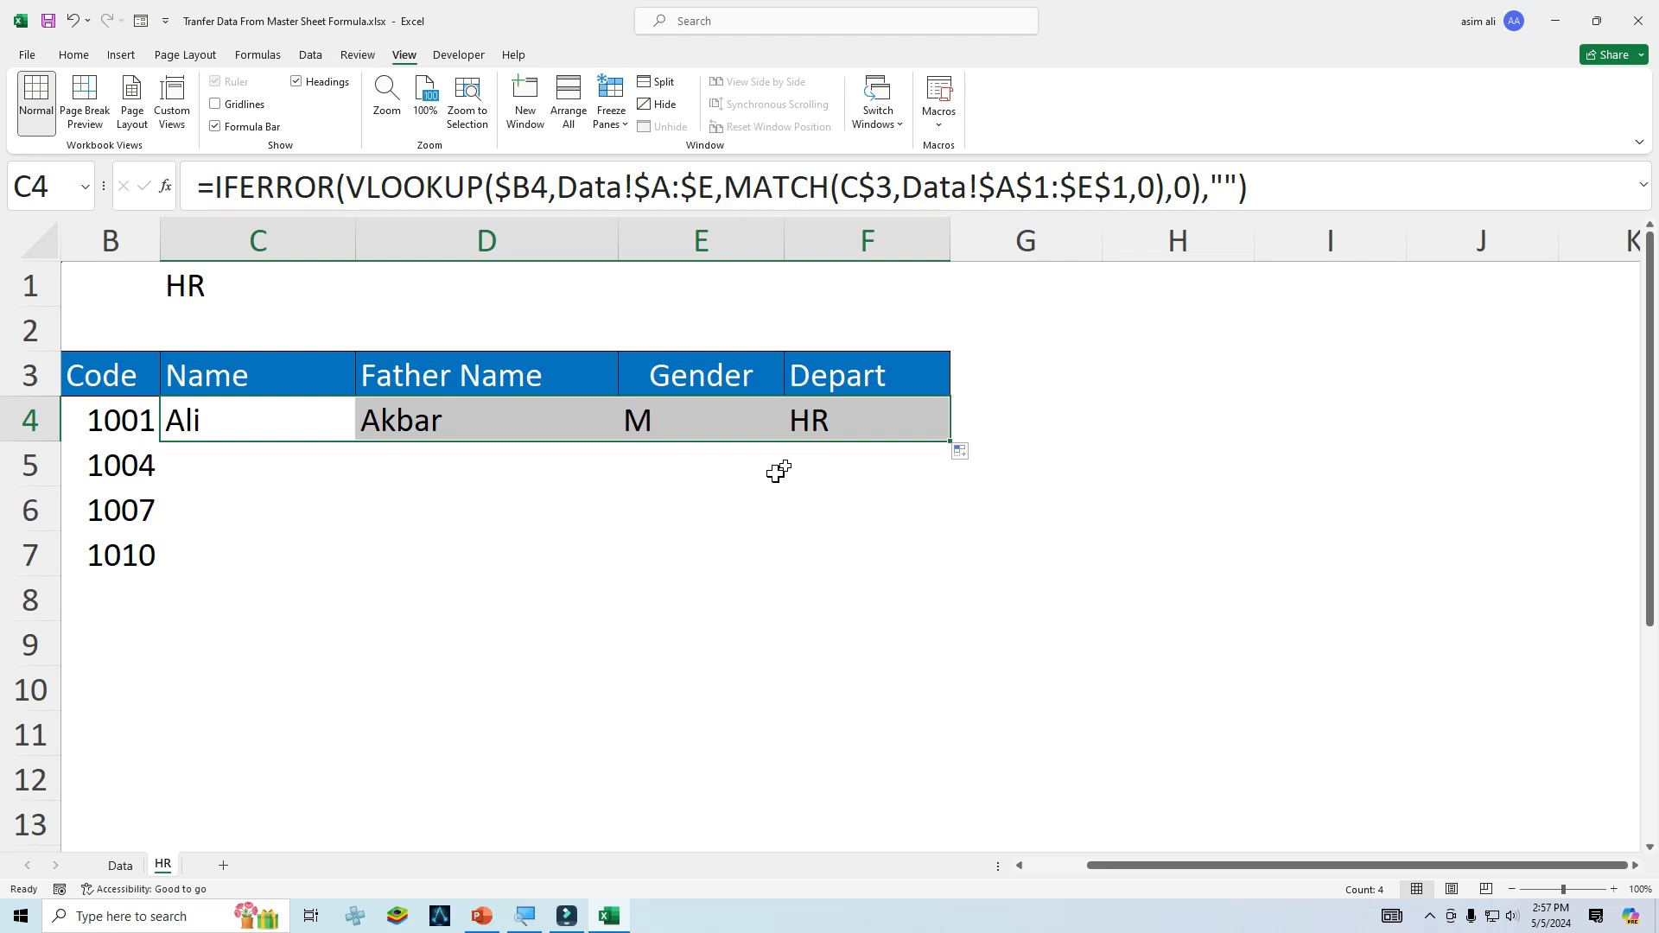
{"action": "double_click", "coordinate": [949, 441]}
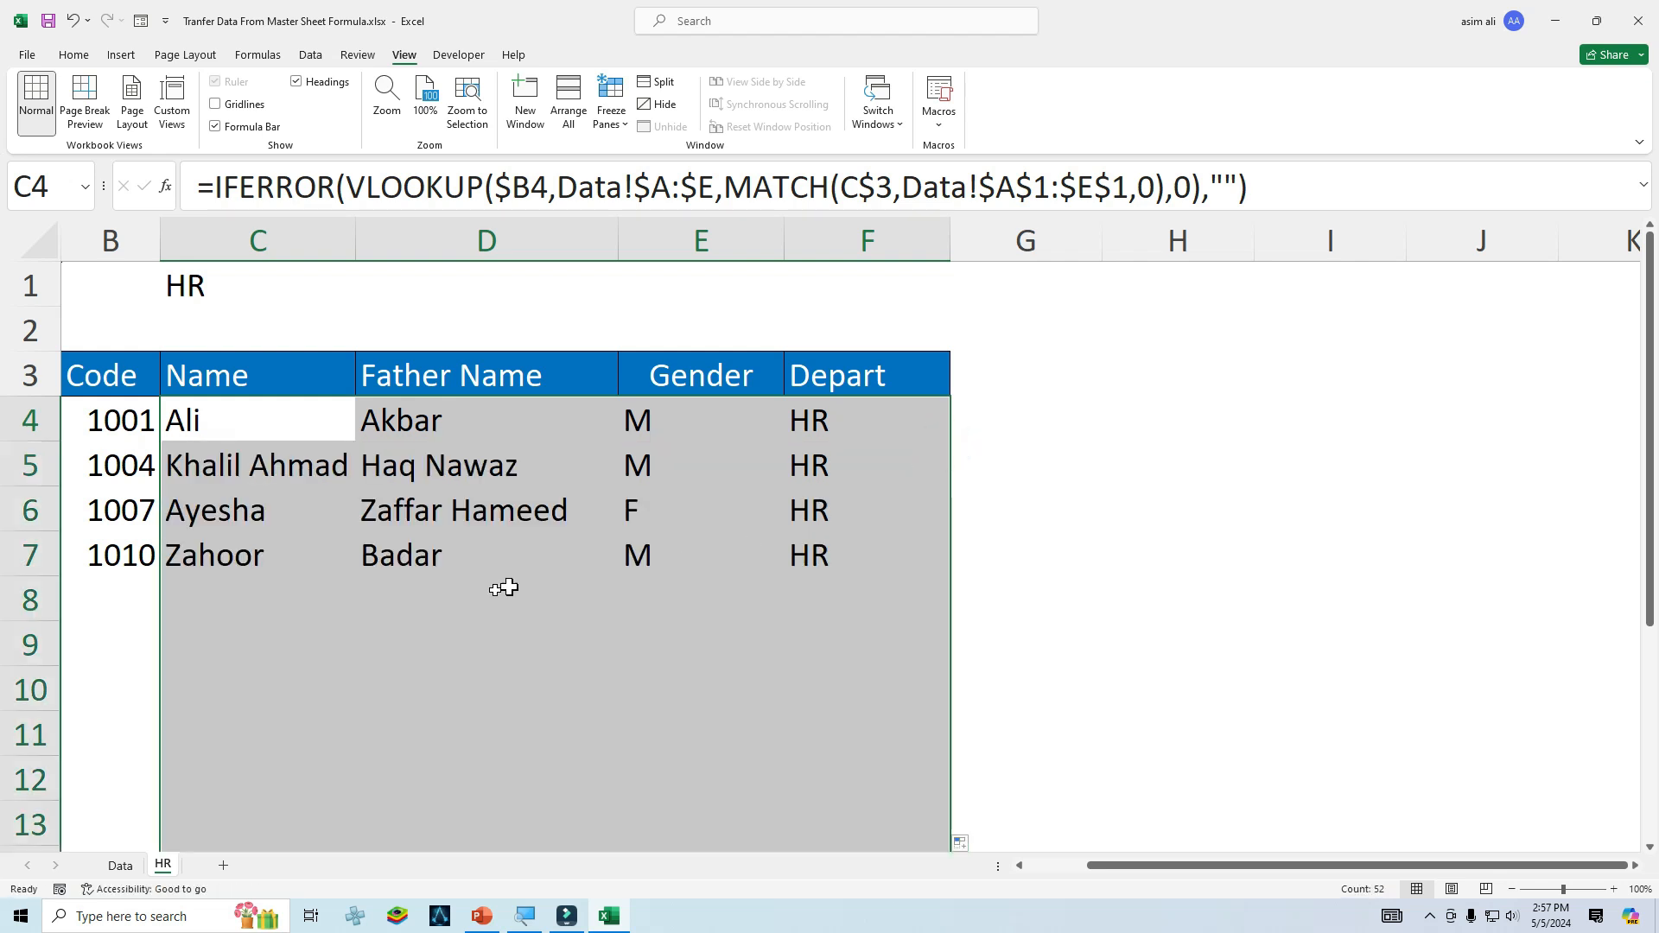
{"action": "left_click", "coordinate": [466, 593]}
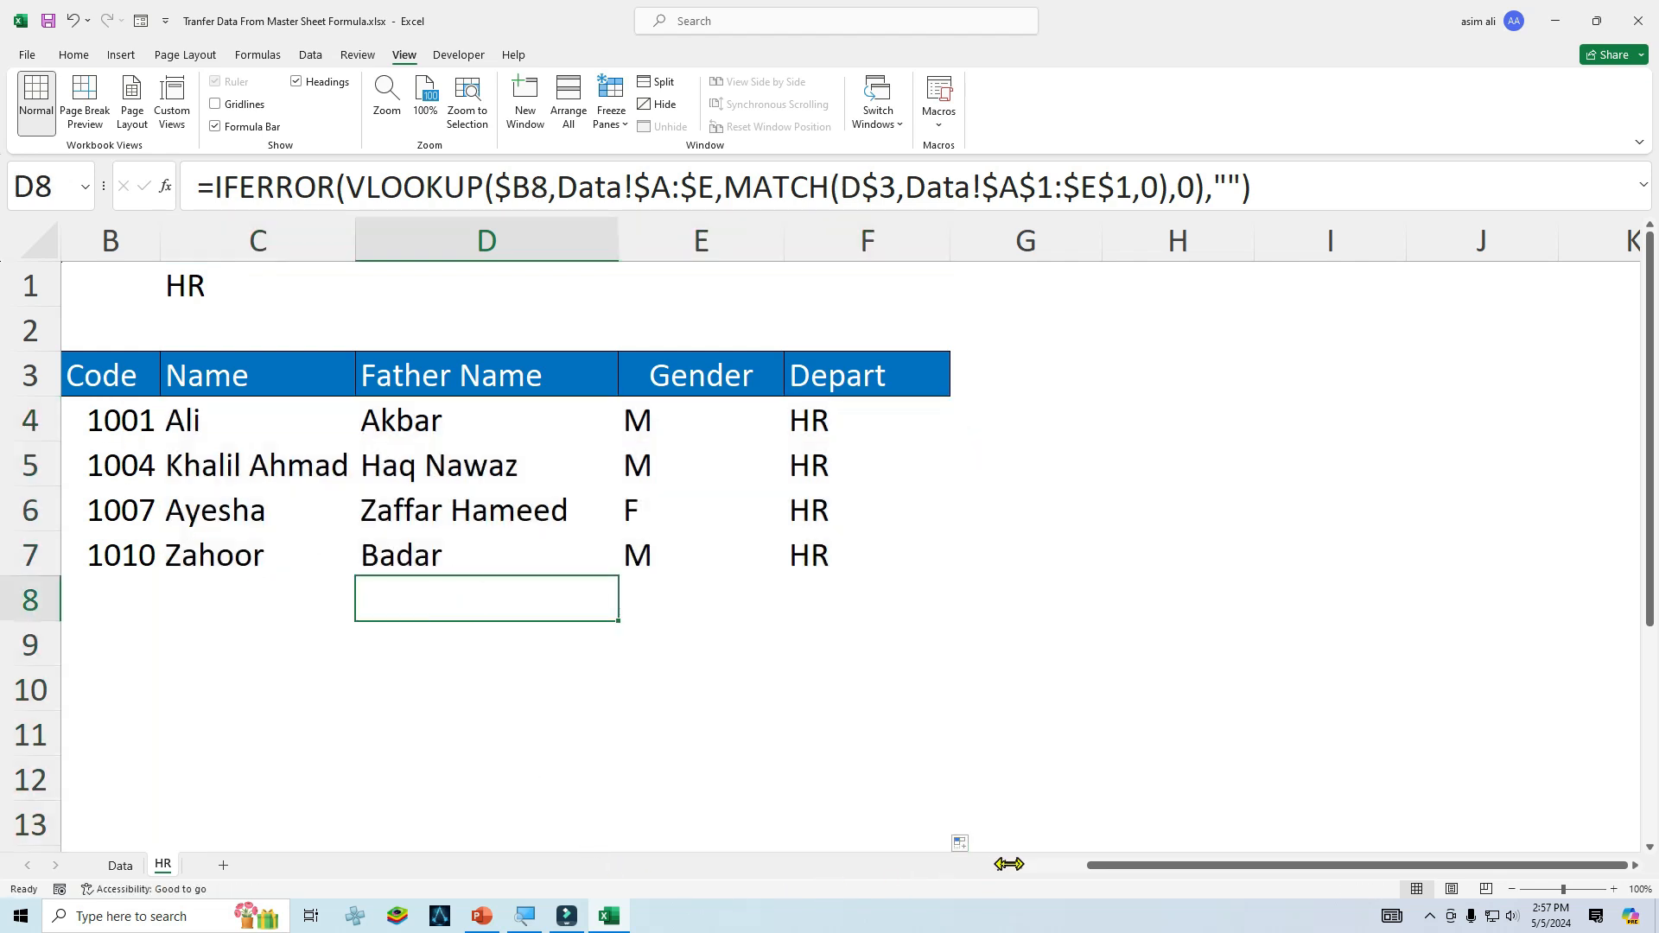
Start a new conditional formatting rule for the table range B3:F7, headers included.
{"action": "left_click", "coordinate": [101, 464]}
{"action": "left_click_drag", "start_coordinate": [74, 375], "coordinate": [834, 548]}
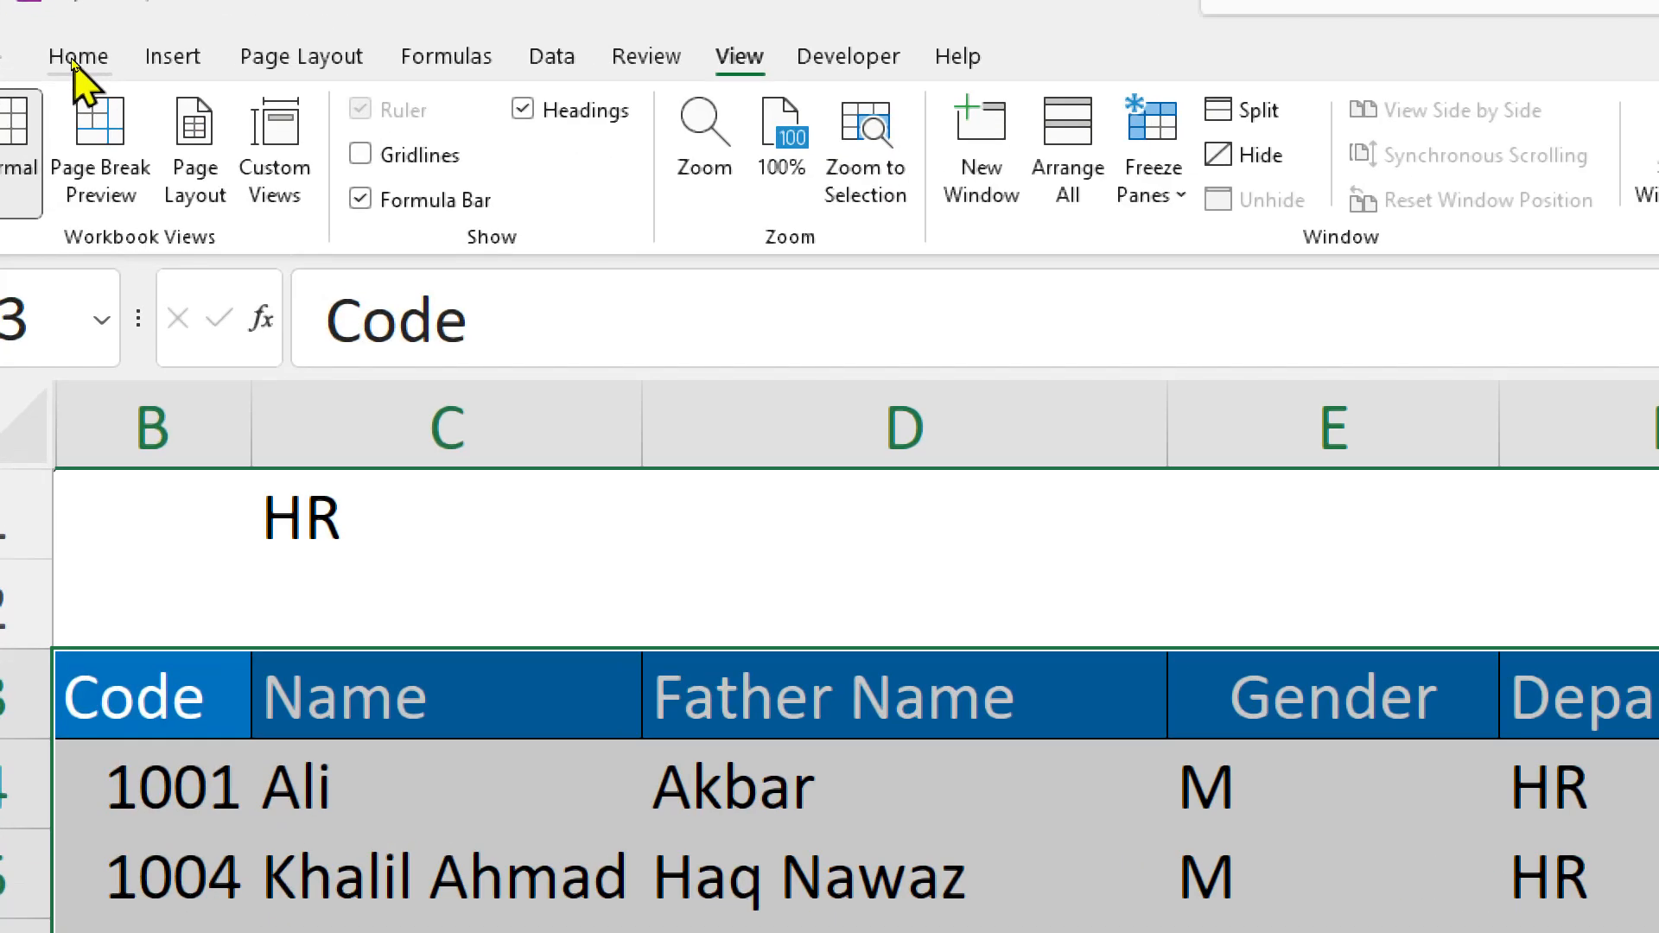
{"action": "left_click", "coordinate": [76, 57]}
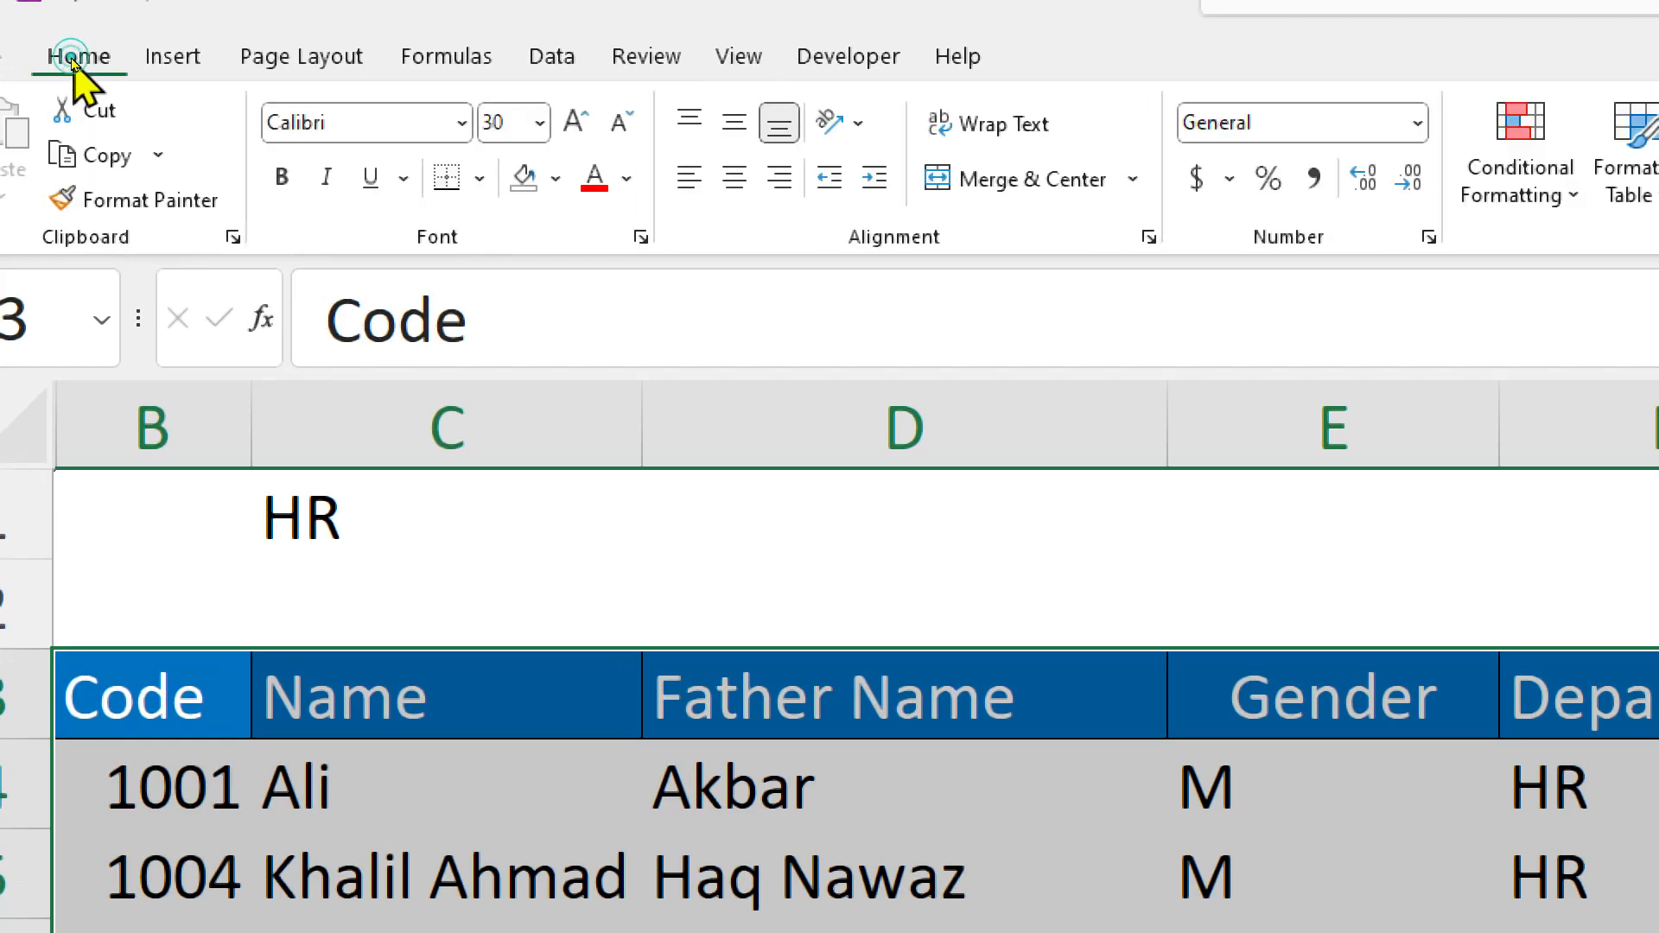
{"action": "left_click", "coordinate": [1538, 138]}
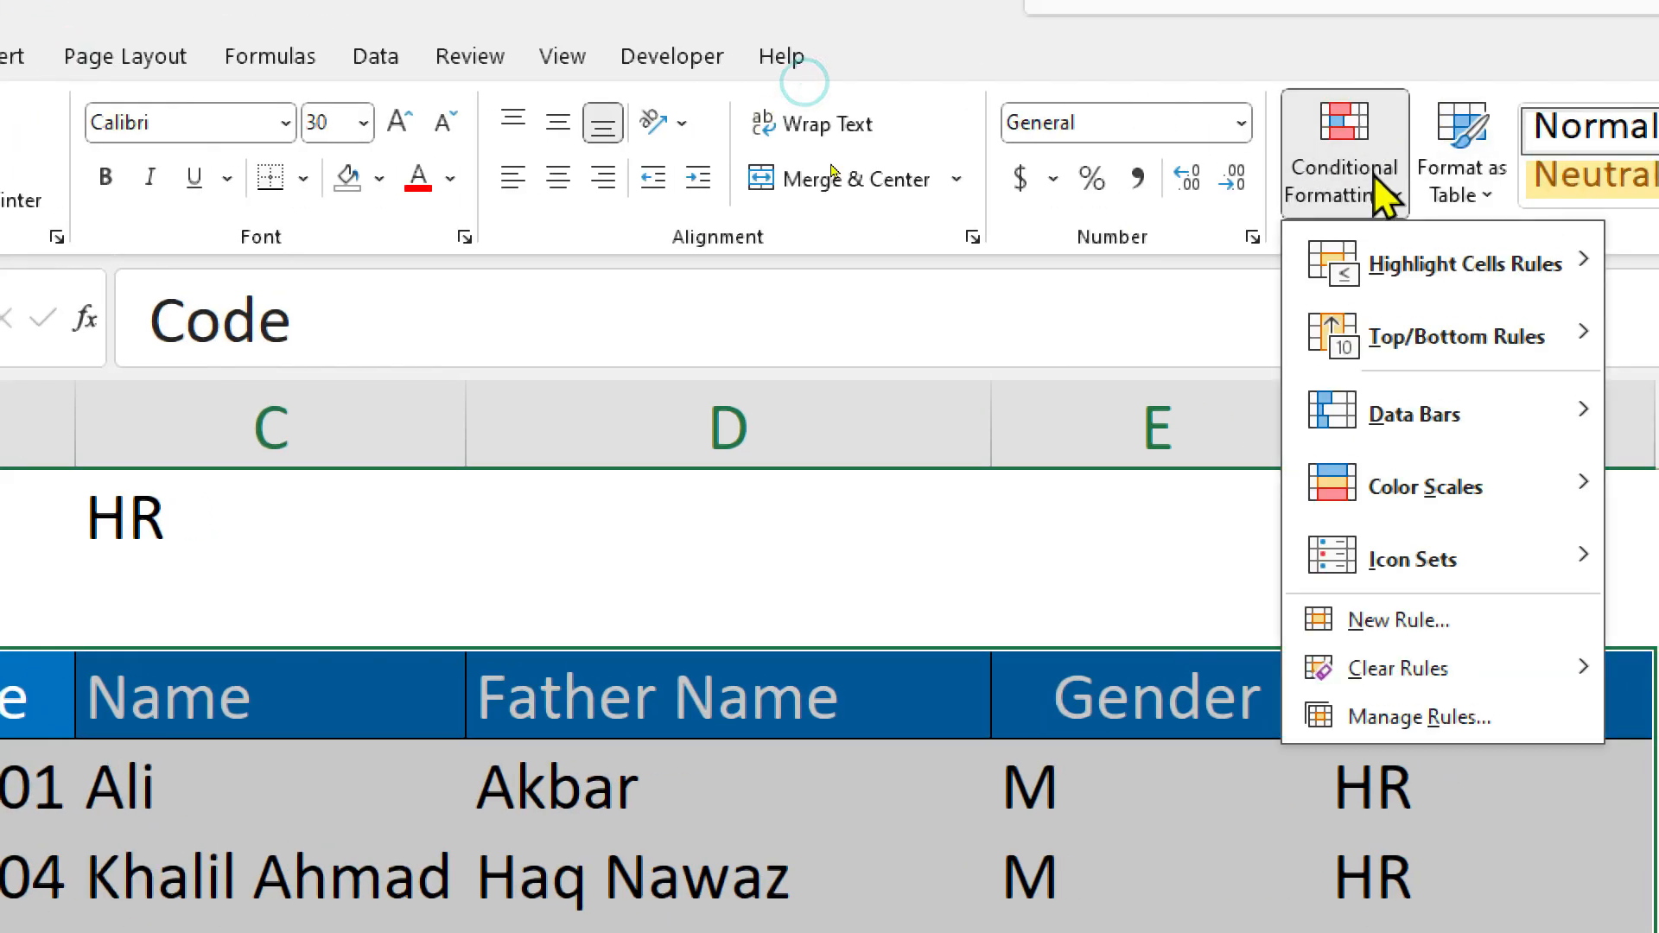
{"action": "left_click", "coordinate": [1403, 620]}
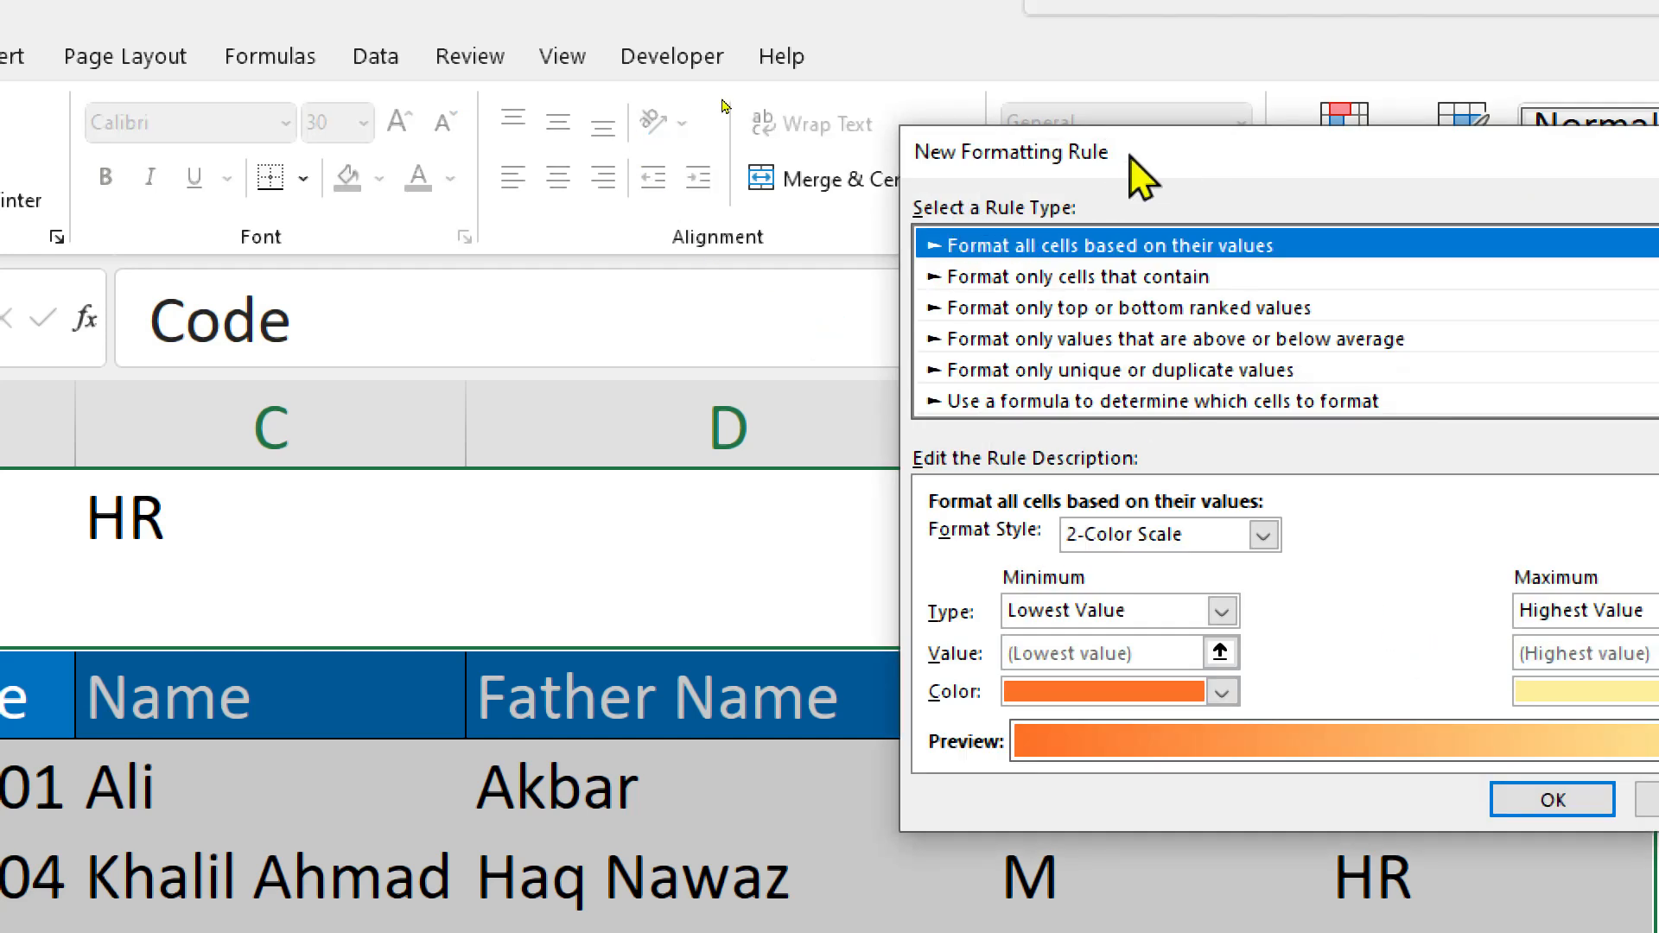
Set the rule to format only cells that contain No Blanks.
{"action": "left_click_drag", "start_coordinate": [1206, 145], "coordinate": [915, 174]}
{"action": "left_click", "coordinate": [725, 311]}
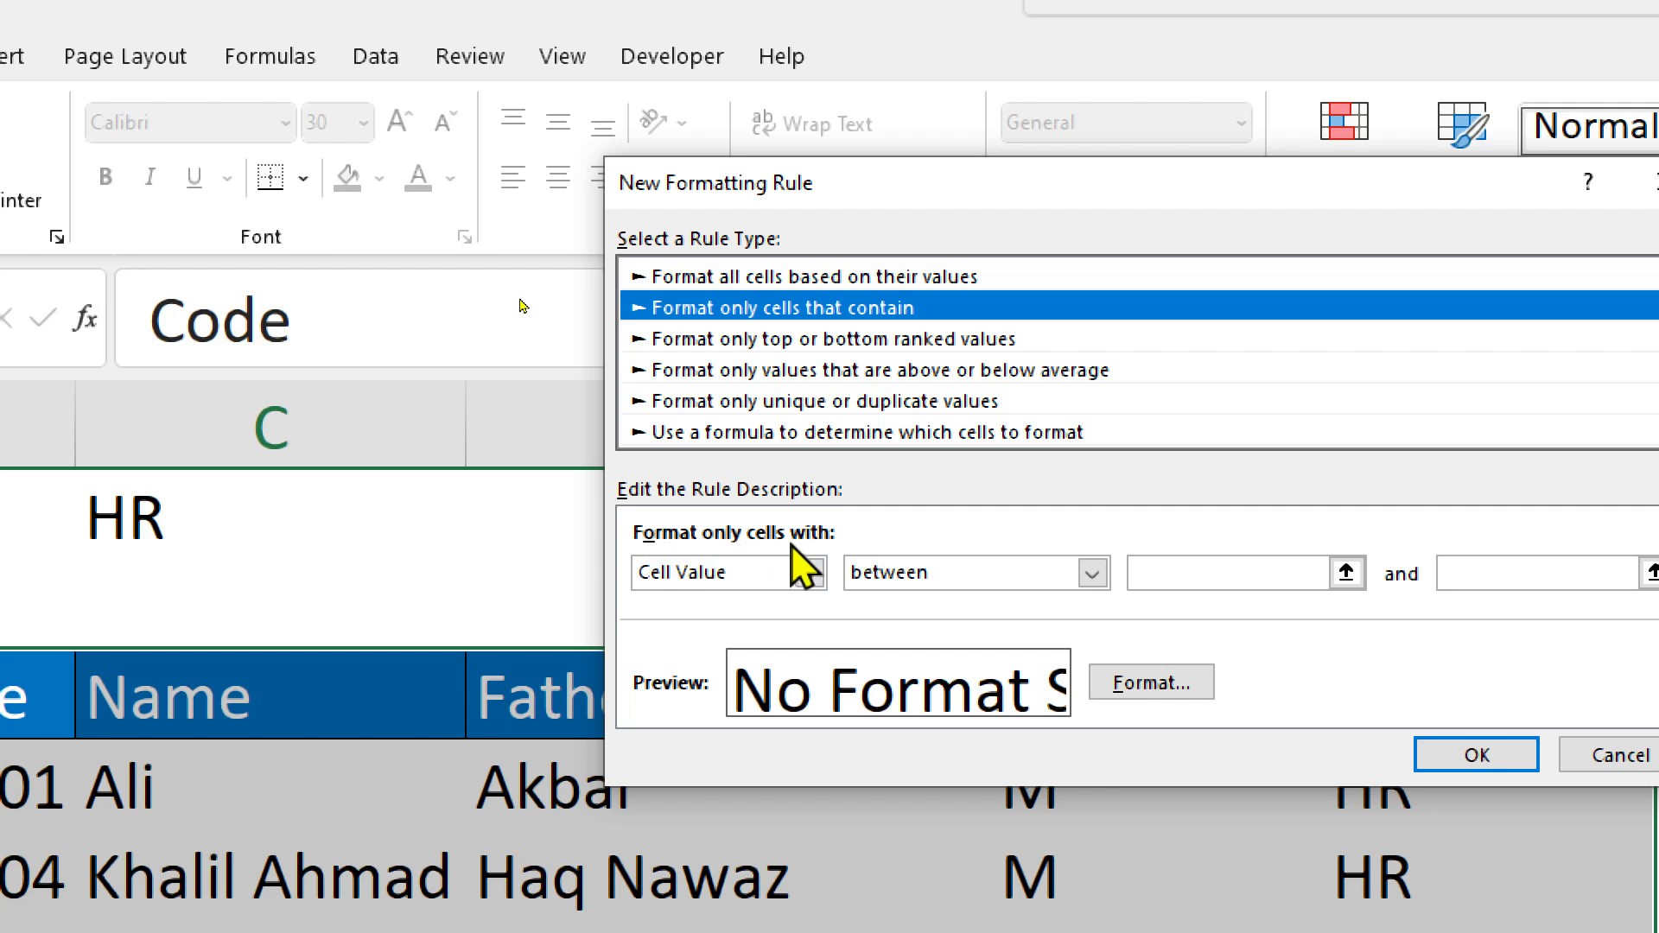
{"action": "left_click", "coordinate": [811, 574]}
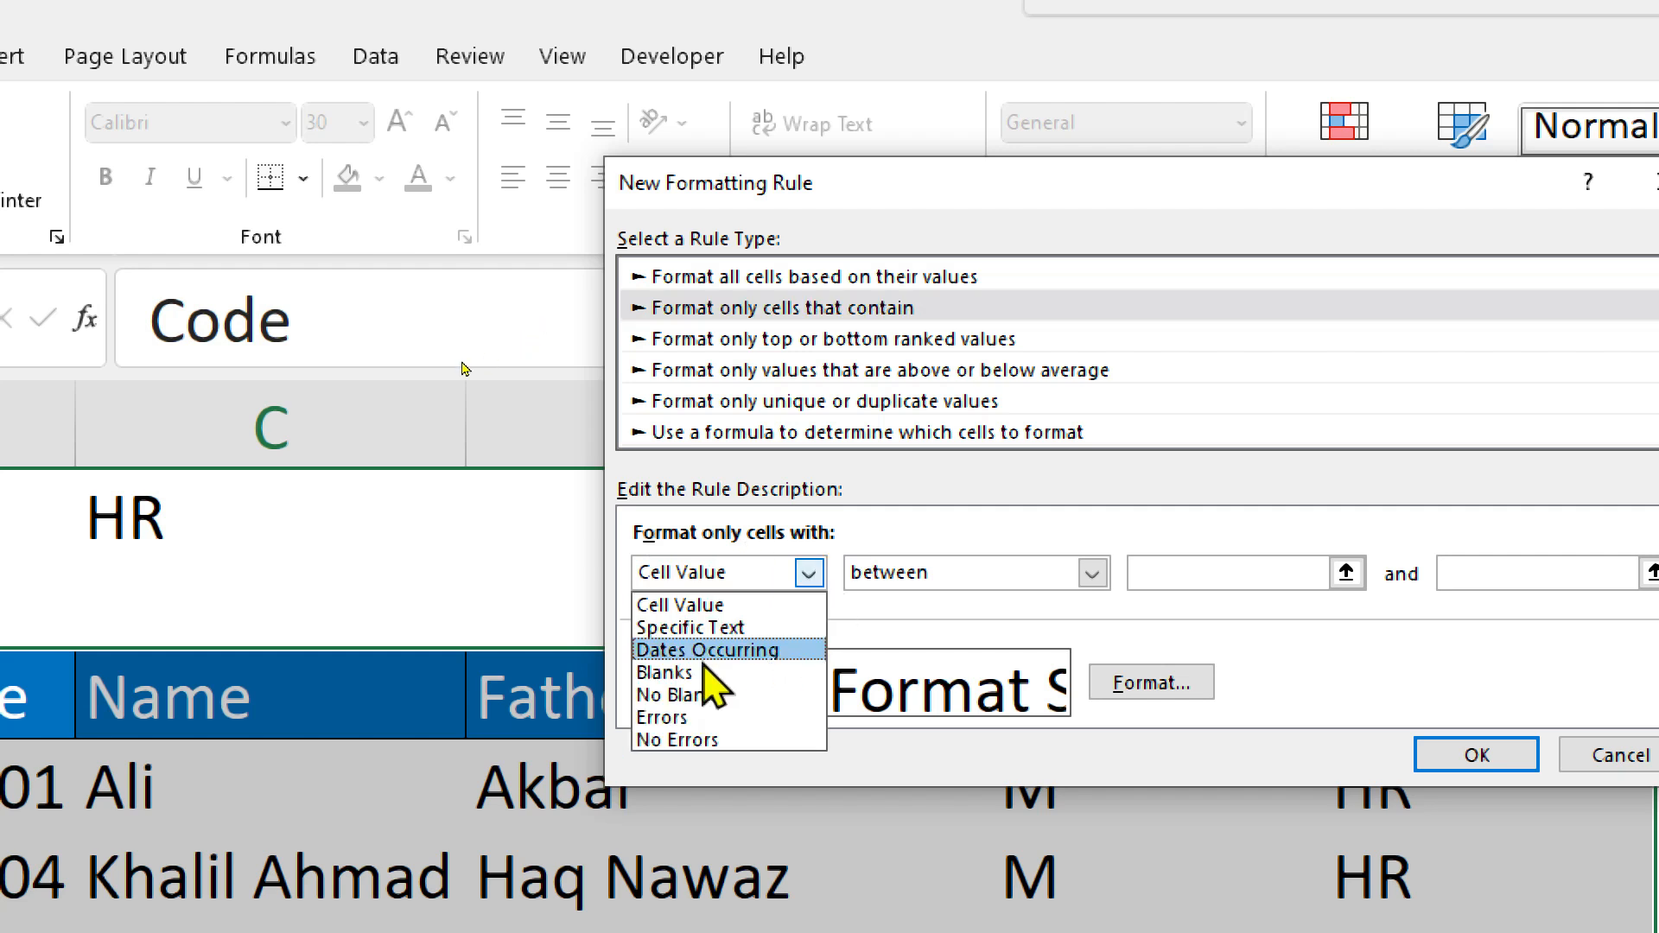
{"action": "left_click", "coordinate": [710, 702]}
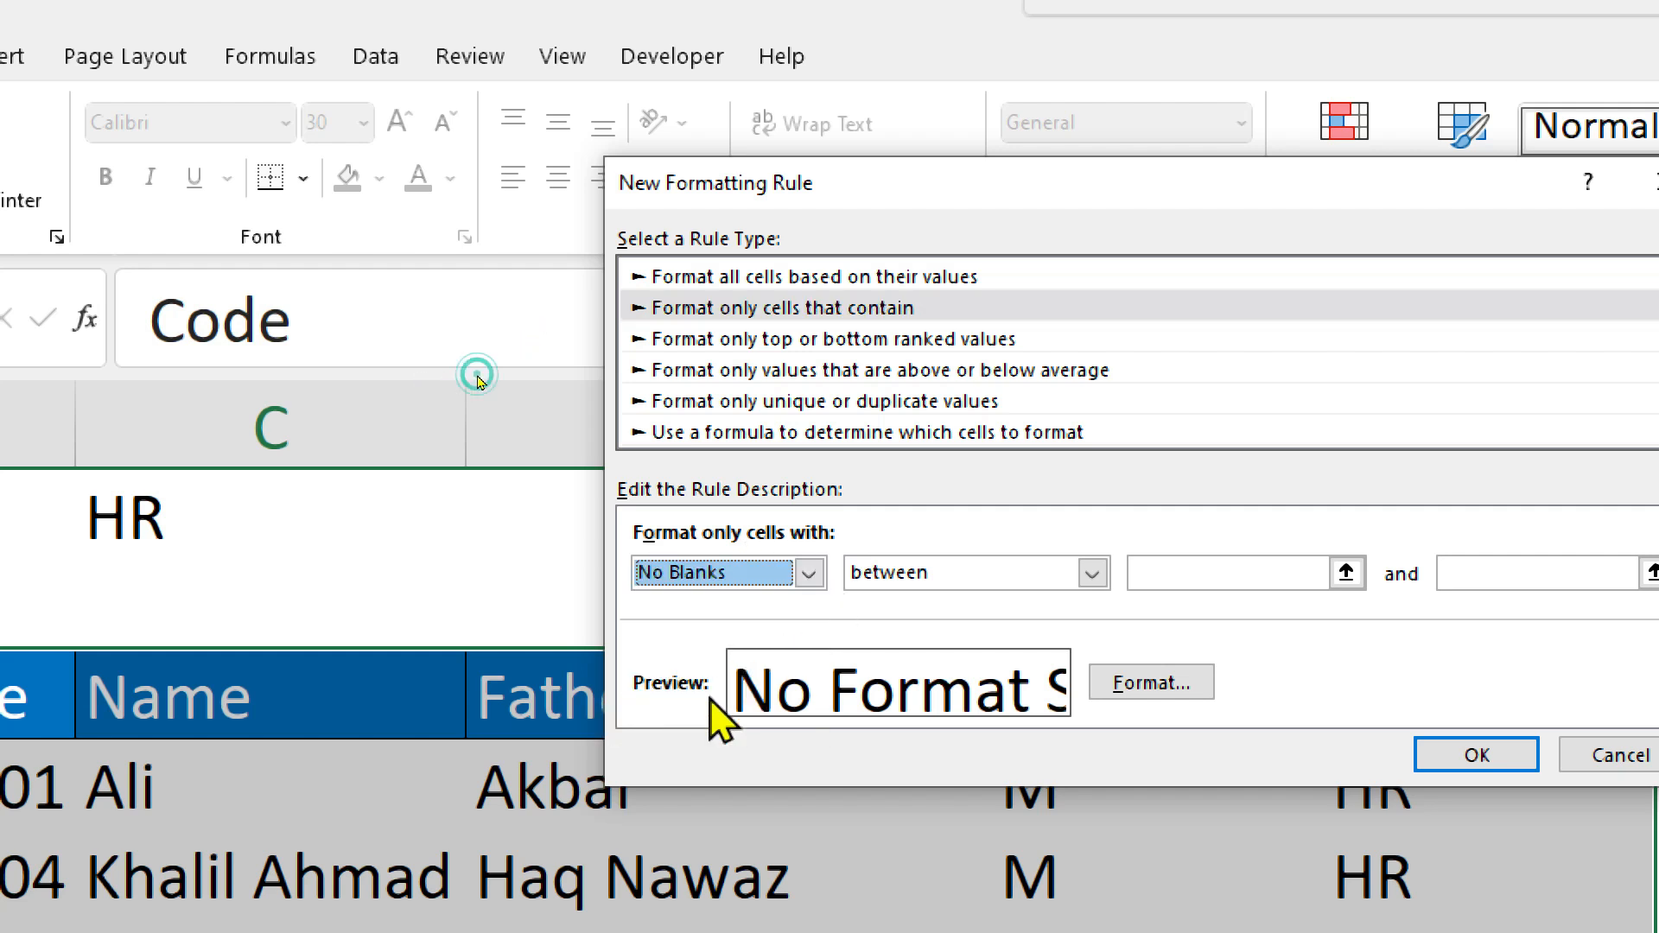
Give the rule a thin solid outline border as its format and apply it to the table.
{"action": "left_click", "coordinate": [1173, 684]}
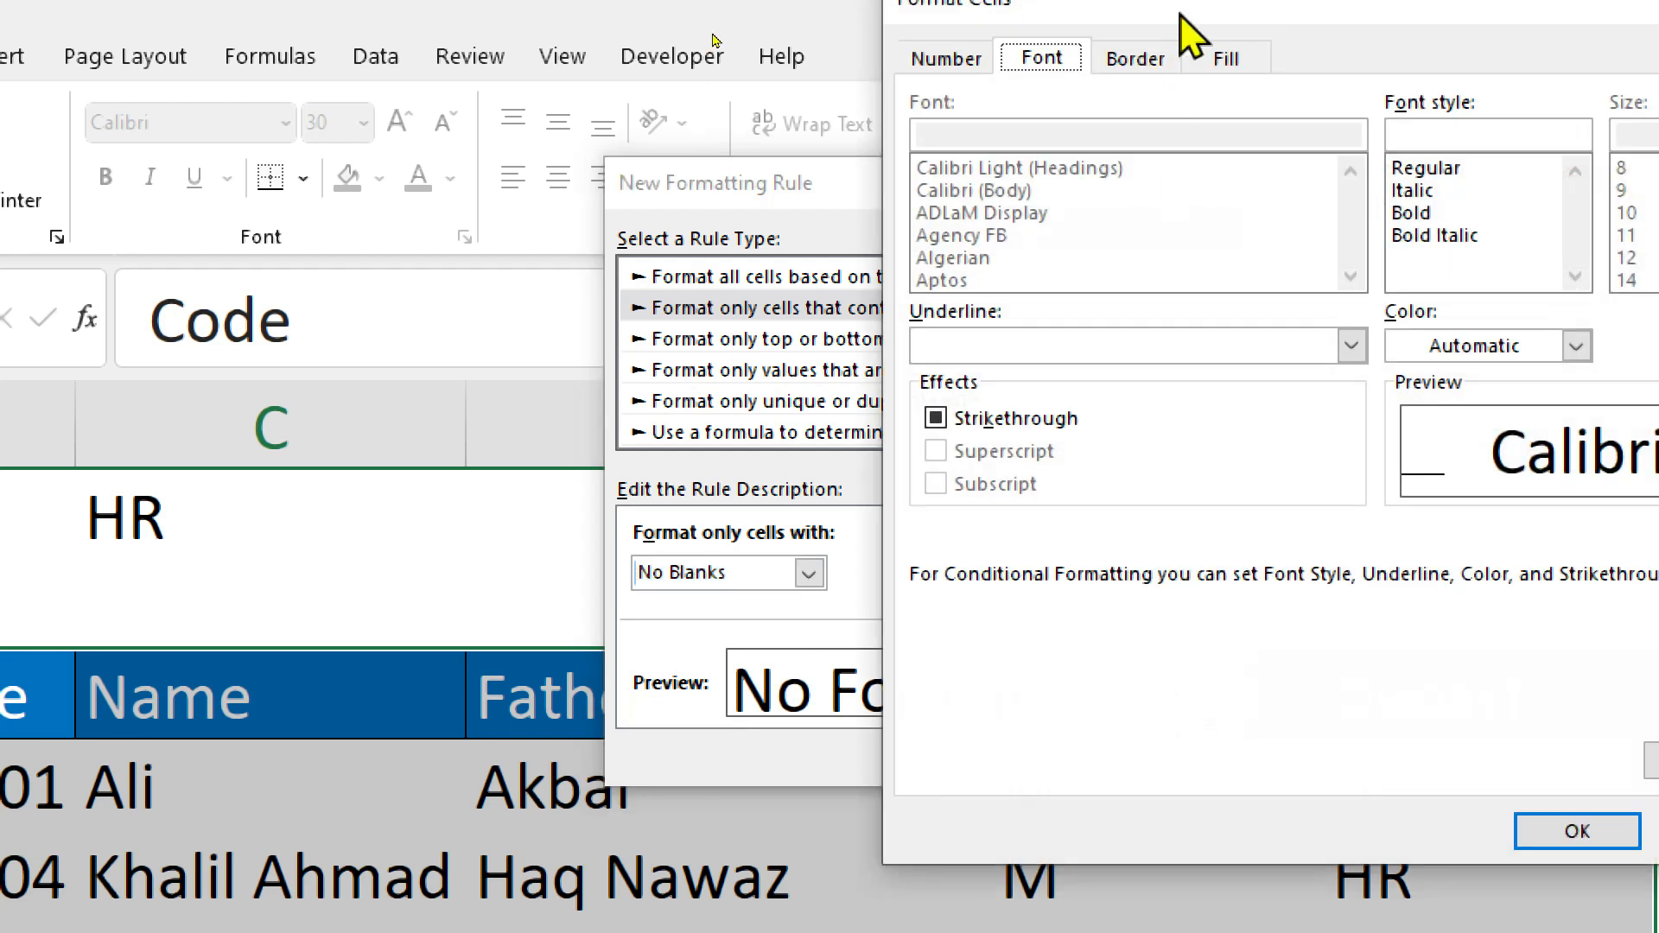
{"action": "left_click", "coordinate": [1139, 59]}
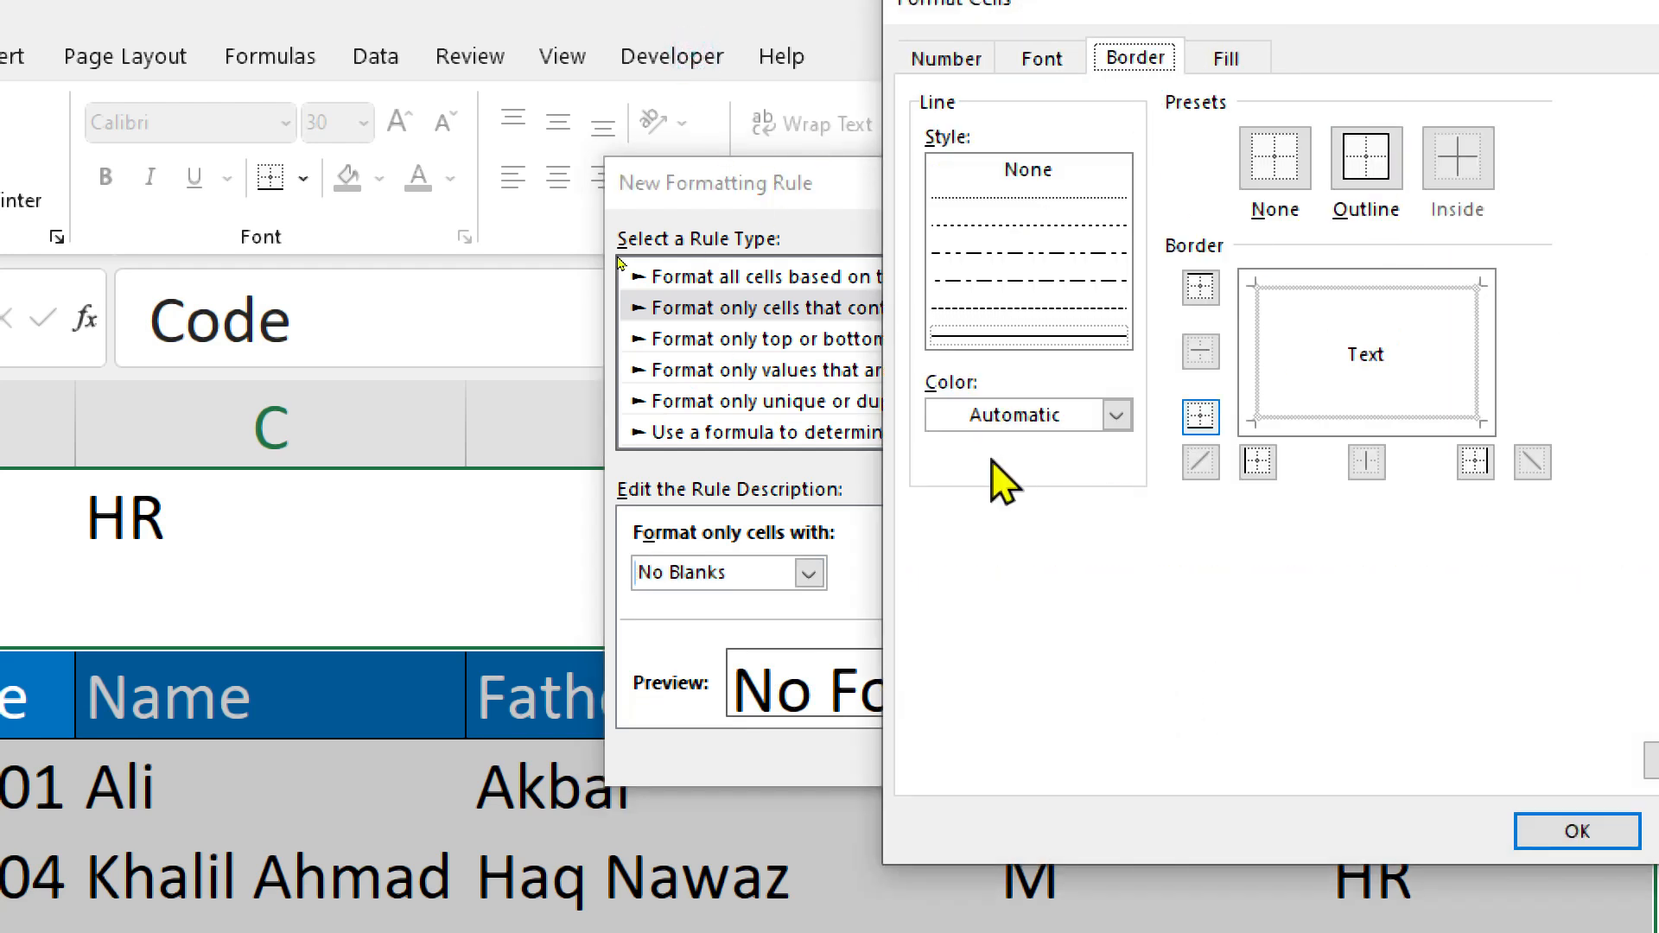
{"action": "left_click", "coordinate": [981, 337]}
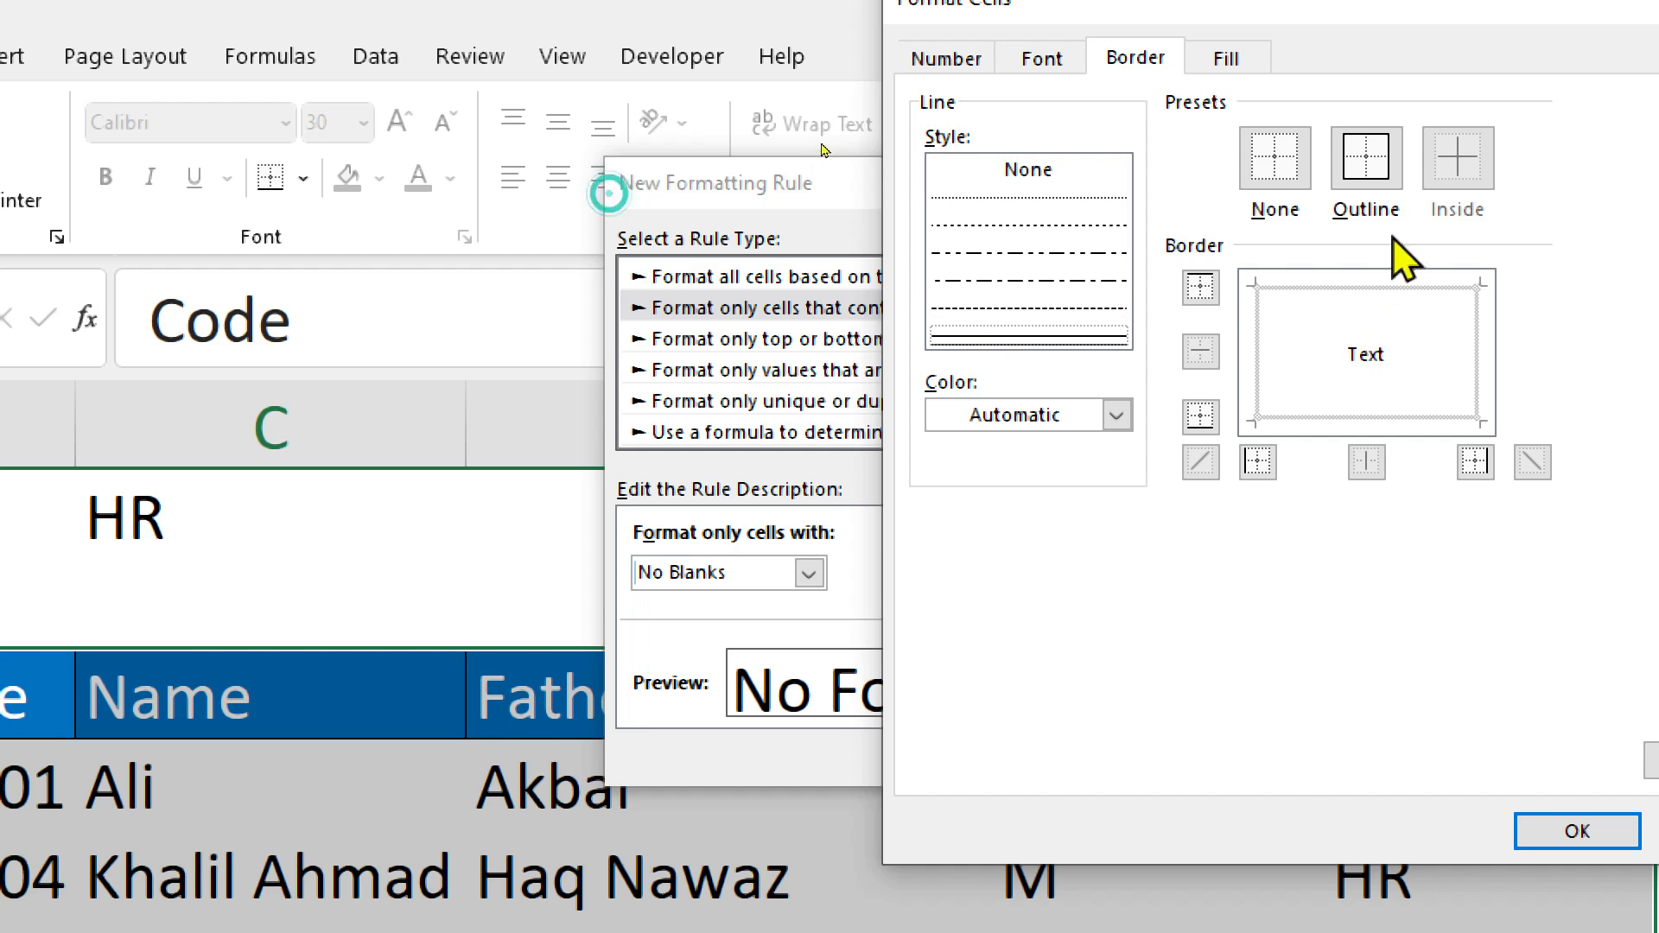
{"action": "left_click", "coordinate": [1379, 173]}
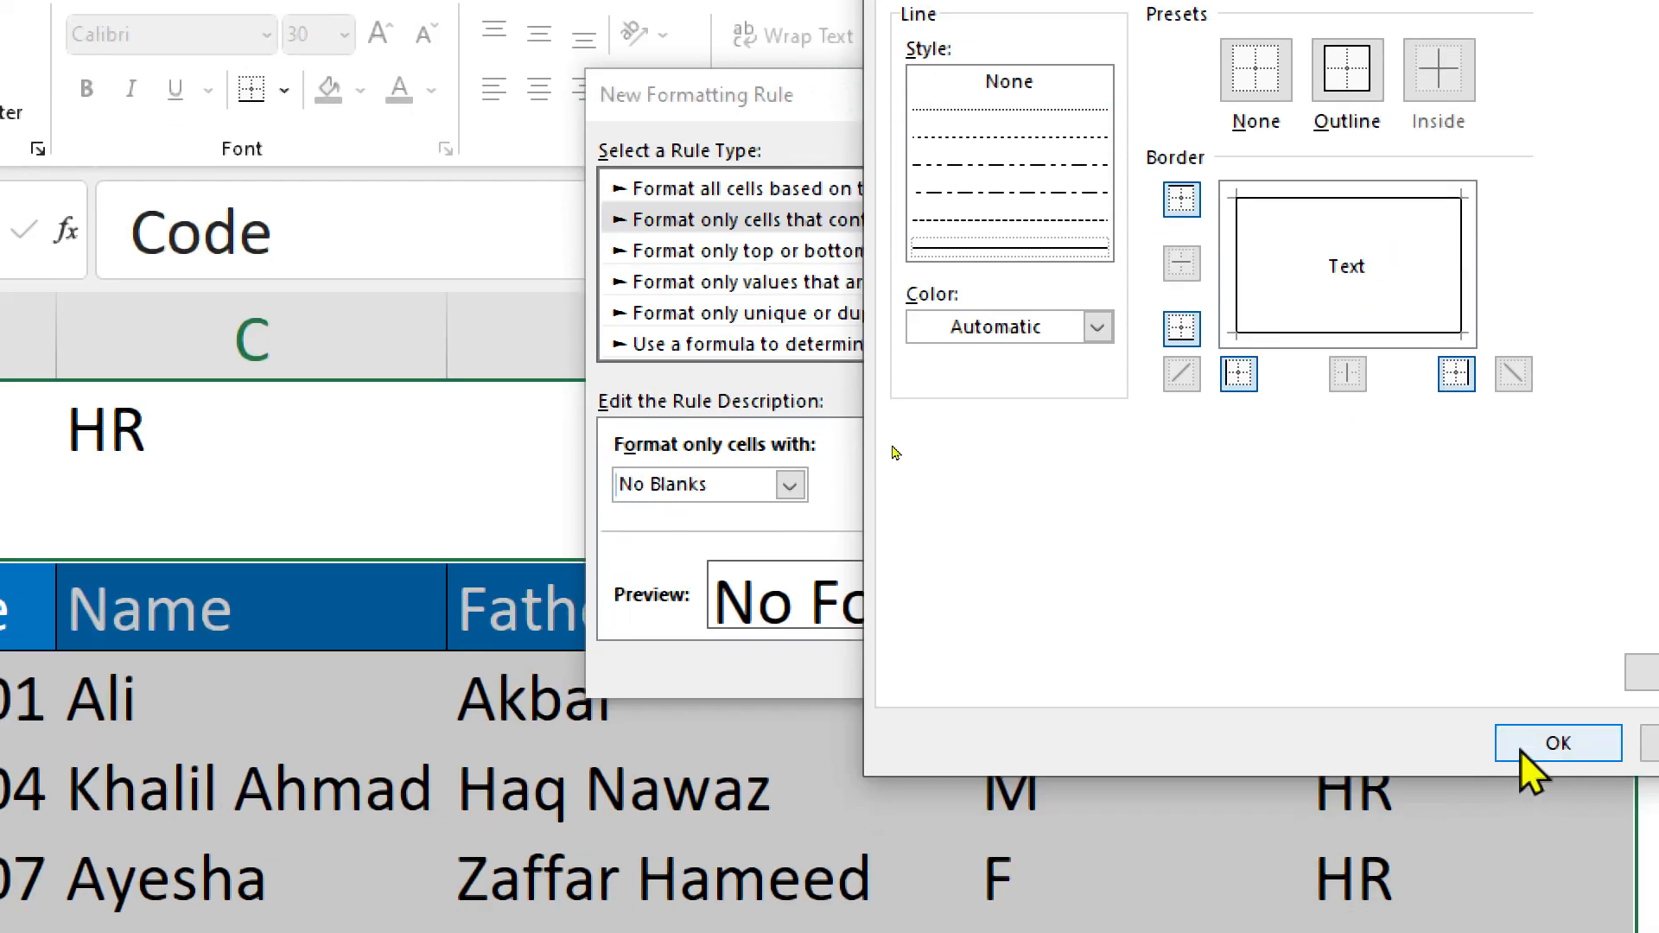
{"action": "left_click", "coordinate": [1539, 835]}
{"action": "left_click", "coordinate": [998, 666]}
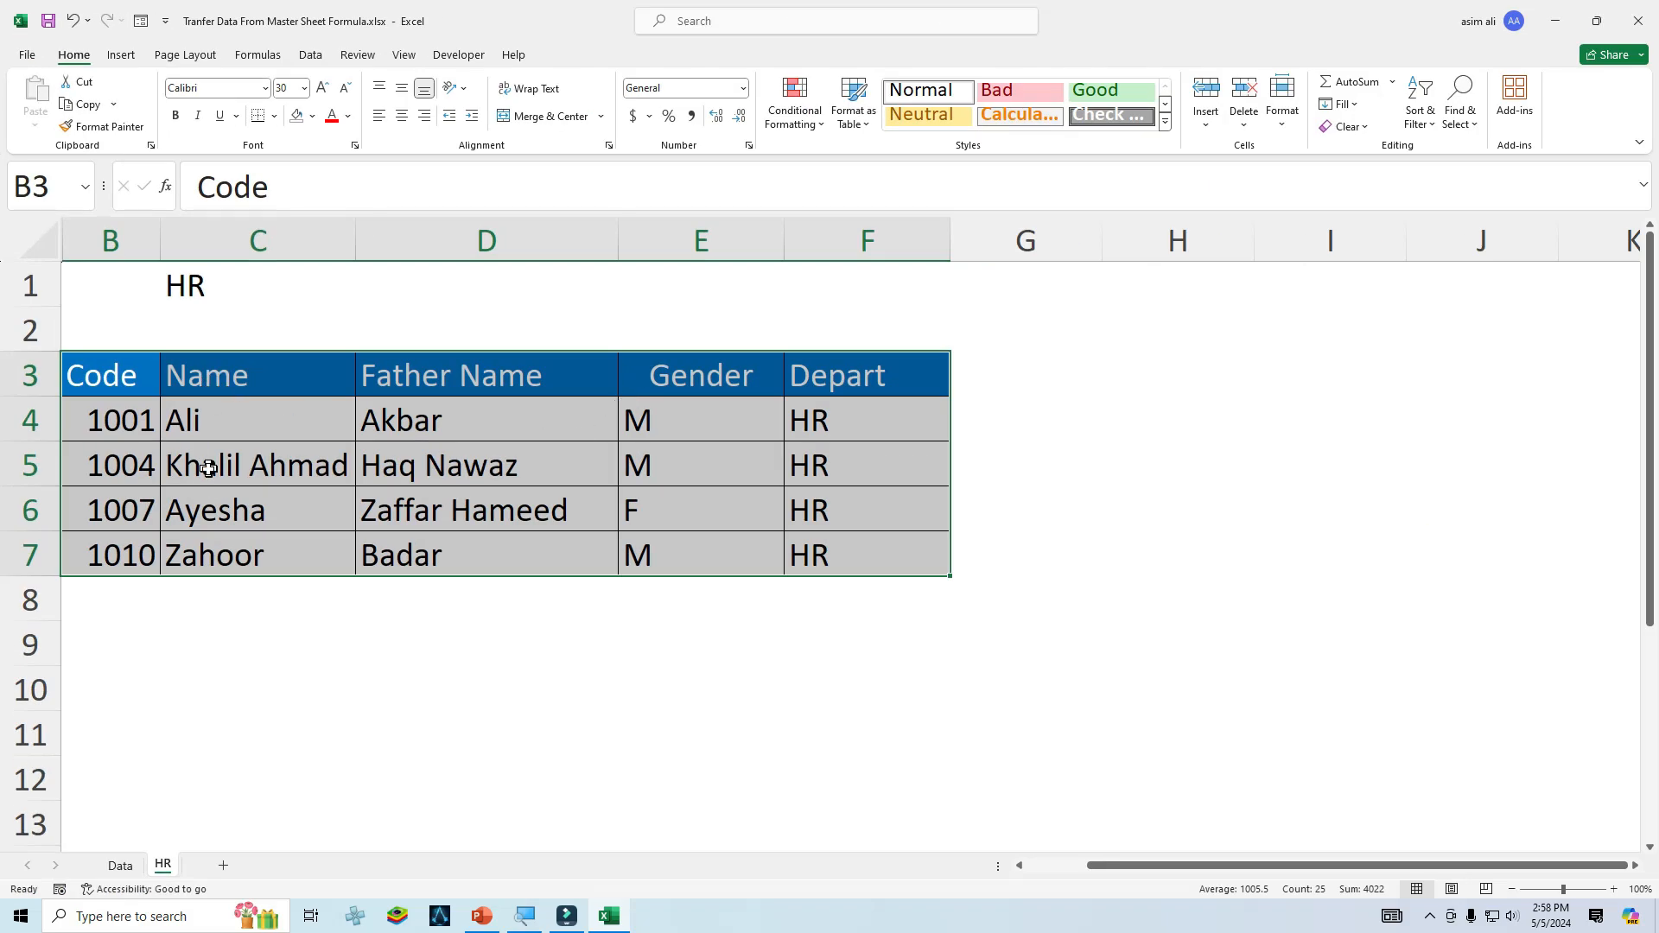
{"action": "left_click", "coordinate": [795, 627]}
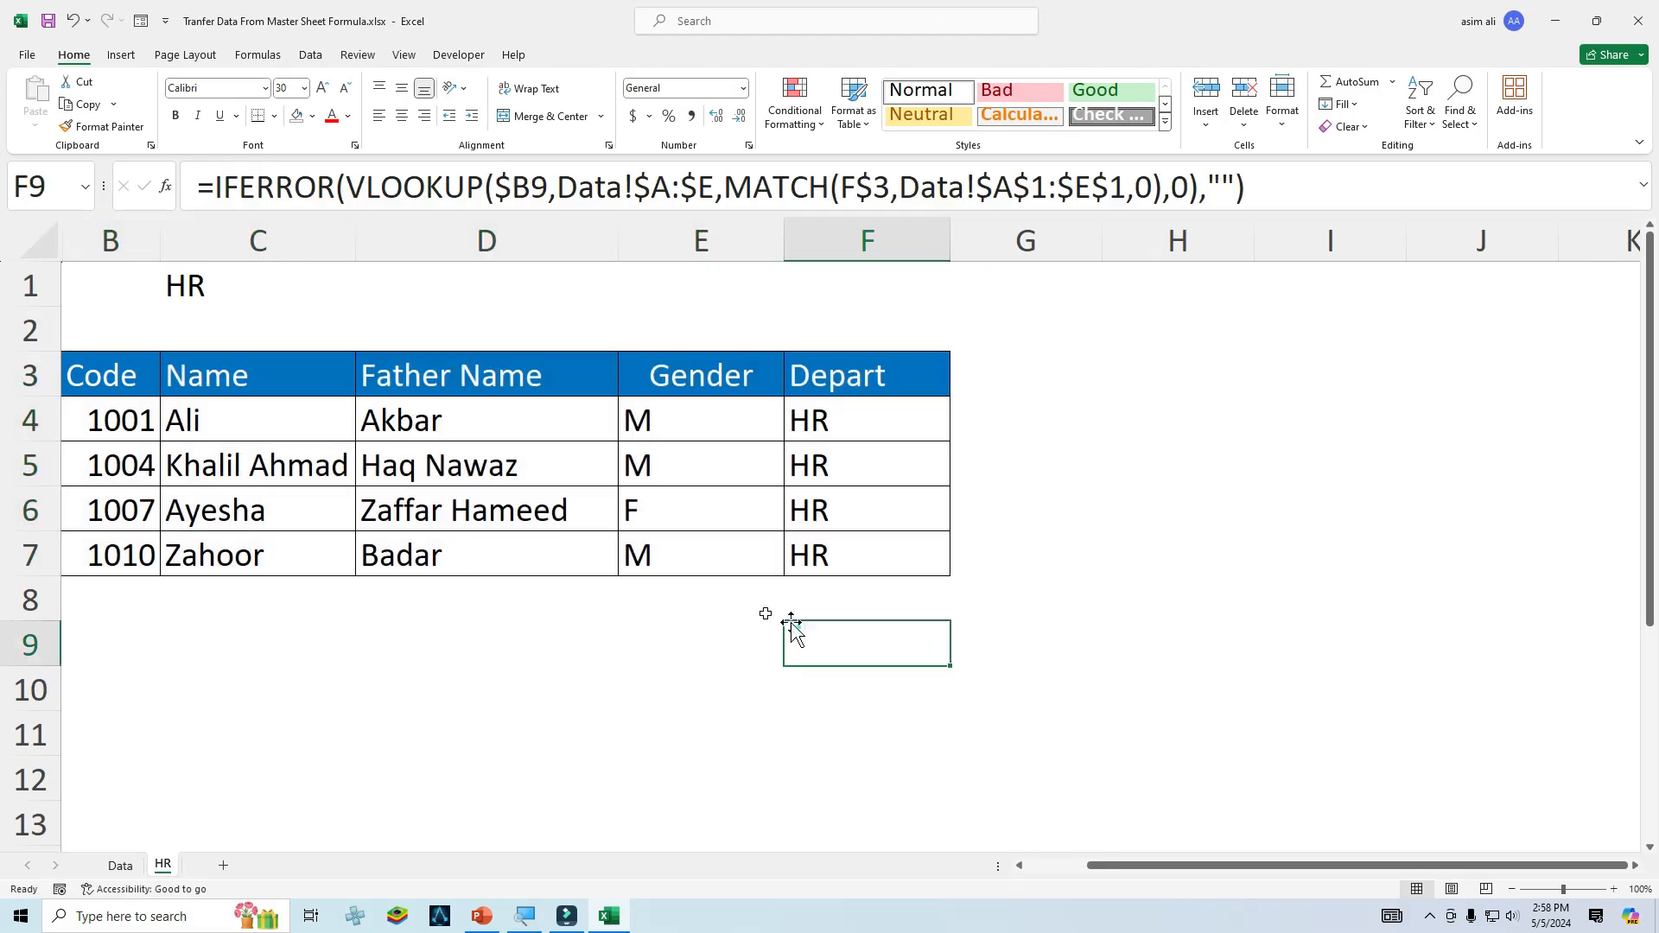
Make two copies of the HR sheet, placed after the original.
{"action": "left_click", "coordinate": [123, 421]}
{"action": "left_click", "coordinate": [194, 287]}
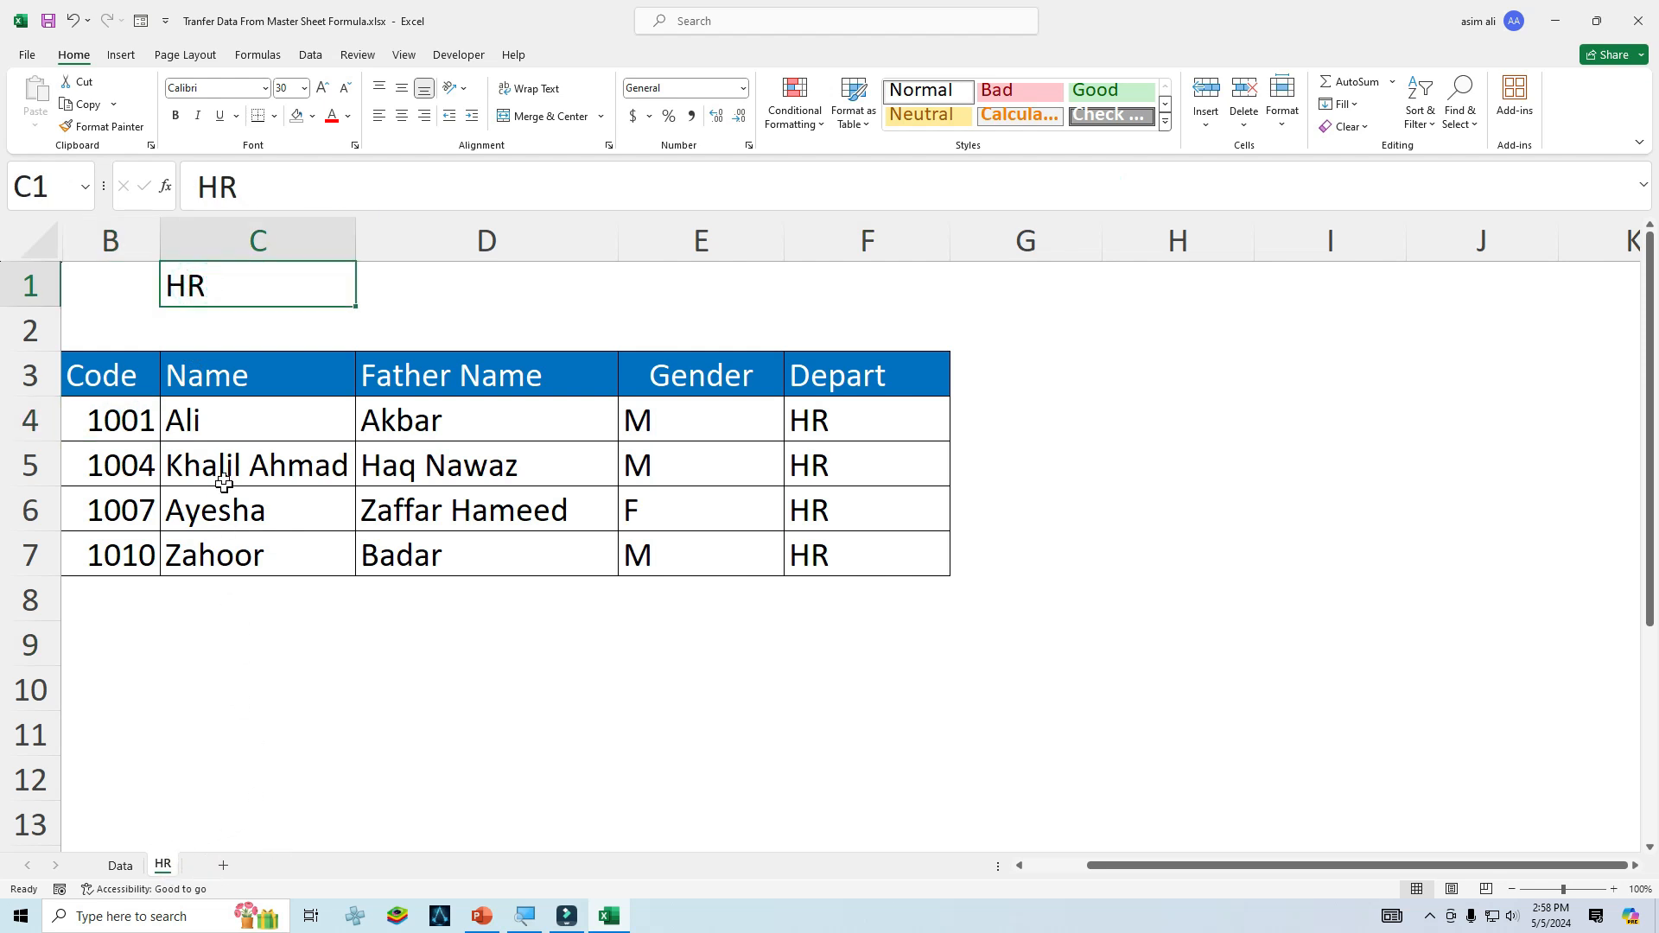
{"action": "left_click", "coordinate": [161, 867]}
{"action": "left_click_drag", "start_coordinate": [170, 864], "coordinate": [278, 866]}
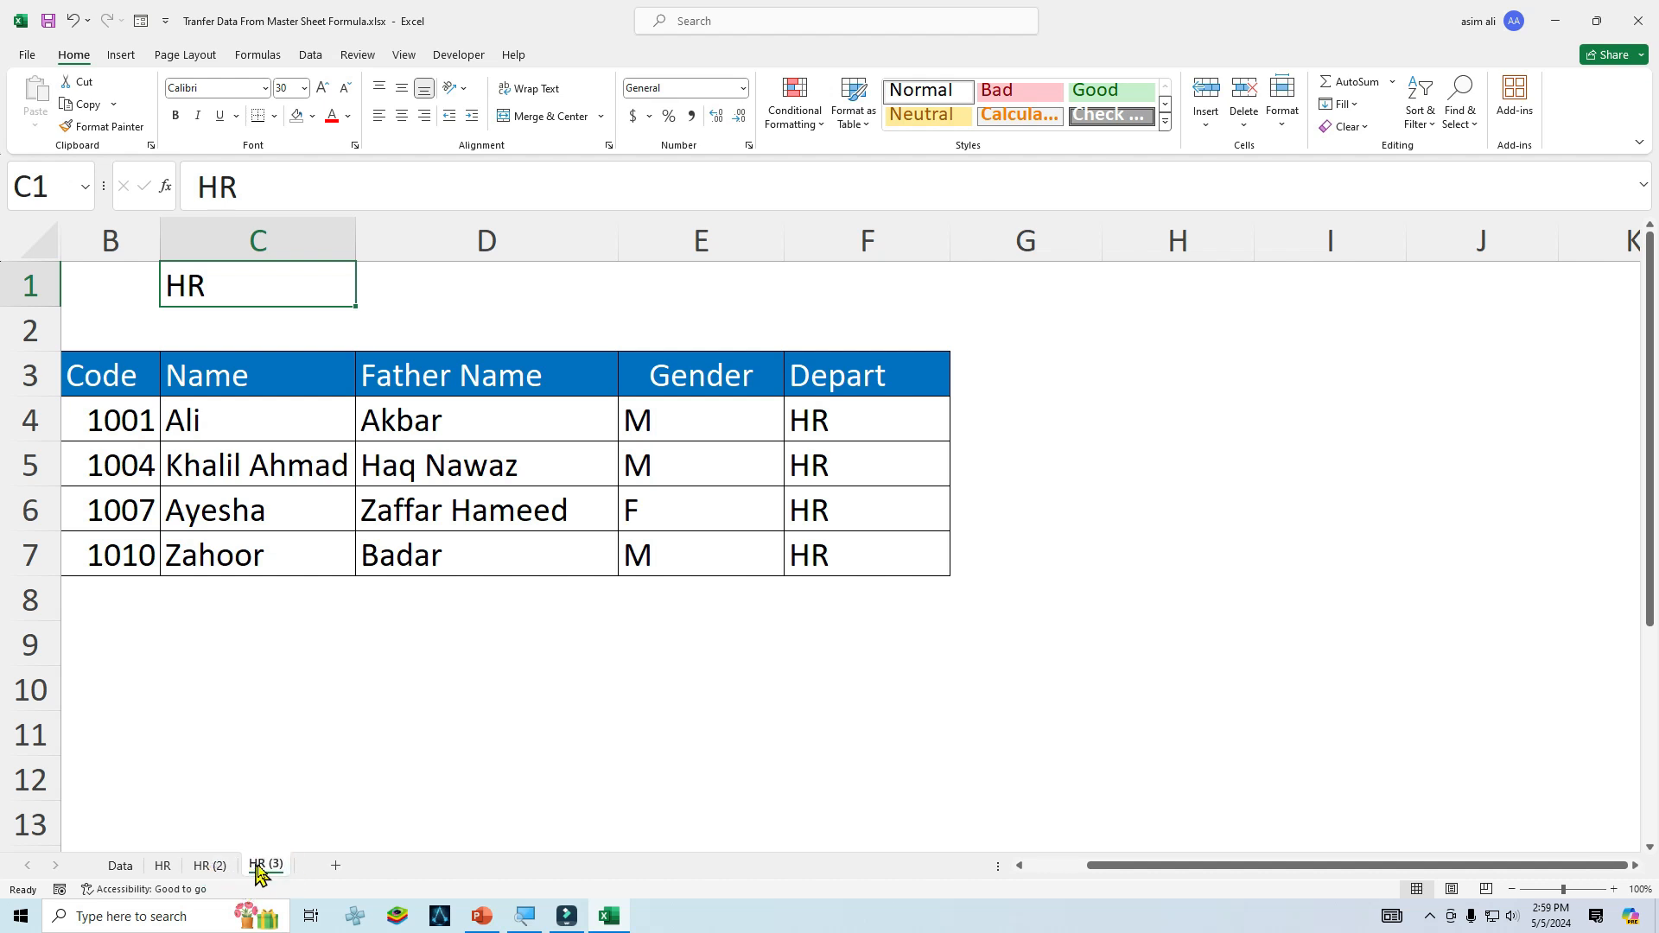
Rename the first copy, HR (2), as Sale.
{"action": "left_click", "coordinate": [173, 869]}
{"action": "left_click", "coordinate": [210, 867]}
{"action": "double_click", "coordinate": [210, 866]}
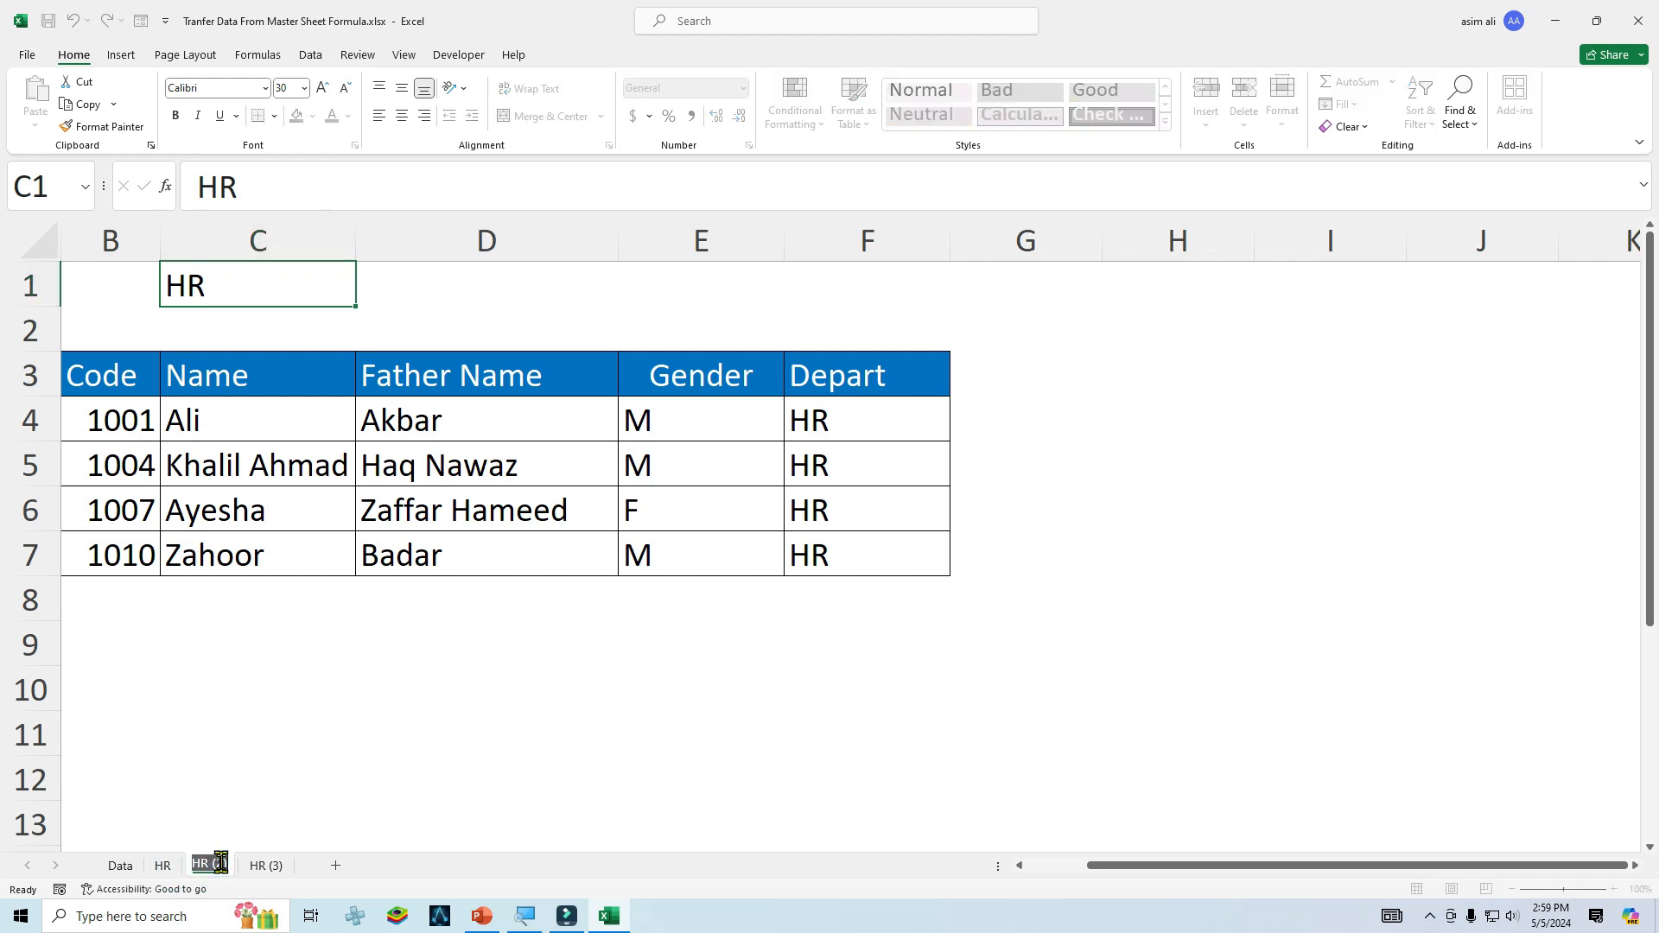
{"action": "type", "text": "Sale"}
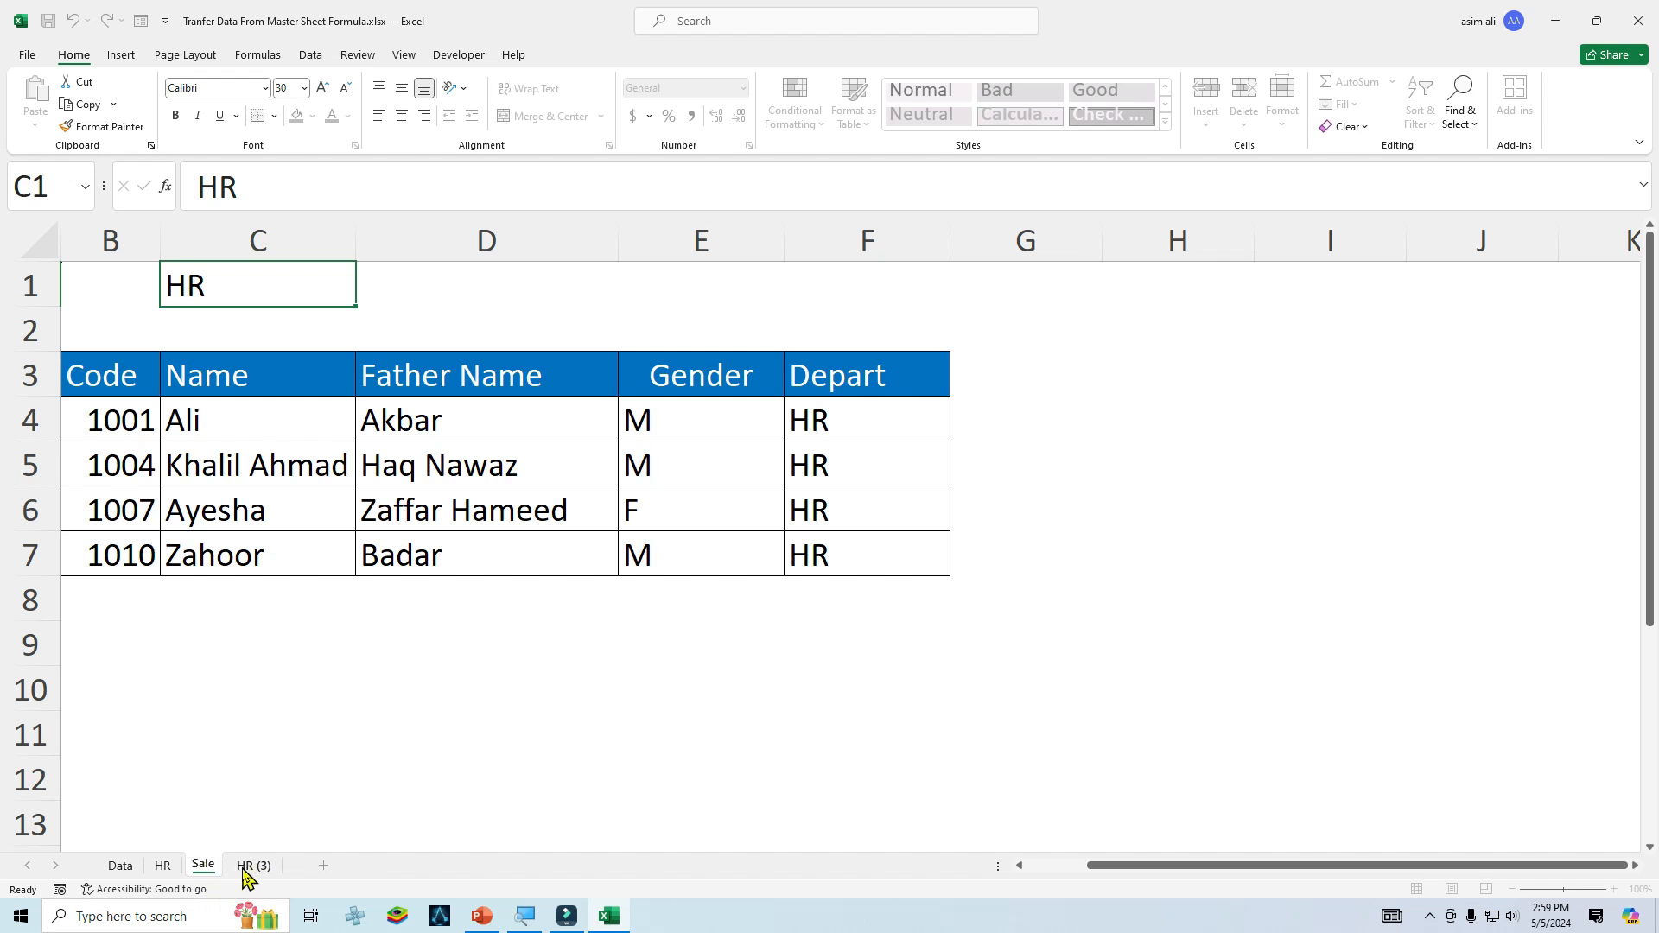
Rename the second copy, HR (3), as Admin.
{"action": "left_click", "coordinate": [246, 867]}
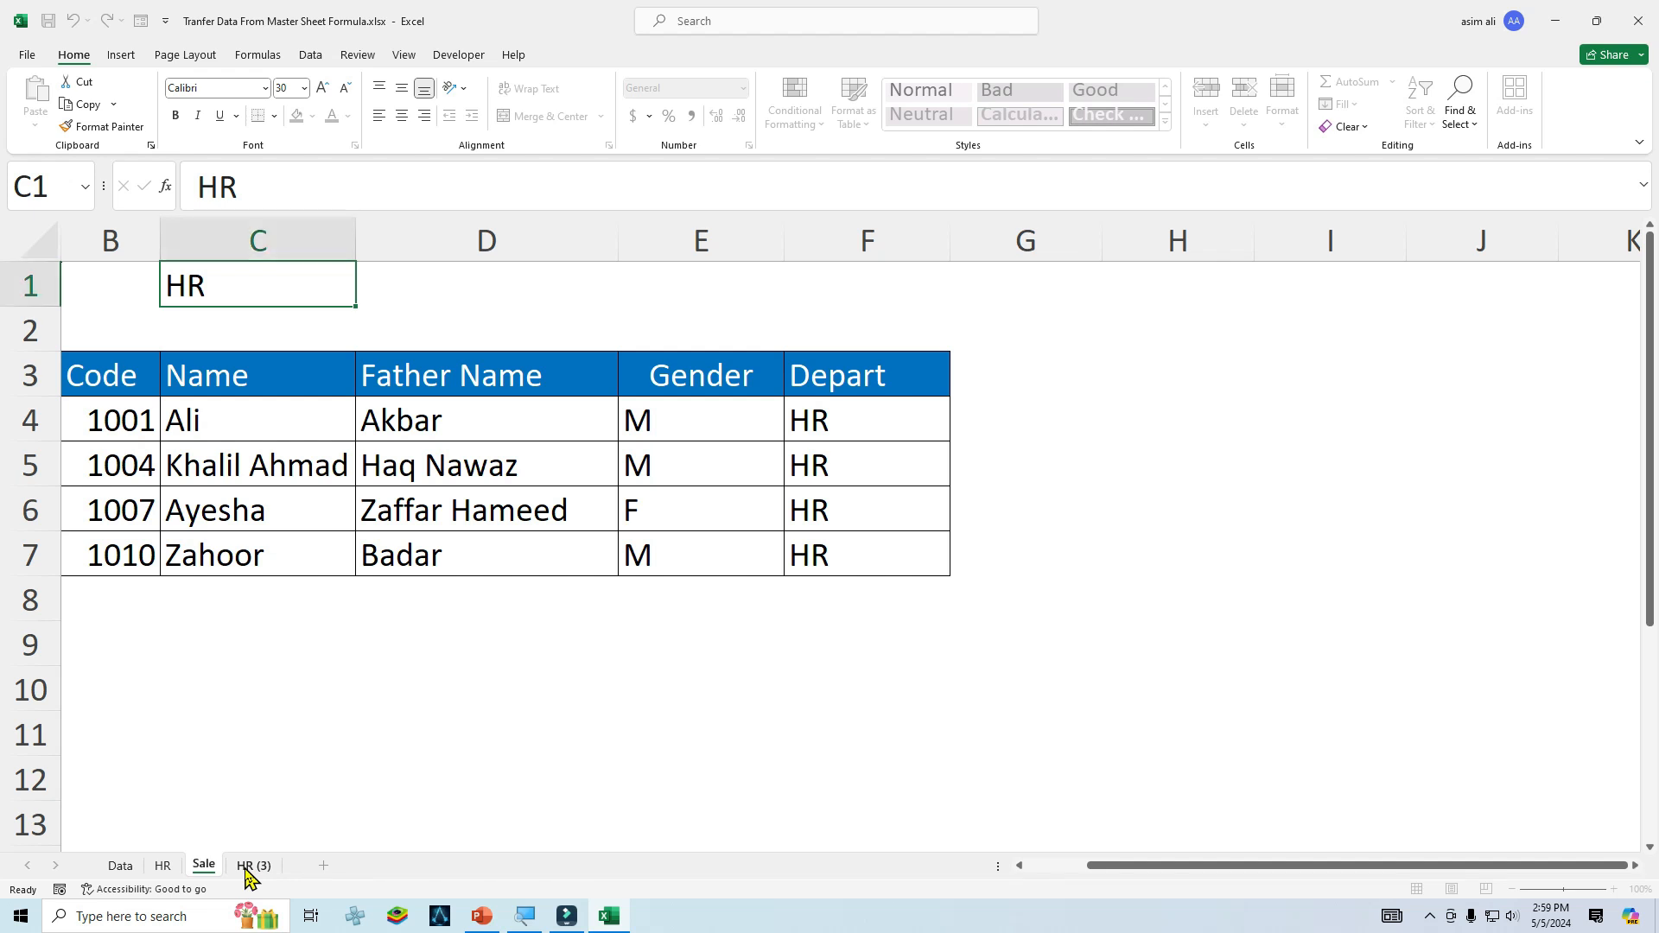
{"action": "right_click", "coordinate": [246, 867]}
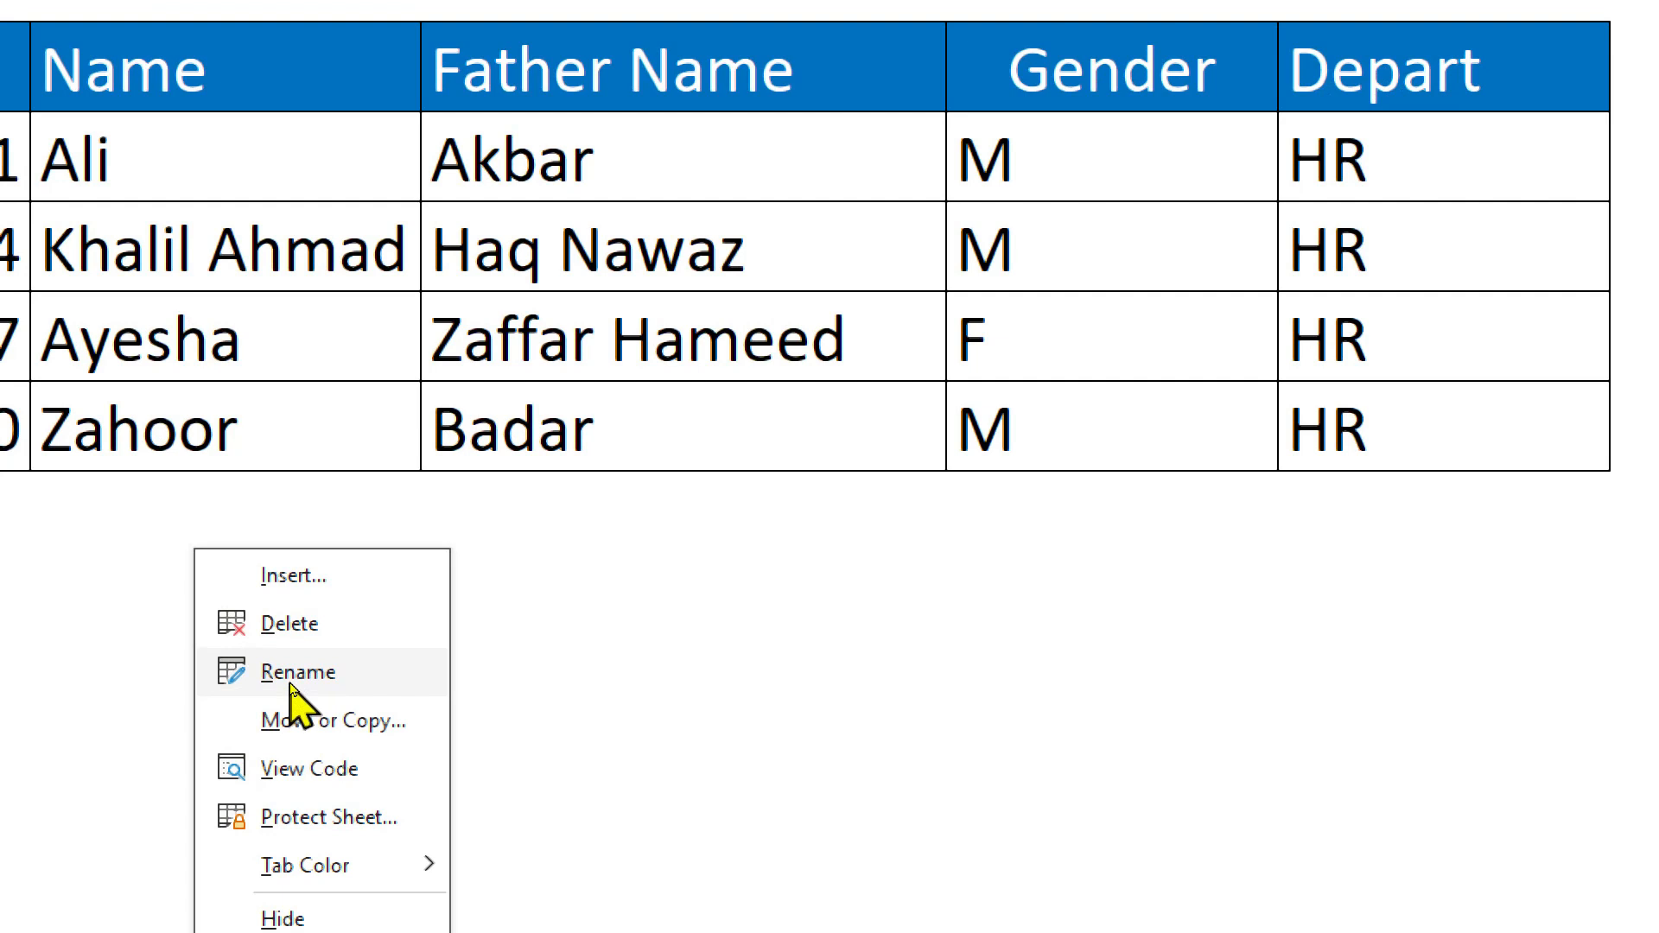
{"action": "left_click", "coordinate": [294, 676]}
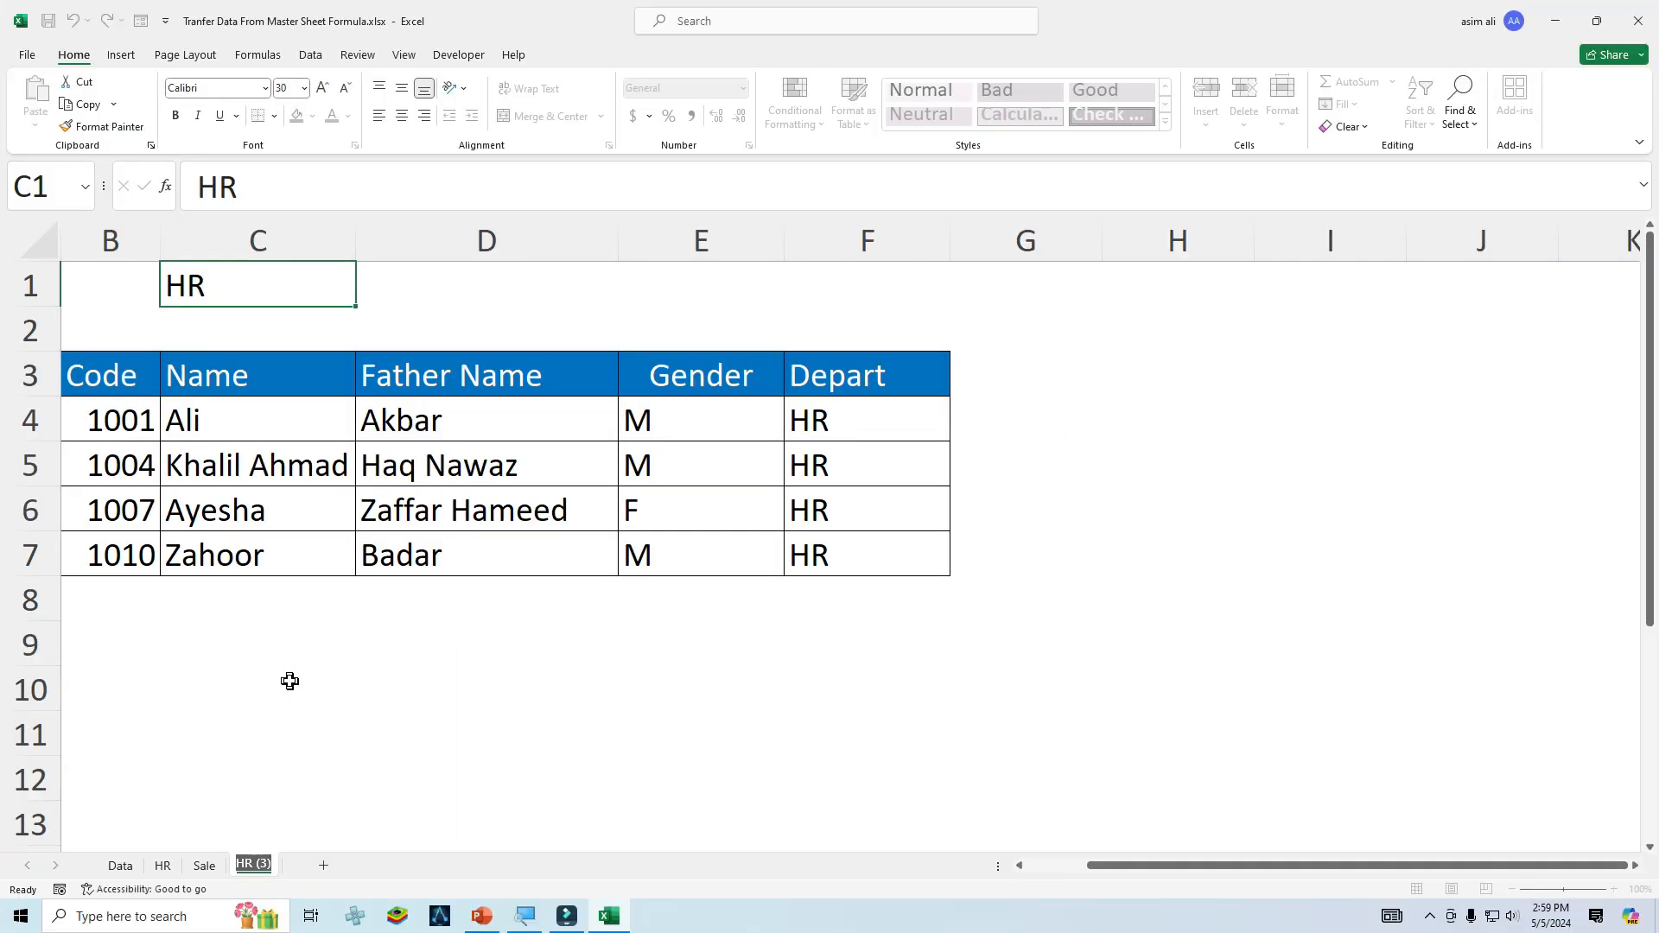
{"action": "type", "text": "Admin"}
{"action": "key", "text": "Return"}
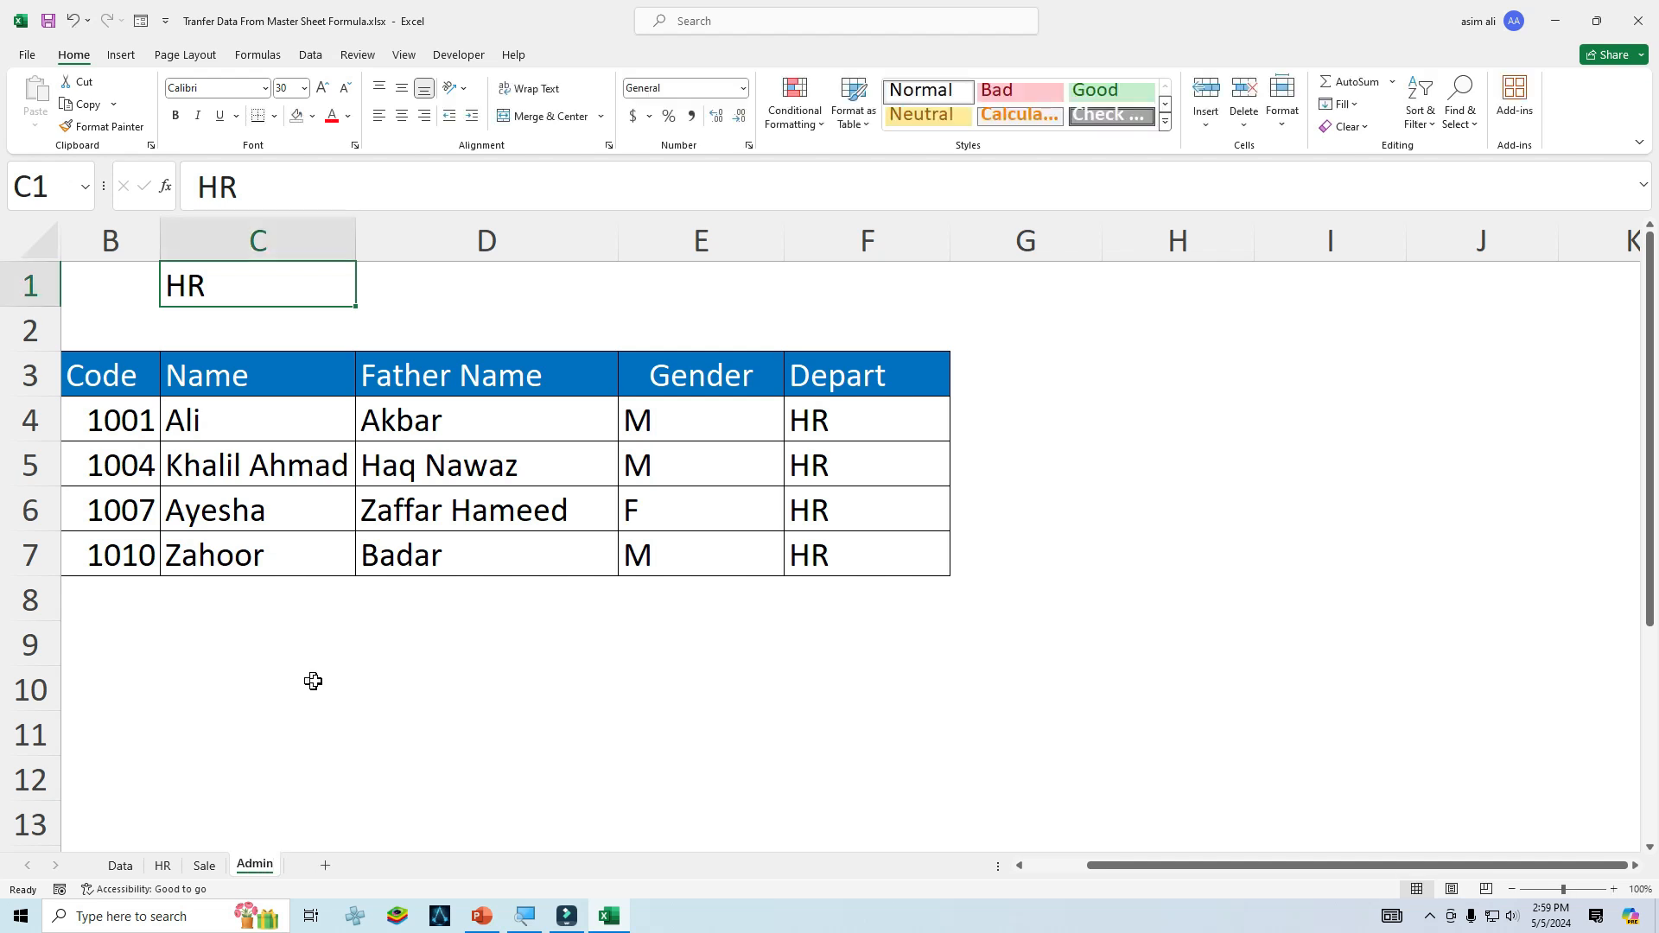
Set the department in cell C1 of the Sale sheet to Sale.
{"action": "left_click", "coordinate": [163, 866]}
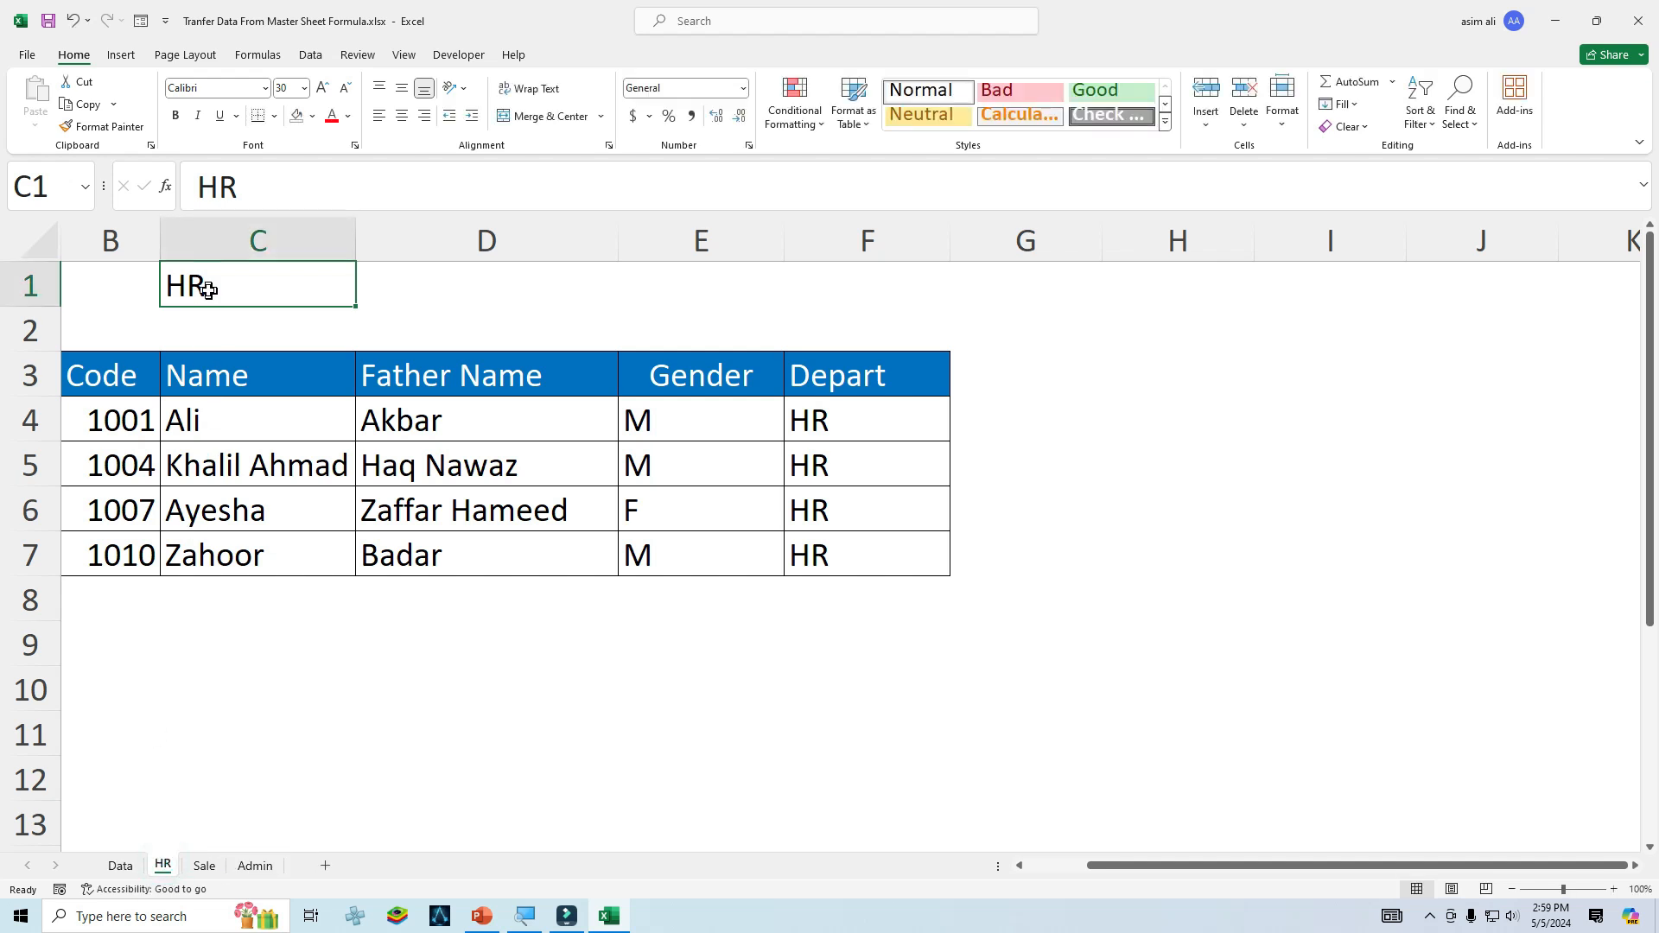
{"action": "left_click", "coordinate": [204, 866]}
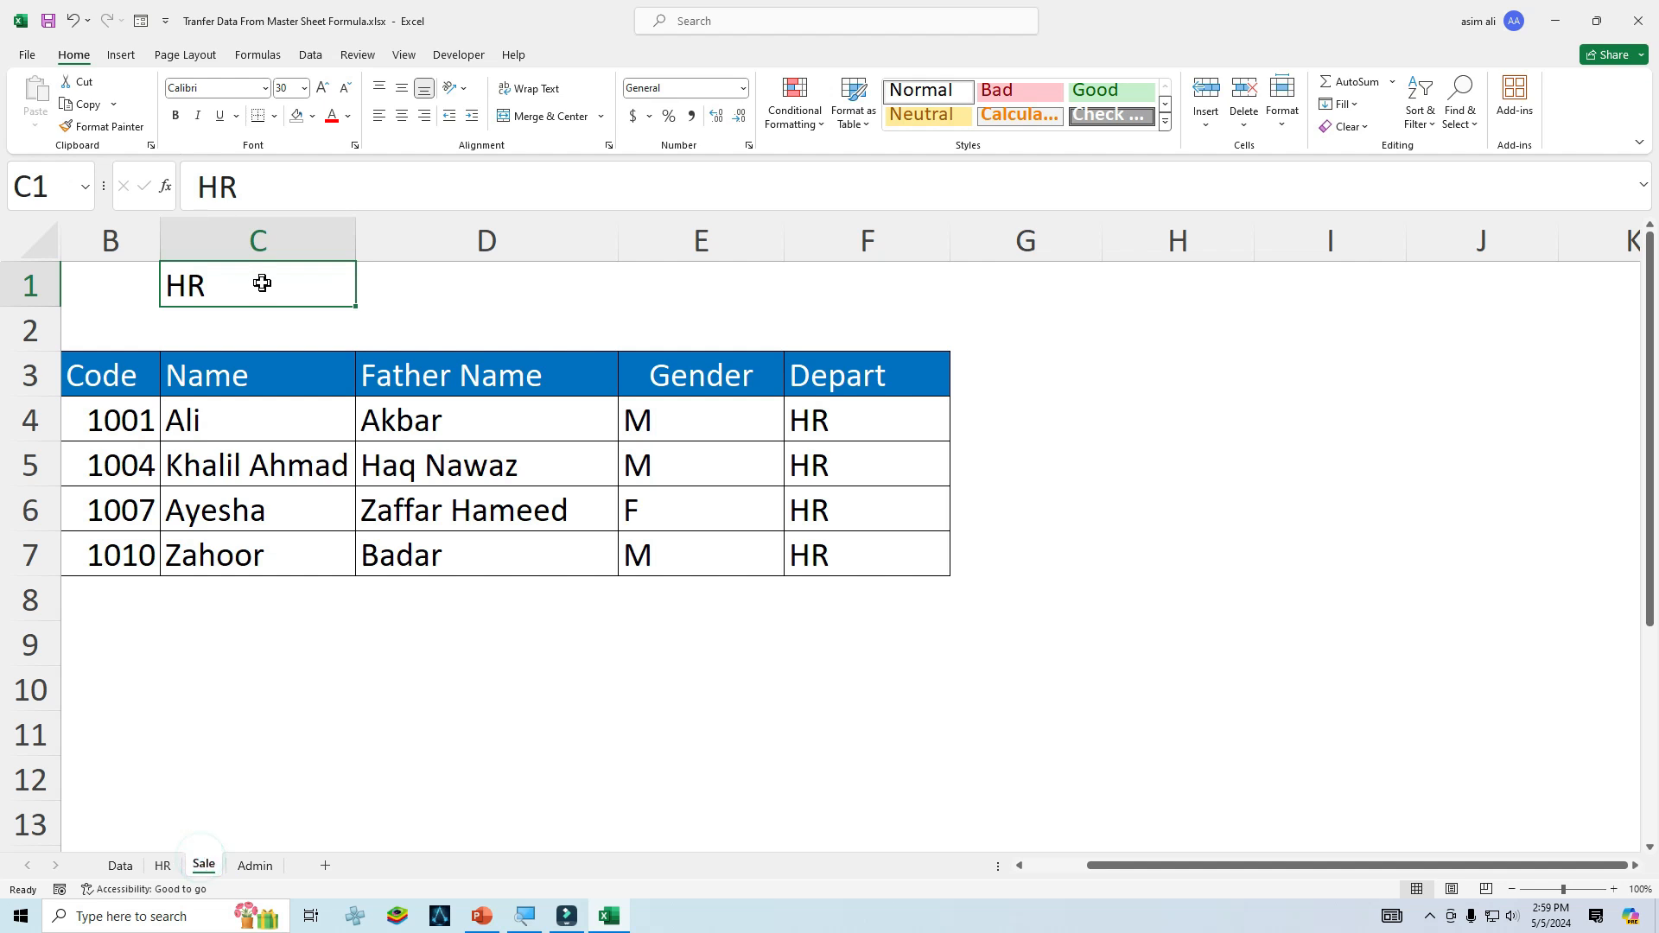
{"action": "type", "text": "Sale"}
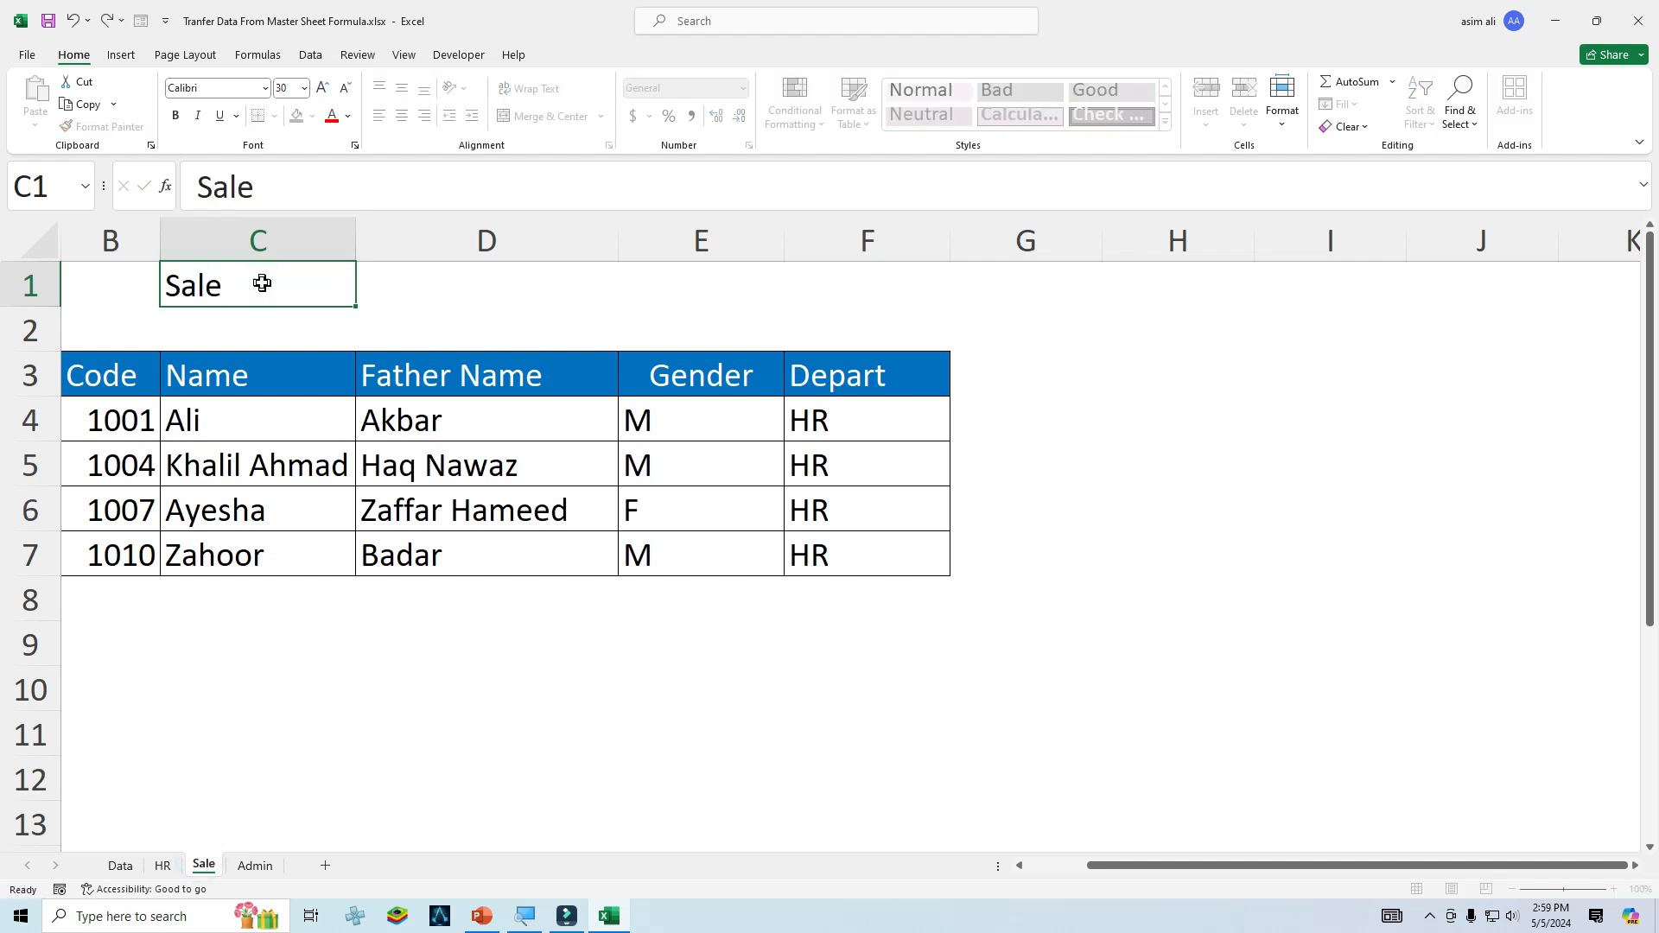
{"action": "key", "text": "Return"}
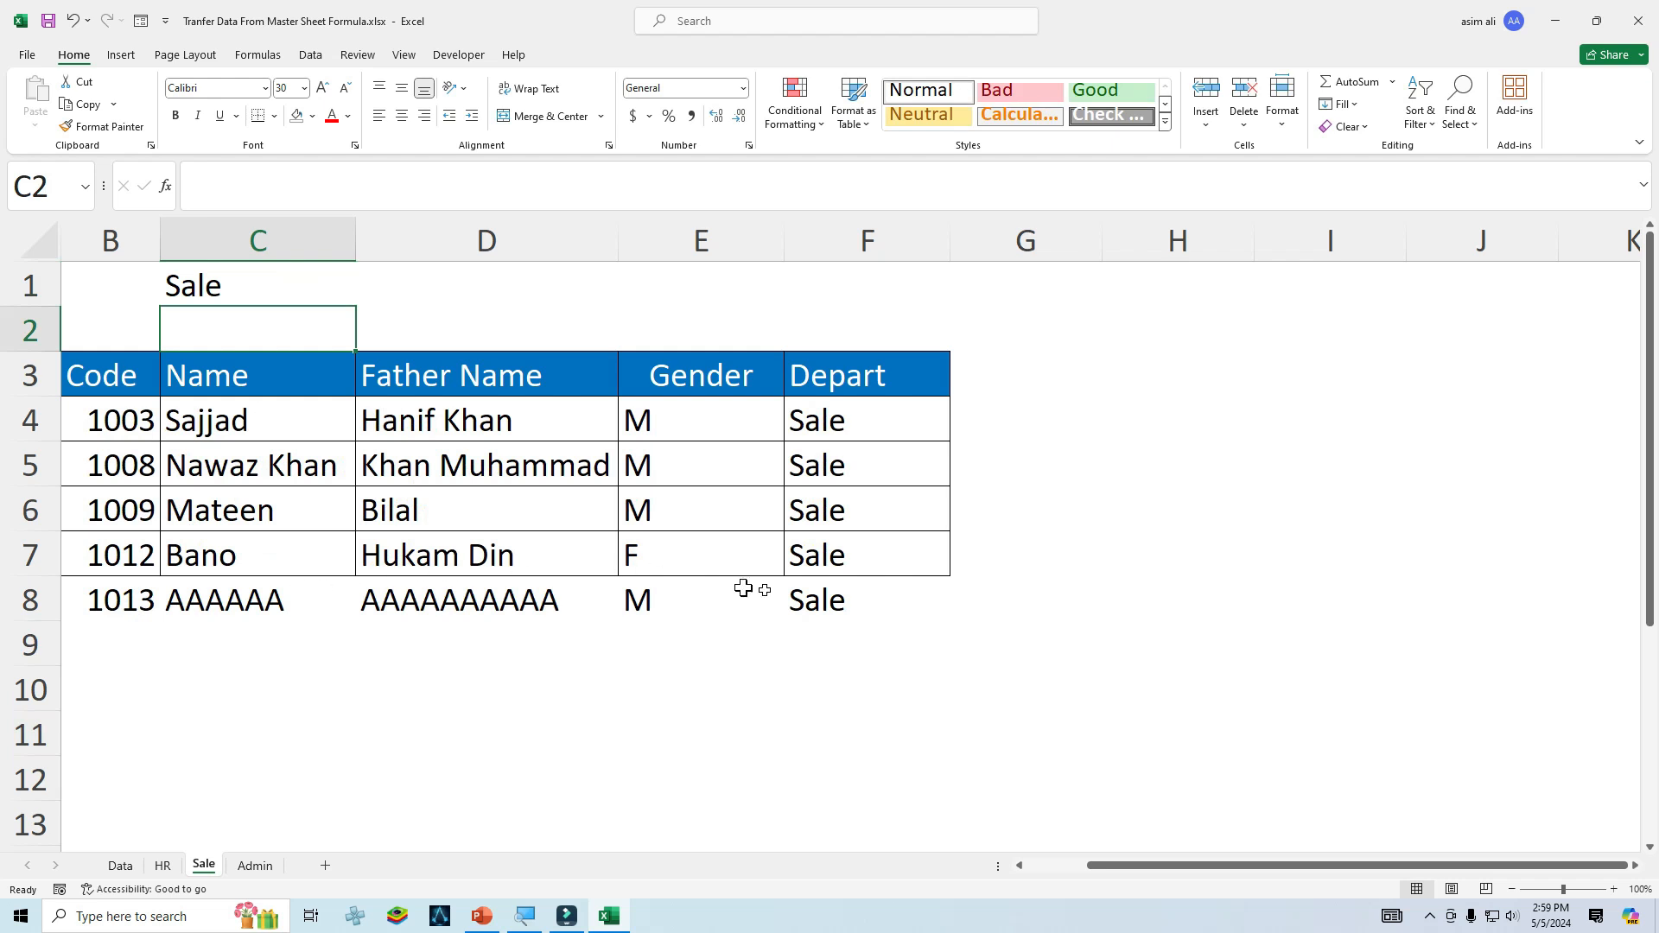
Set the department in cell C1 of the Admin sheet to Admin.
{"action": "left_click", "coordinate": [255, 865]}
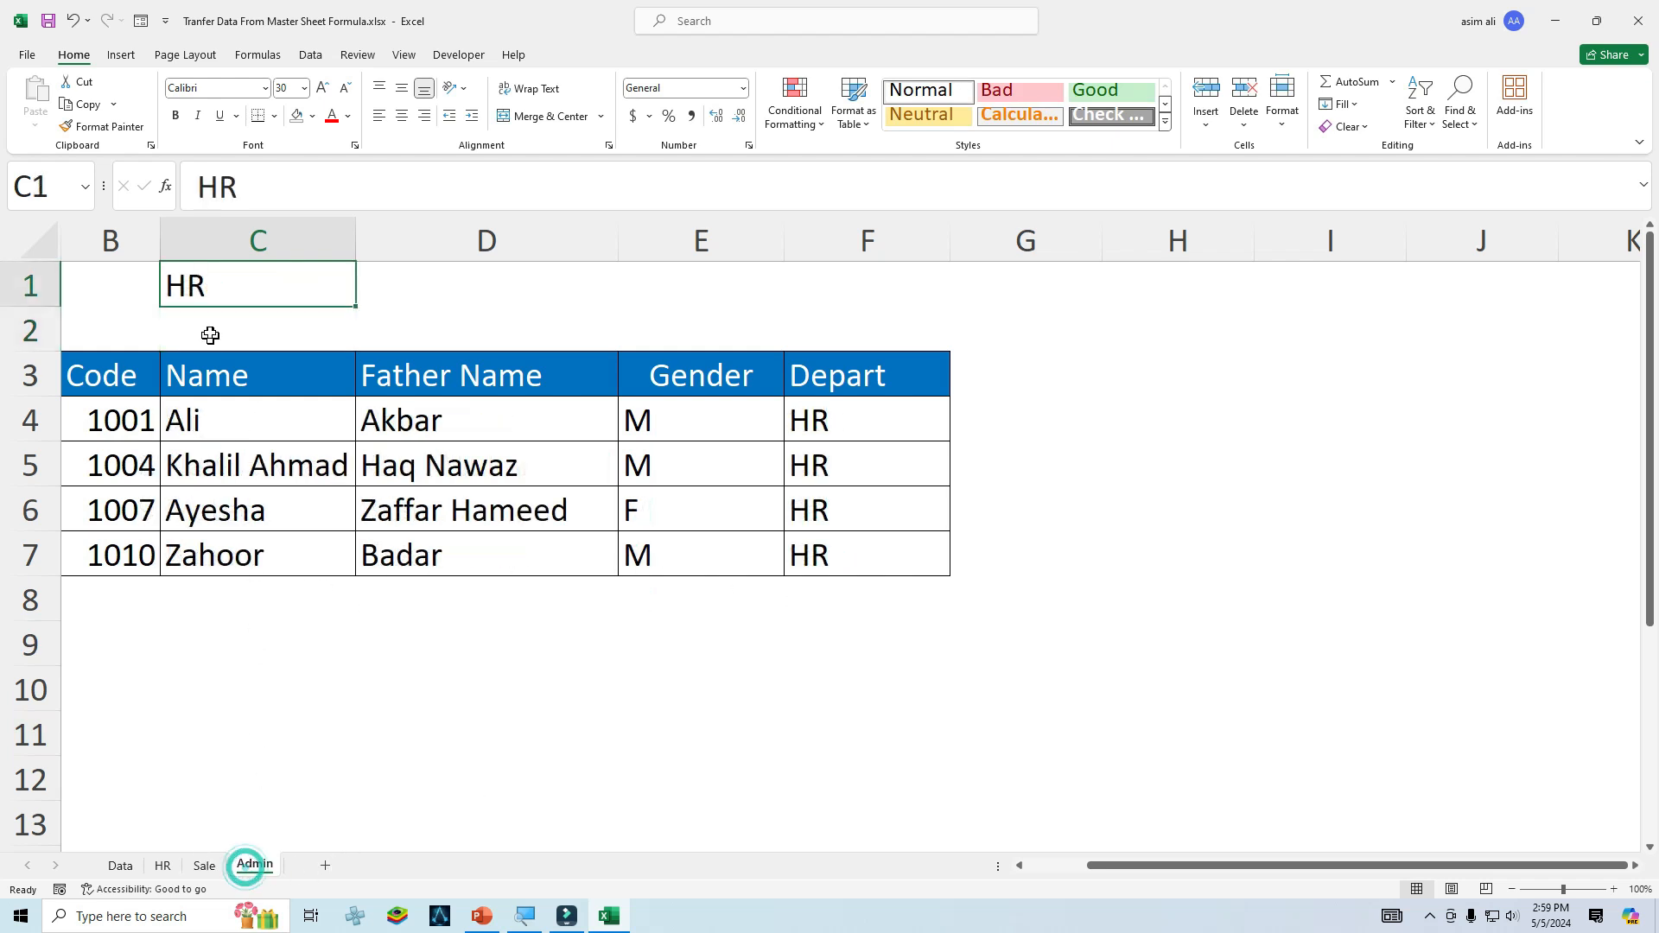
{"action": "type", "text": "A"}
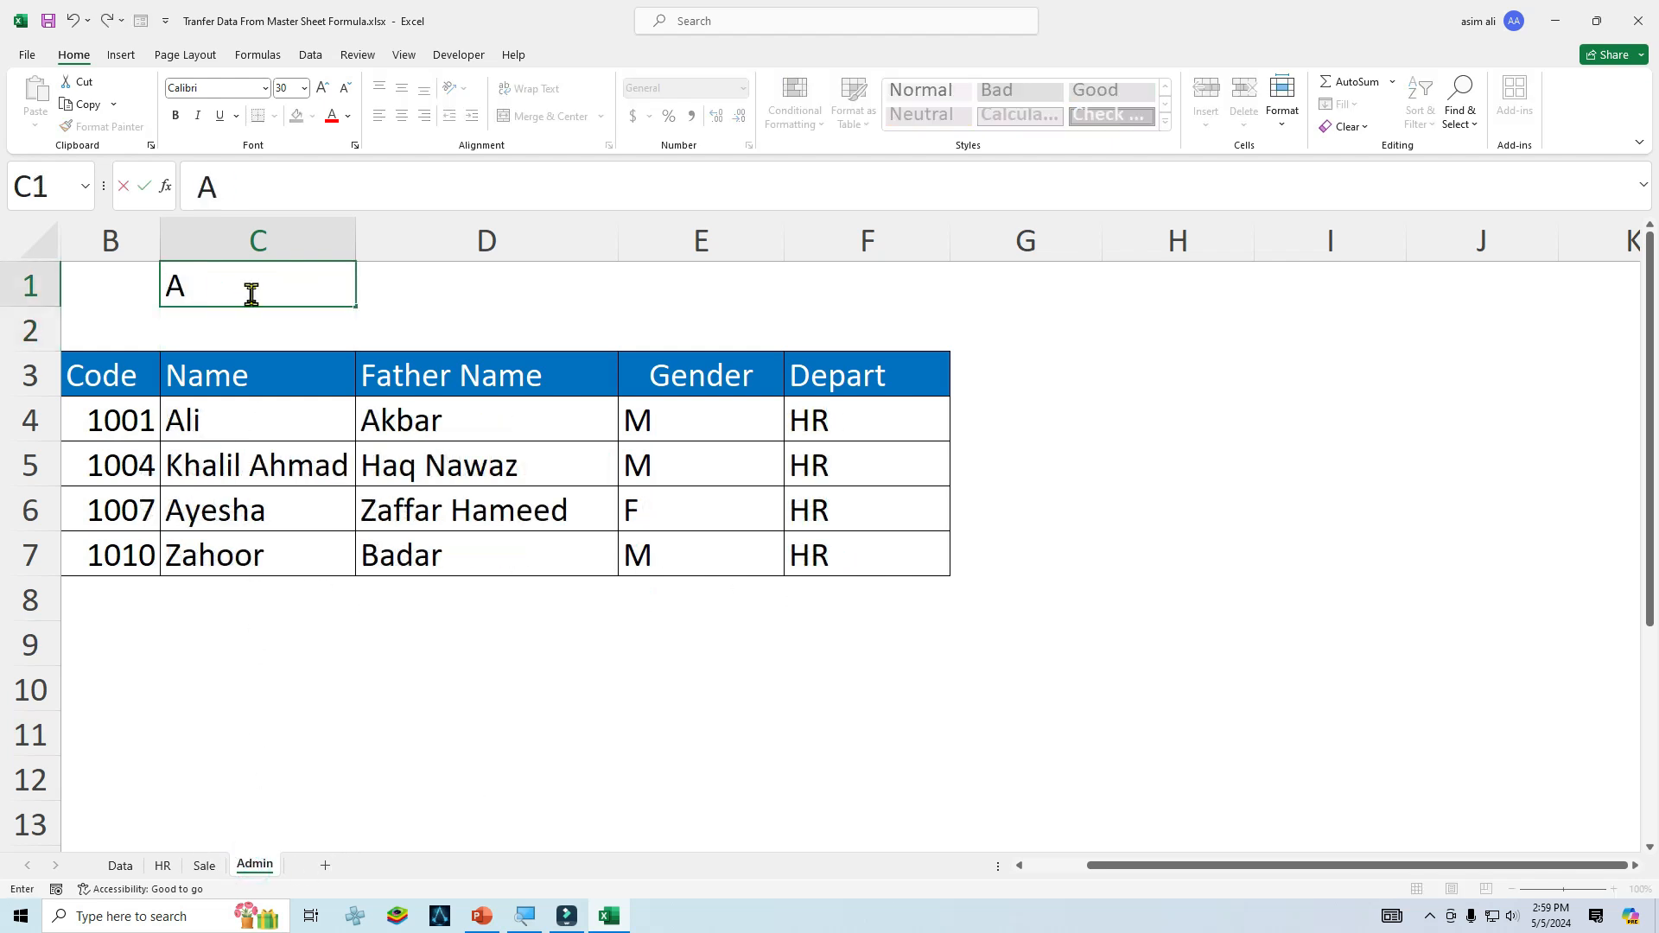
{"action": "type", "text": "dmin"}
{"action": "key", "text": "Return"}
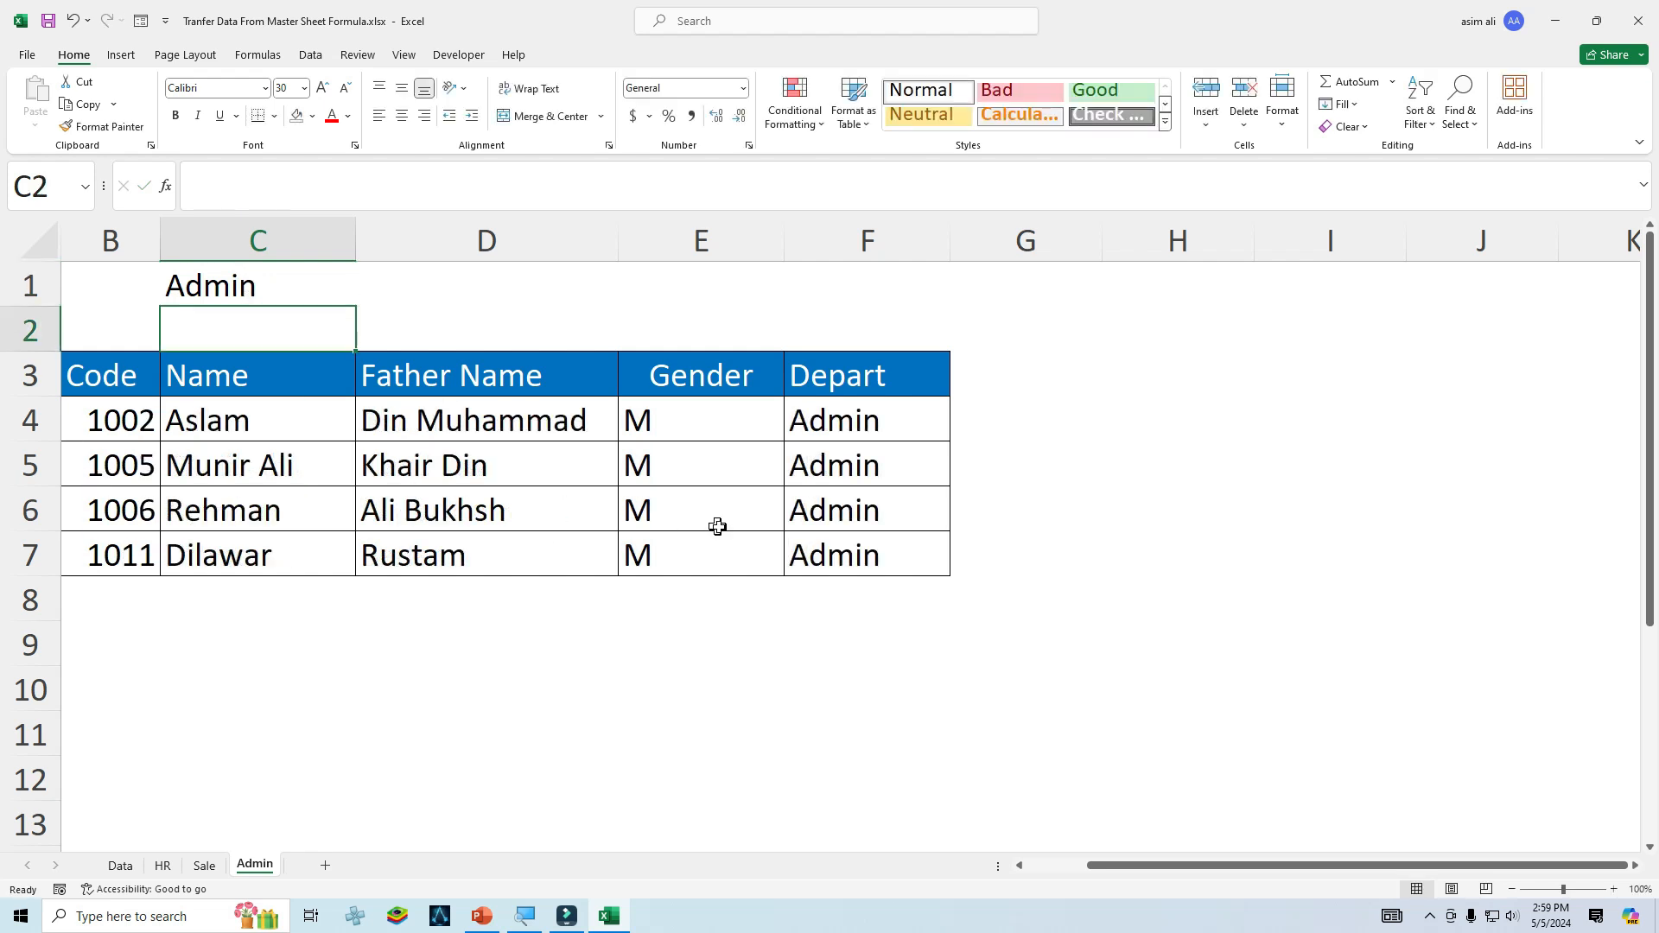
Start a new conditional formatting rule for range B3:F17 on the Sale sheet that formats only cells with No Blanks.
{"action": "left_click", "coordinate": [205, 866]}
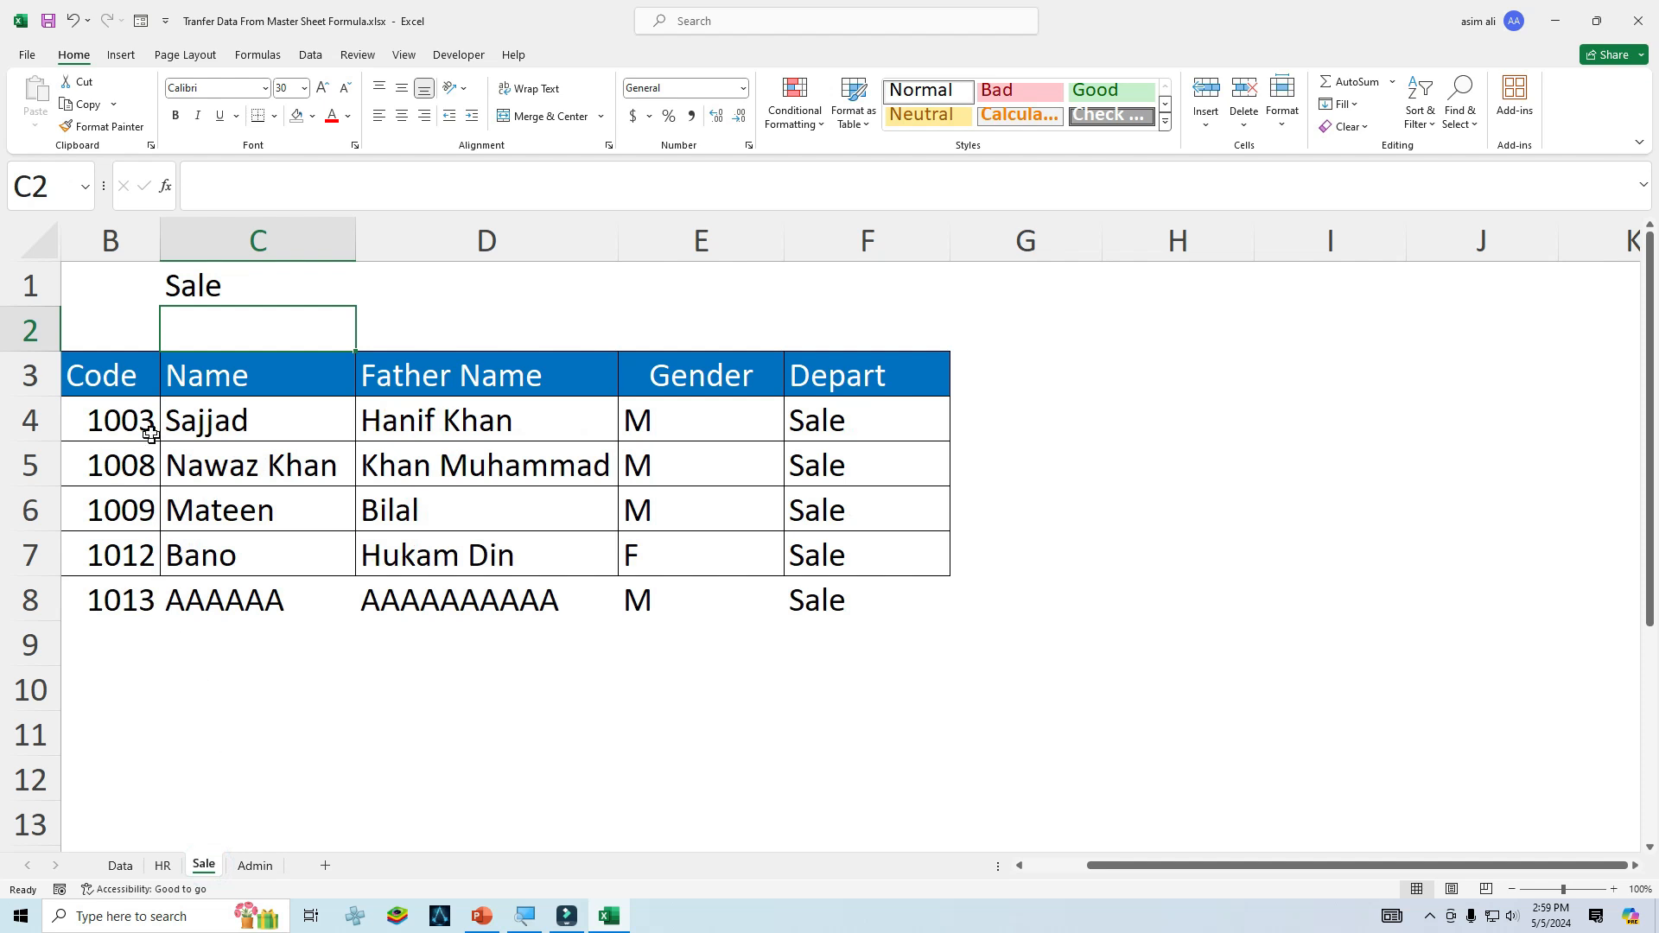
{"action": "left_click_drag", "start_coordinate": [89, 600], "coordinate": [855, 601]}
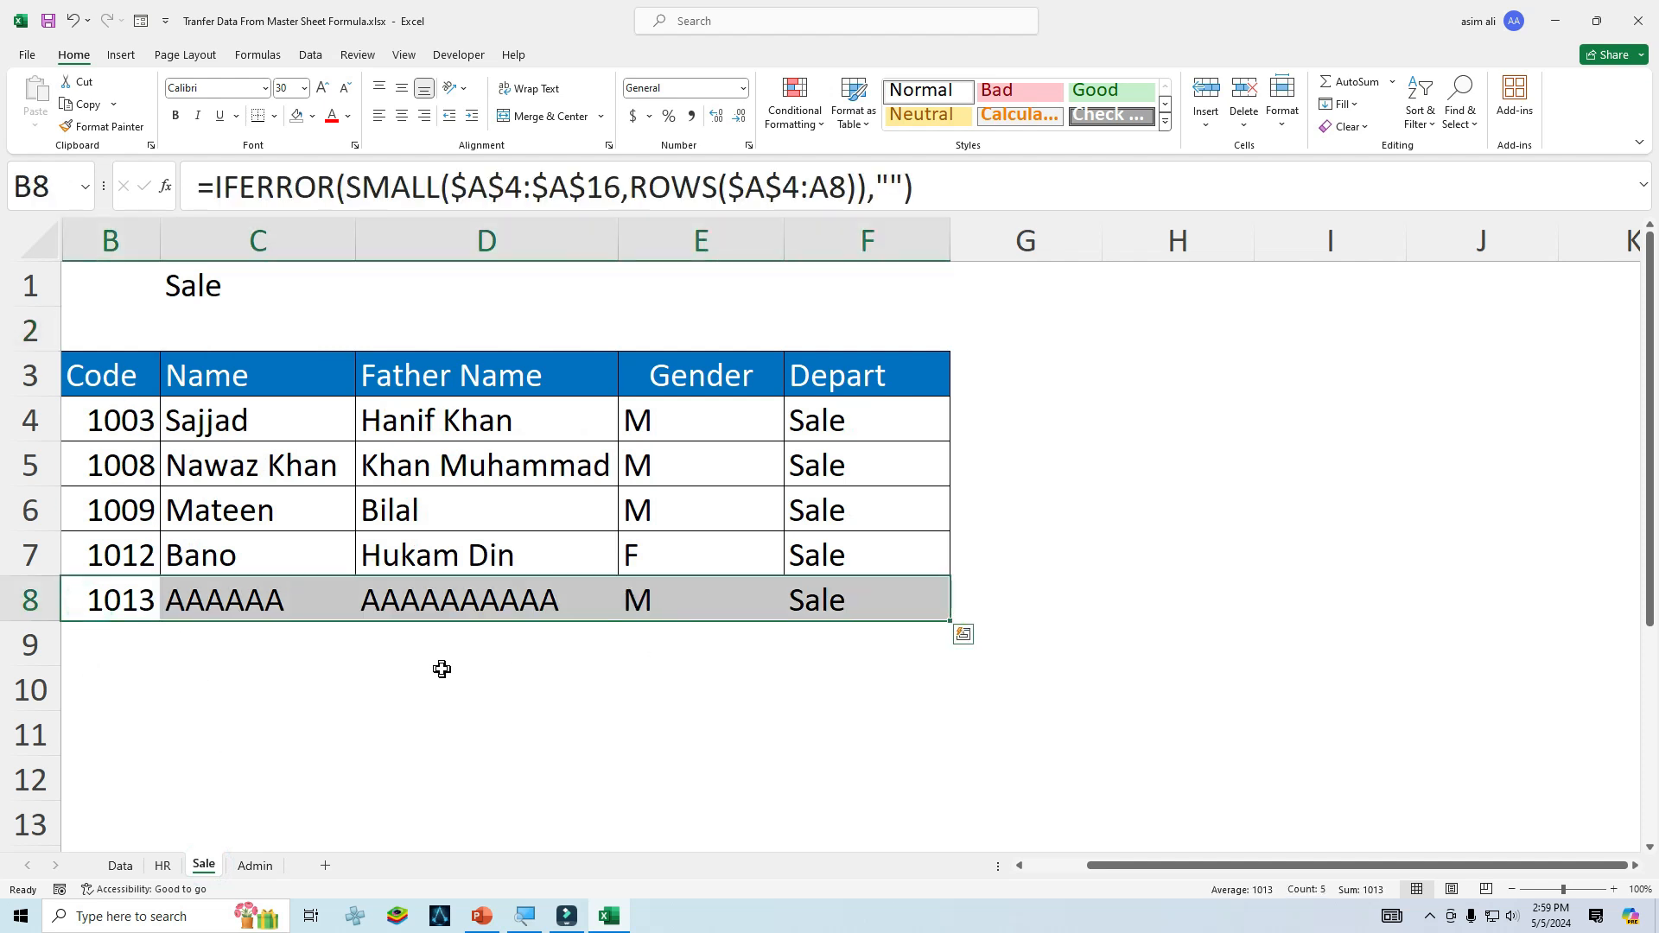
{"action": "left_click", "coordinate": [441, 669]}
{"action": "left_click_drag", "start_coordinate": [109, 389], "coordinate": [898, 807]}
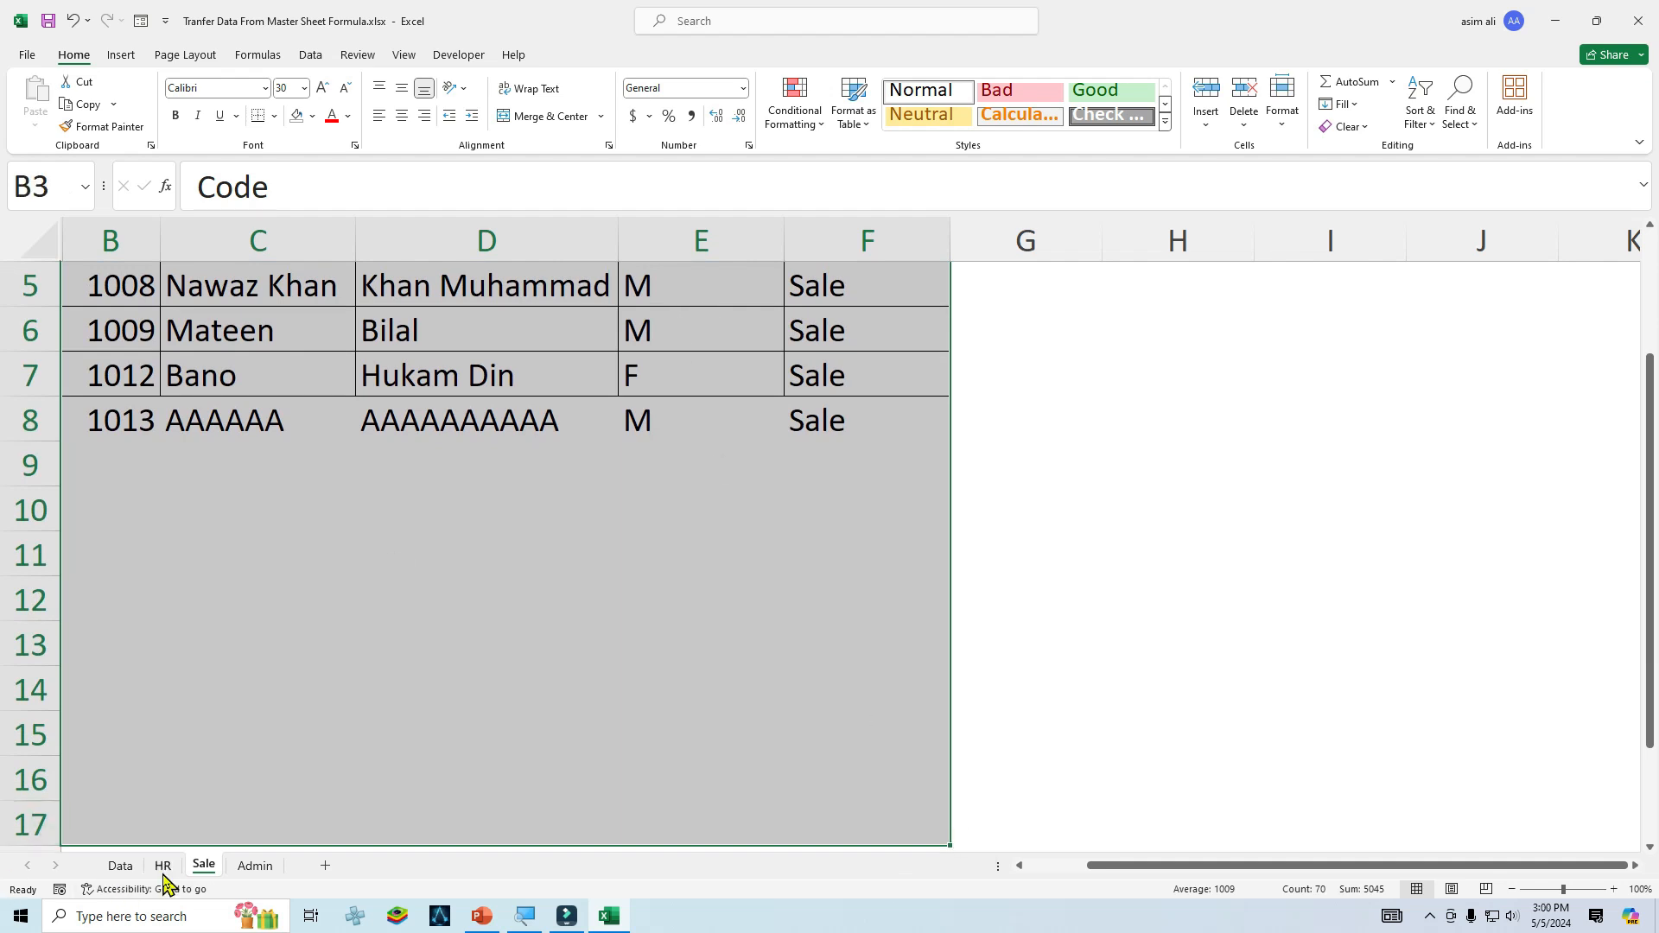
{"action": "left_click", "coordinate": [792, 100]}
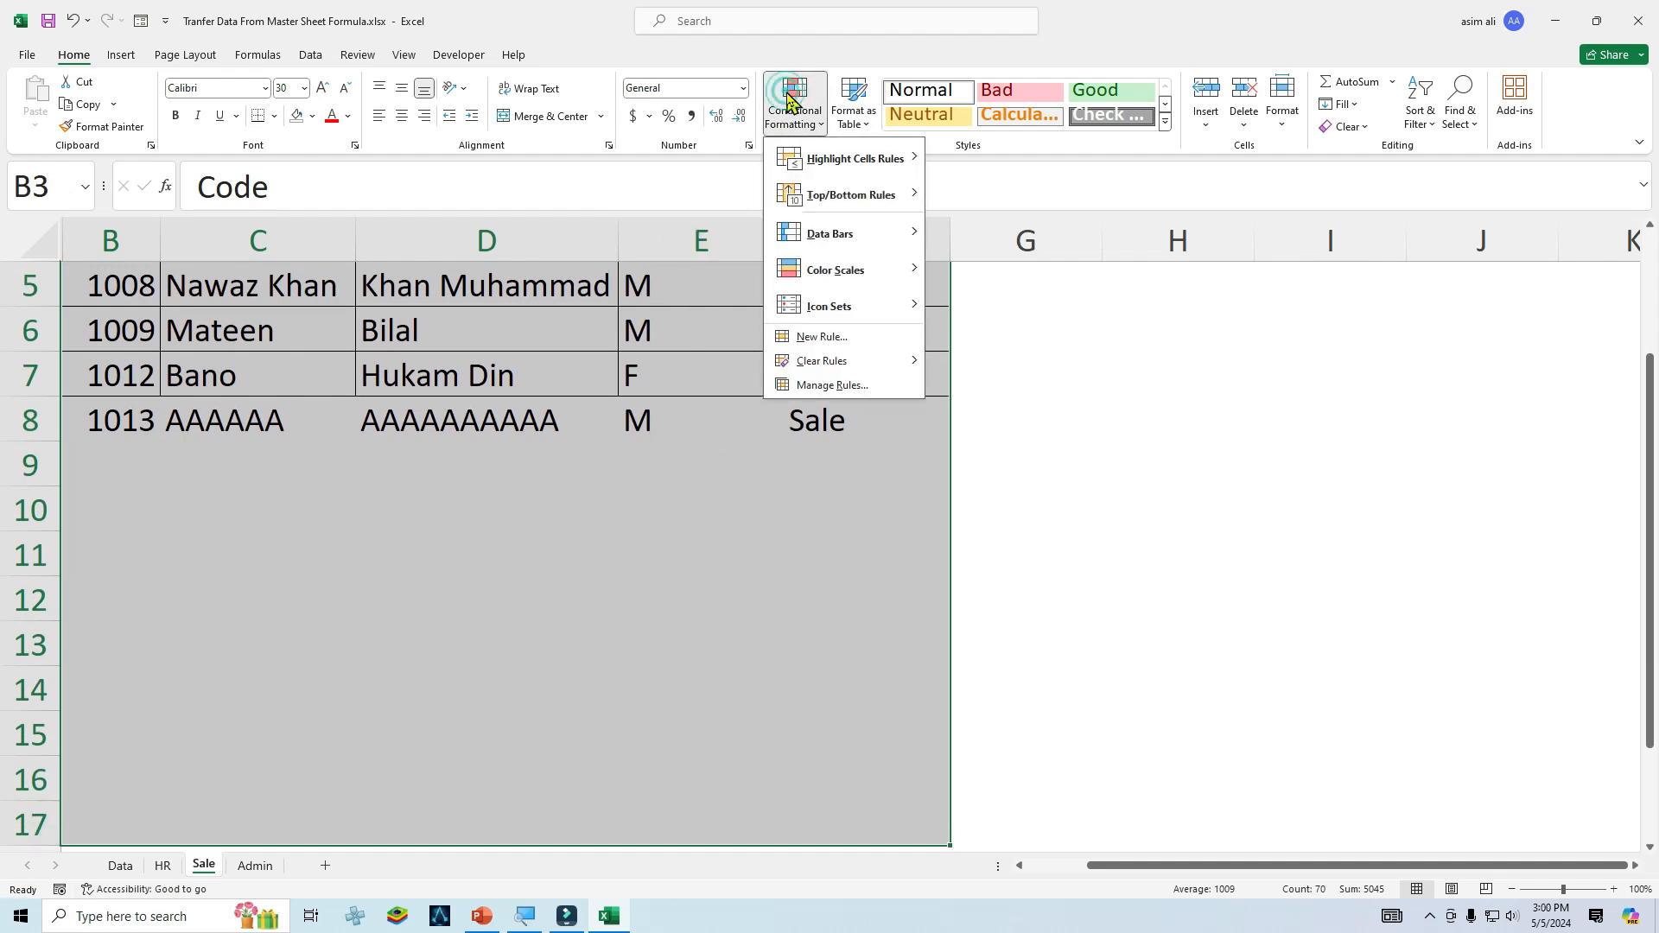
{"action": "mouse_move", "coordinate": [820, 350]}
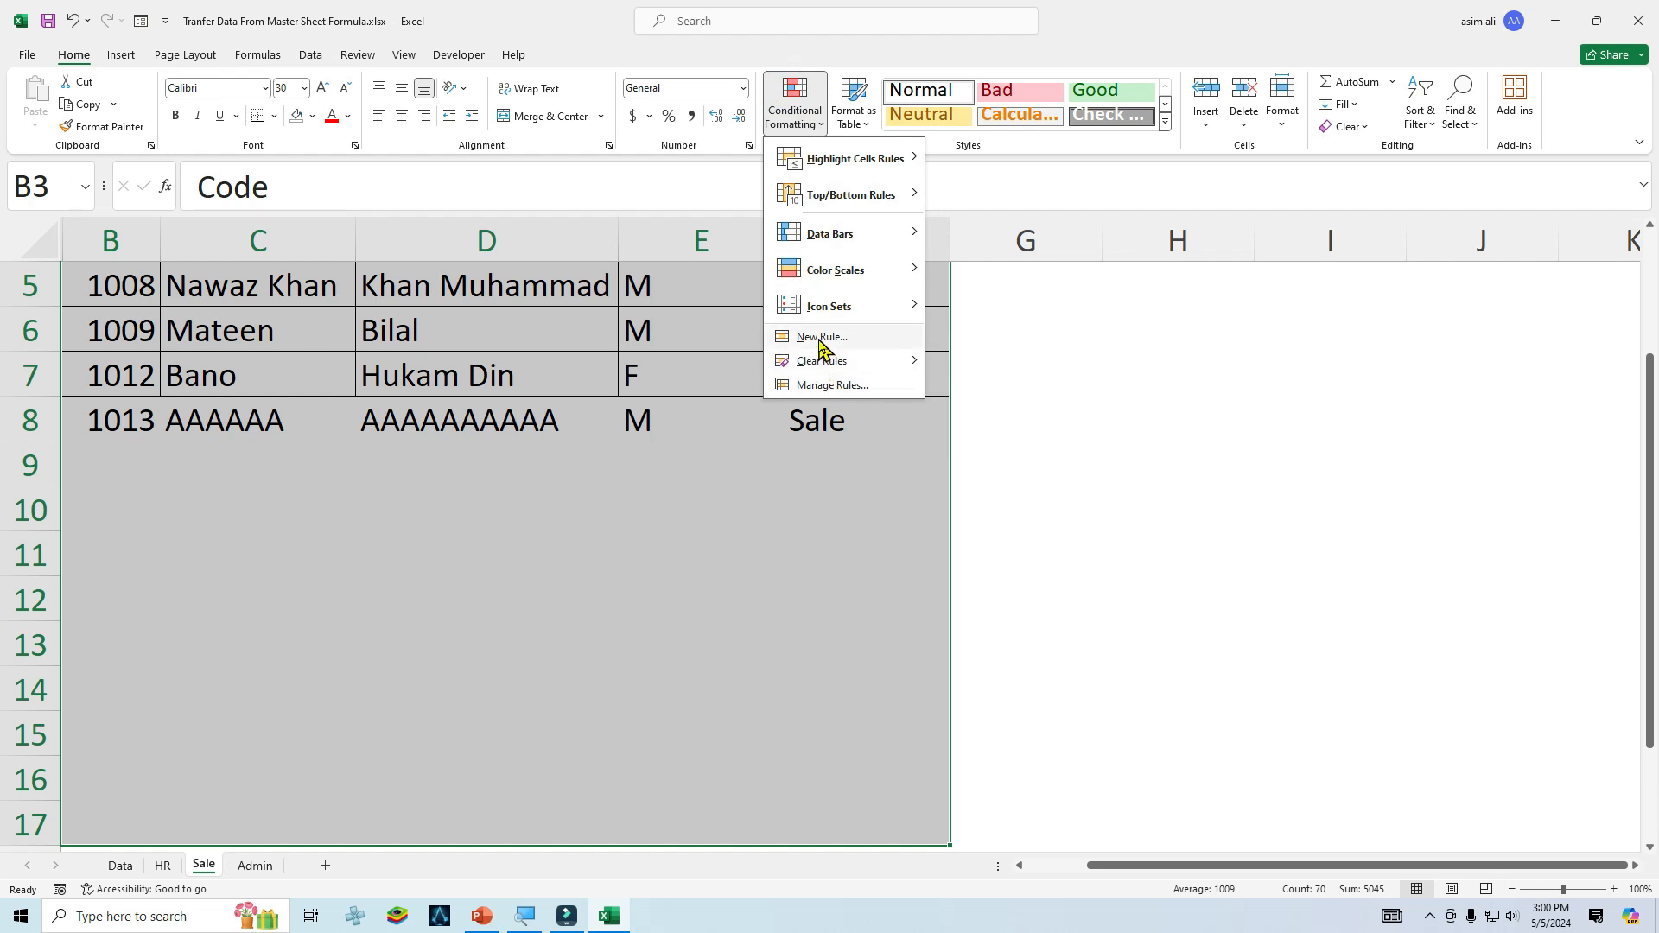
{"action": "left_click", "coordinate": [822, 338]}
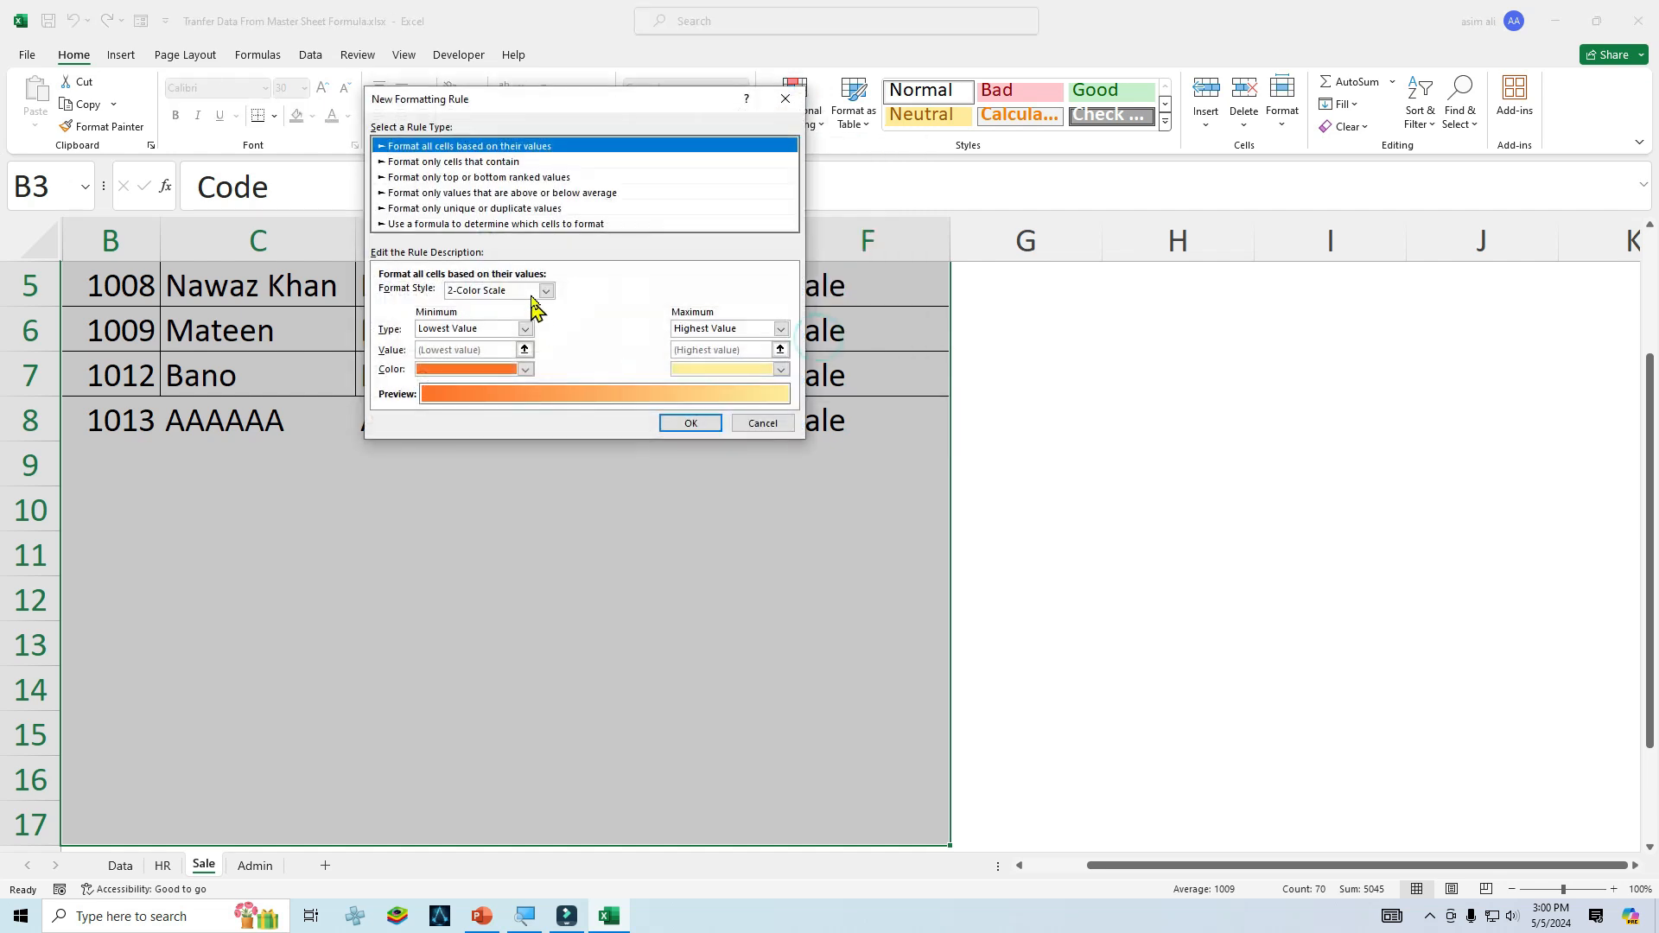
{"action": "left_click", "coordinate": [428, 162]}
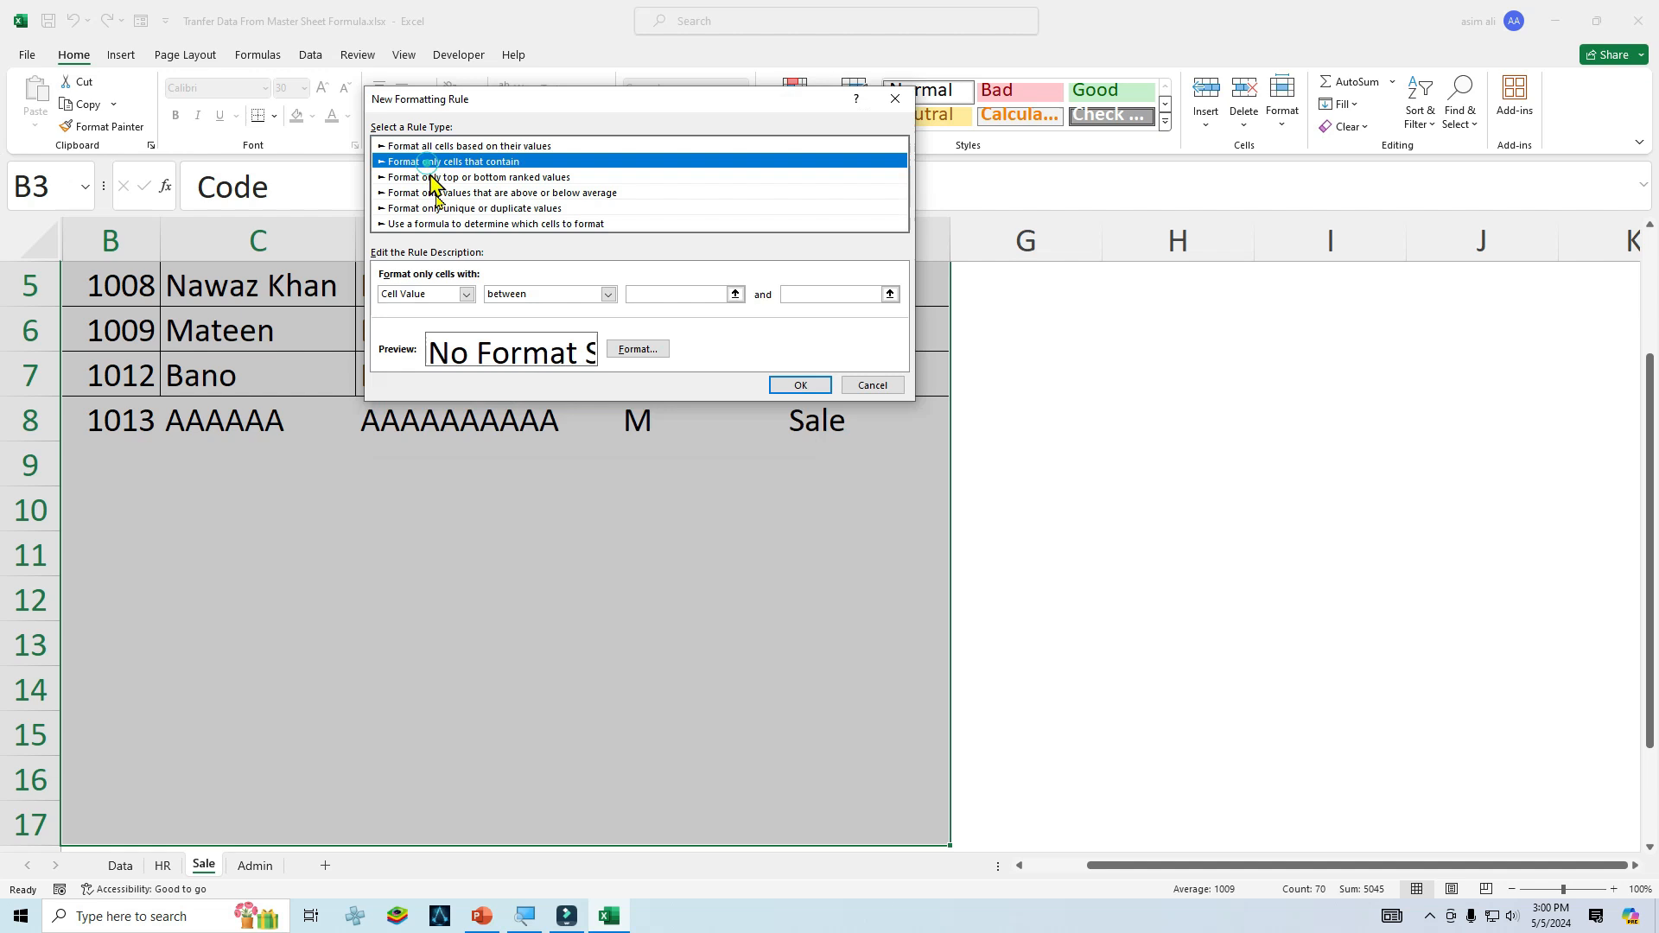
{"action": "left_click", "coordinate": [462, 294]}
{"action": "left_click", "coordinate": [430, 356]}
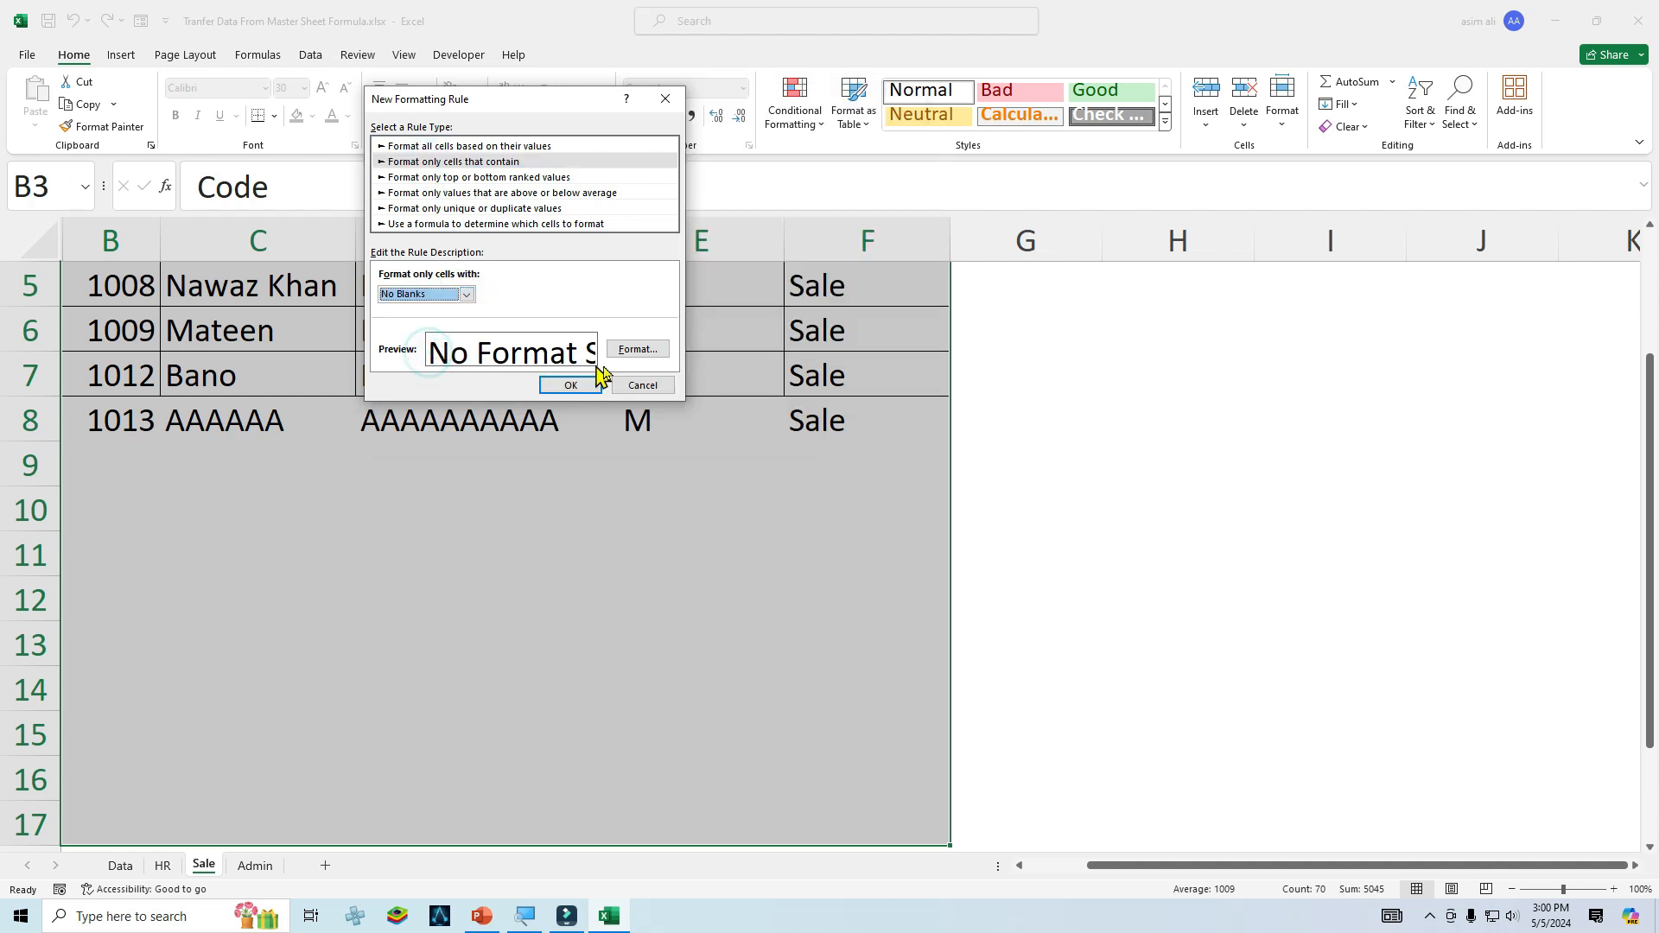
Give the No Blanks rule an outline border as its format and apply it to the Sale table.
{"action": "left_click", "coordinate": [638, 348]}
{"action": "left_click", "coordinate": [597, 102]}
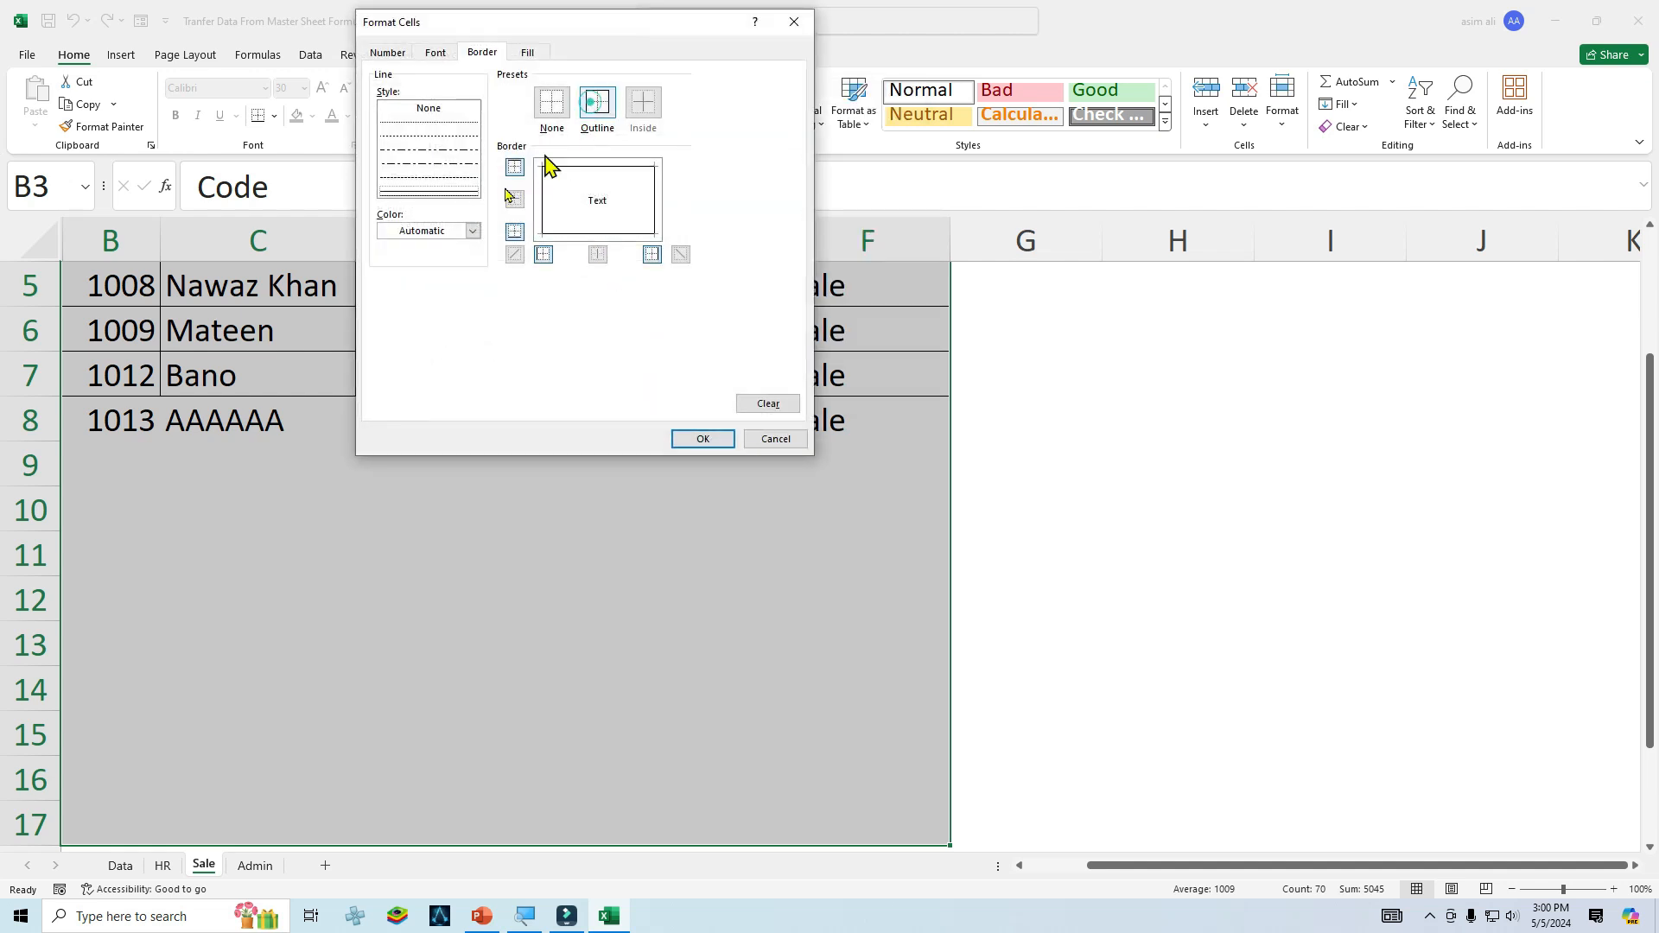
{"action": "left_click", "coordinate": [650, 108]}
{"action": "left_click", "coordinate": [702, 438]}
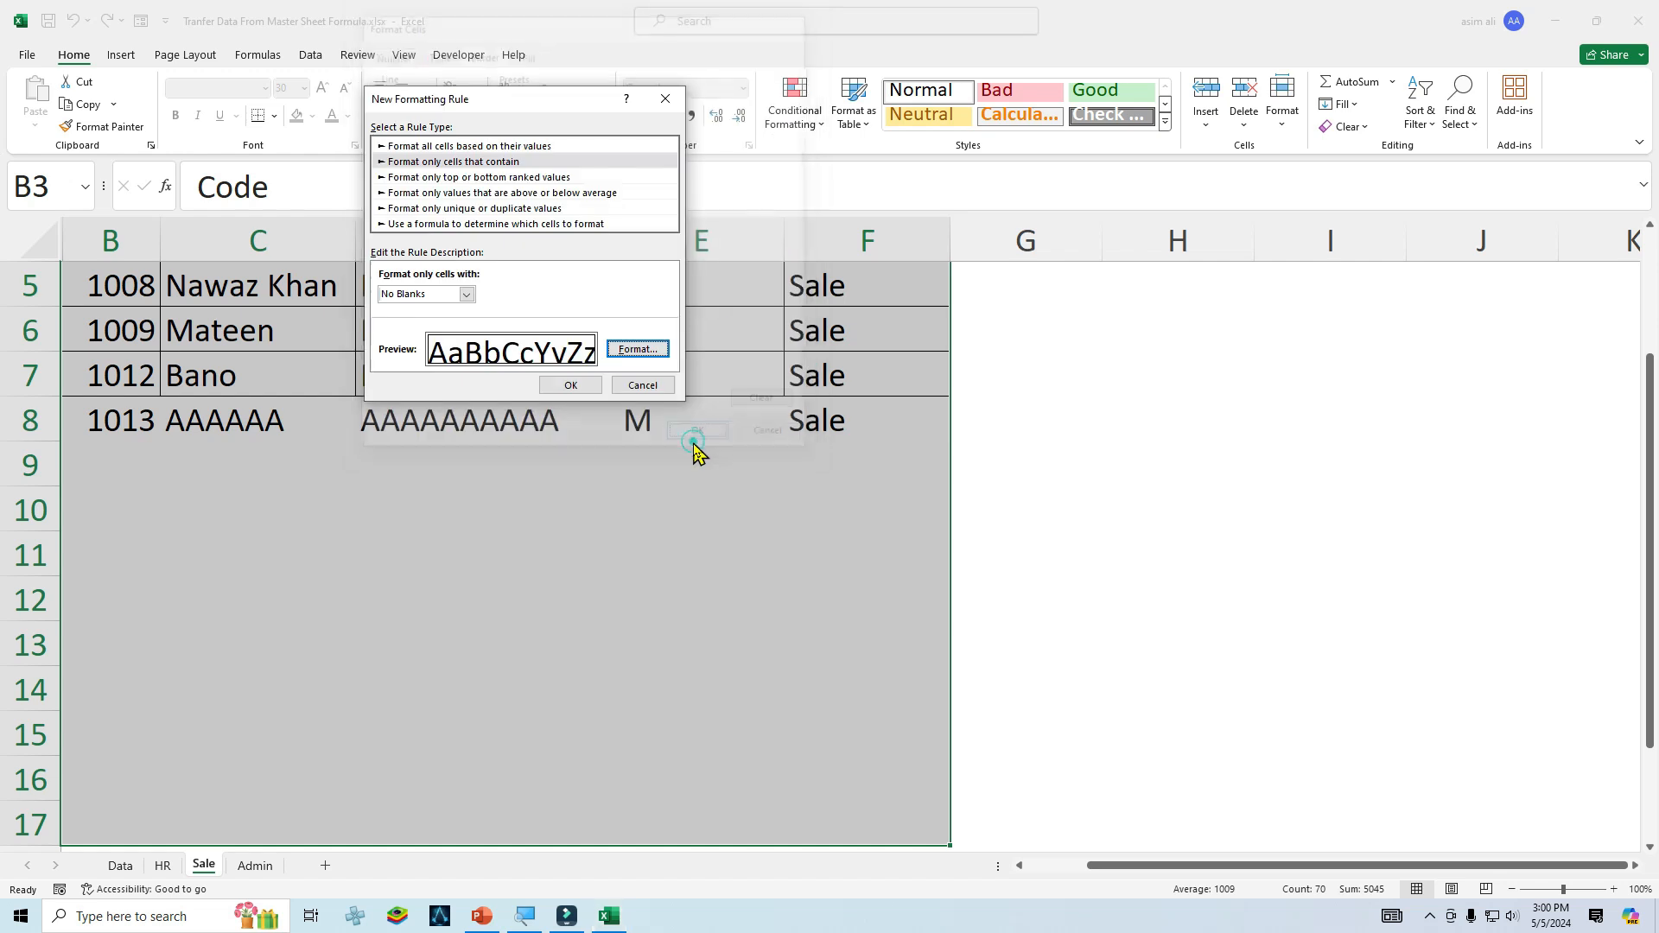
{"action": "left_click", "coordinate": [592, 381]}
{"action": "left_click", "coordinate": [478, 467]}
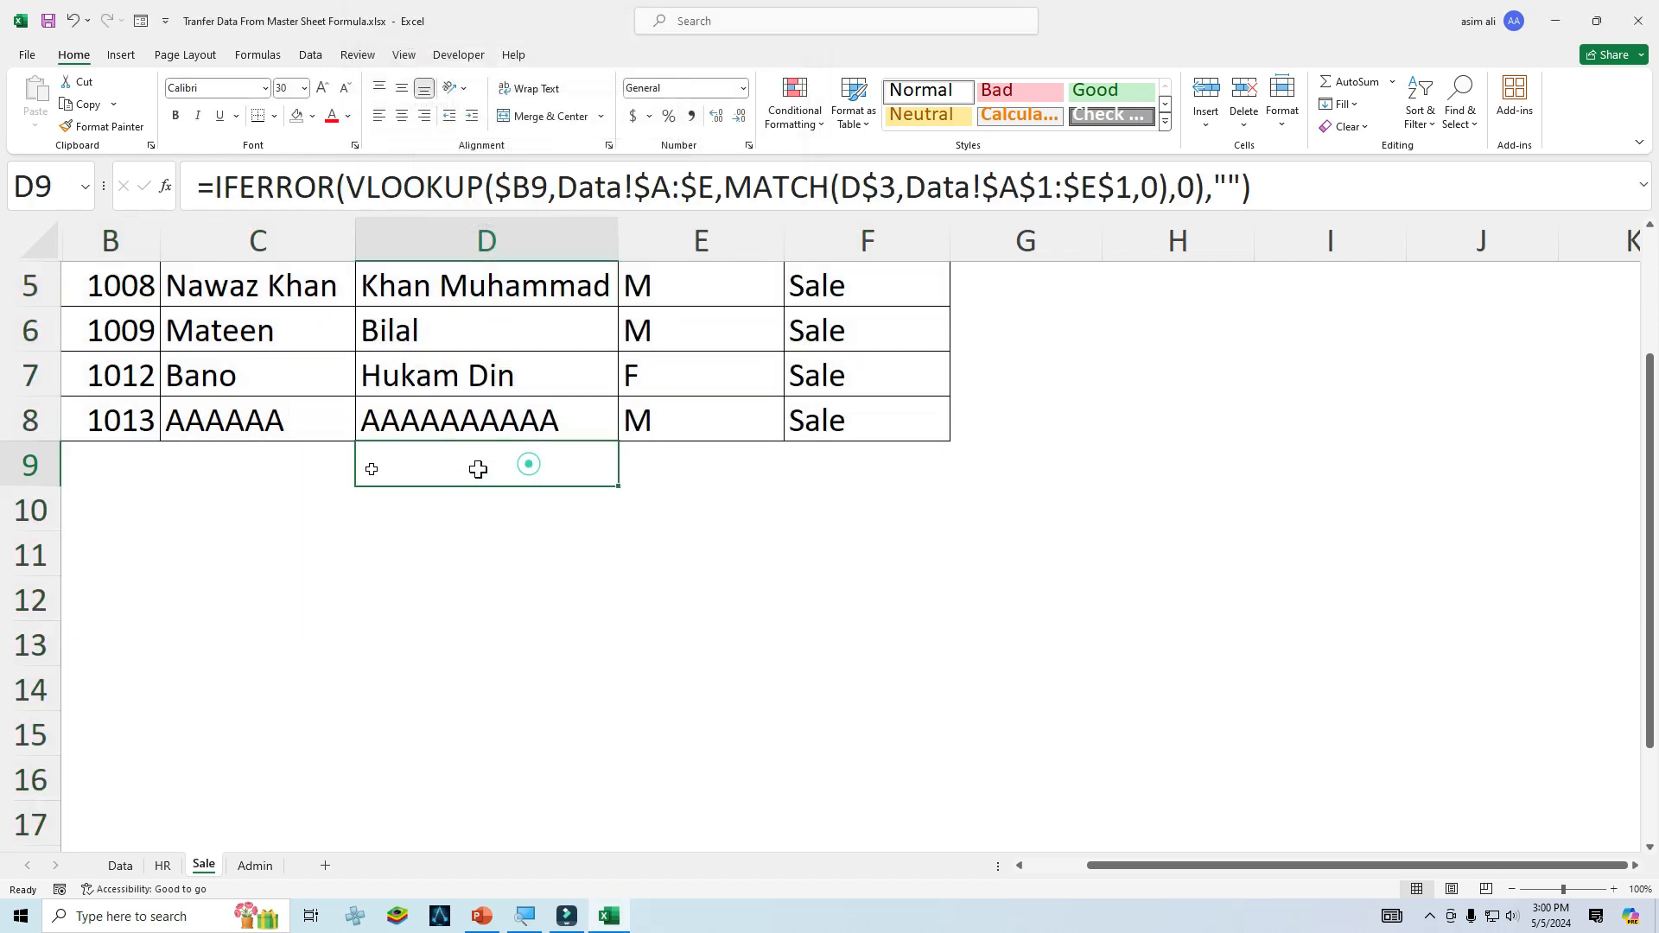
{"action": "scroll", "coordinate": [148, 676], "scroll_direction": "up", "scroll_amount": 2}
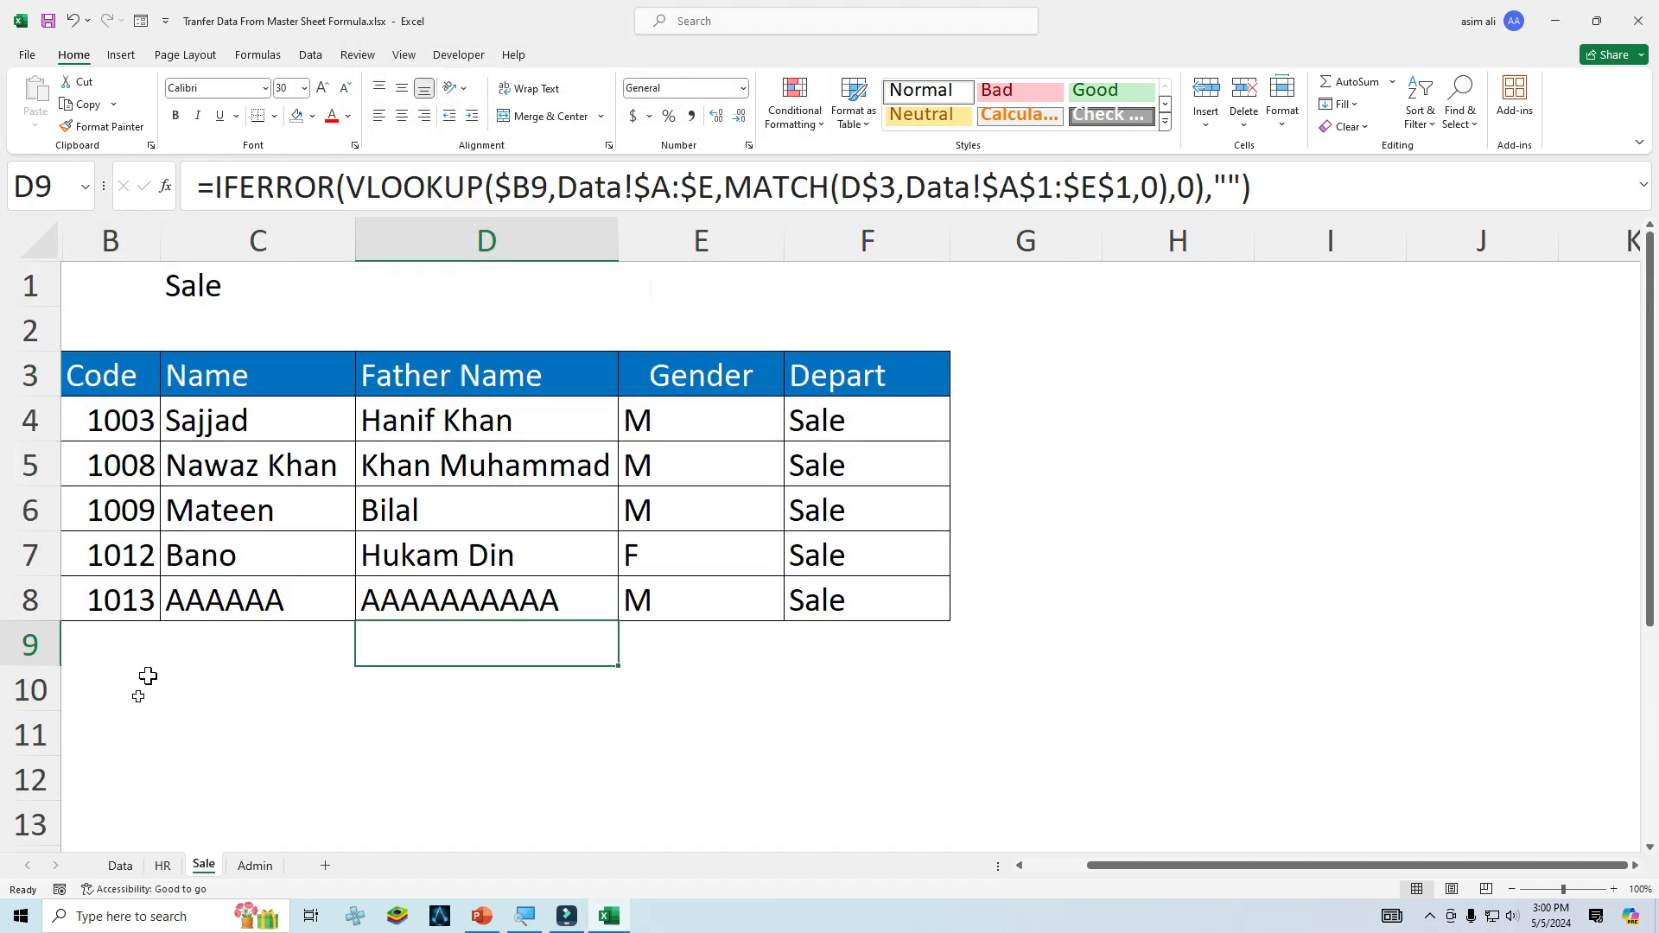
Start a new employee record in row 15 of the Data sheet with code 1014 and name BBBBBB.
{"action": "left_click", "coordinate": [120, 865]}
{"action": "scroll", "coordinate": [128, 818], "scroll_direction": "down", "scroll_amount": 3}
{"action": "left_click", "coordinate": [150, 507]}
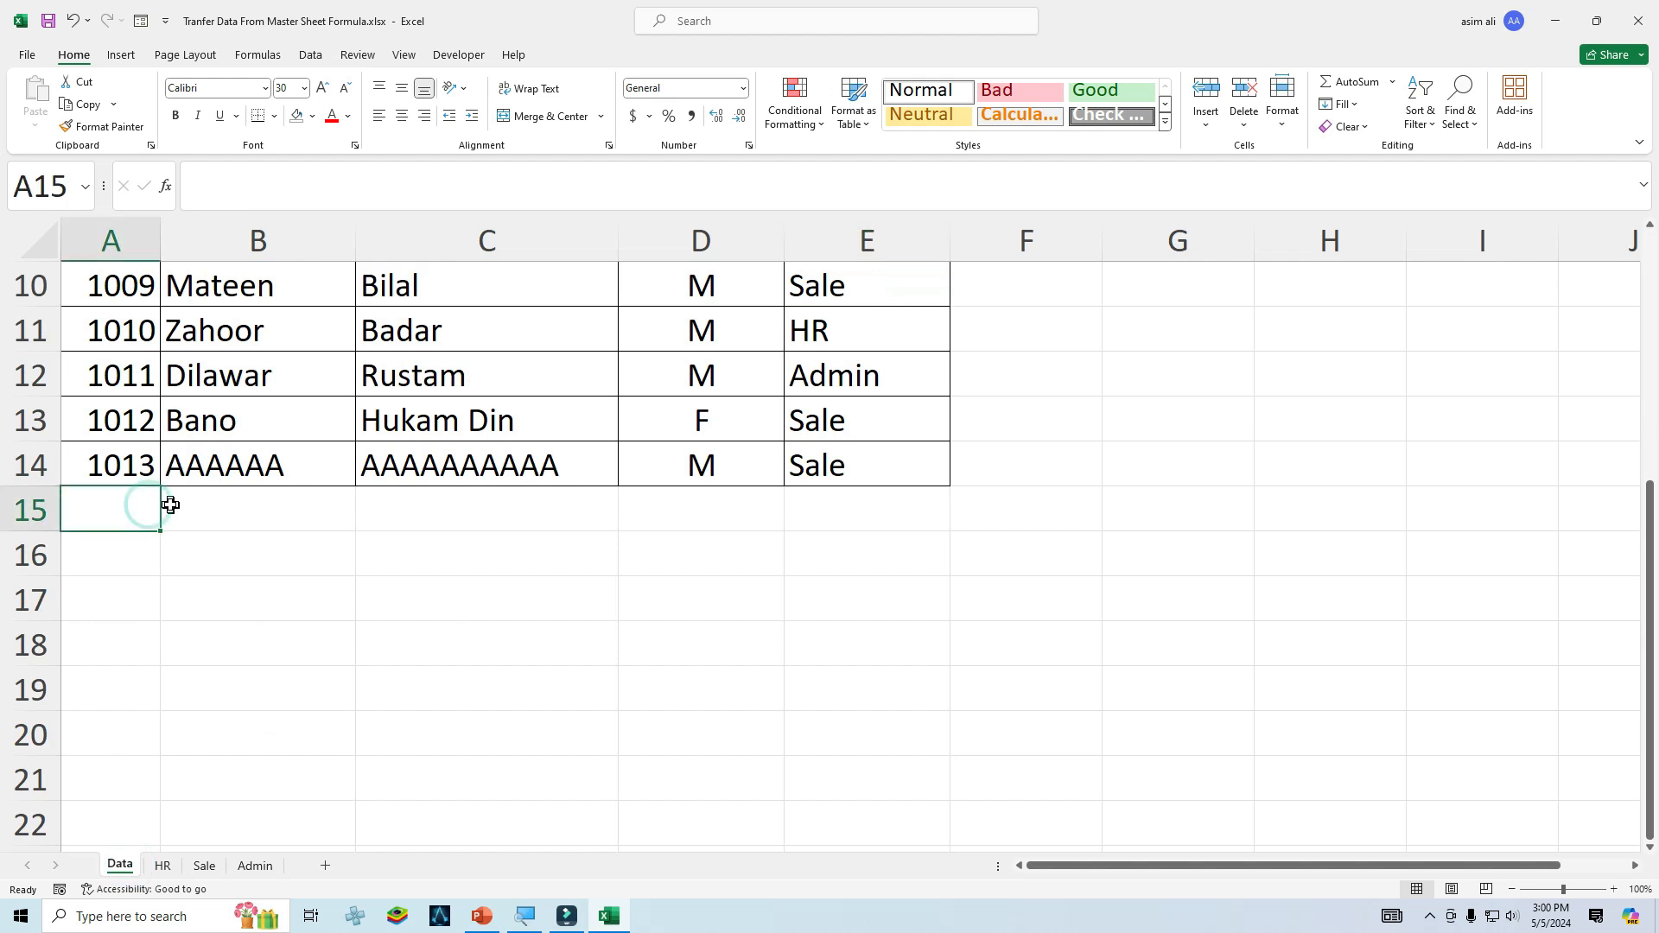
{"action": "type", "text": "1014"}
{"action": "key", "text": "Return"}
{"action": "left_click", "coordinate": [170, 505]}
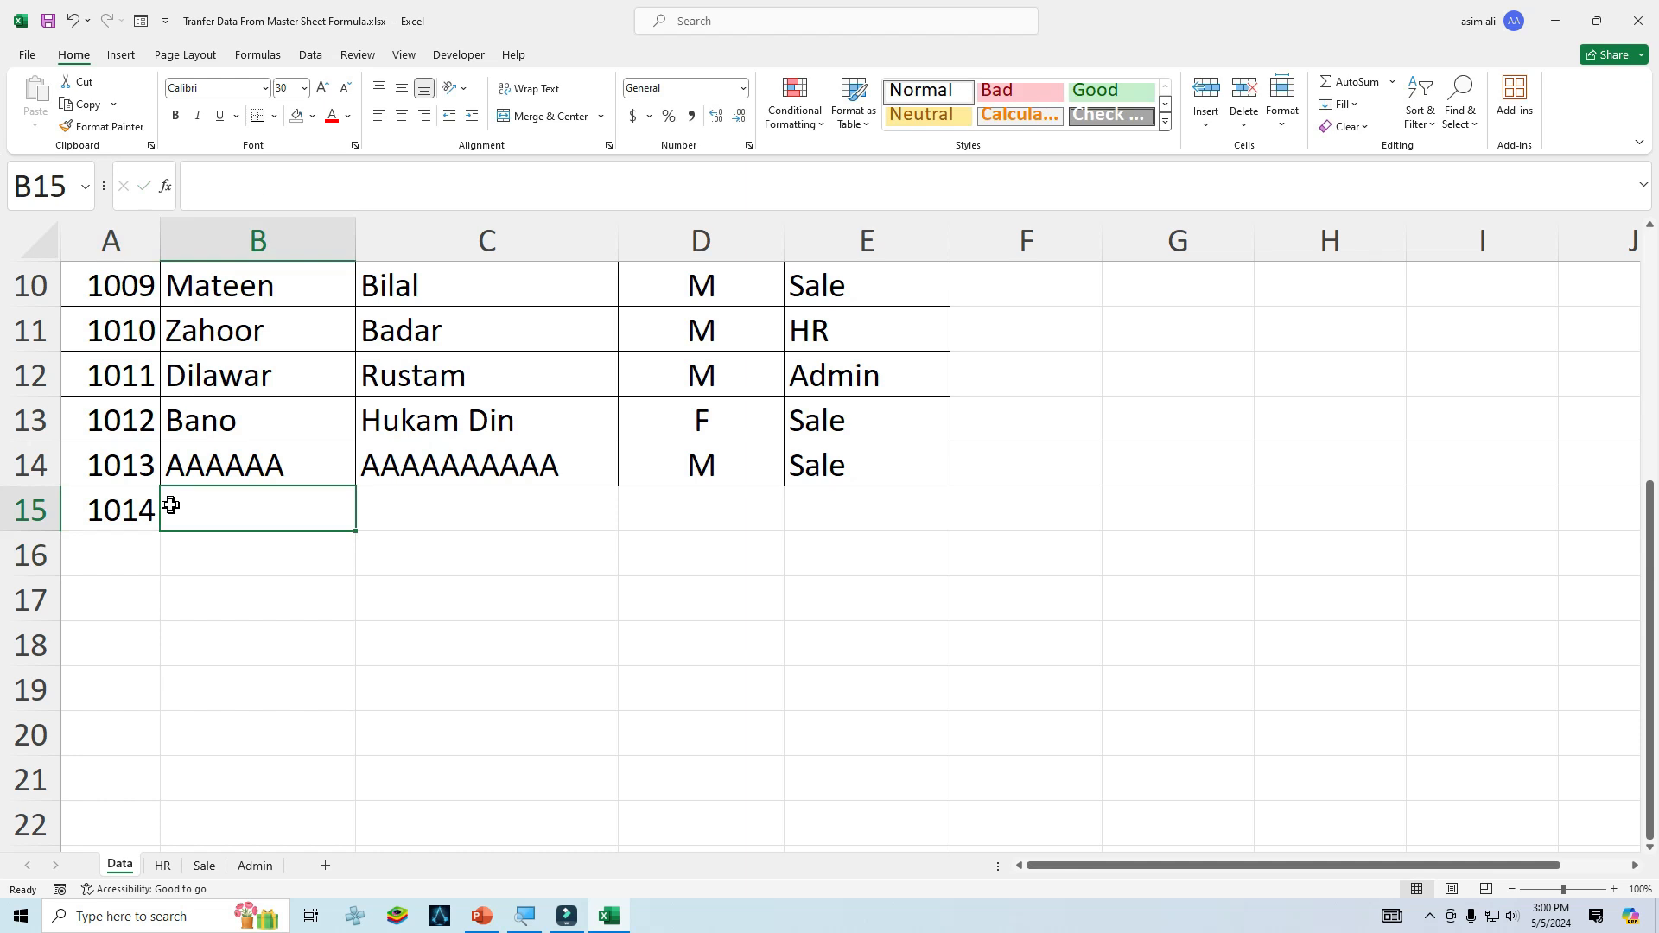
{"action": "type", "text": "BBBBBB"}
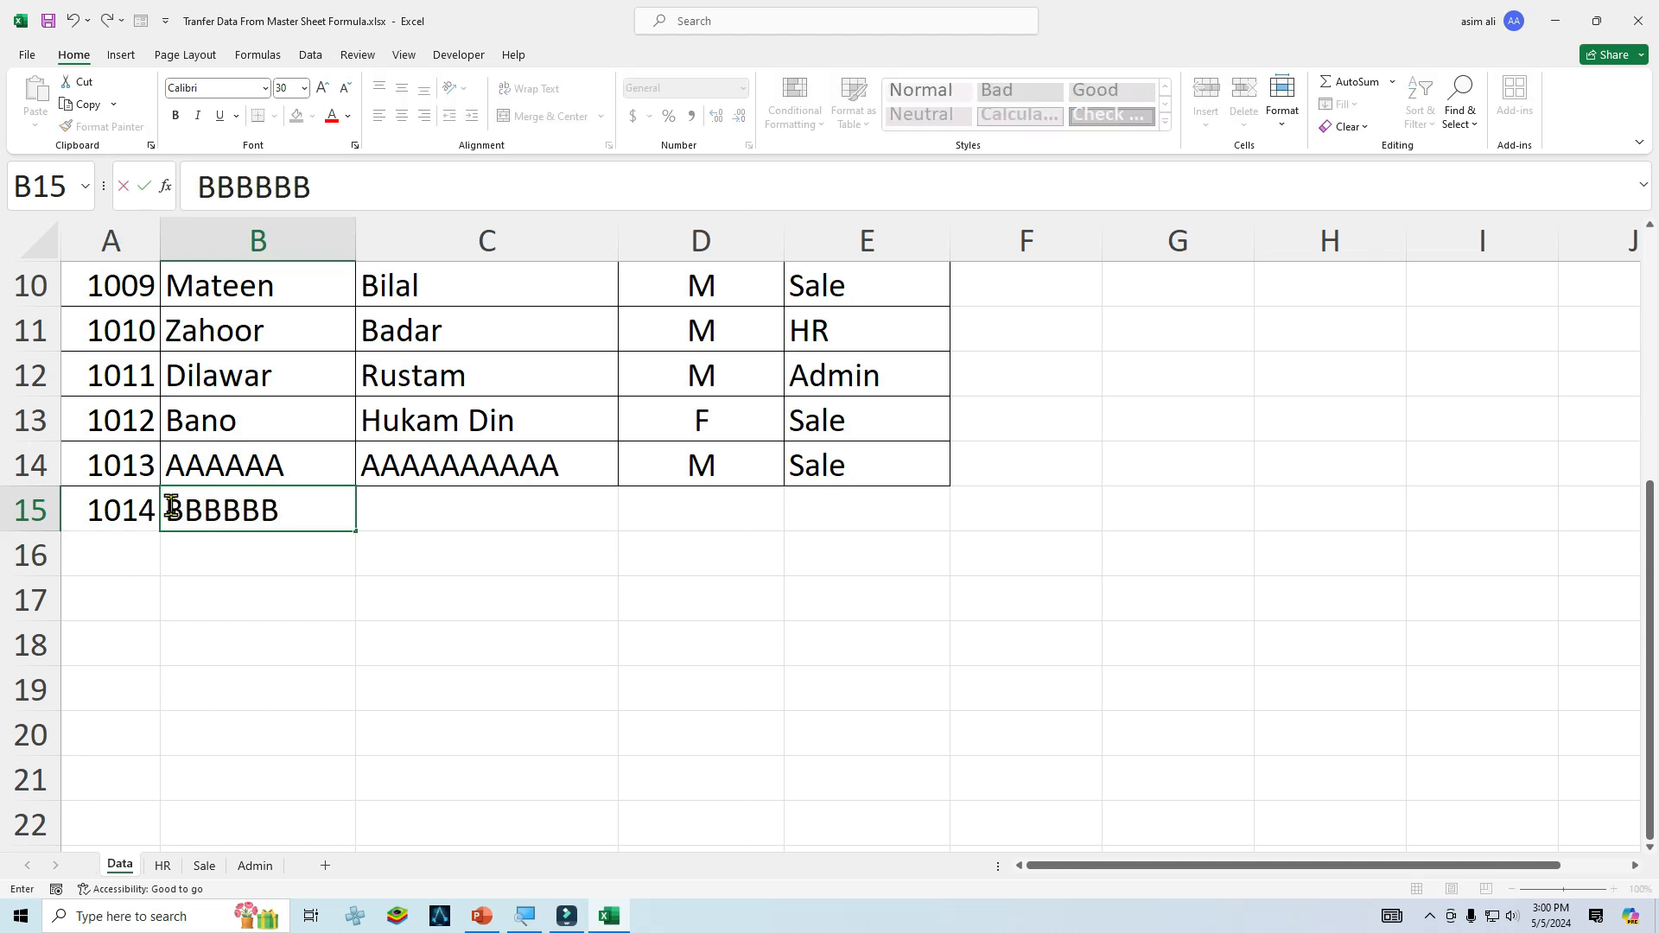
{"action": "key", "text": "Tab"}
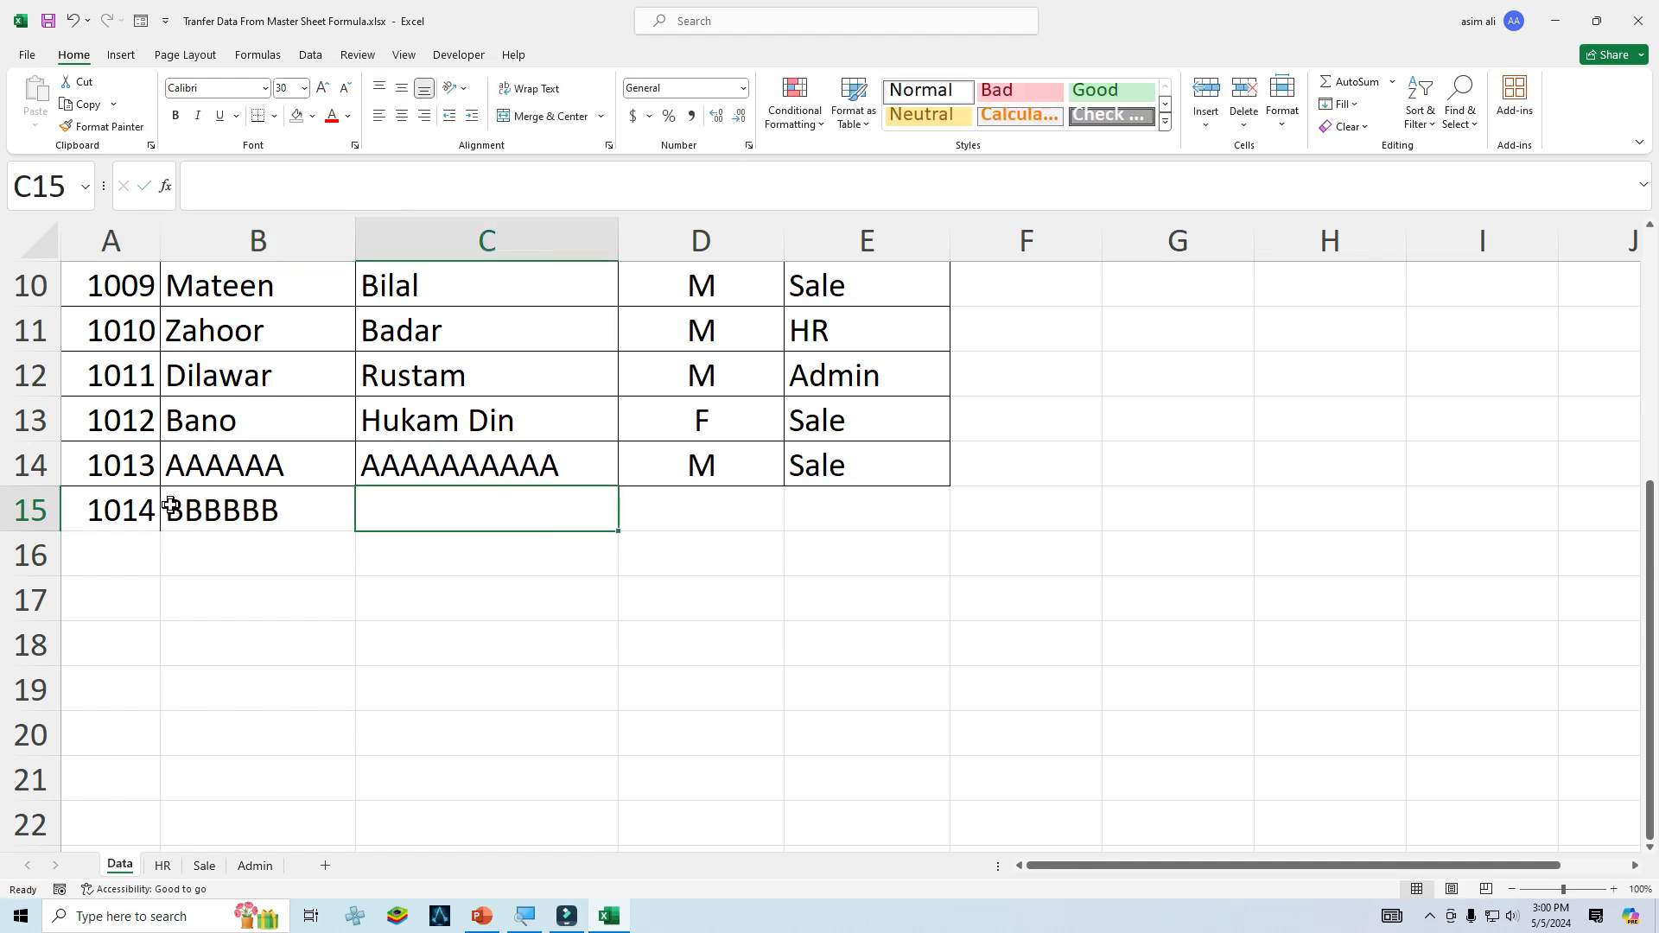
Complete the row 15 record with father name VVVVVVV, gender M and department Sale.
{"action": "type", "text": "VVVVVVV"}
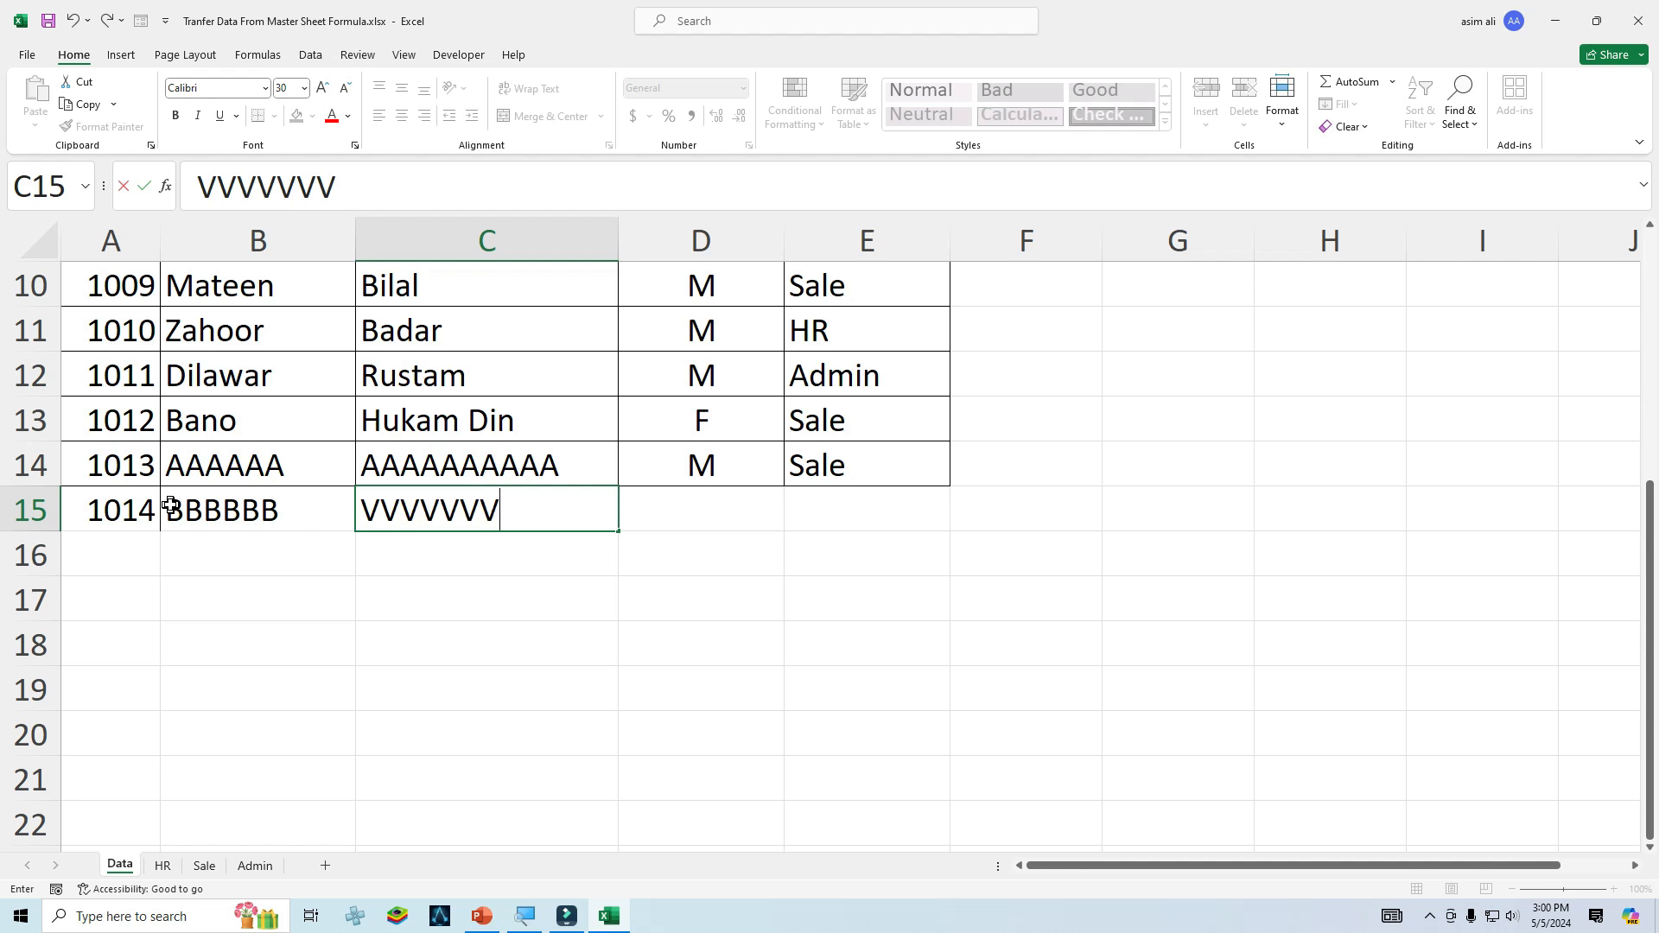
{"action": "key", "text": "Tab"}
{"action": "type", "text": "M"}
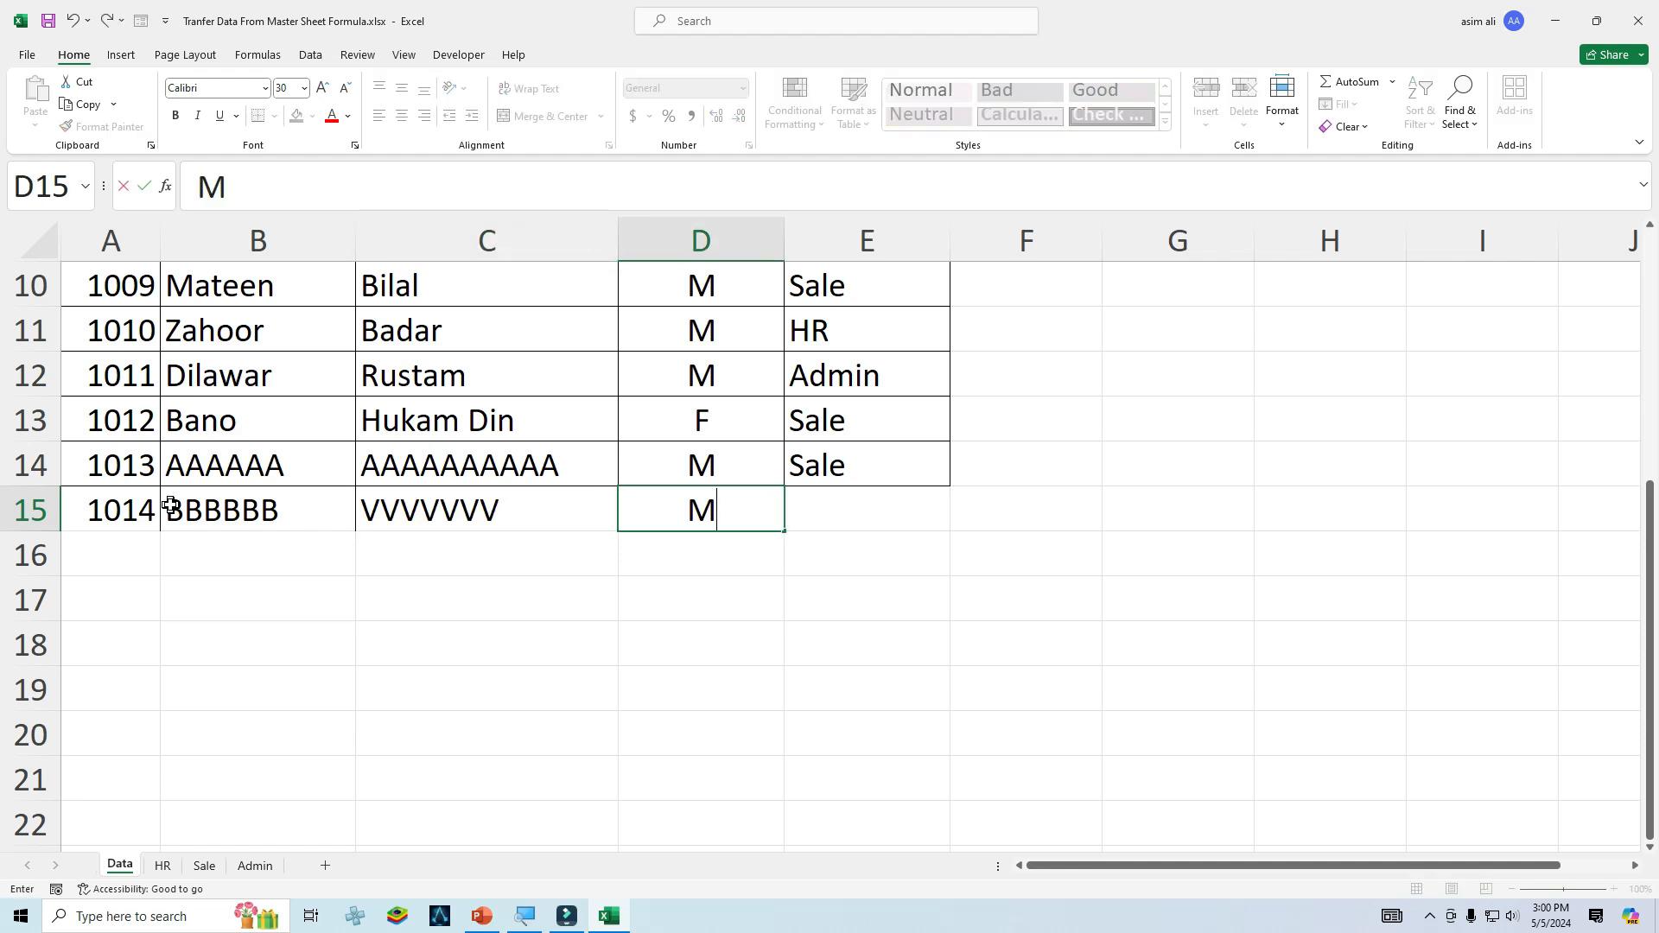
{"action": "key", "text": "Tab"}
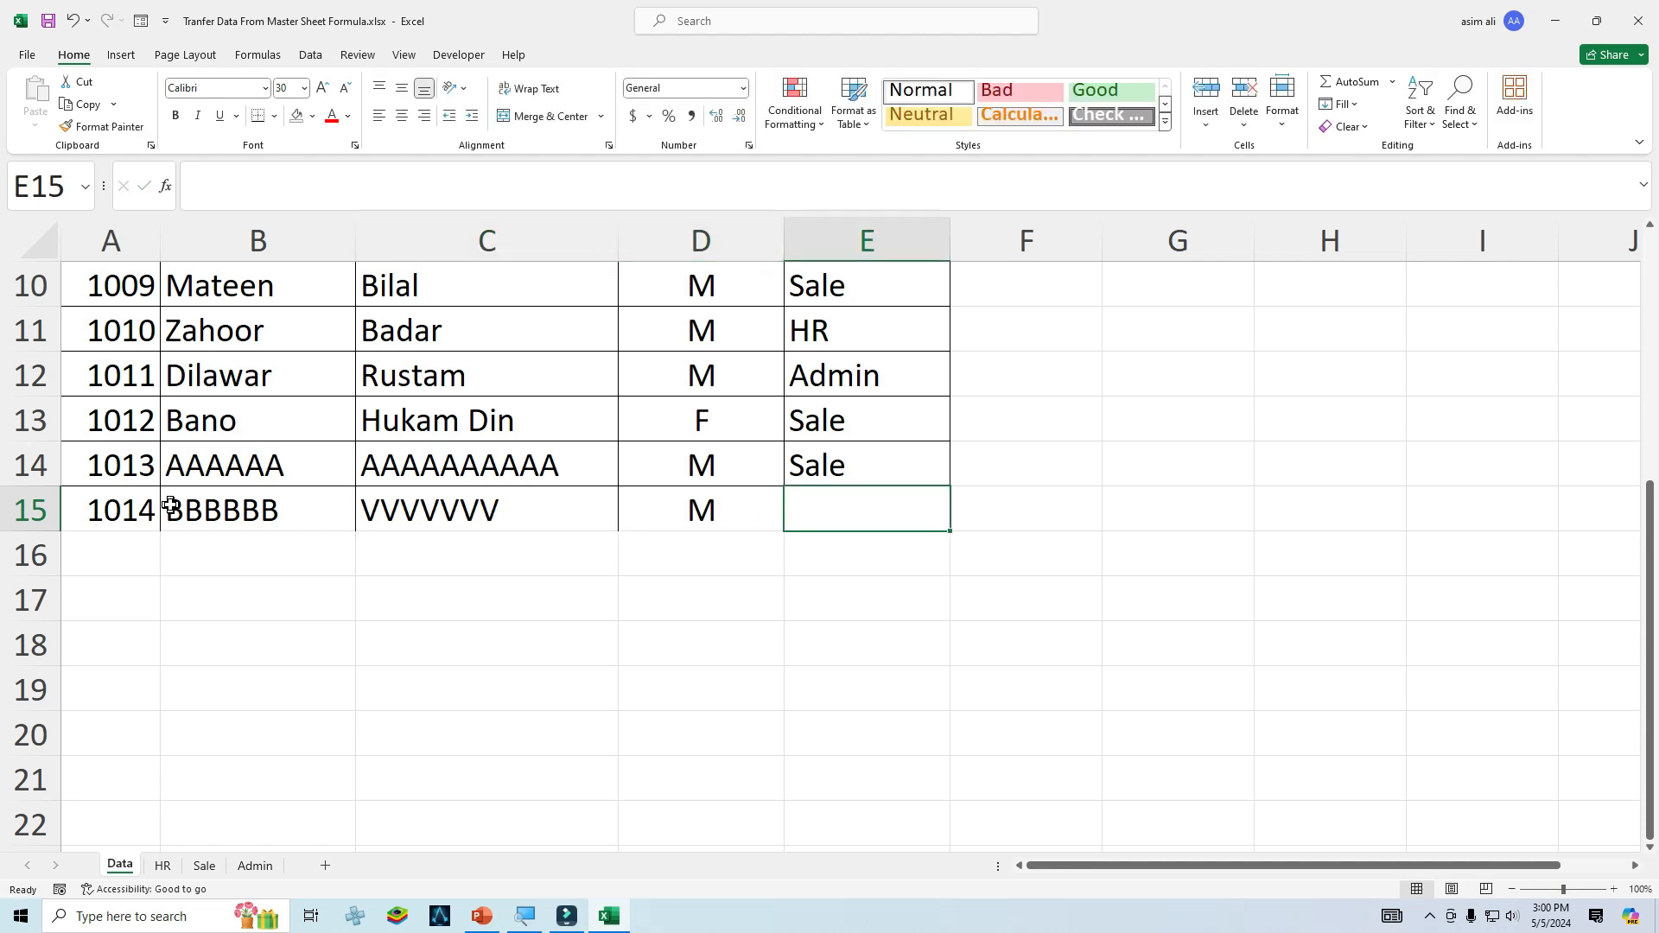
{"action": "type", "text": "SA"}
{"action": "key", "text": "Down"}
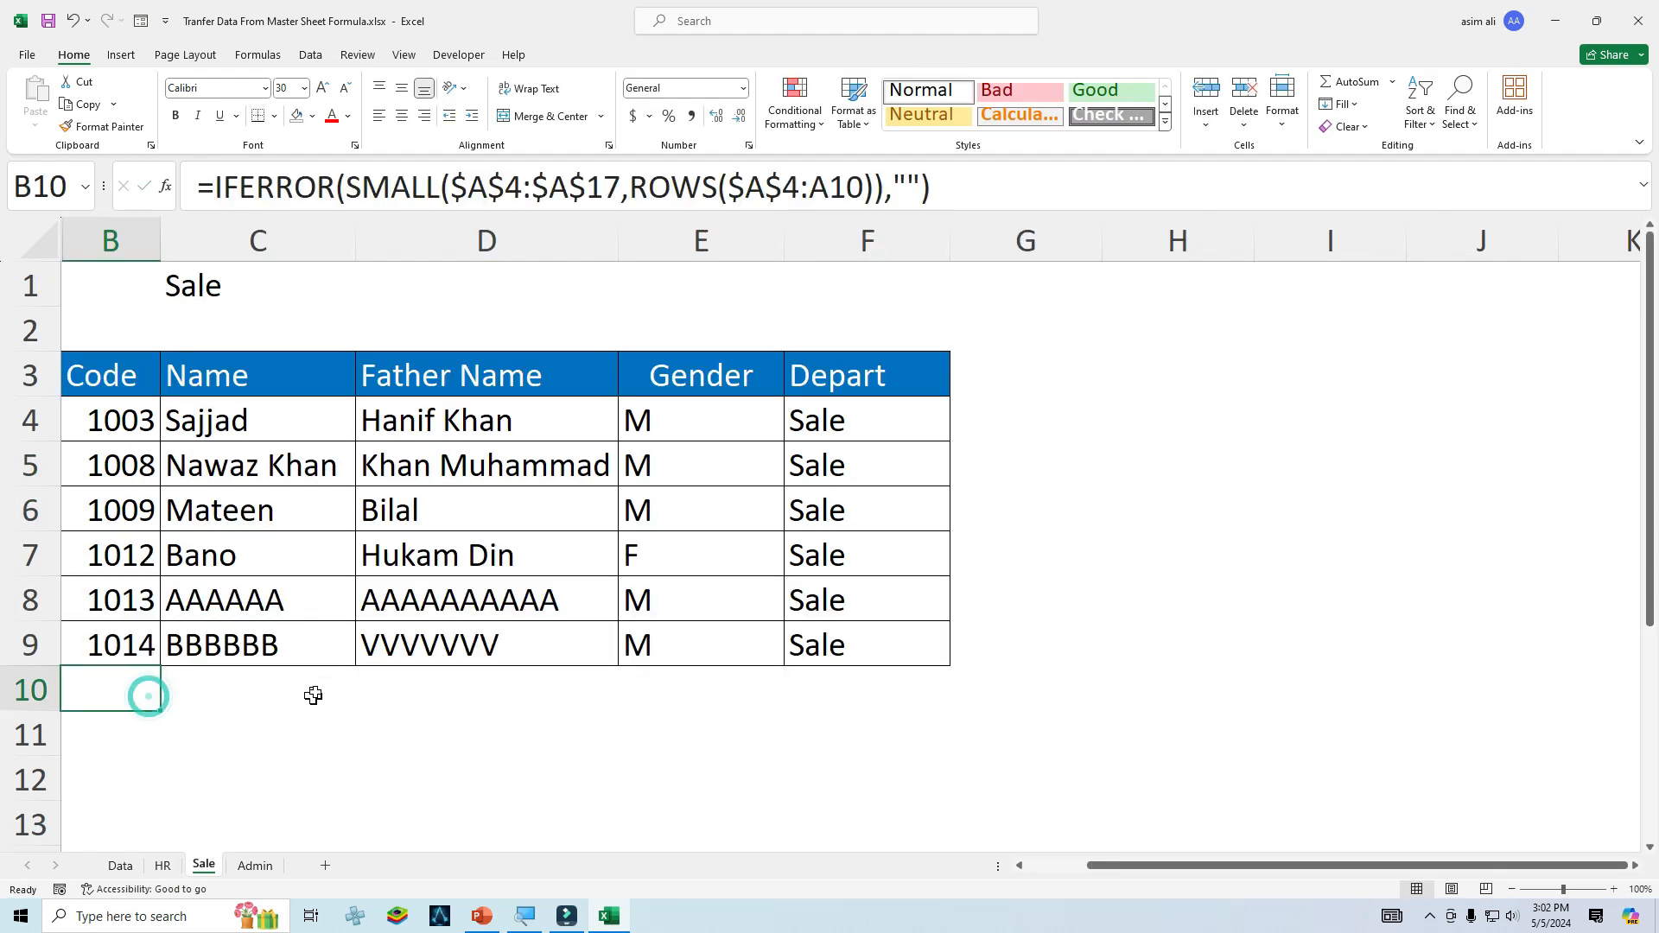
Check the cells of the record with code 1014 on the Sale sheet against the new Data entry.
{"action": "left_click", "coordinate": [142, 644]}
{"action": "left_click", "coordinate": [311, 648]}
{"action": "left_click", "coordinate": [752, 643]}
{"action": "left_click", "coordinate": [891, 644]}
{"action": "left_click", "coordinate": [138, 642]}
{"action": "left_click", "coordinate": [374, 644]}
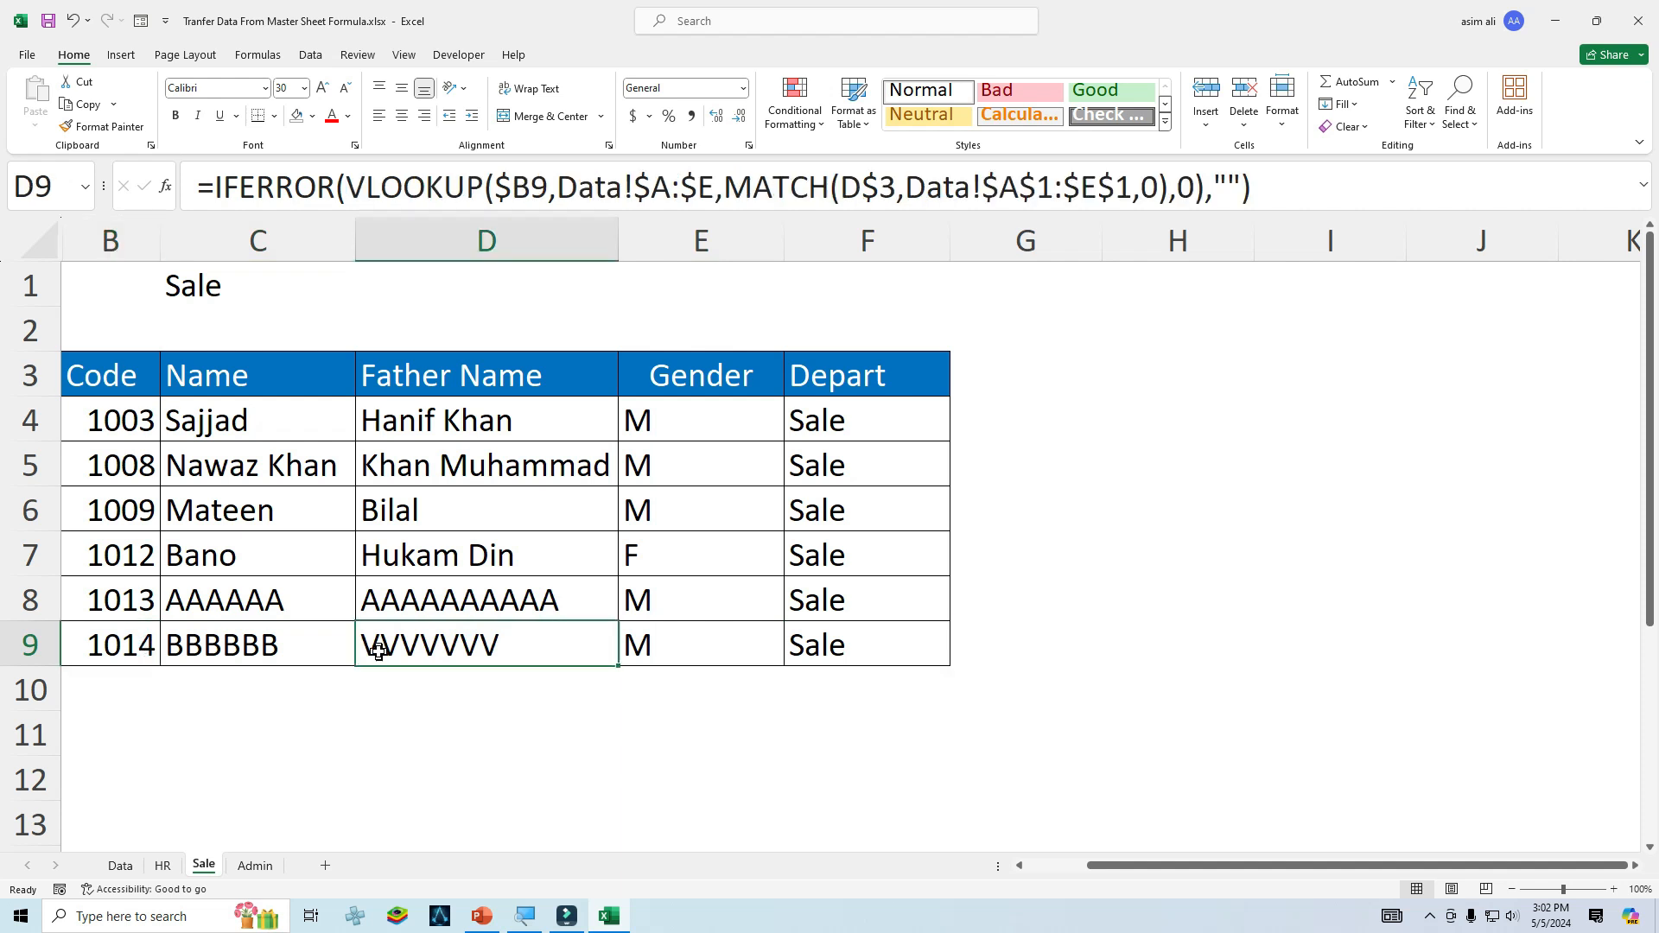
{"action": "left_click", "coordinate": [854, 624]}
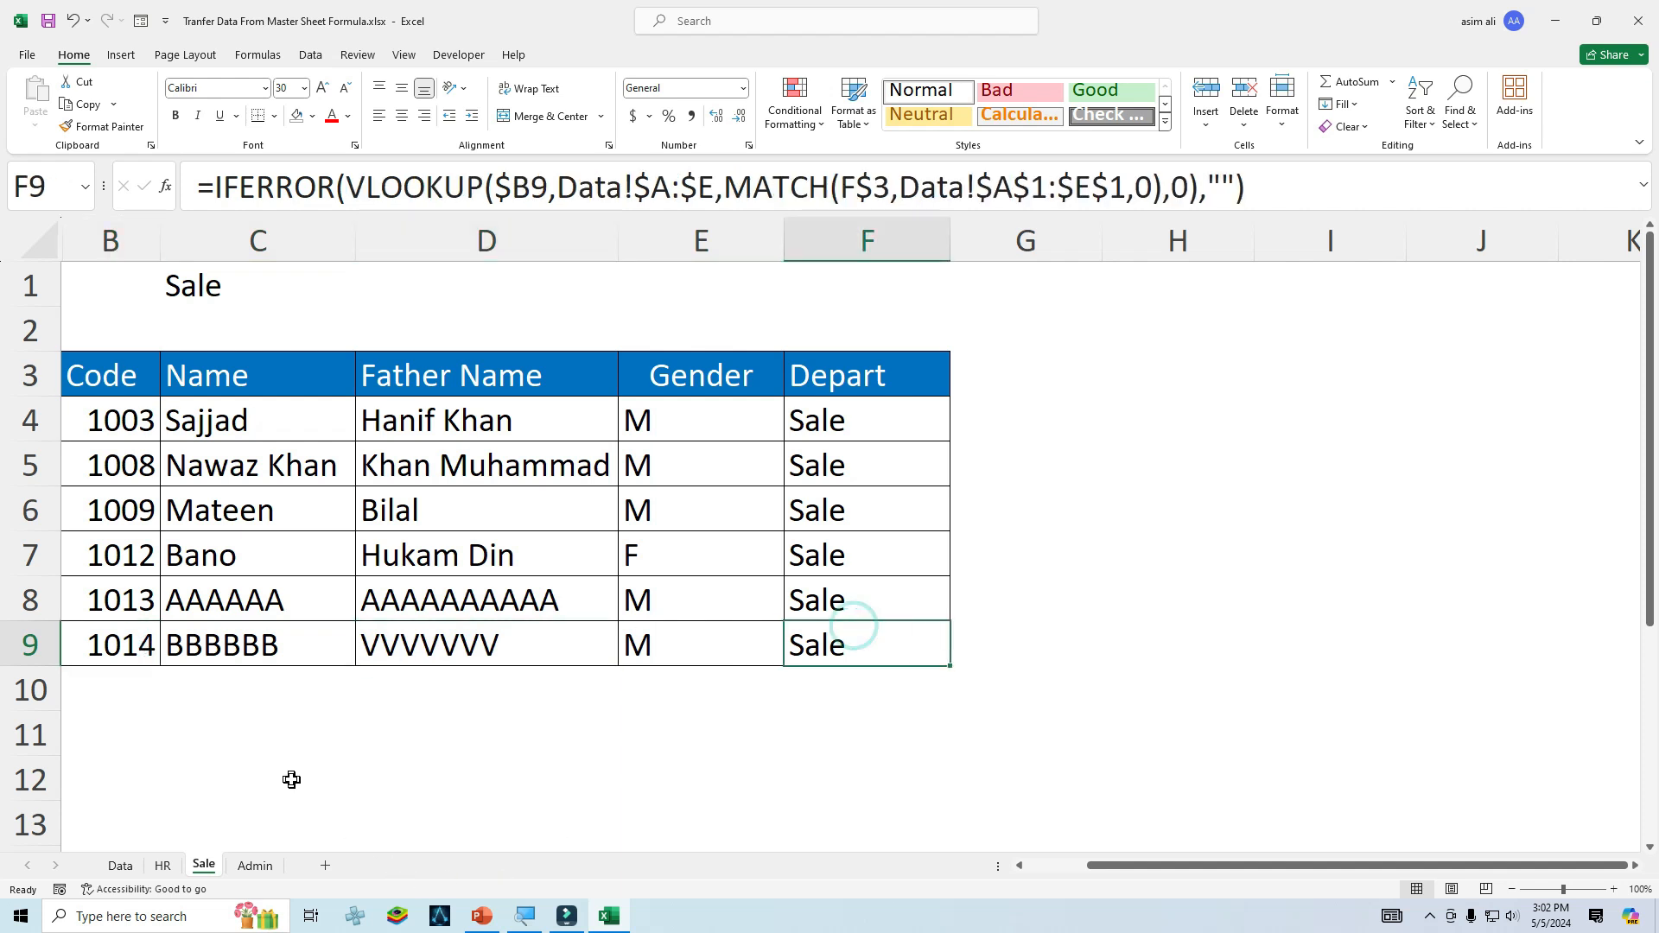